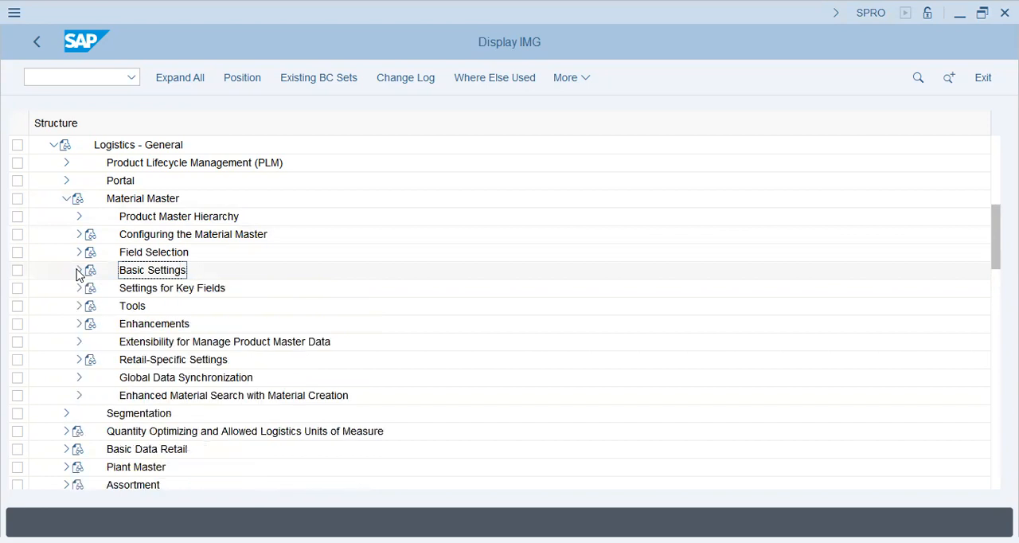
Expand the Material Master settings for key fields and Basic Settings, and open Make Global Settings
left_click(77, 288)
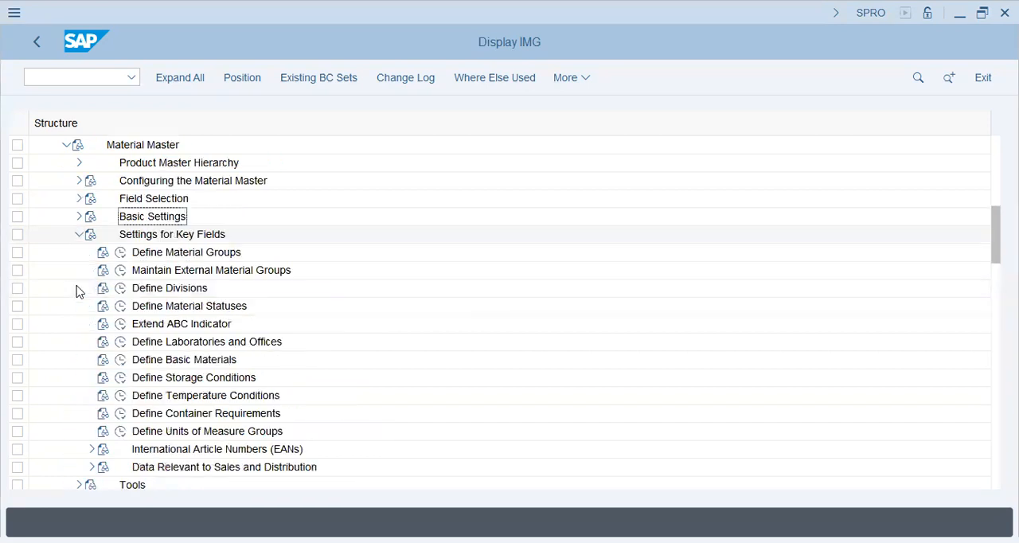
left_click(78, 217)
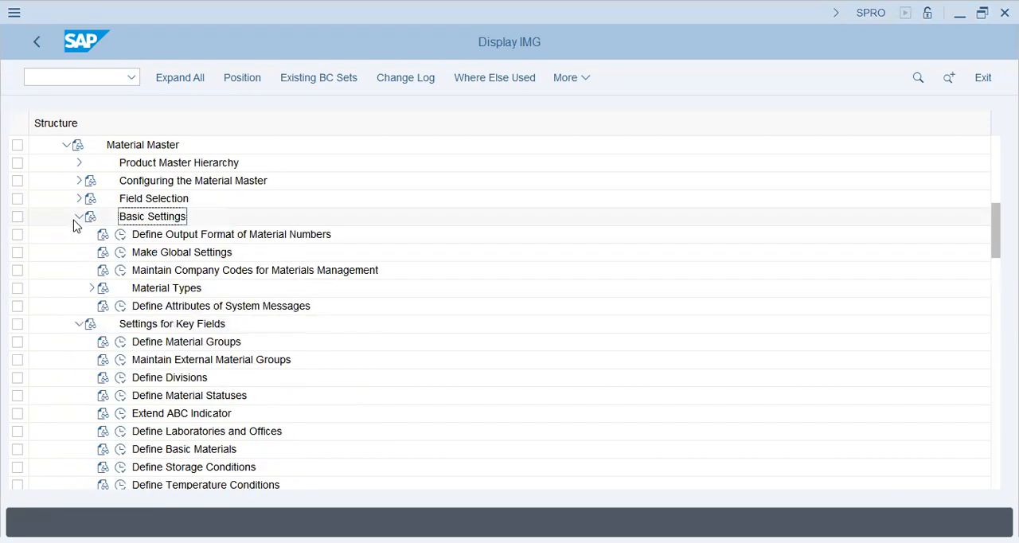
left_click(167, 236)
left_click(201, 255)
left_click(120, 252)
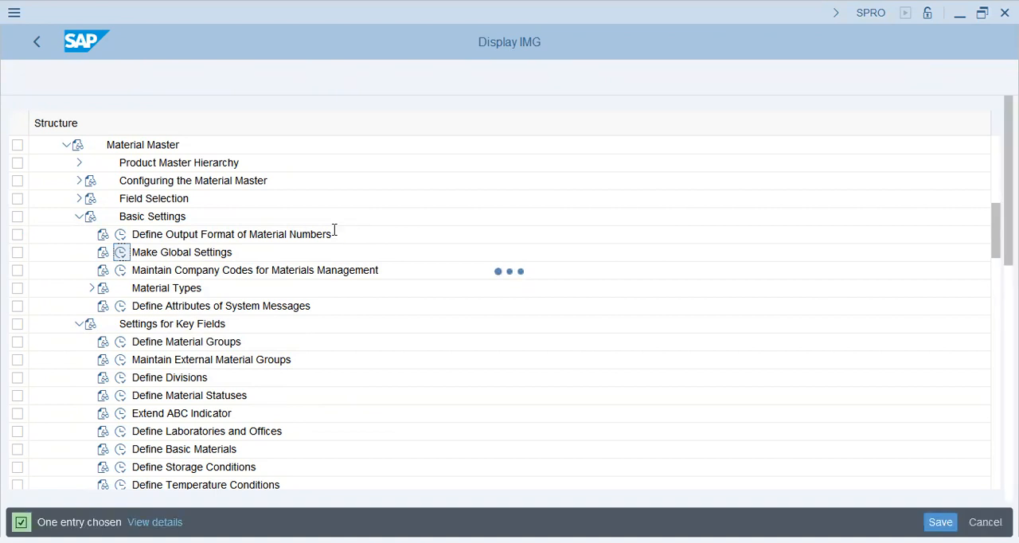
Examine the allowed values of the Updating indicator in the general control indicators, choosing Status-dependent
scroll(187, 360, "down", 1)
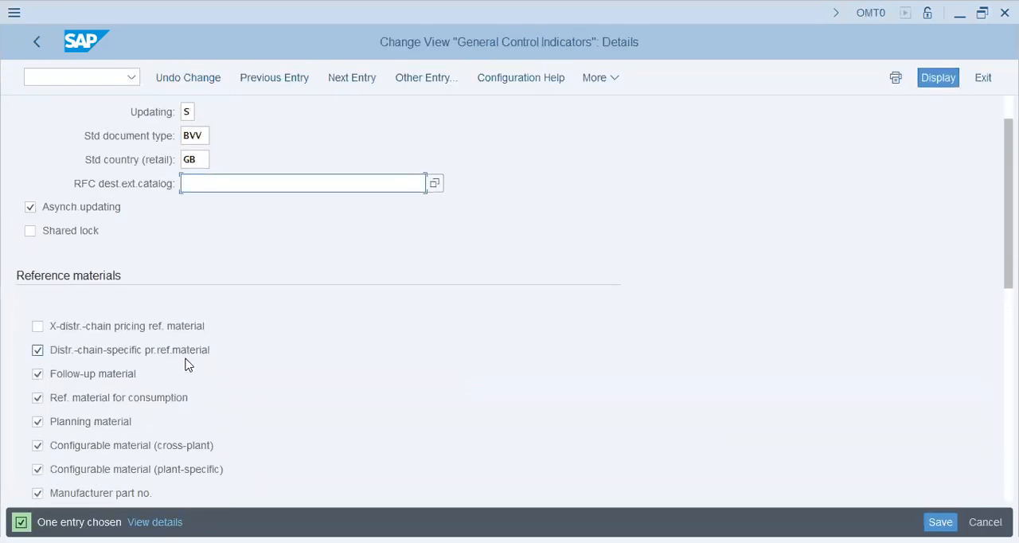
scroll(187, 365, "down", 1)
scroll(182, 361, "down", 1)
scroll(183, 360, "up", 3)
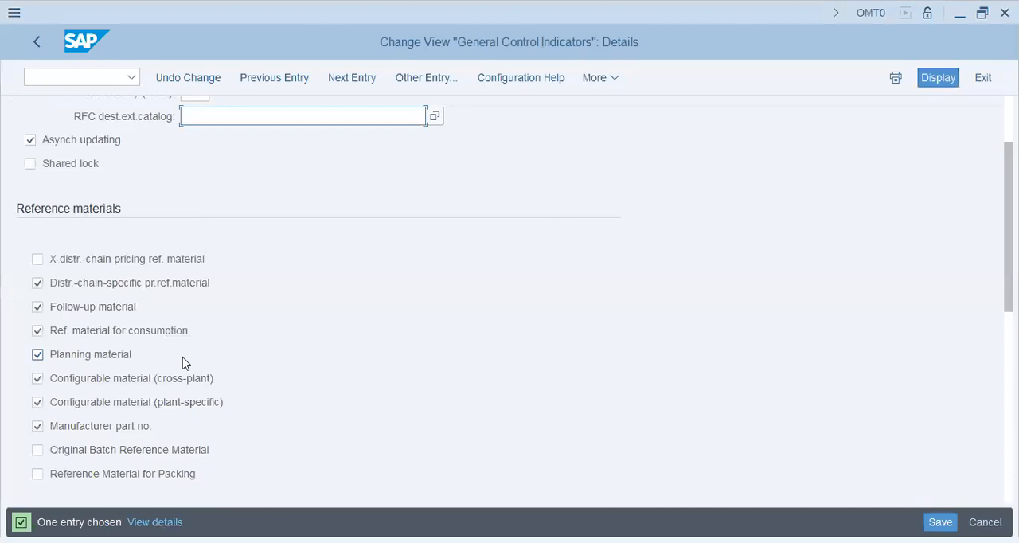
left_click(190, 167)
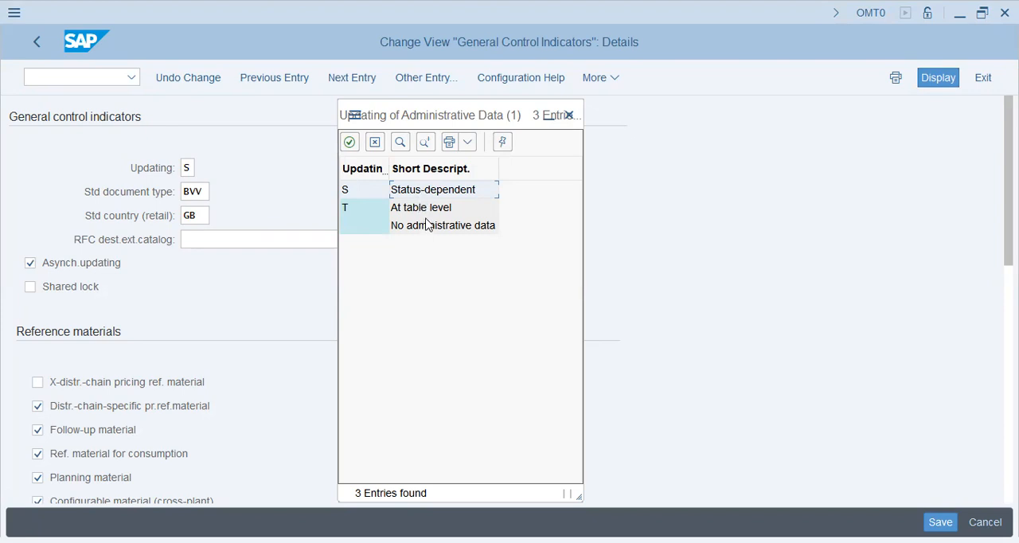
left_click(426, 211)
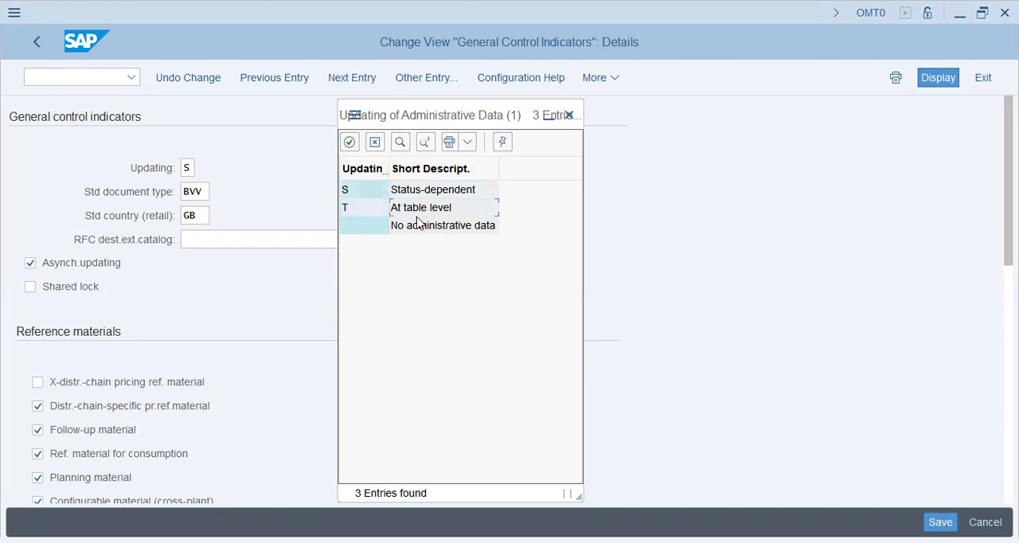
left_click(418, 189)
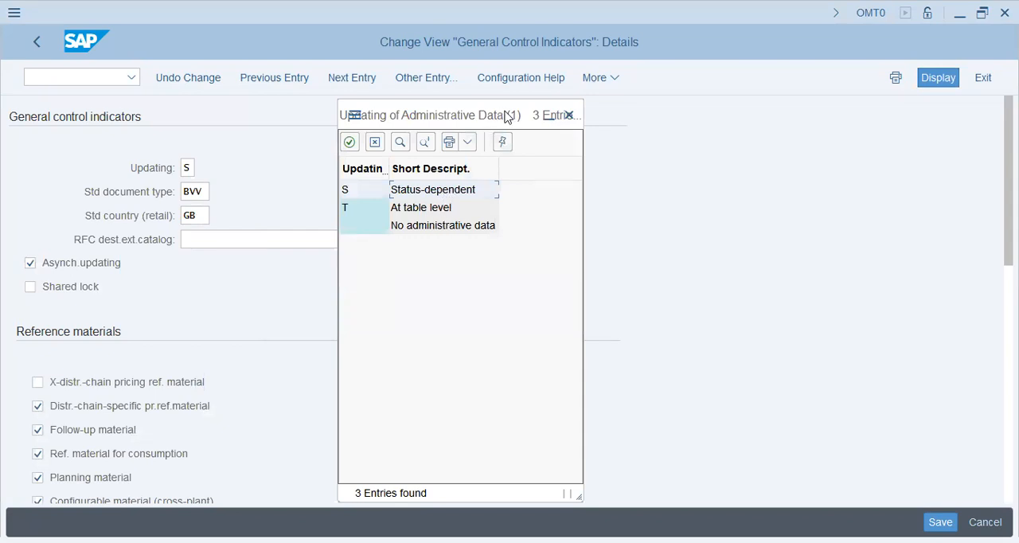
left_click(447, 228)
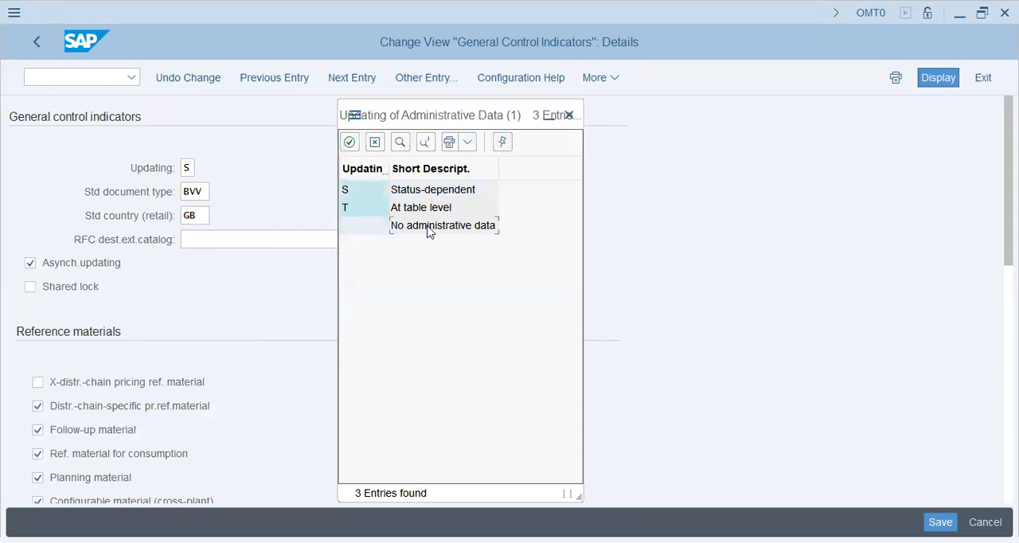
left_click(468, 192)
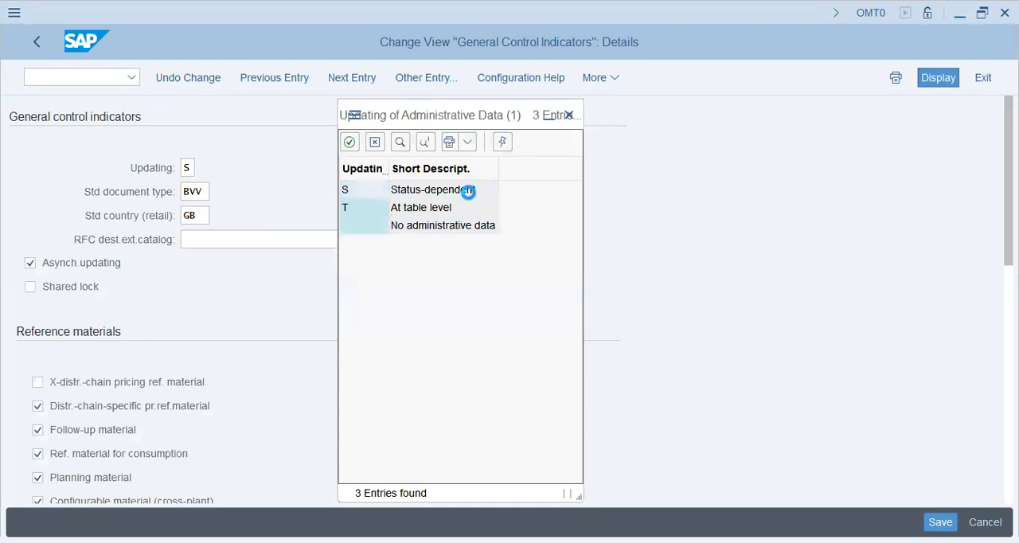
Review the standard document type, retail country and reference material settings, and leave without saving the changes
left_click(195, 193)
left_click(197, 215)
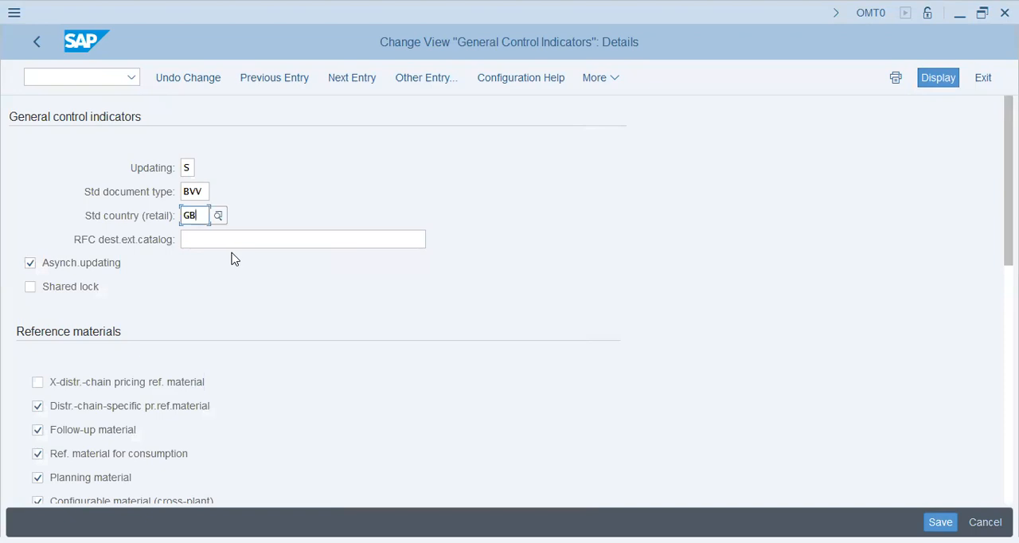
left_click(190, 216)
scroll(214, 271, "down", 5)
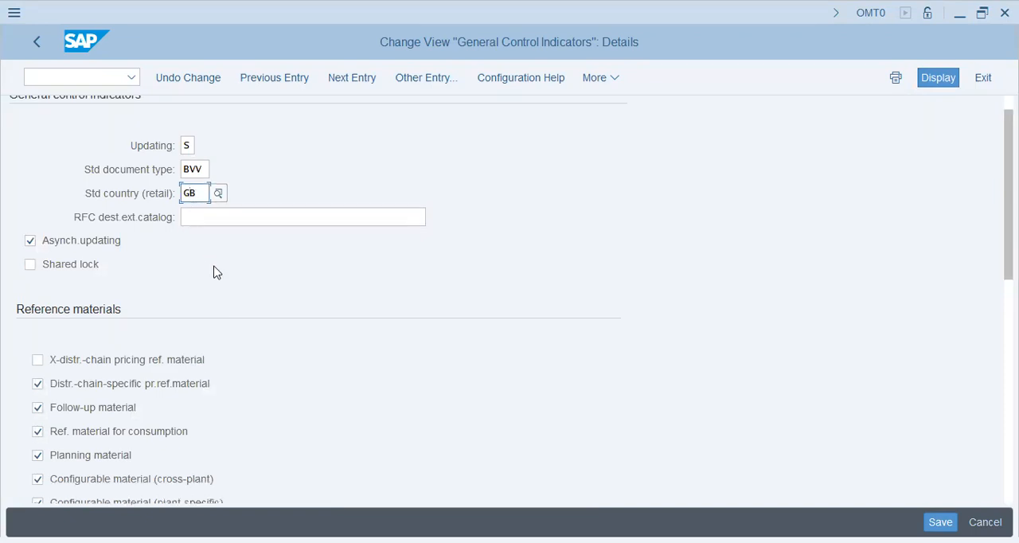
scroll(214, 271, "down", 2)
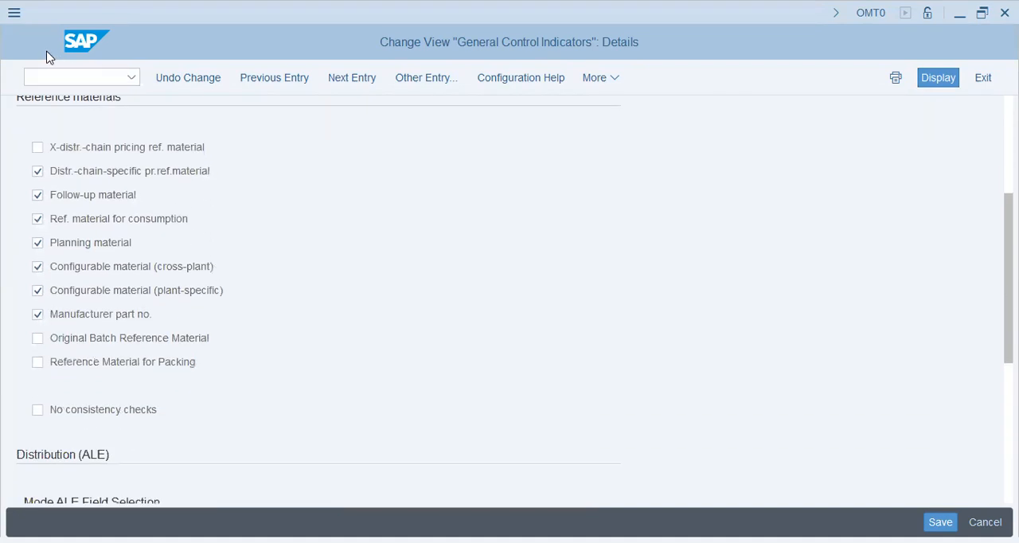
left_click(37, 44)
left_click(37, 41)
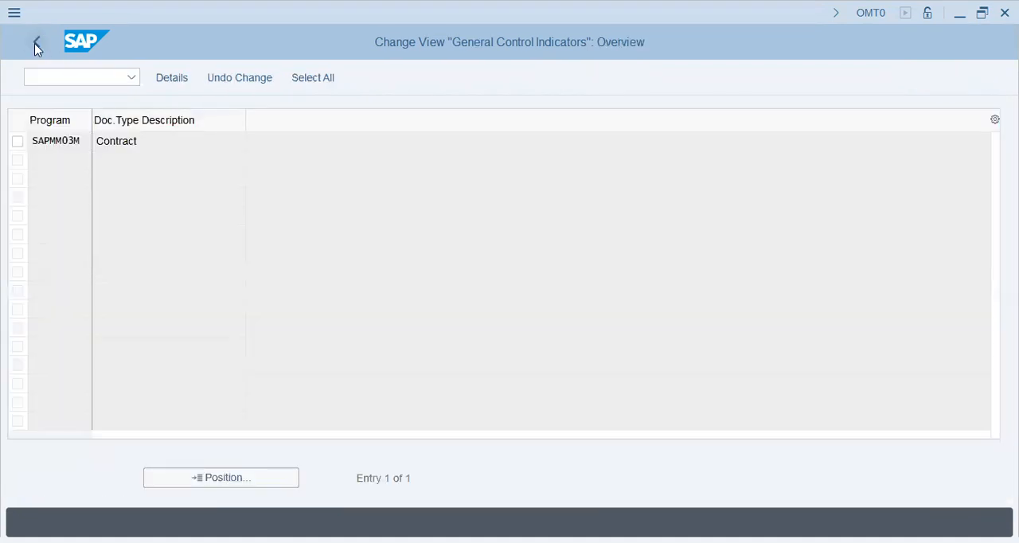
left_click(358, 373)
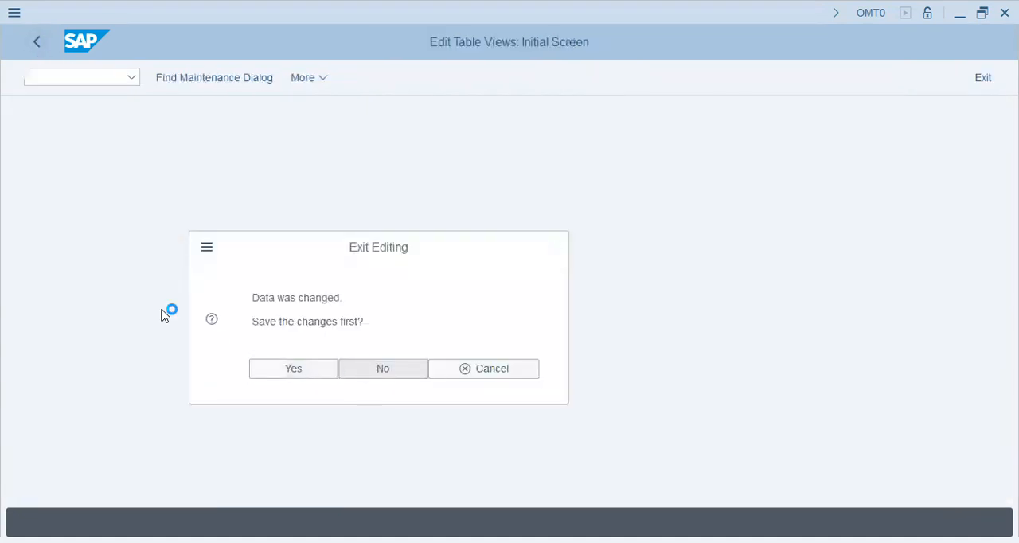
Open Maintain Company Codes for Materials Management and position the list at company codes starting with POP
left_click(163, 271)
left_click(120, 271)
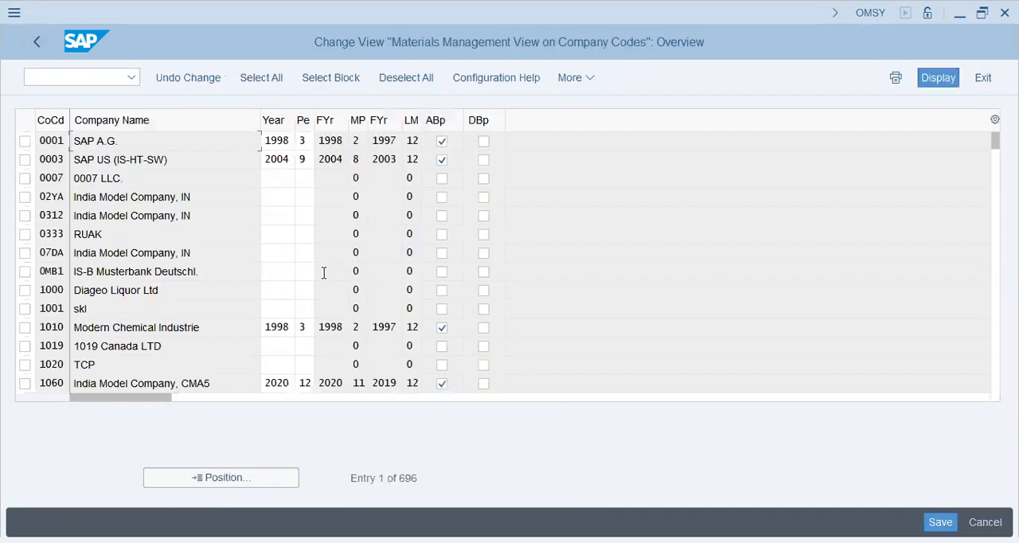
left_click(243, 482)
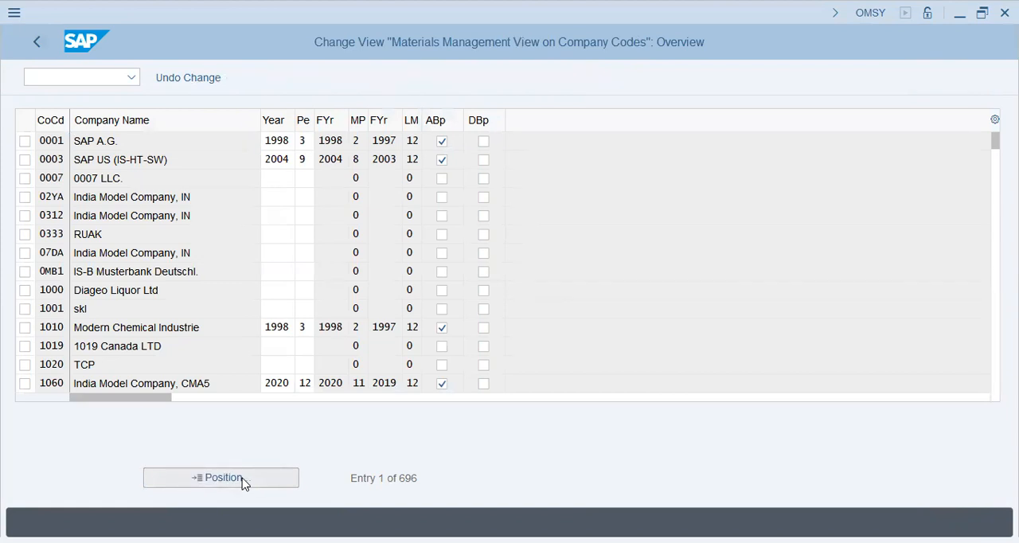
type("pop")
key("Return")
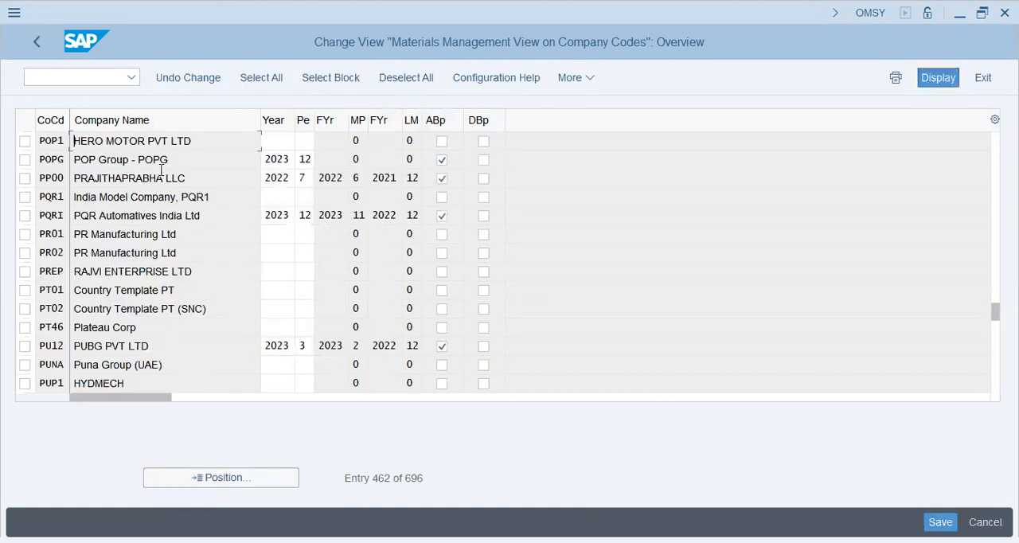
Check the year and period entries of company code POPG and return to the IMG structure
left_click(285, 160)
left_click(304, 160)
left_click(317, 162)
left_click(37, 43)
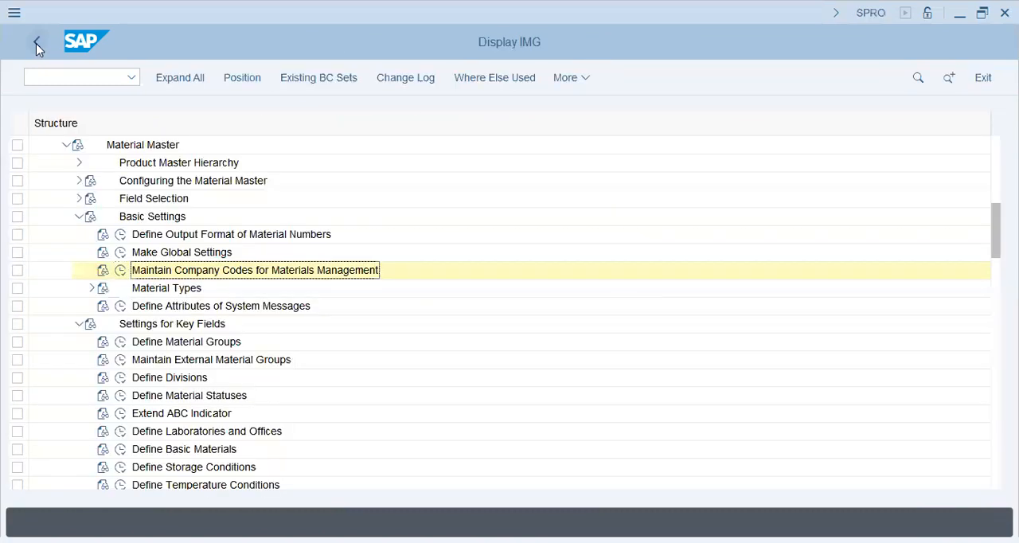
Open Define Attributes of Material Types and position the list at material type ROH
left_click(92, 287)
left_click(134, 312)
left_click(133, 309)
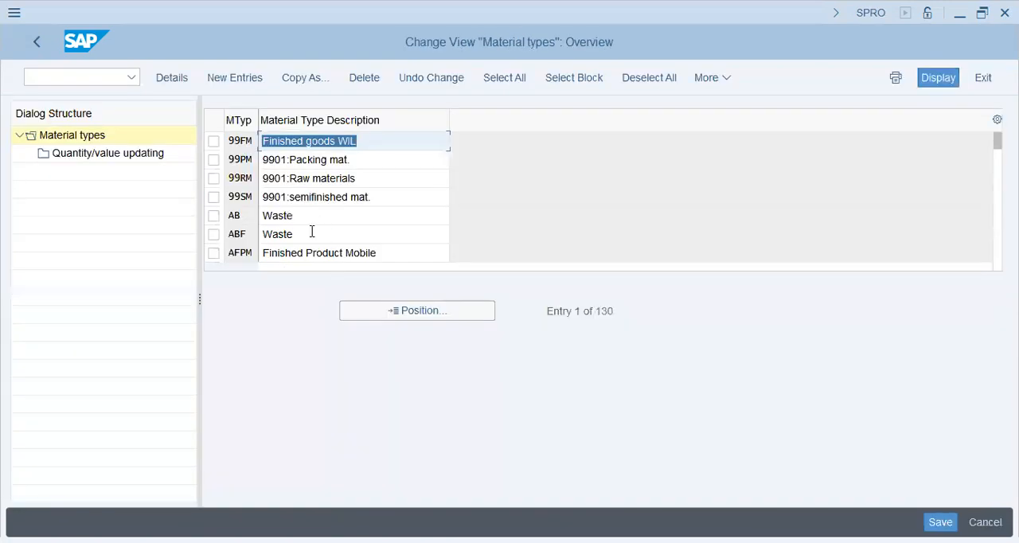
left_click(367, 310)
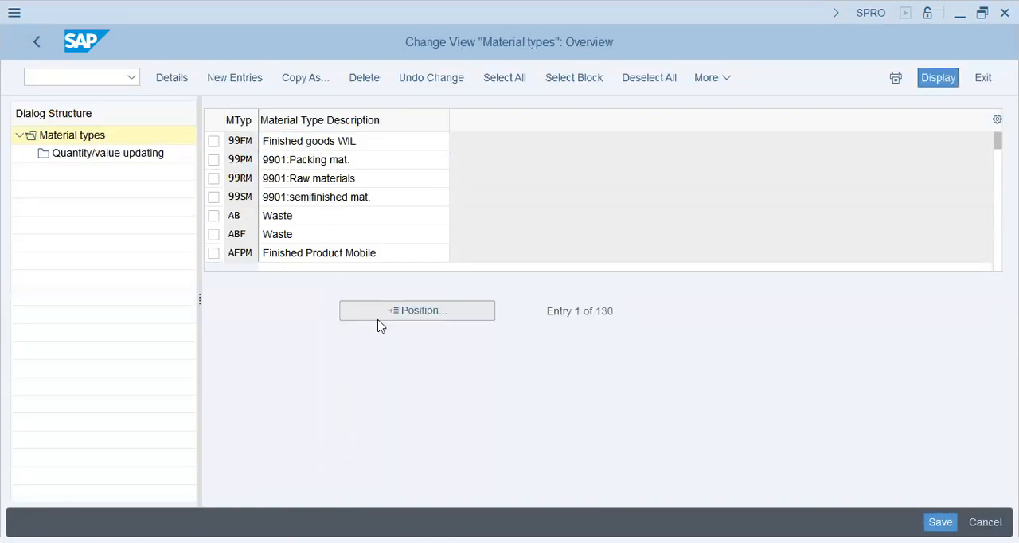
type("roh")
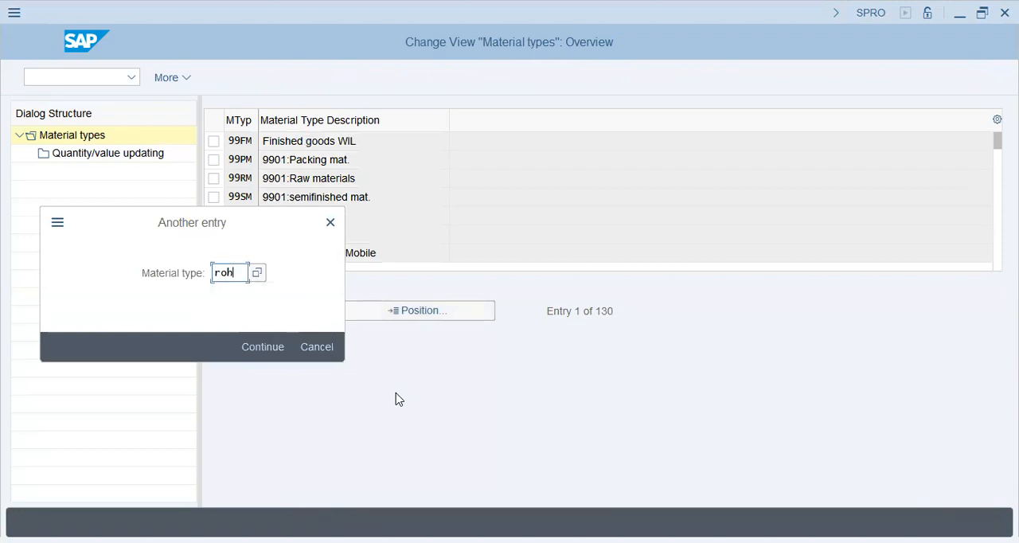
key("Return")
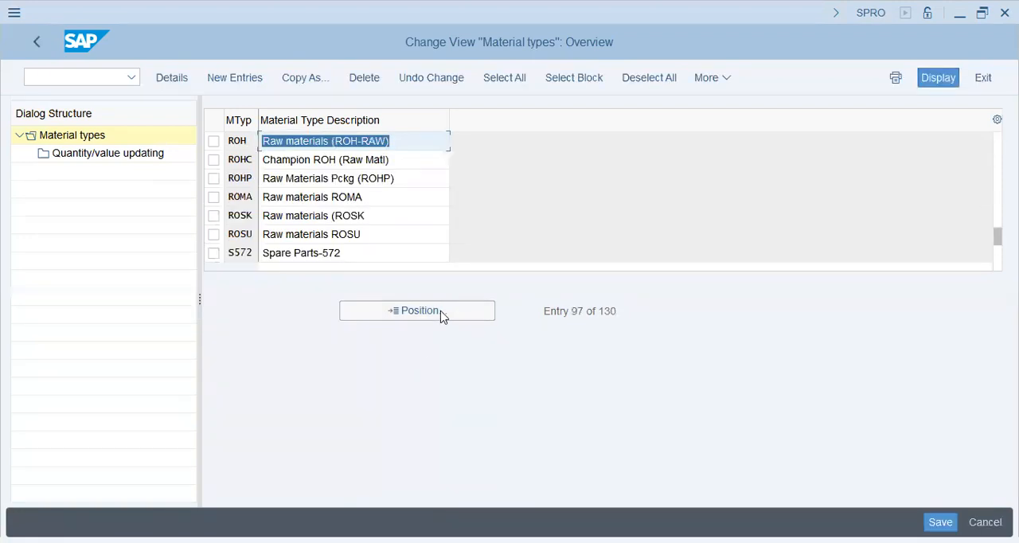
Examine quantity/value updating of material type ROH for valuation area POPG
left_click(375, 144)
left_click(214, 141)
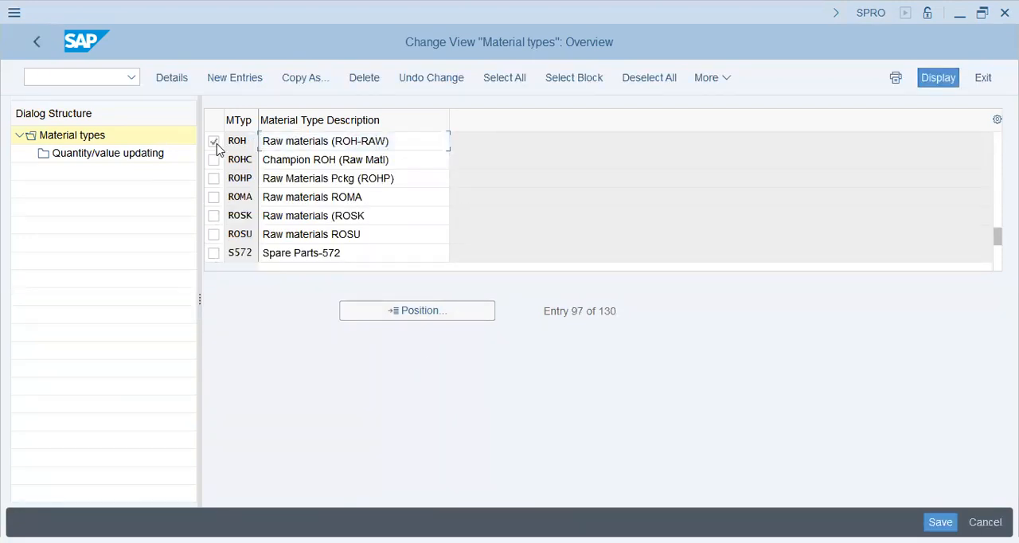
left_click(114, 153)
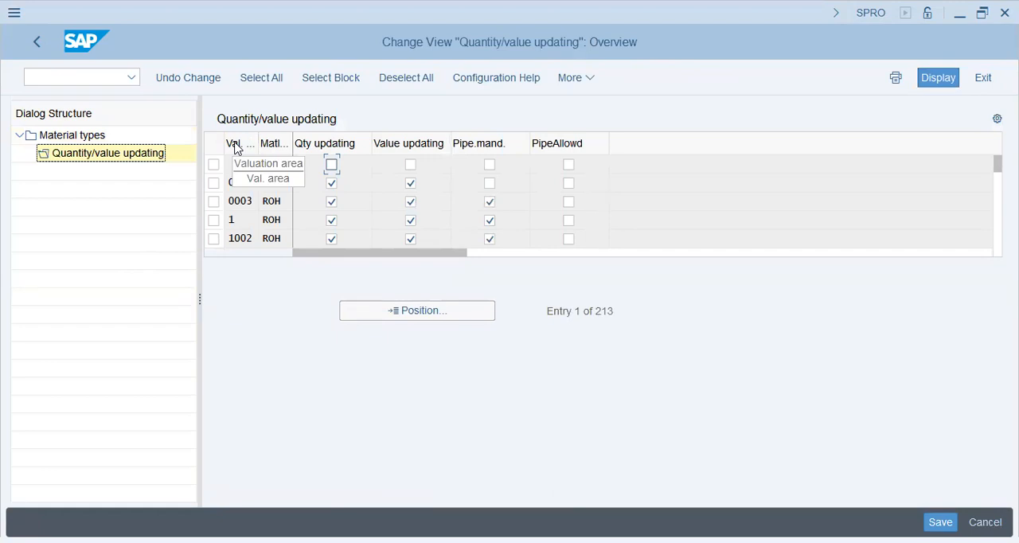
left_click(416, 315)
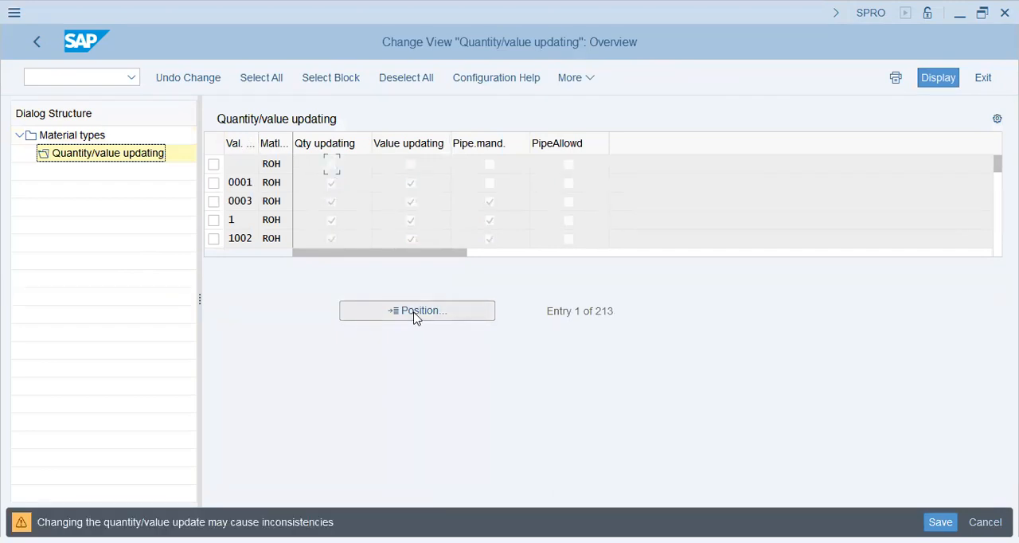
key("Return")
type("popg")
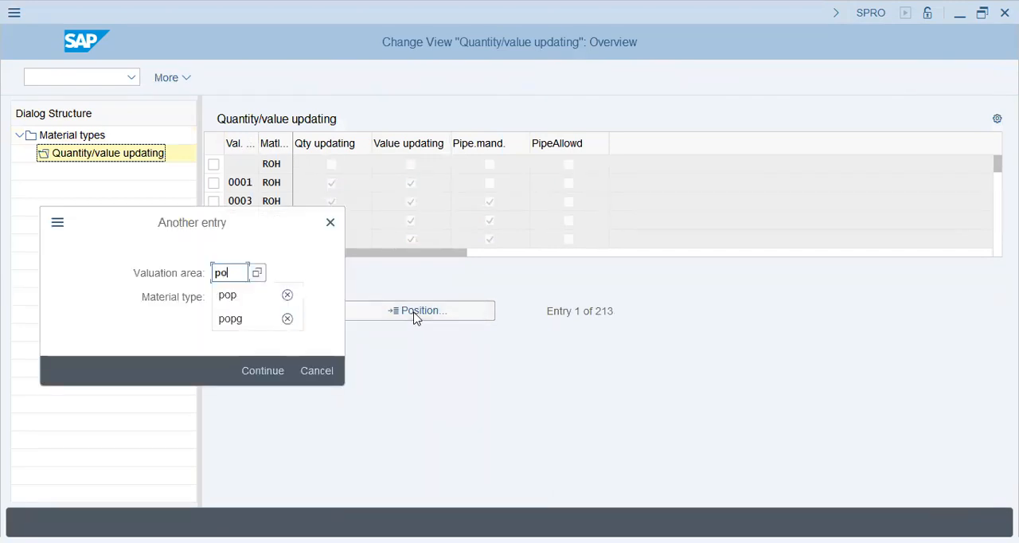
key("Return")
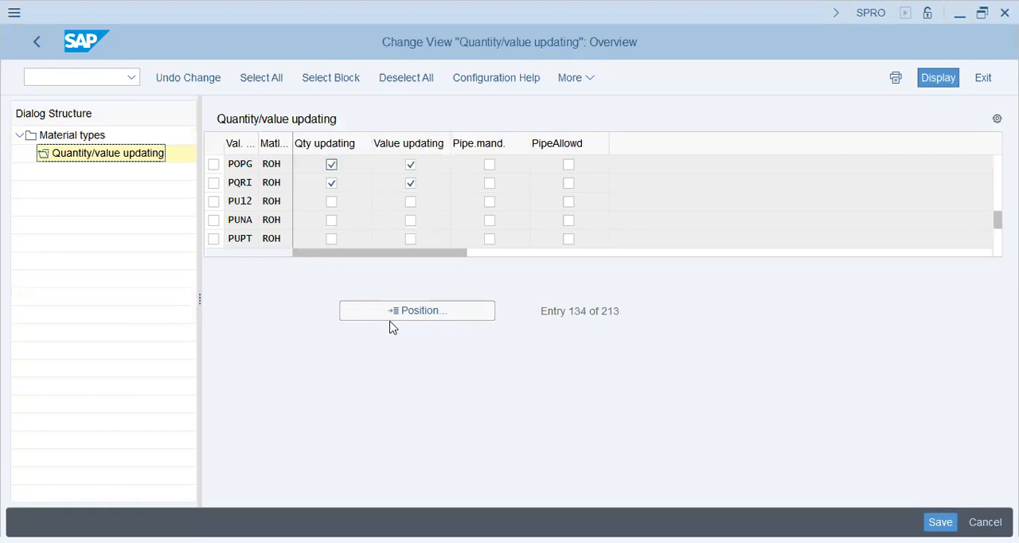
Return to the material types overview and position the list at material type FERT
left_click(72, 135)
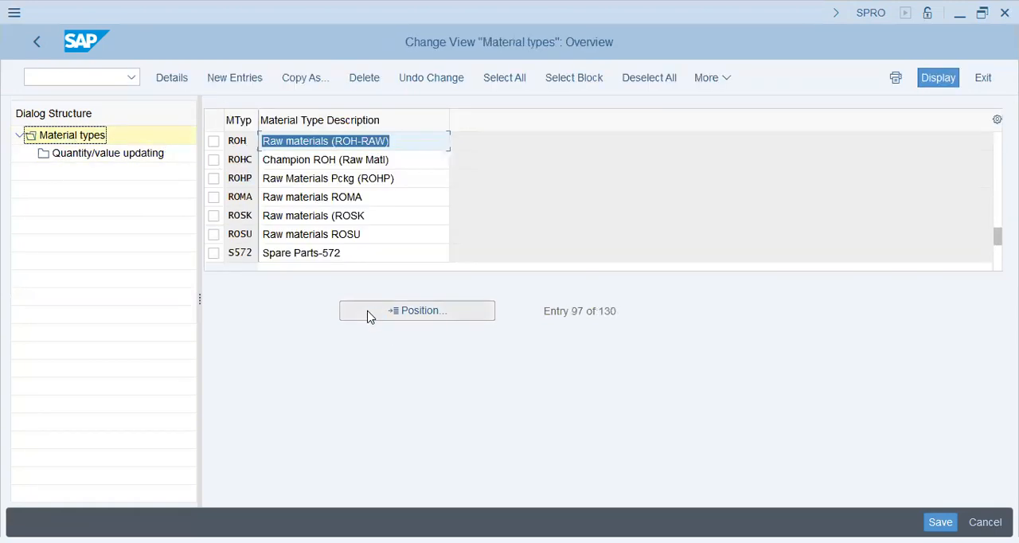
left_click(368, 316)
type("fert")
key("Return")
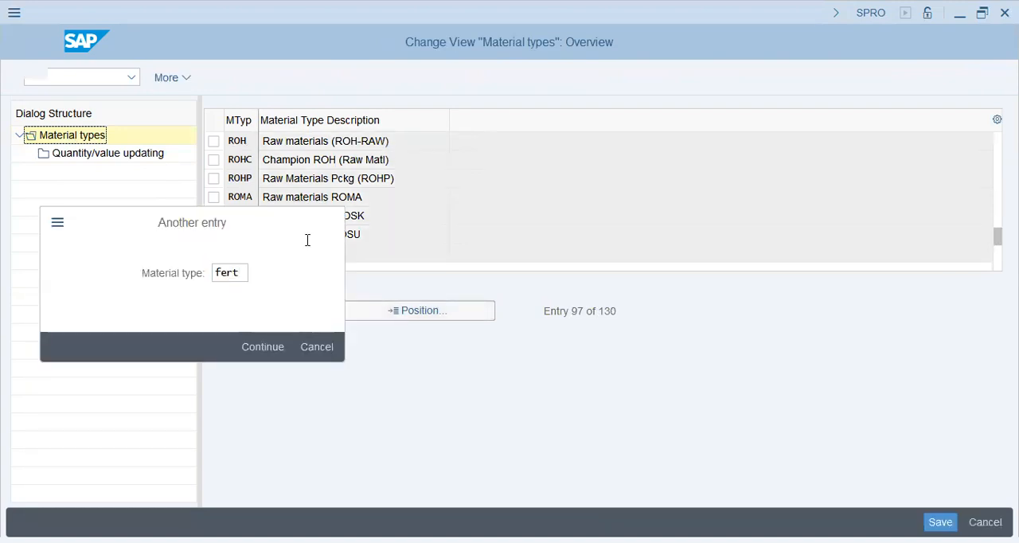
Locate semifinished product type HALB in the material types and open its quantity/value updating settings
left_click(371, 317)
type("habl")
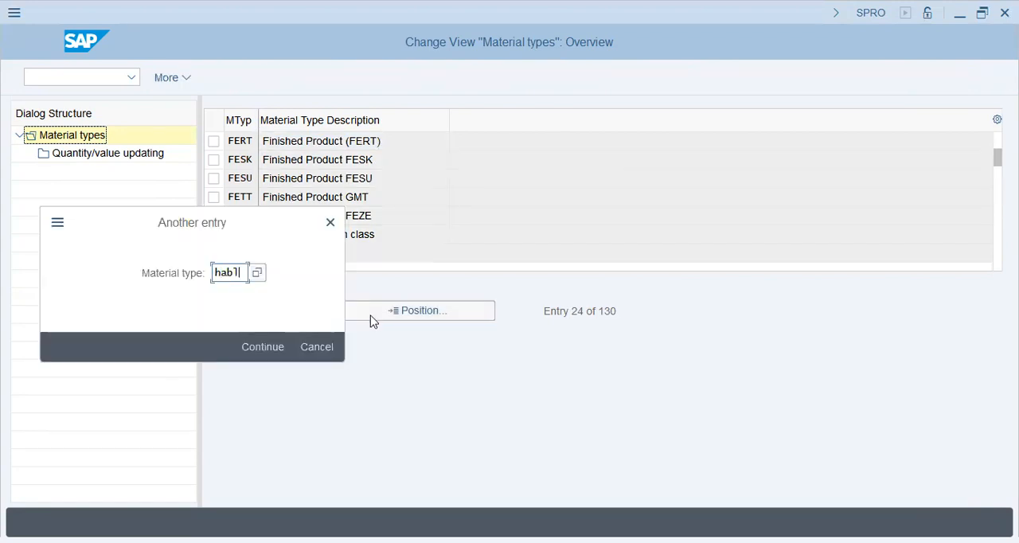
key("Return")
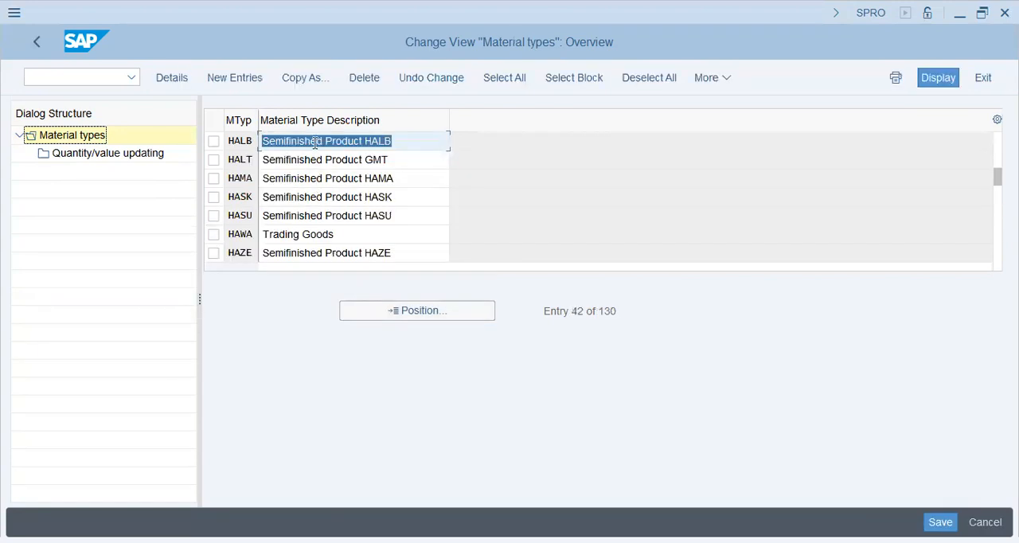
left_click(214, 141)
double_click(103, 155)
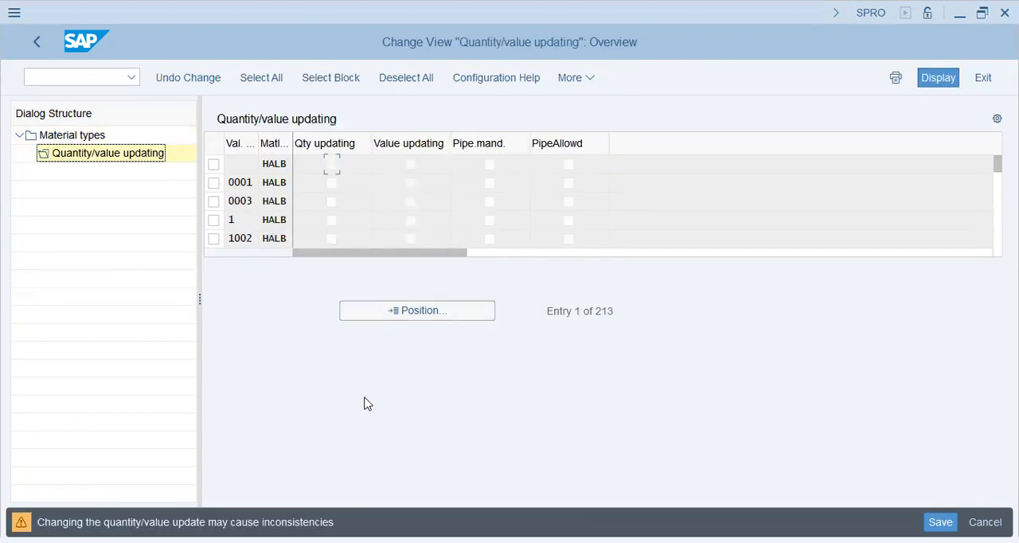
Position the HALB list at valuation area POPG and activate its quantity updating and value updating
key("Return")
type("pop")
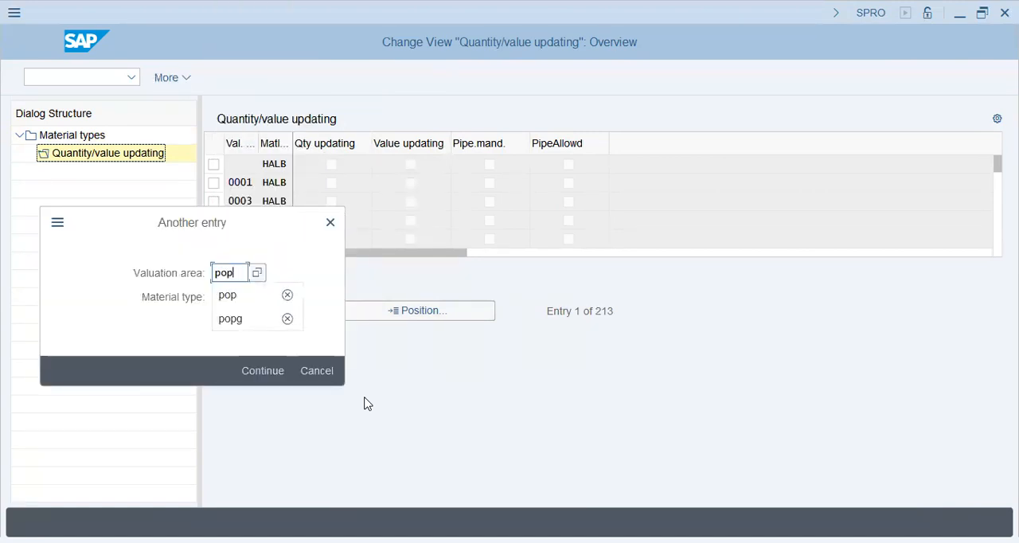
key("Return")
left_click(332, 166)
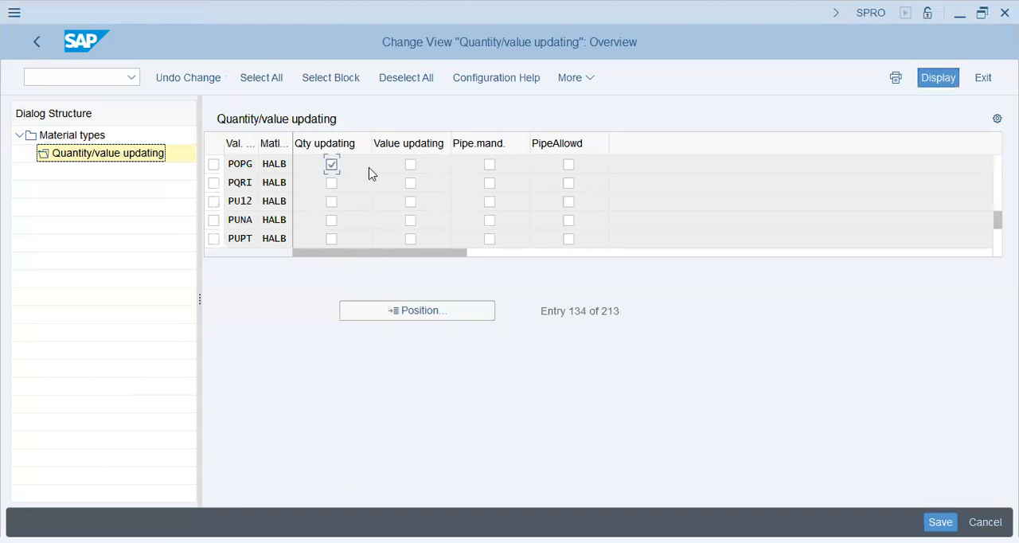
left_click(410, 166)
Return to the material types, locate finished product type FERT and open its quantity/value updating settings
left_click(87, 135)
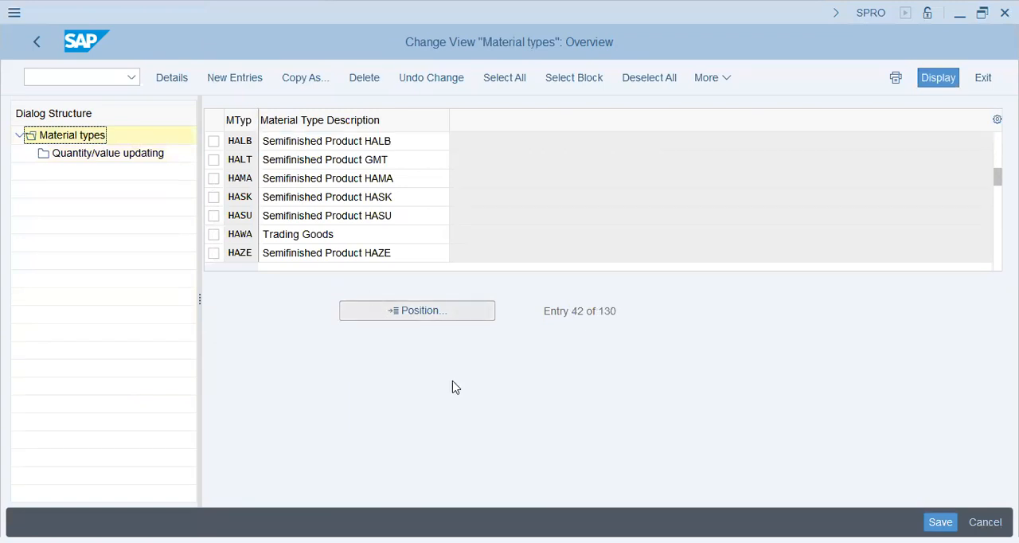
type("fert")
key("Return")
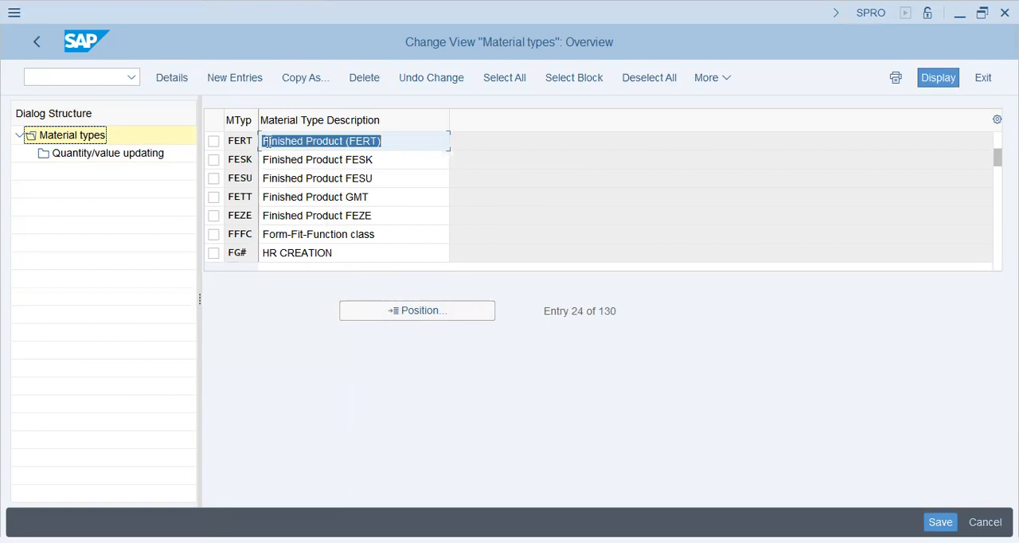
left_click(214, 141)
left_click(112, 154)
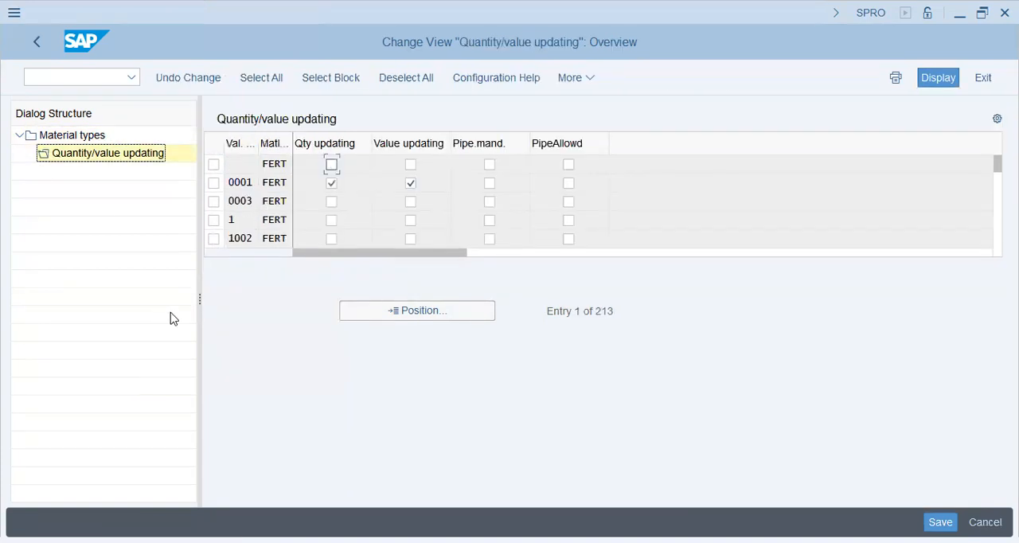
Activate quantity and value updating of FERT for valuation area POPG and return to the IMG structure
left_click(400, 315)
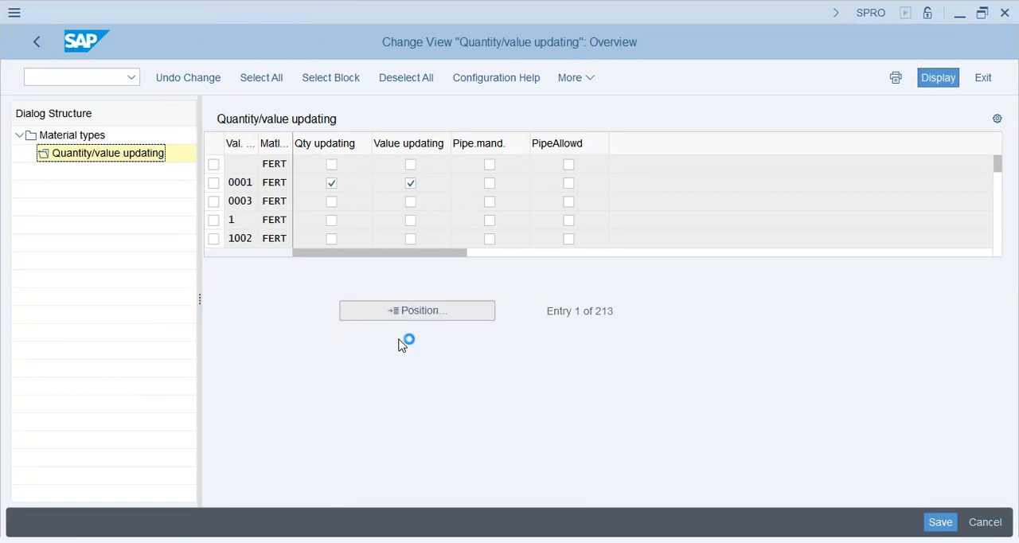
key("Return")
type("popg")
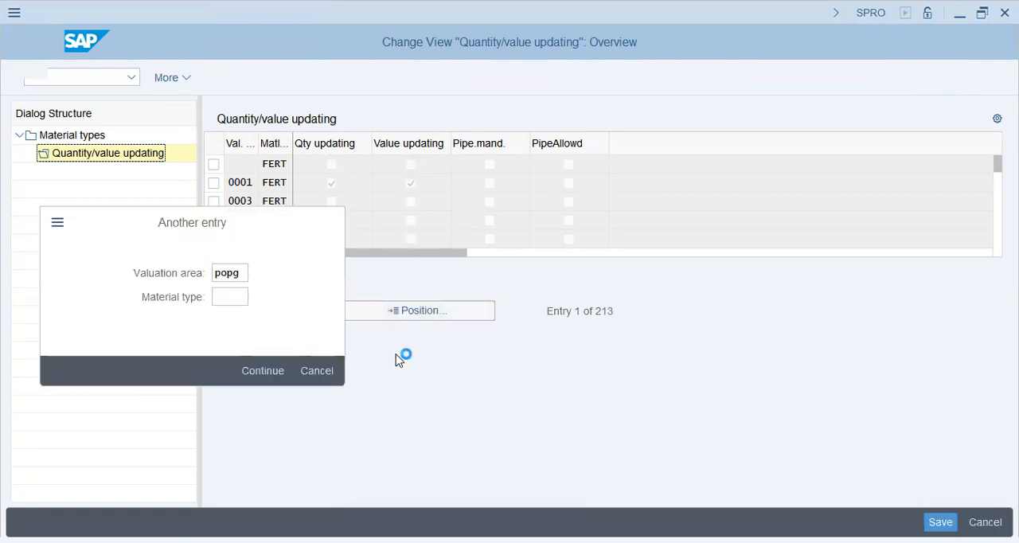
left_click(331, 164)
left_click(410, 164)
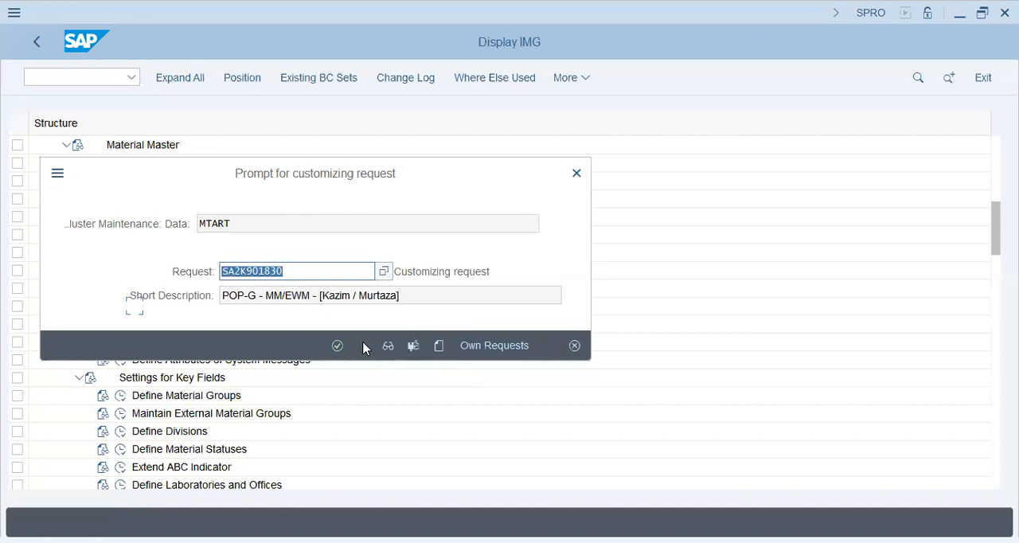
left_click(338, 346)
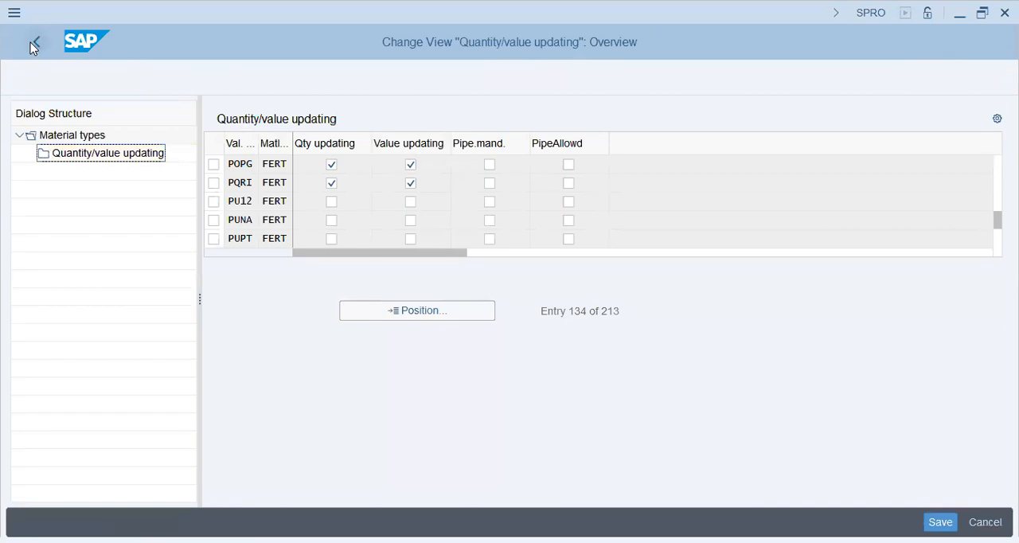
left_click(31, 43)
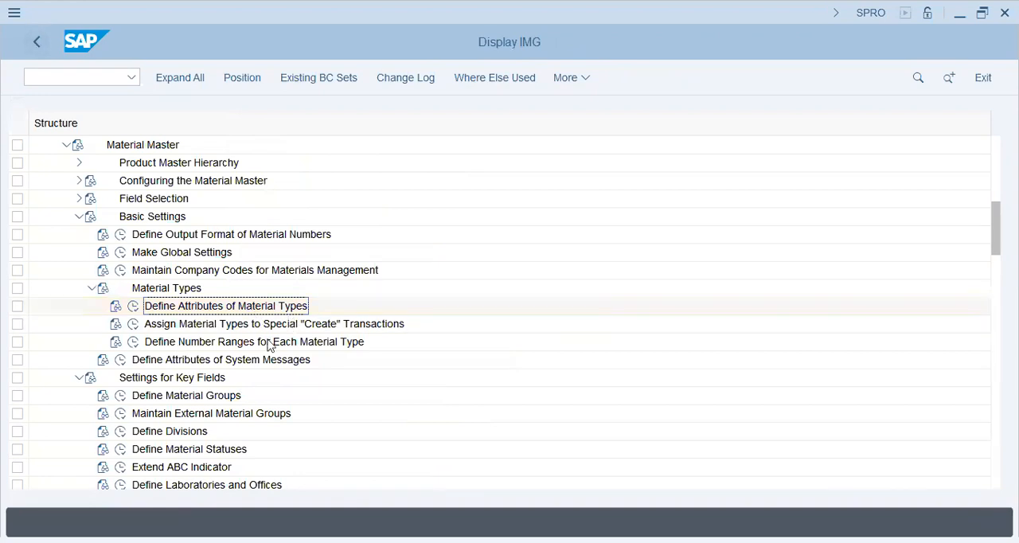
Open Define Number Ranges for Each Material Type and bring up the material master intervals in change mode
left_click(239, 326)
left_click(209, 343)
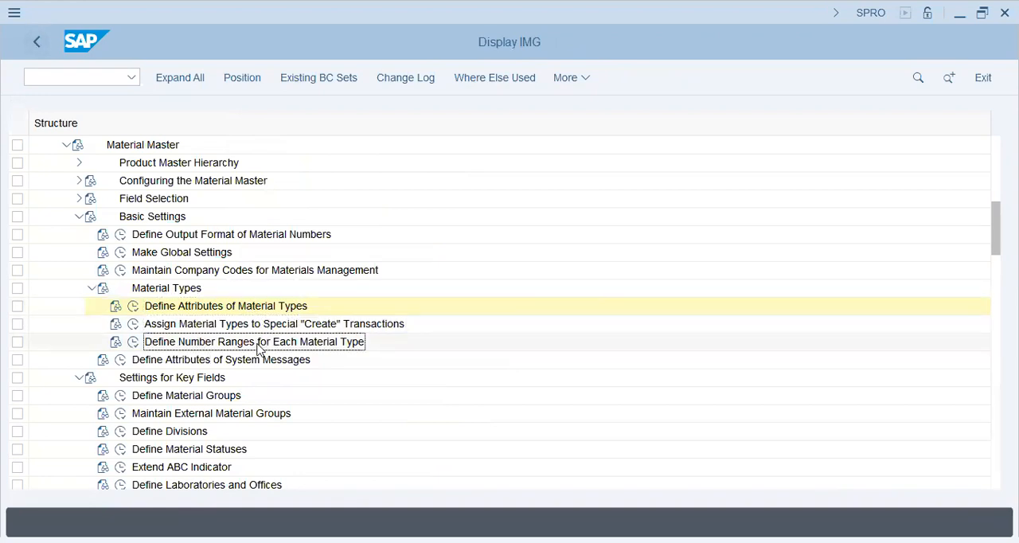
left_click(134, 341)
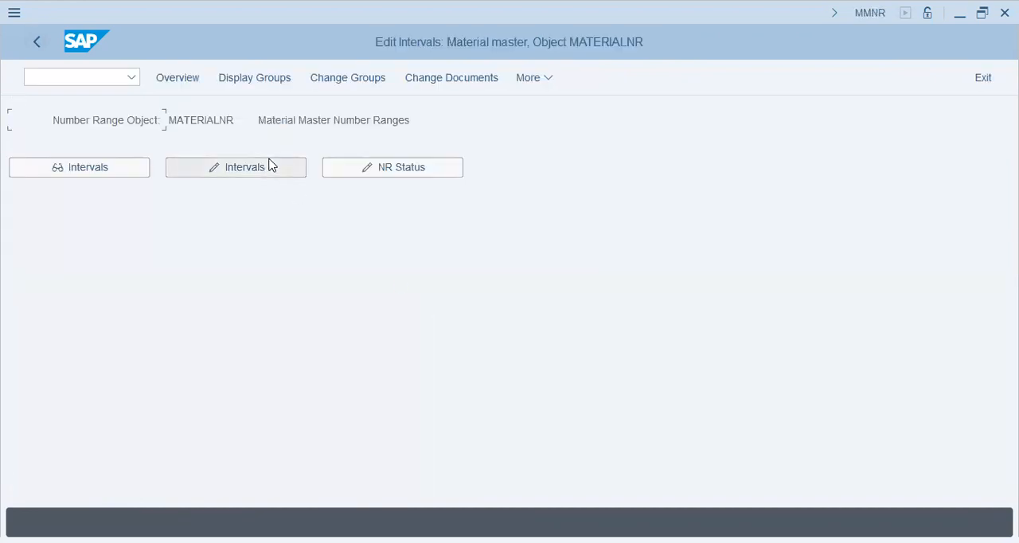
left_click(220, 172)
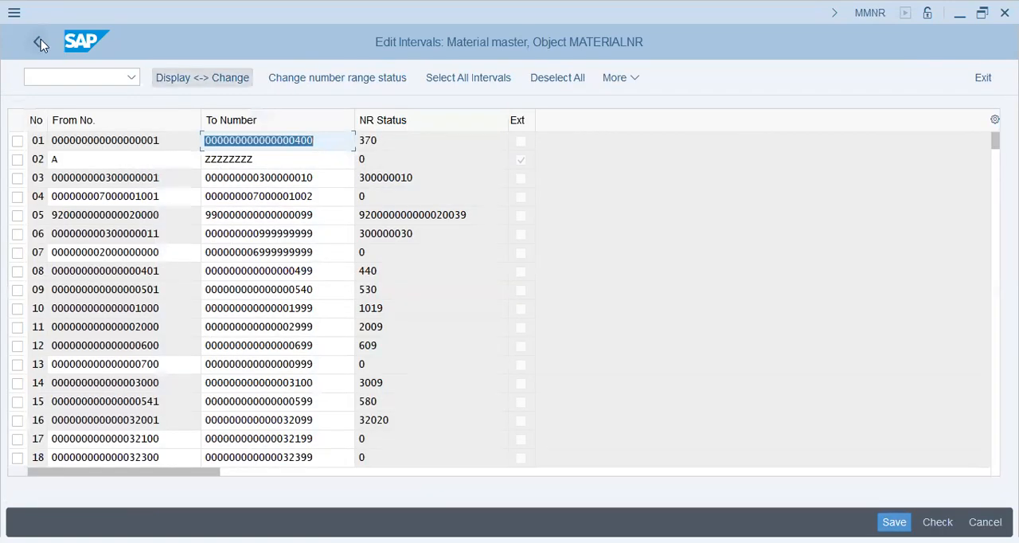
Examine the number range intervals, especially interval 13, and return to the initial number range screen
left_click(38, 177)
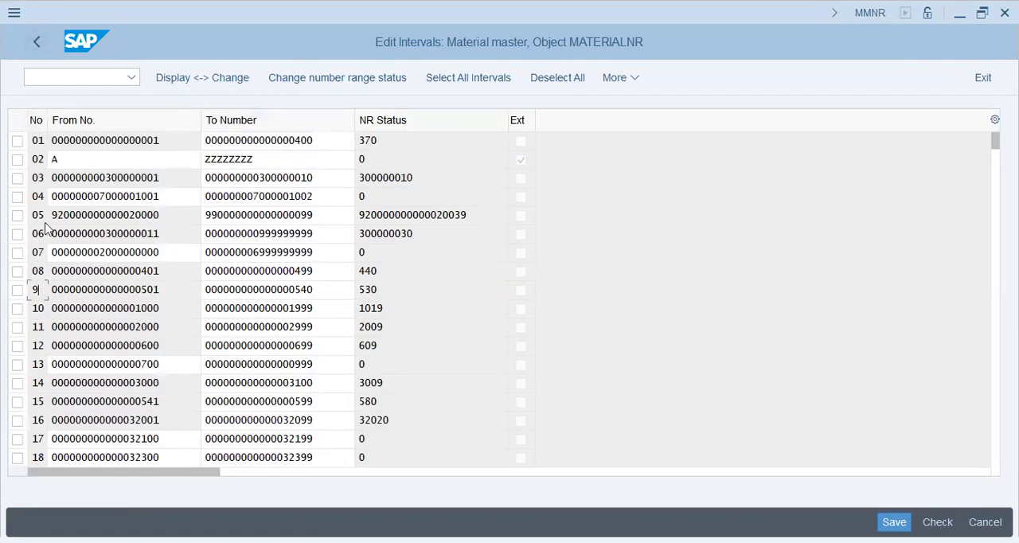
left_click(377, 364)
left_click_drag(315, 364, 160, 366)
double_click(179, 362)
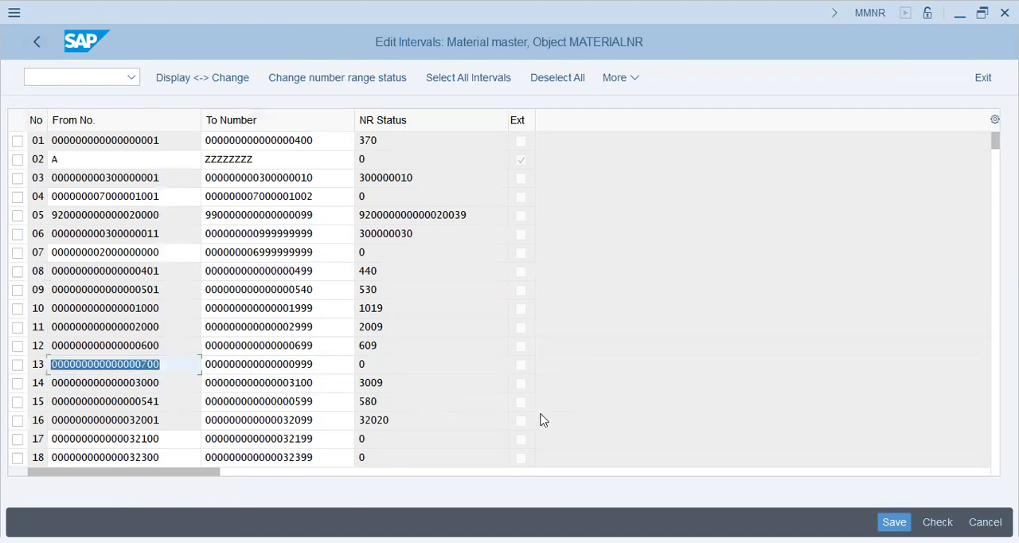
left_click(341, 364)
key("ctrl+s")
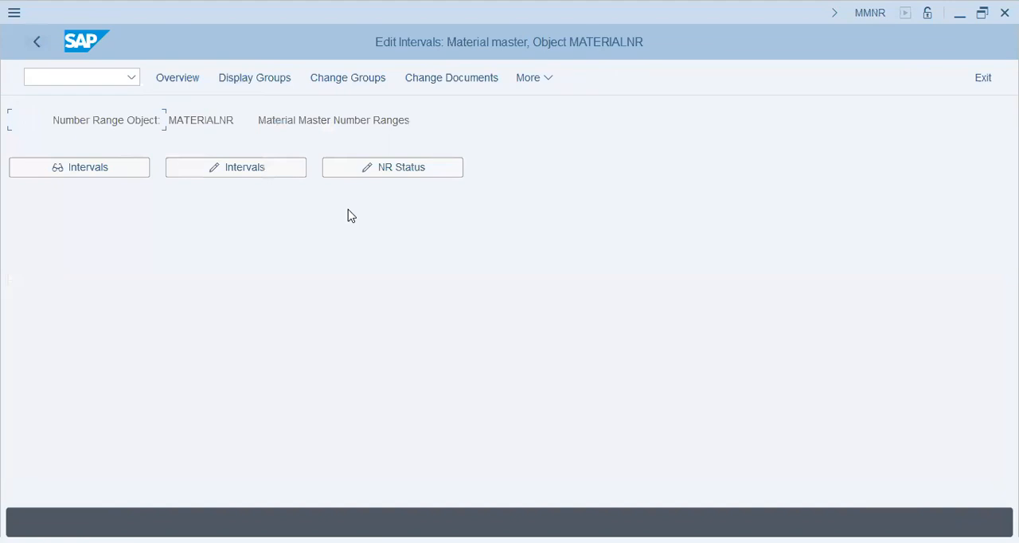
Open the material master number range groups for changing and find material type ROH by searching for ROH-RAW
left_click(341, 79)
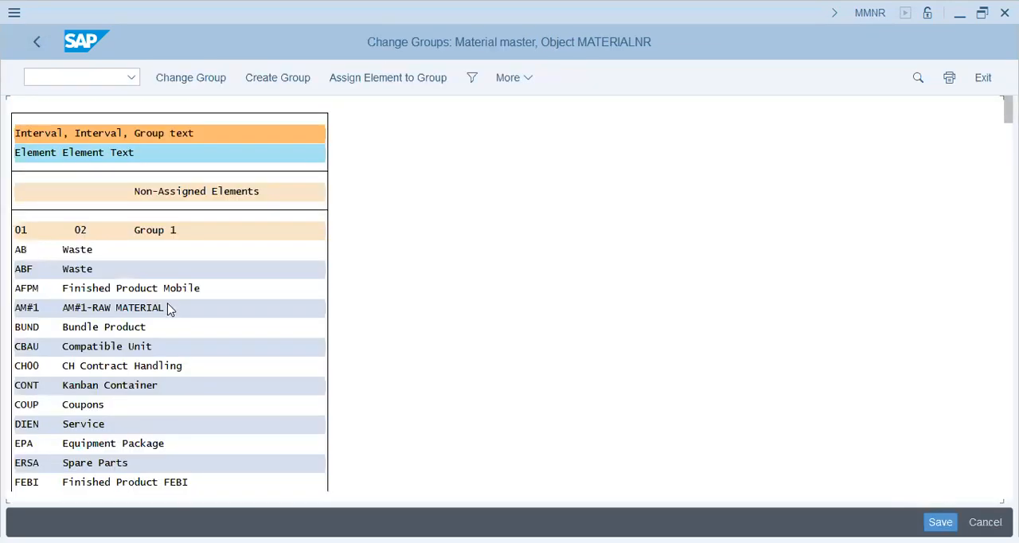
left_click(161, 289)
key("ctrl+f")
type("ro")
key("Return")
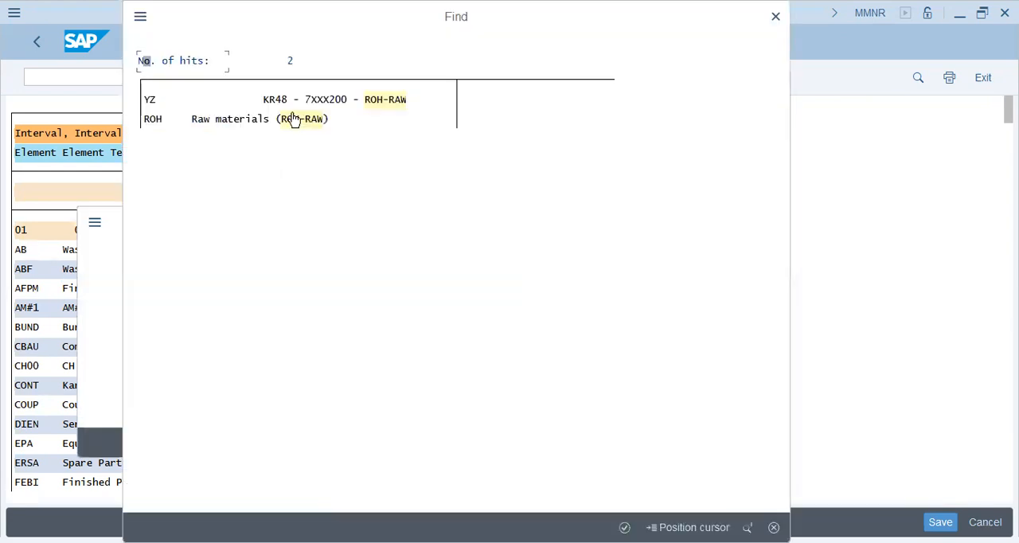
left_click(267, 121)
key("Return")
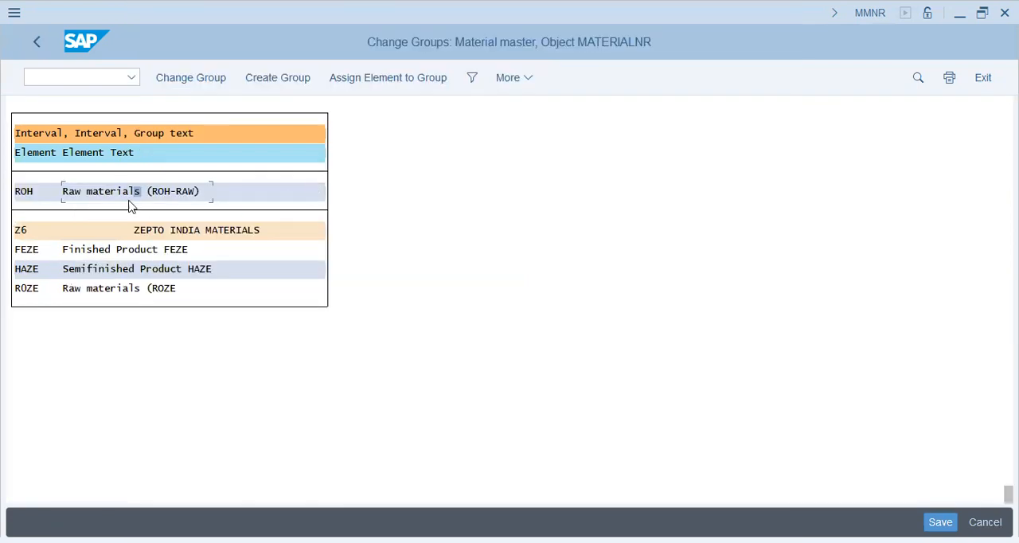
Examine the number range group that raw material type ROH is assigned to and go back to the list's start
left_click(222, 222)
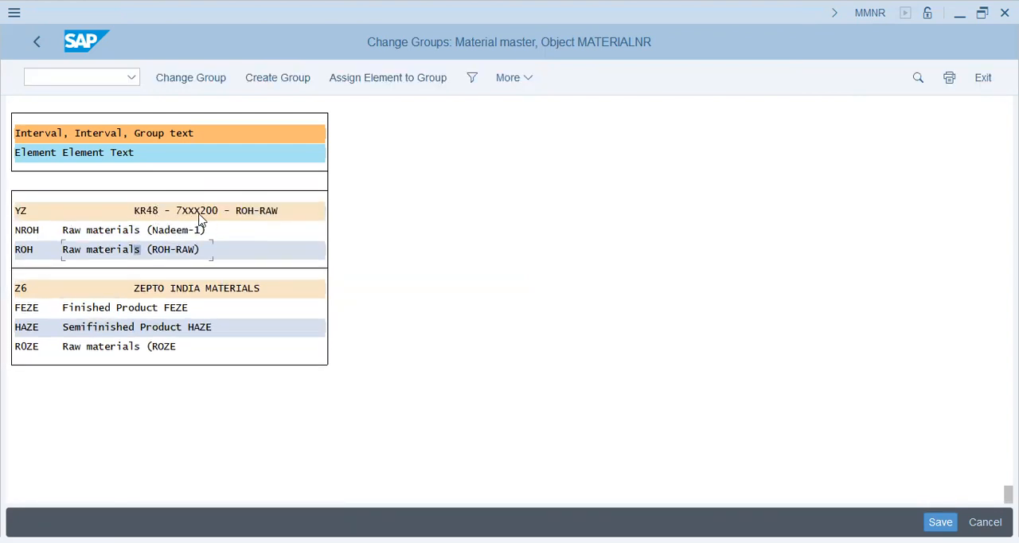
left_click(276, 213)
left_click(179, 212)
left_click(215, 212)
left_click(183, 212)
scroll(157, 312, "up", 10)
left_click(158, 312)
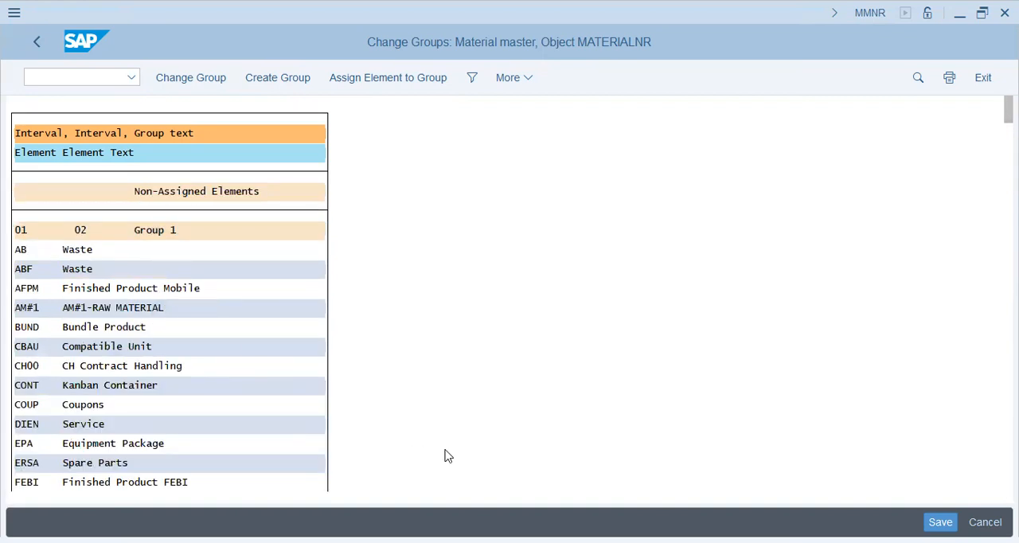
Search the number range groups for HALB and go to the Semifinished Product HALB entry
key("ctrl+f")
type("hab")
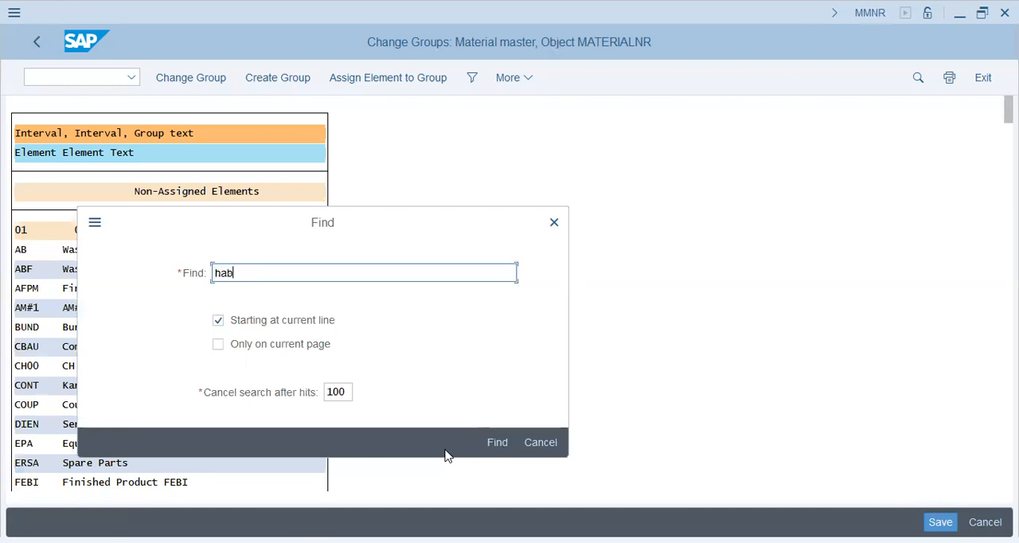
type("b")
key("Return")
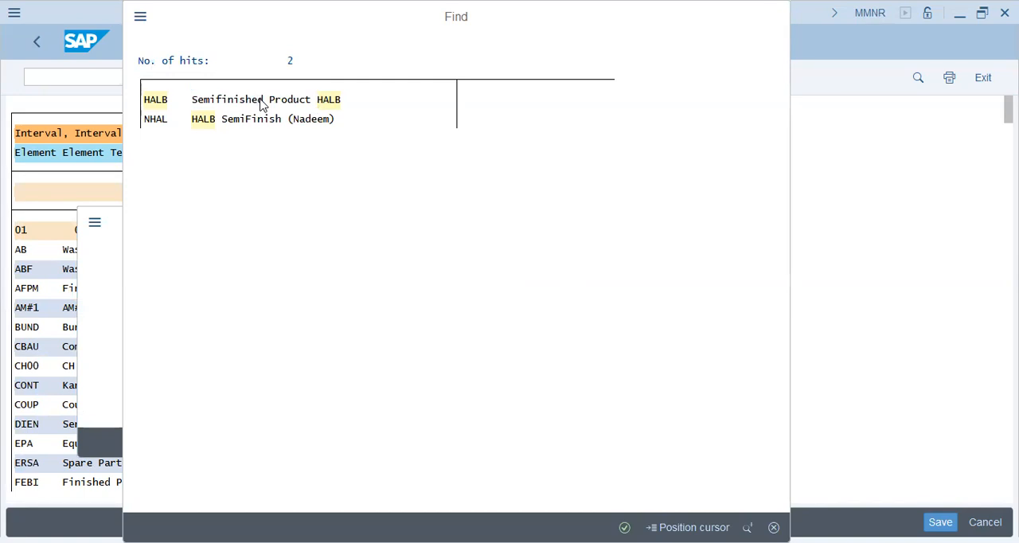
double_click(261, 105)
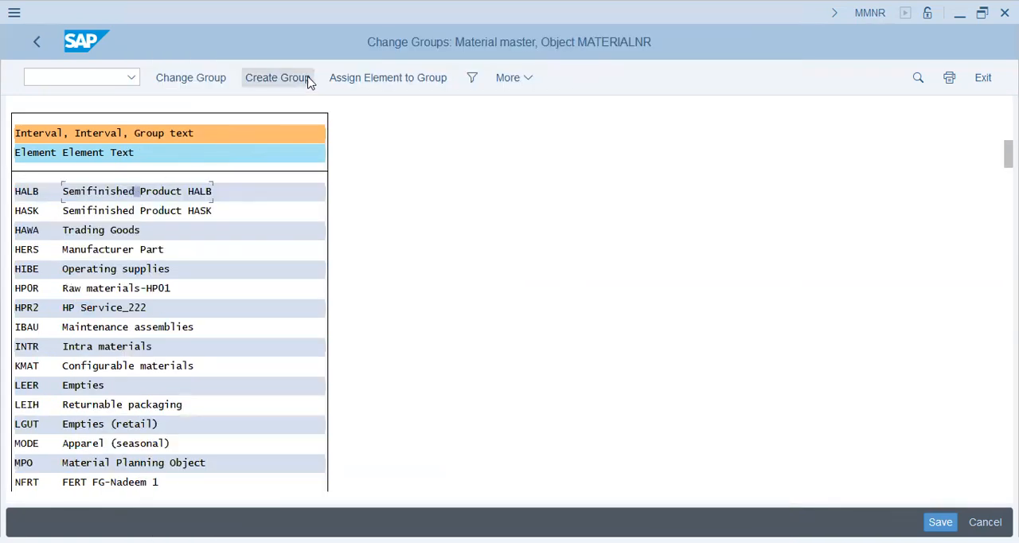
Assign Semifinished Product HALB to the group "New group" with number ranges 14 and 16, and save the changes
left_click(359, 79)
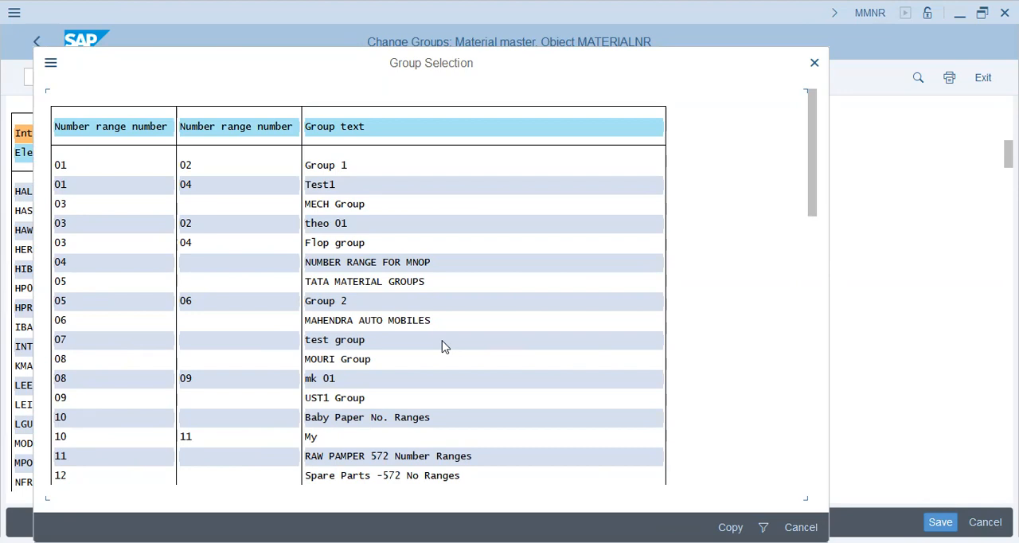
scroll(439, 346, "down", 1)
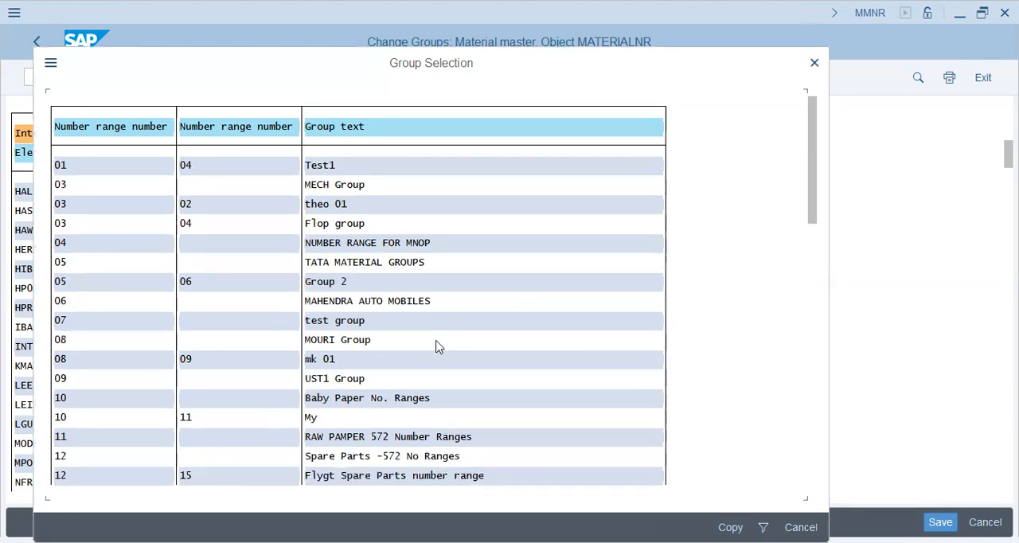
scroll(440, 346, "down", 1)
scroll(439, 346, "down", 1)
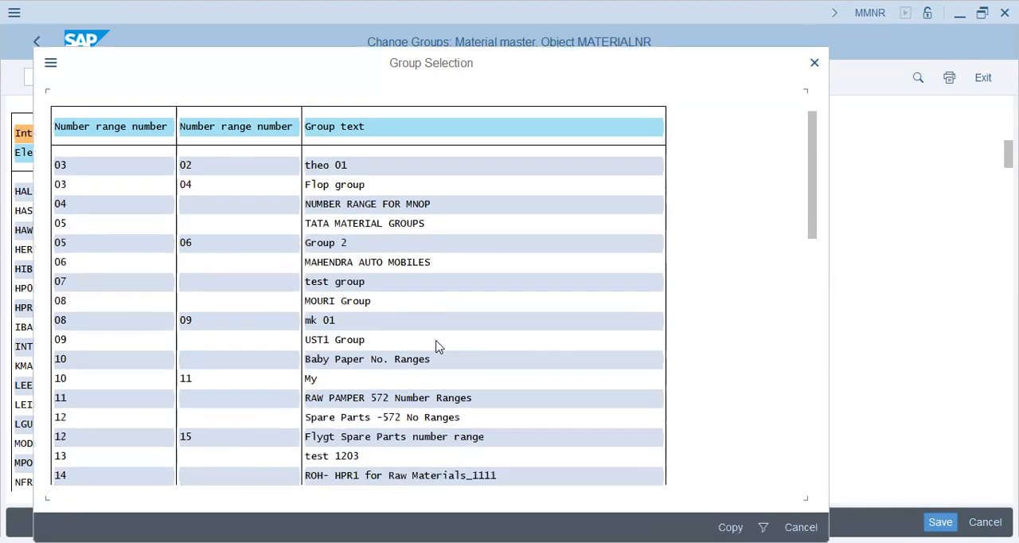
scroll(440, 346, "down", 1)
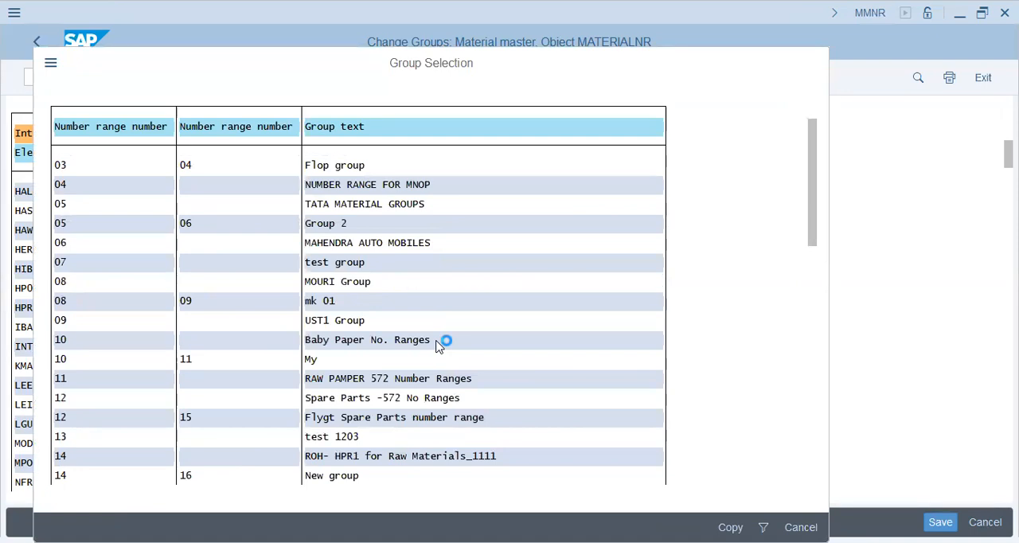
scroll(440, 346, "down", 1)
scroll(439, 346, "down", 1)
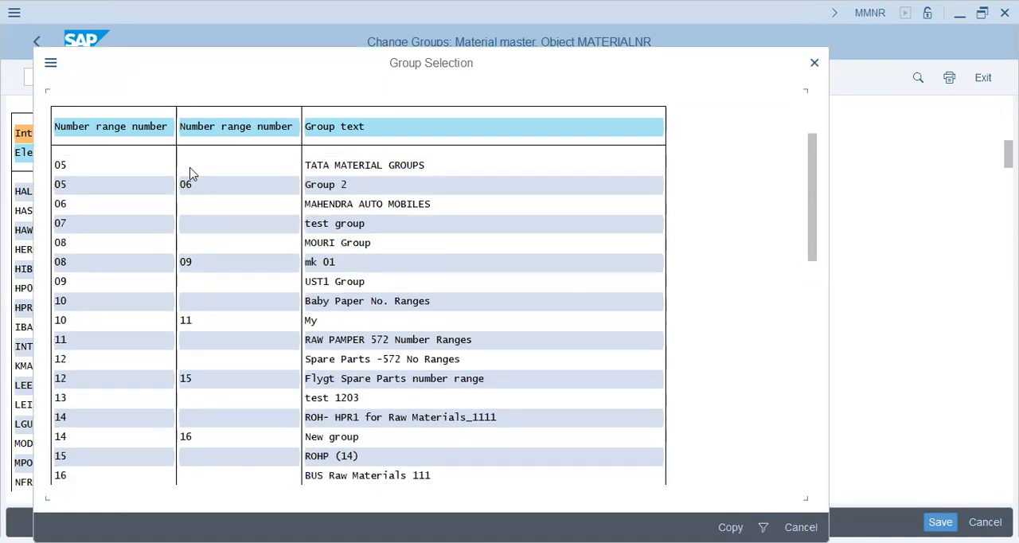
left_click(186, 438)
left_click(333, 438)
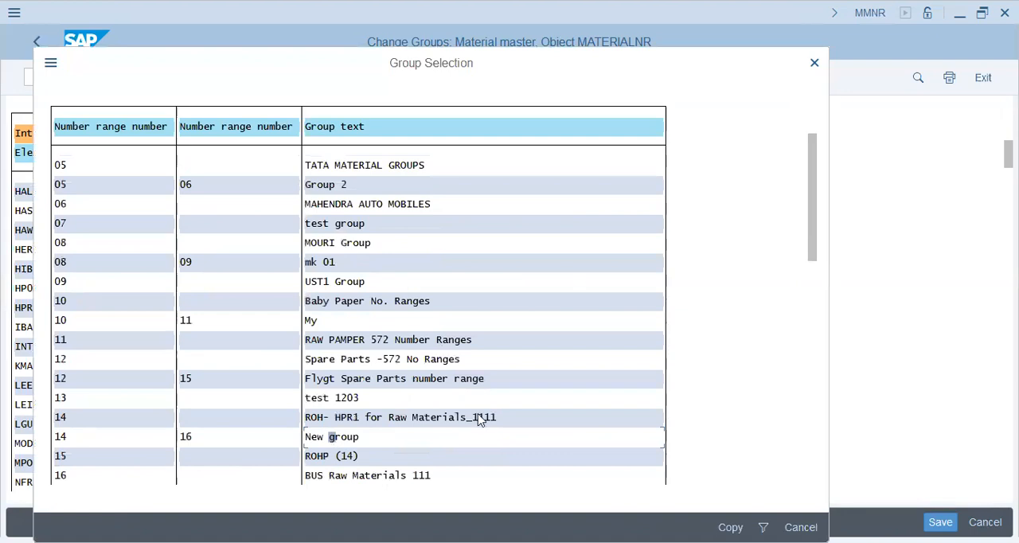
double_click(349, 437)
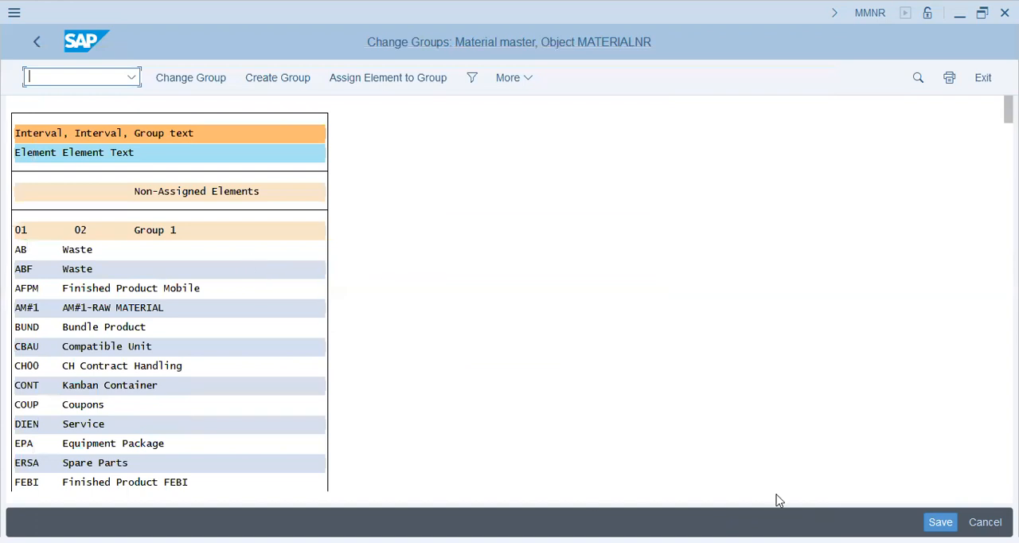
left_click(941, 522)
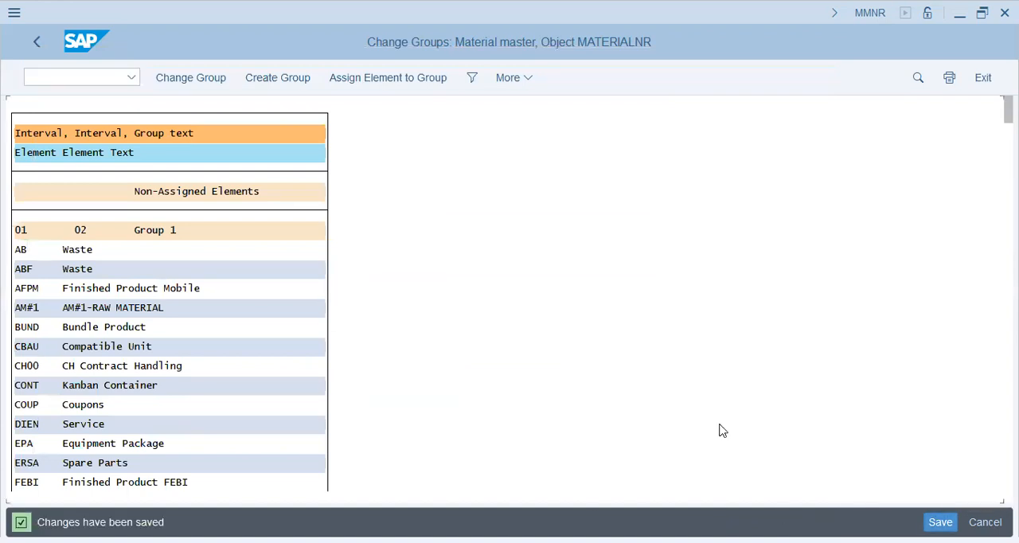
Return to the IMG structure, collapse Material Types and open Define Material Groups
left_click(28, 43)
left_click(29, 43)
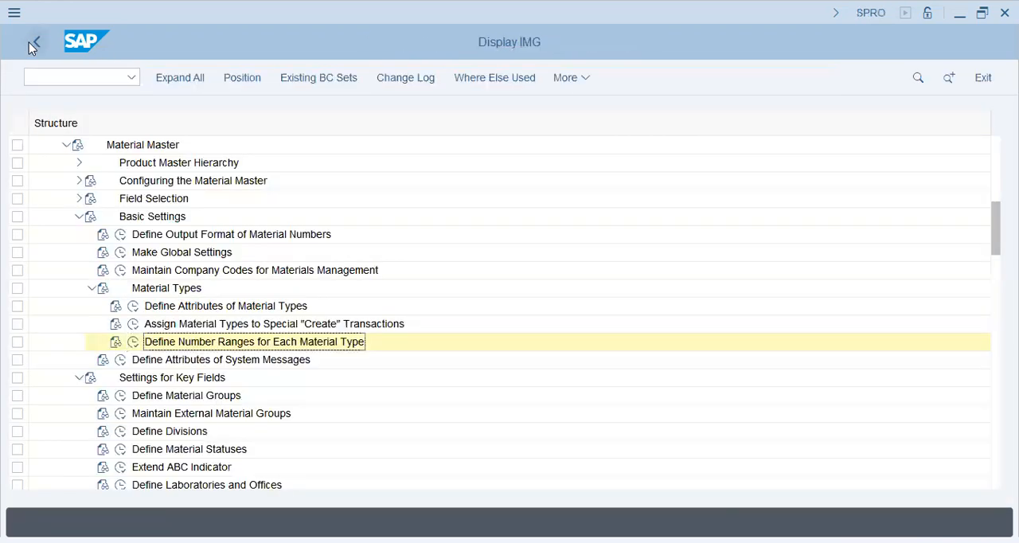
left_click(91, 287)
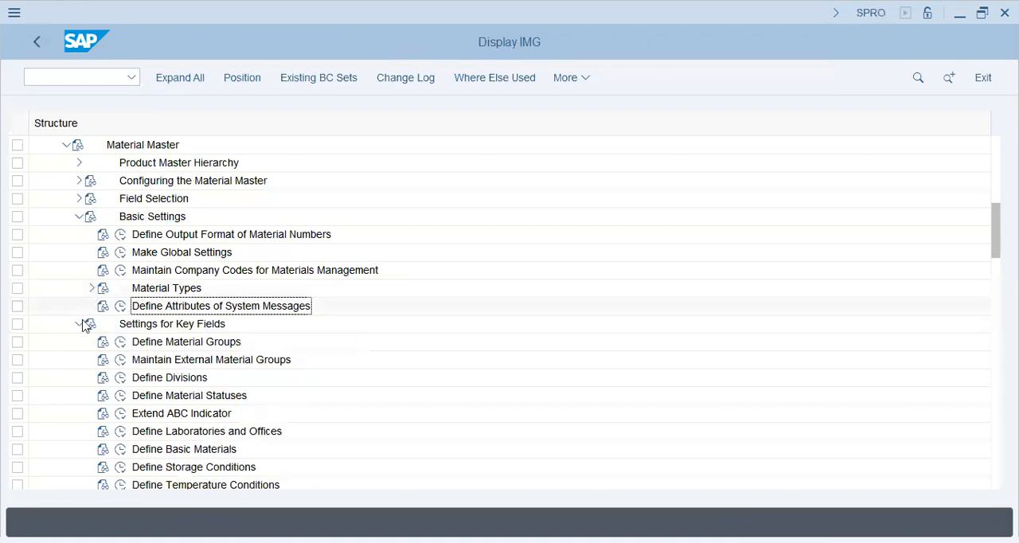
left_click(121, 341)
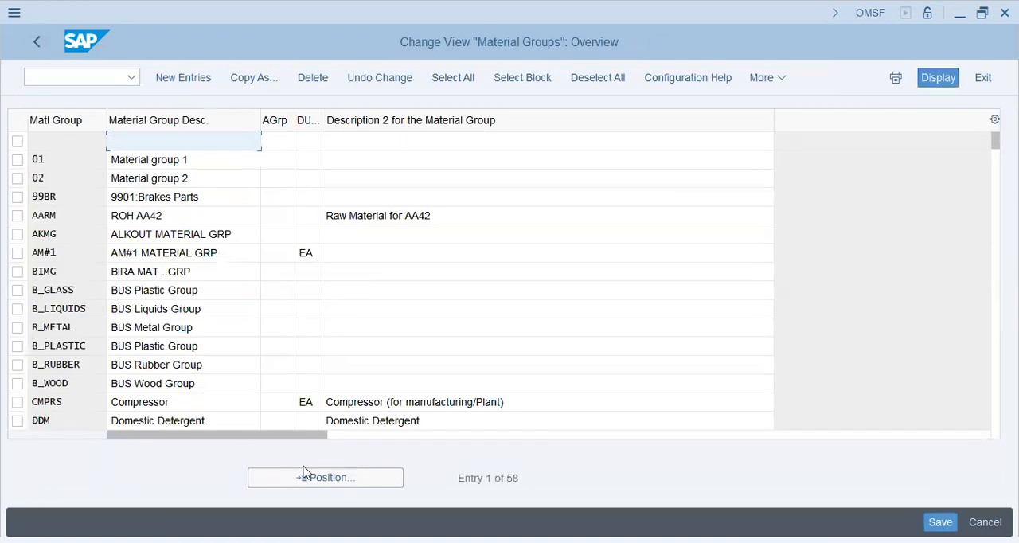
Find material group PKRAW in the Material Groups list and examine its code, description and second description
left_click(313, 477)
type("pkraw")
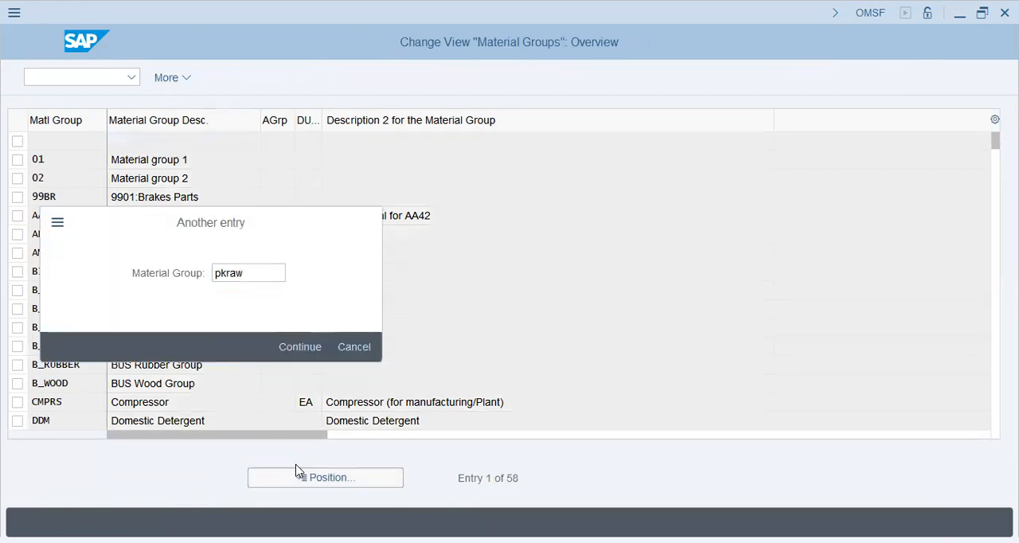
key("Return")
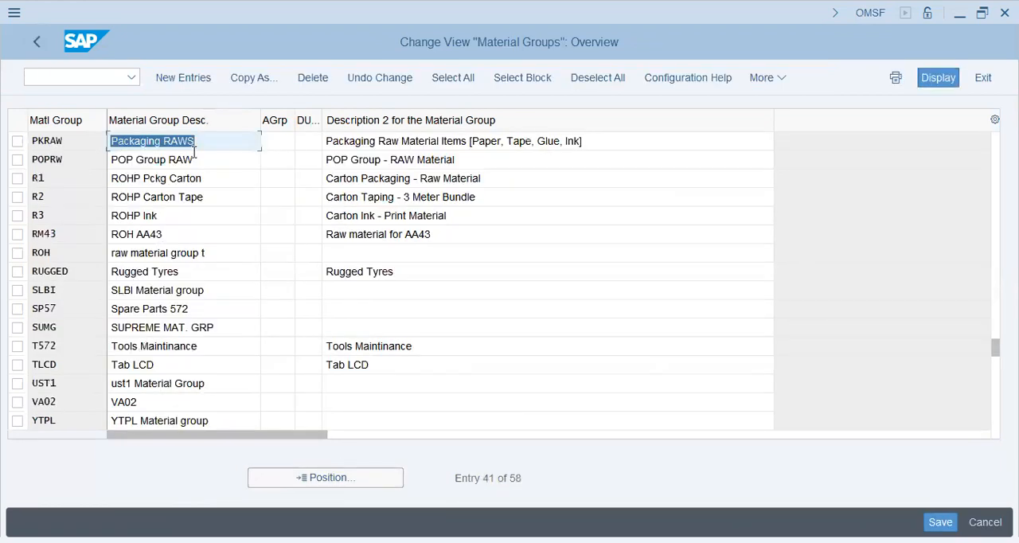
left_click(227, 136)
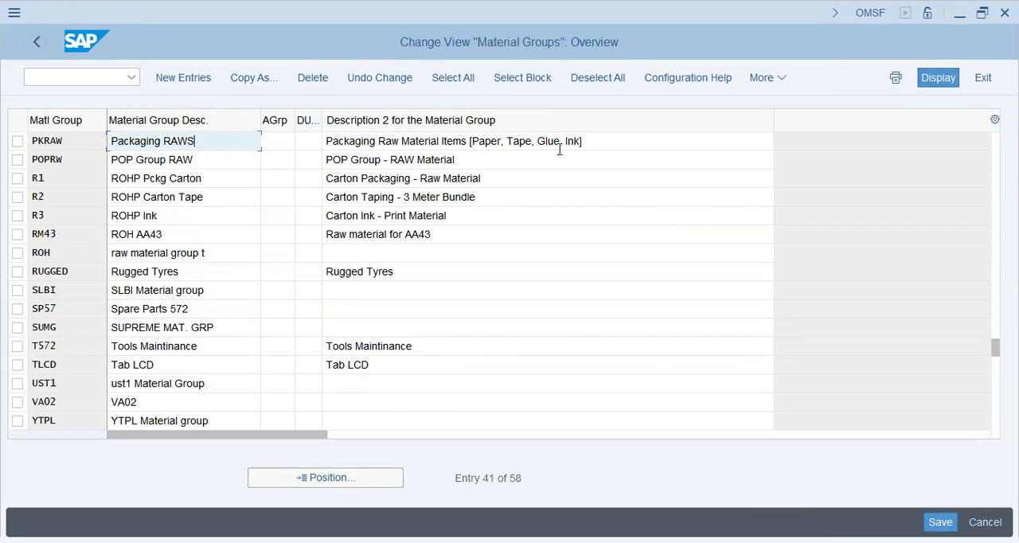
left_click_drag(607, 142, 308, 142)
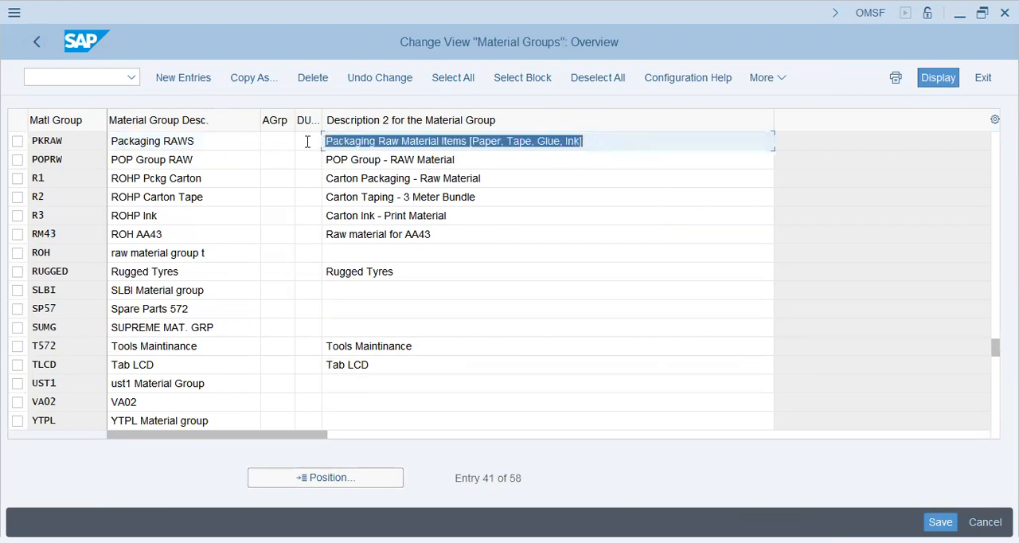
left_click(72, 141)
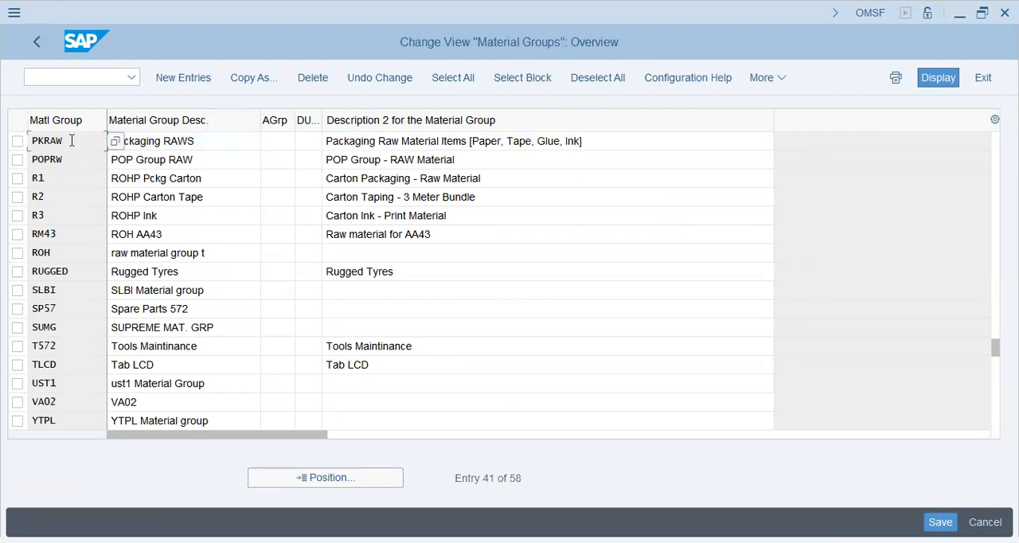
Examine the code and descriptions of material group POPRW and return to the IMG structure
left_click(211, 163)
left_click_drag(456, 160, 29, 178)
left_click_drag(84, 159, 2, 179)
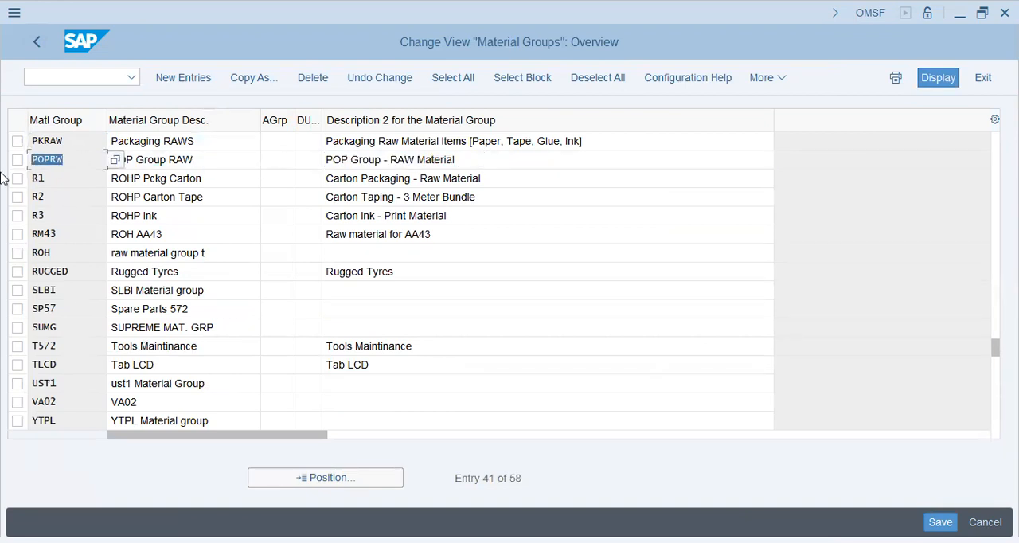
left_click(76, 163)
left_click(35, 45)
left_click(37, 44)
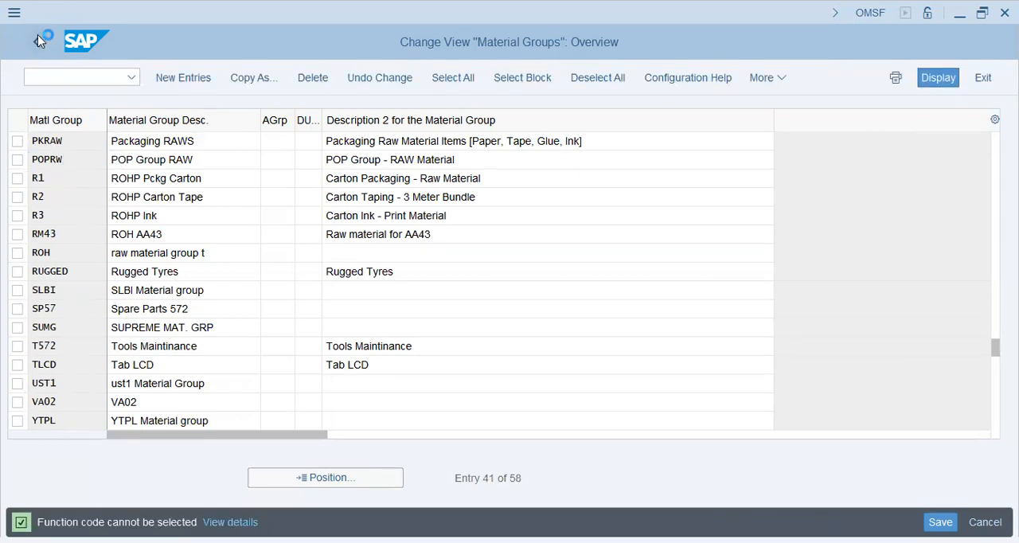
left_click(37, 35)
Open Maintain External Material Groups and examine the first external material groups, including DMM165-009
left_click(175, 359)
left_click(120, 359)
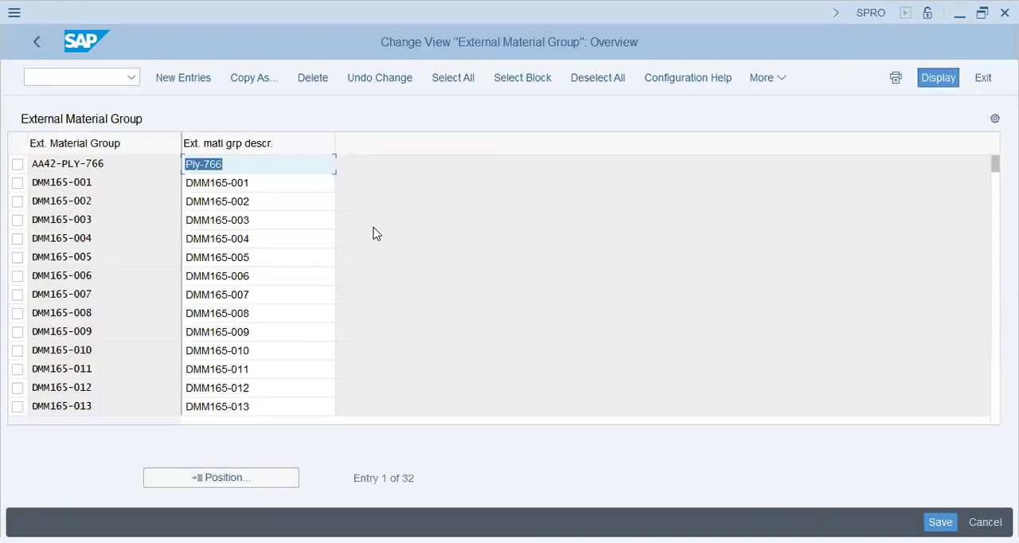
left_click(128, 212)
left_click(135, 356)
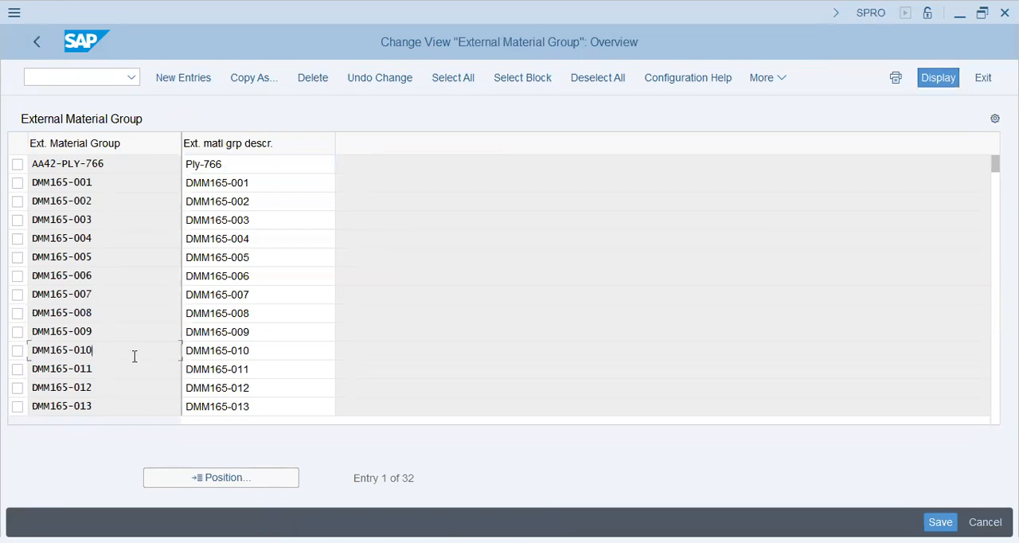
left_click(236, 347)
left_click(271, 338)
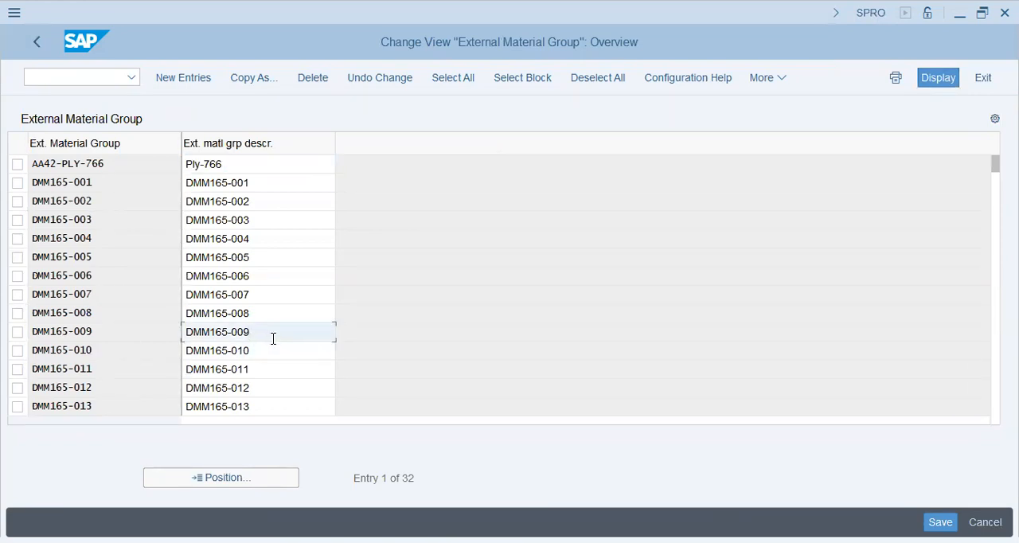
left_click(115, 332)
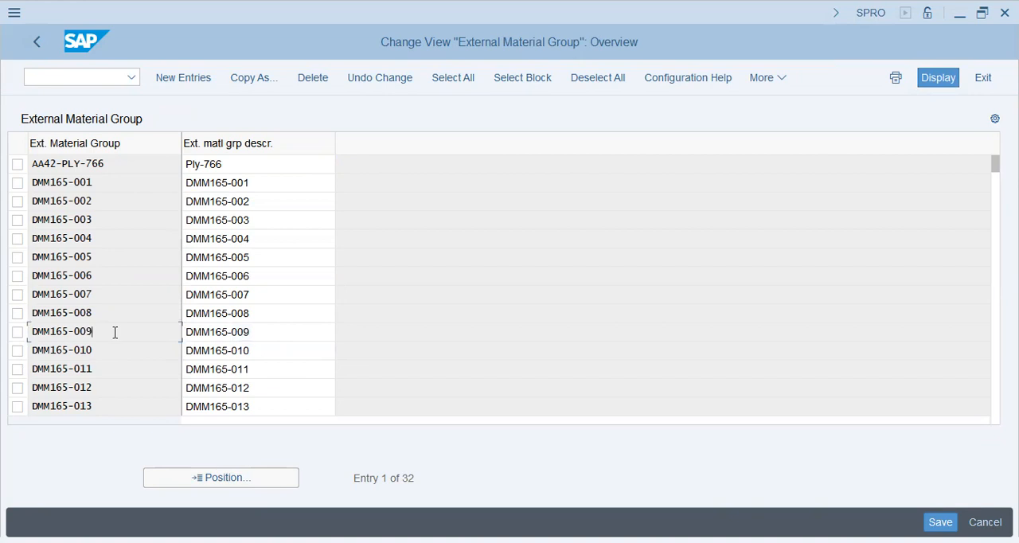
Look through the external material groups up to the last entries, including DMM165-030, and return to the IMG structure
scroll(115, 332, "down", 3)
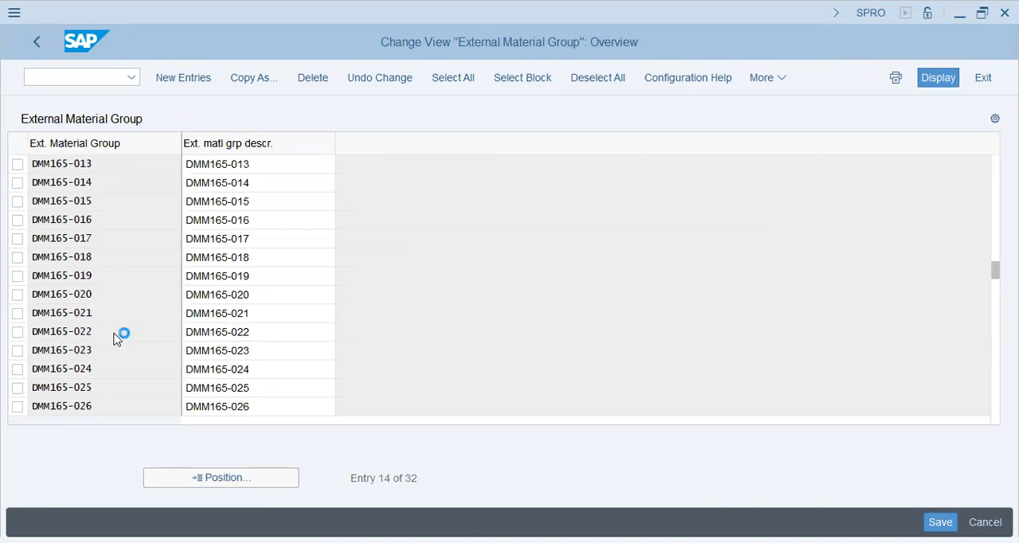
key("Page_Down")
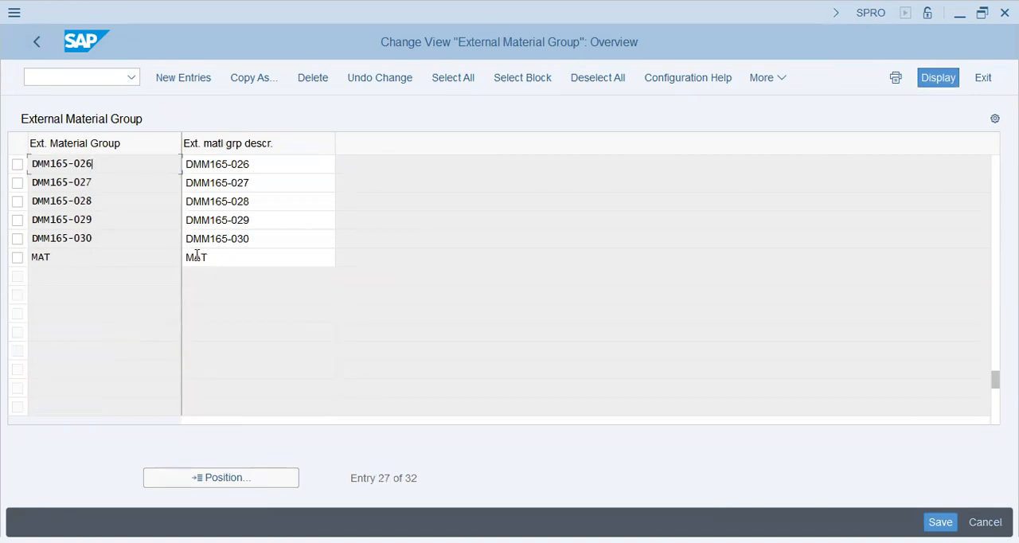
left_click(237, 250)
left_click_drag(253, 231, 184, 239)
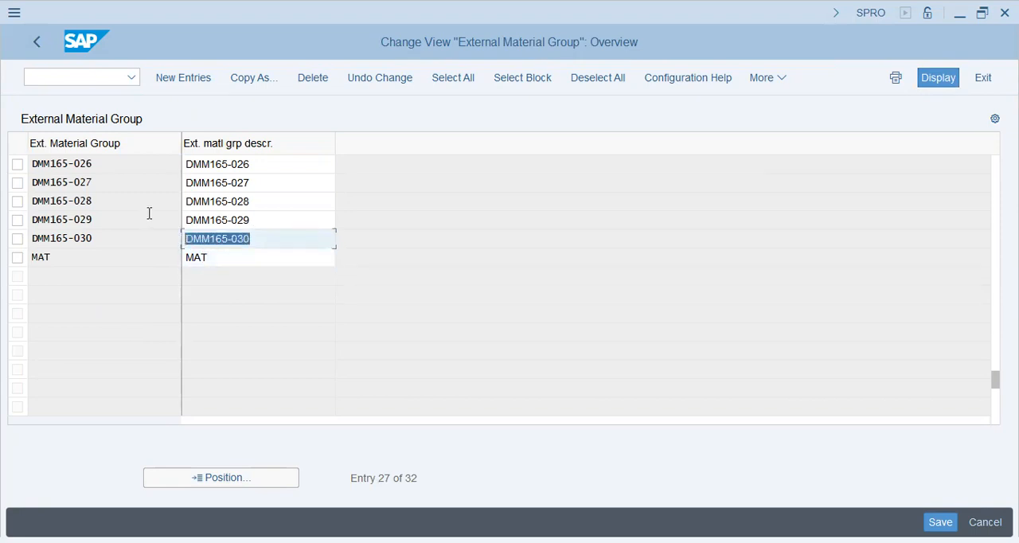
left_click(39, 43)
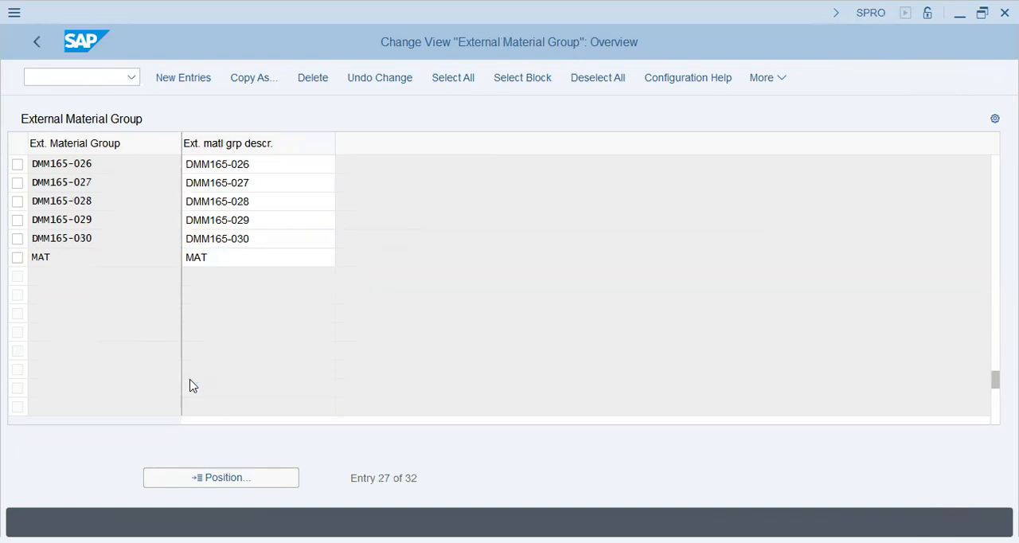
Open Define Divisions and examine the names of the divisions from 03 through 31
left_click(168, 379)
left_click(120, 379)
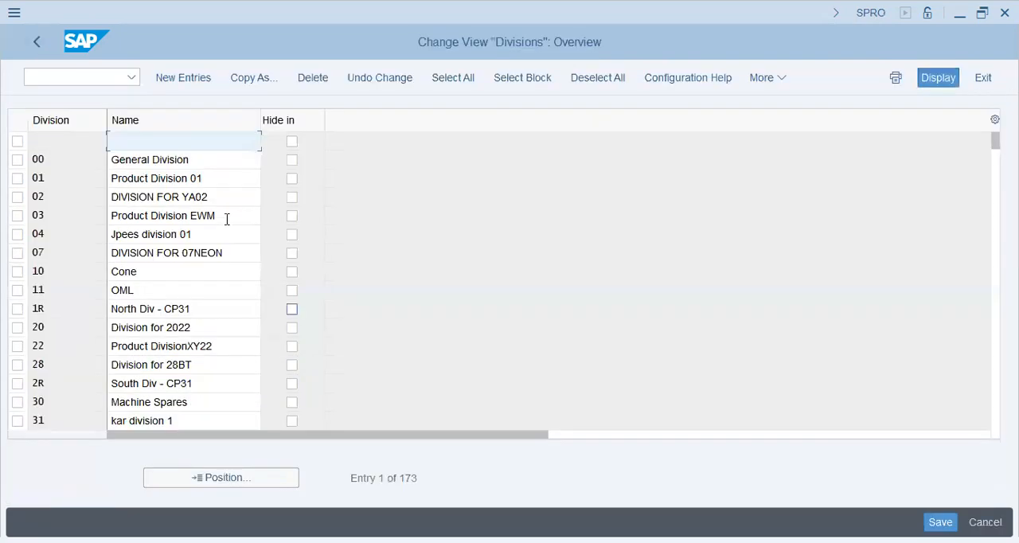
left_click(220, 220)
left_click(207, 294)
left_click(208, 351)
left_click(201, 420)
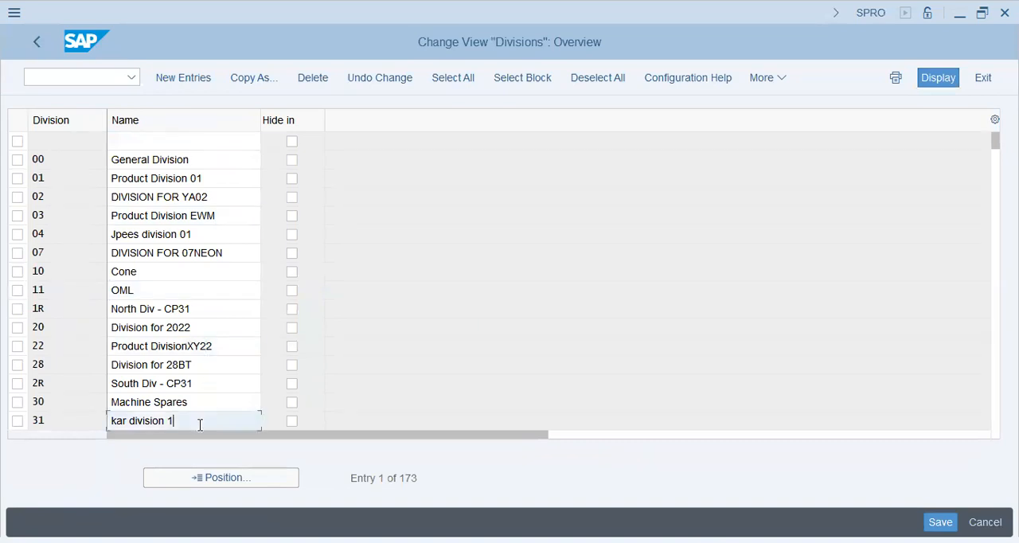
left_click(172, 235)
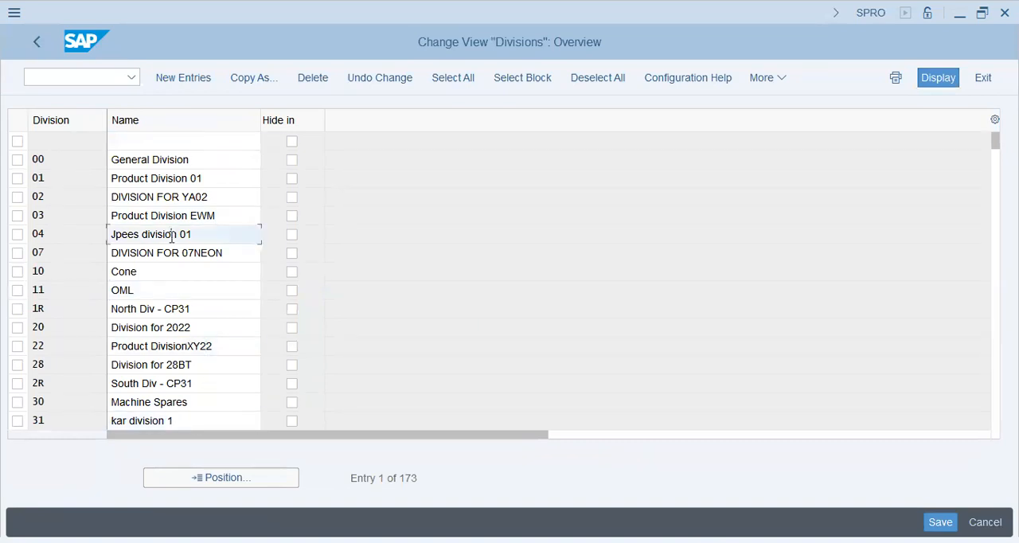
left_click(190, 275)
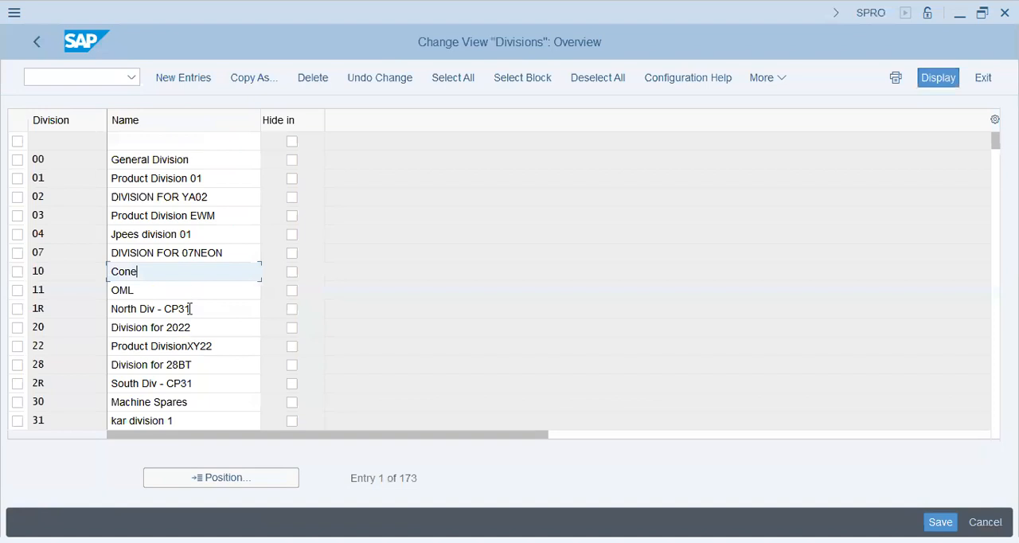
left_click(192, 296)
left_click(196, 325)
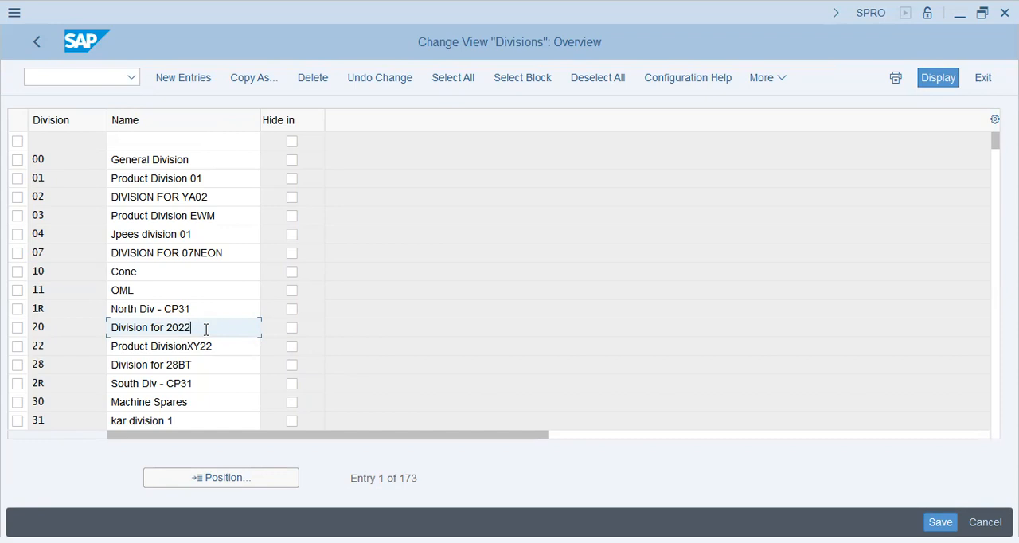
Review the names of divisions 01 to 04 and return to the IMG structure
left_click(210, 183)
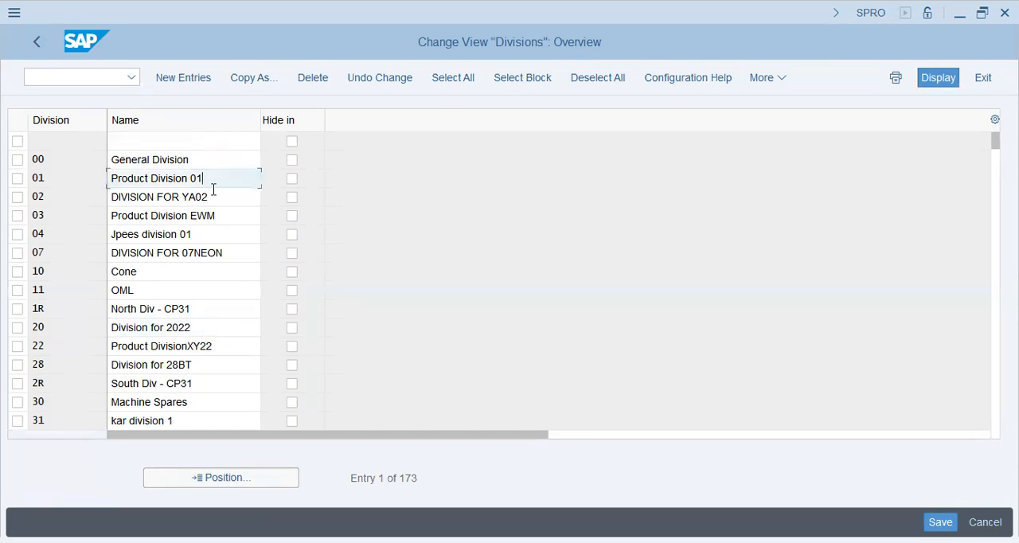
left_click(215, 197)
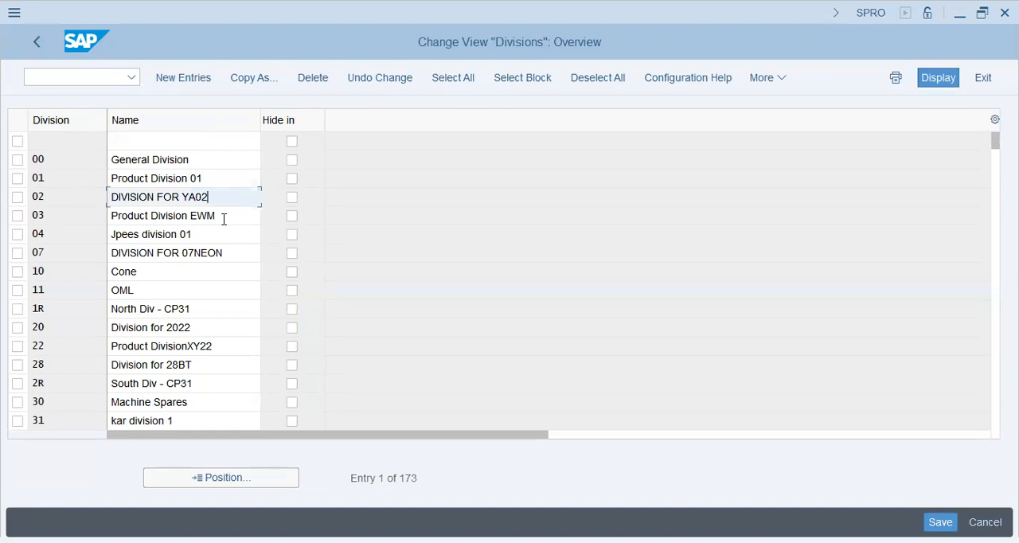
left_click(224, 218)
left_click(226, 234)
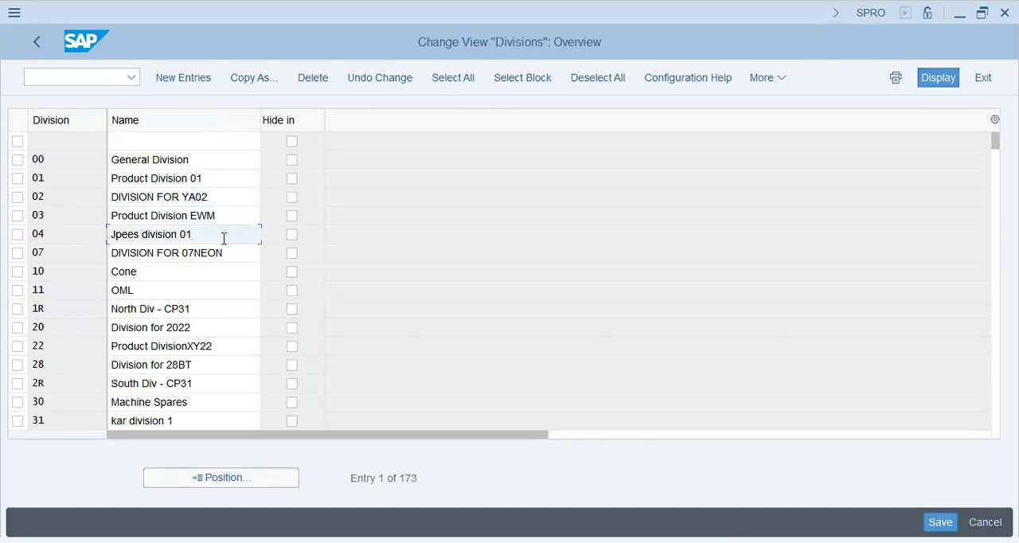
left_click(38, 43)
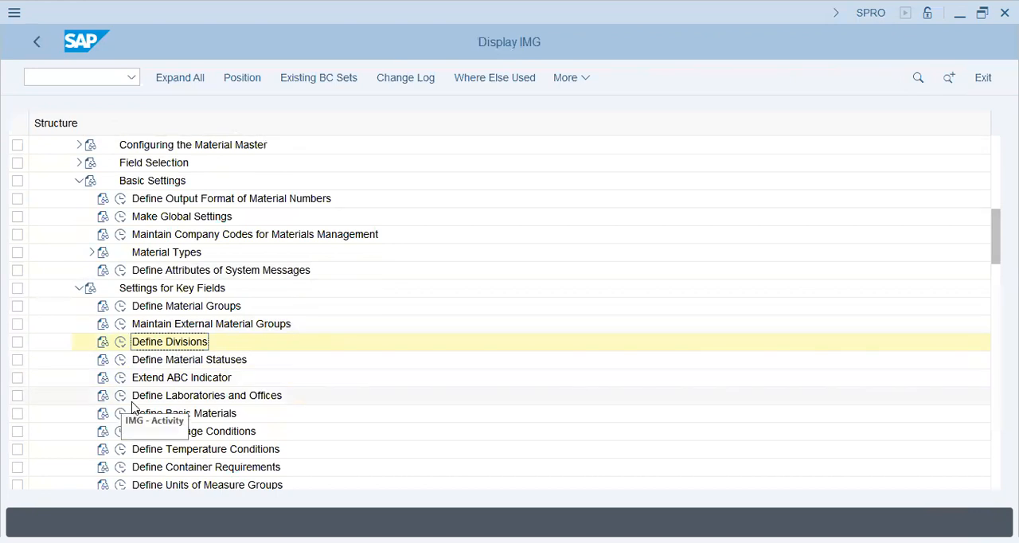
Open Define Basic Materials, examine the entries EAG206, EAG216 and EAG526, and return to the IMG structure
left_click(120, 415)
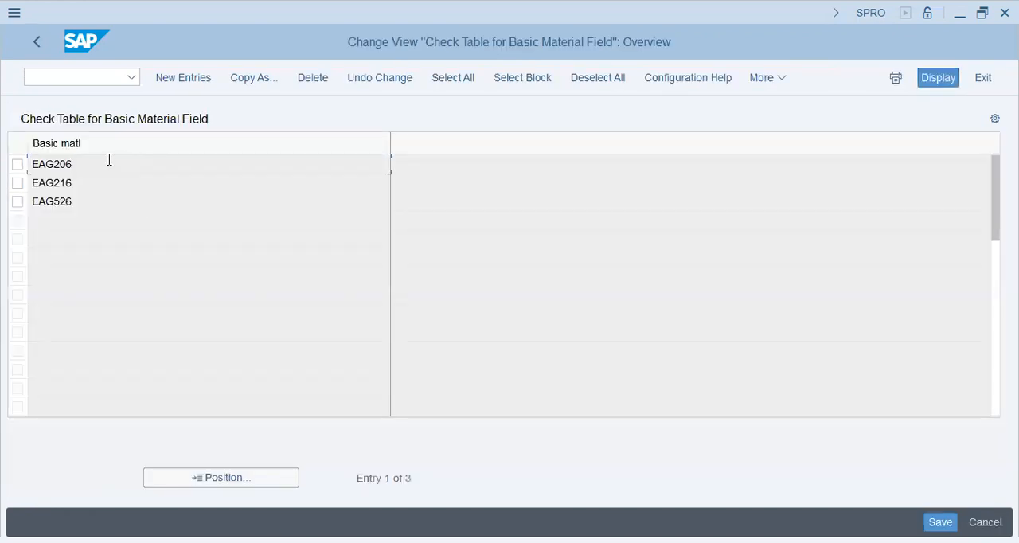
double_click(243, 212)
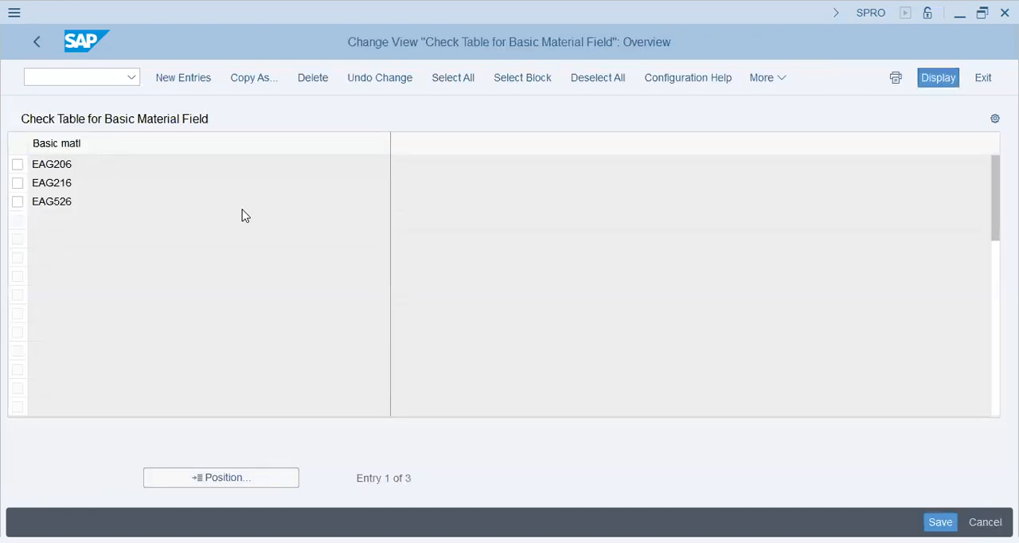
left_click(116, 186)
left_click(120, 168)
left_click(120, 189)
left_click(115, 206)
left_click(115, 184)
left_click(119, 166)
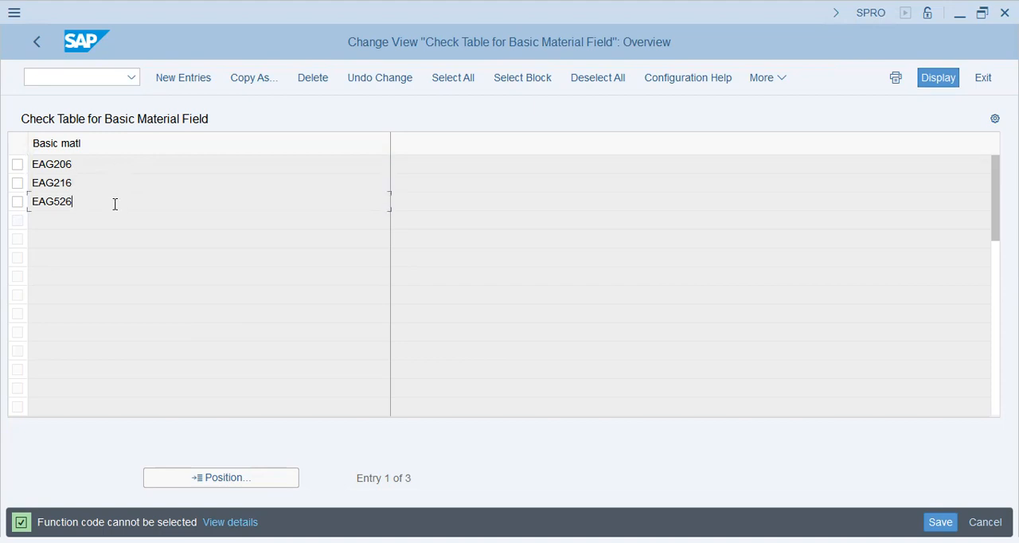
left_click(107, 186)
left_click(117, 200)
left_click_drag(72, 163, 13, 165)
left_click_drag(85, 187, 23, 191)
left_click_drag(108, 204, 3, 229)
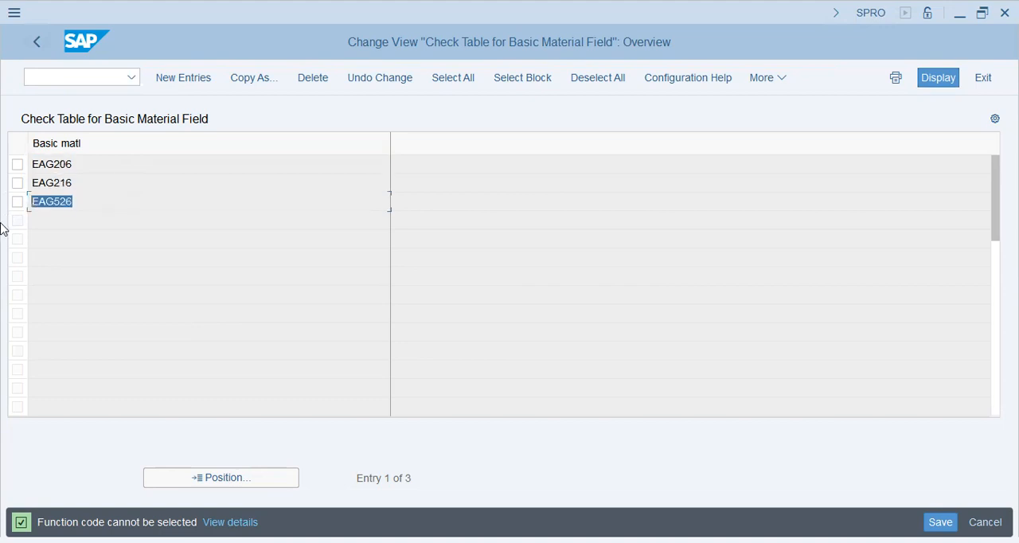
left_click(26, 48)
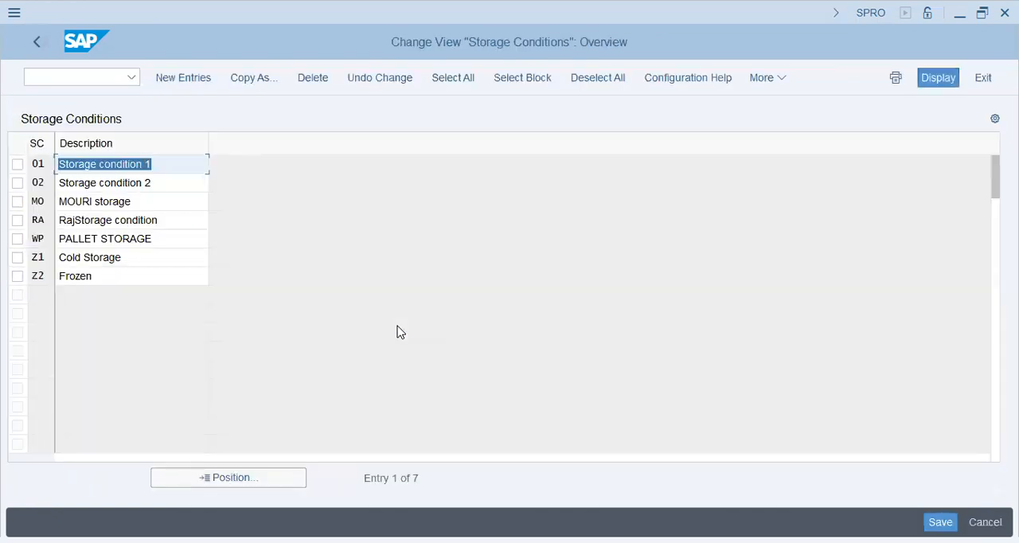
Examine the Storage Conditions entries, such as Frozen, Cold Storage and PALLET STORAGE, and return to the IMG structure
left_click(111, 278)
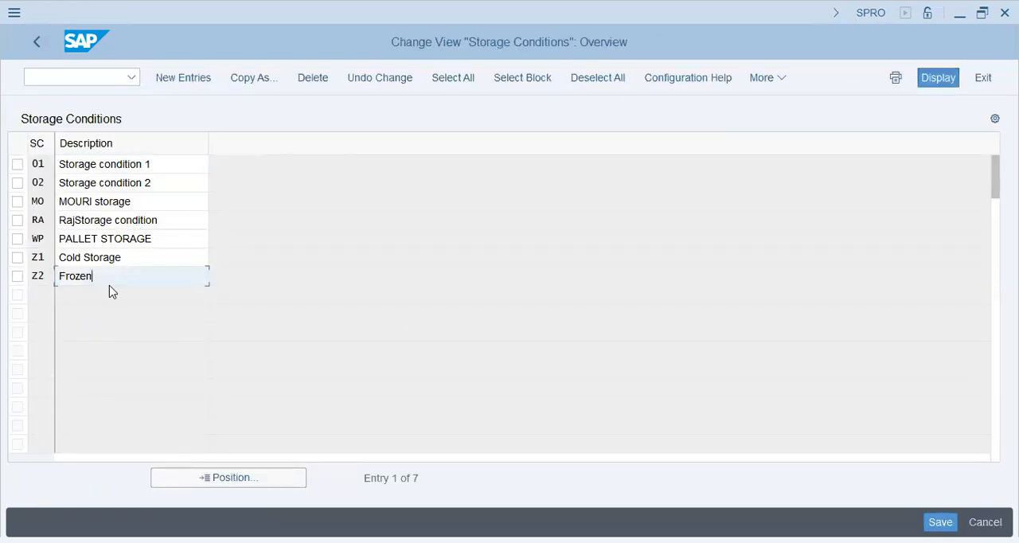
left_click(123, 257)
left_click(167, 238)
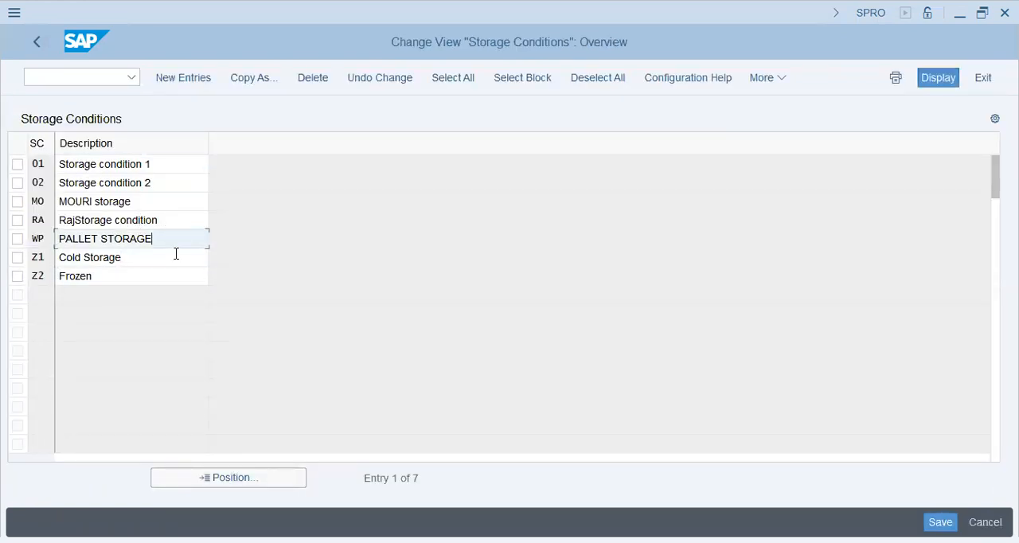
left_click(162, 183)
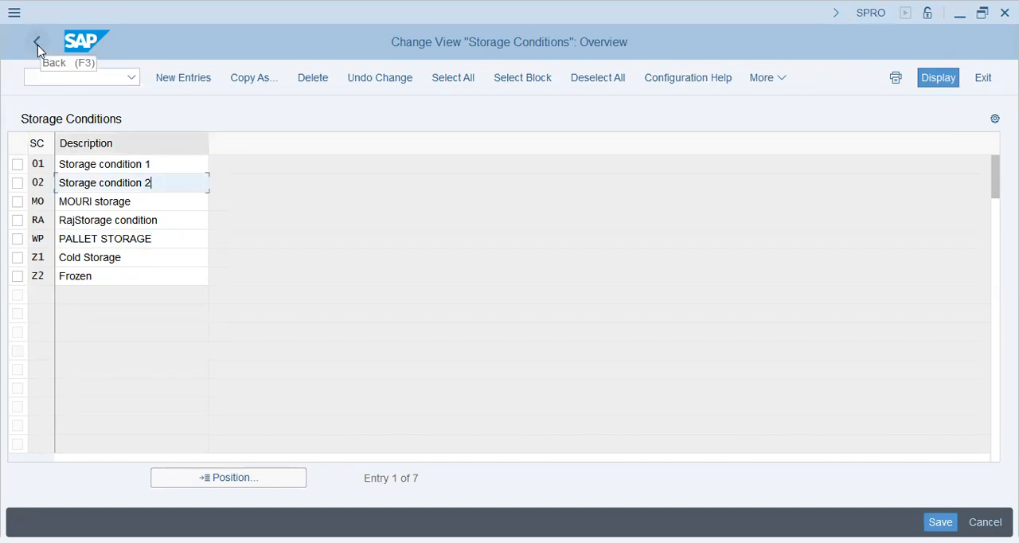
left_click(164, 221)
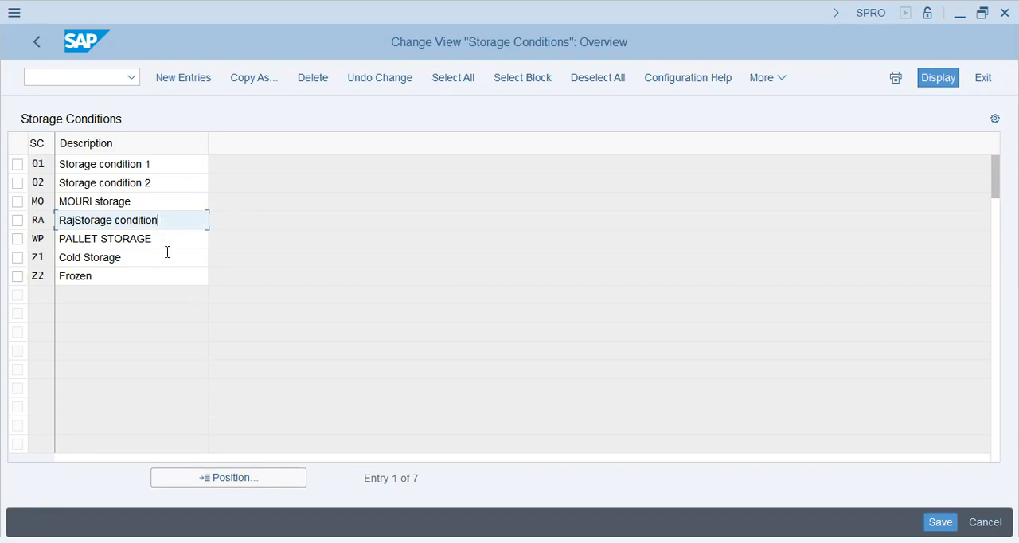
left_click(168, 242)
left_click(169, 227)
left_click(168, 243)
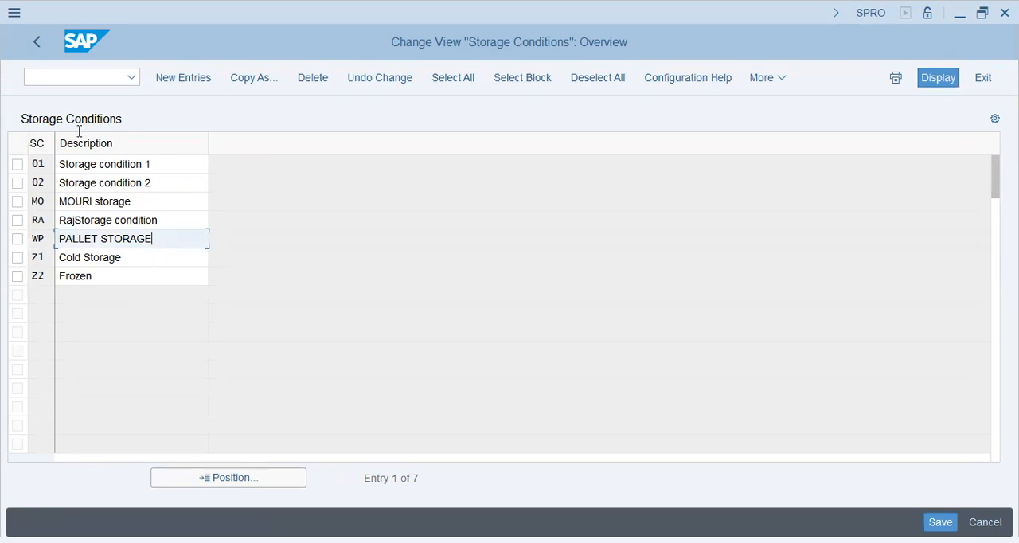
left_click(38, 43)
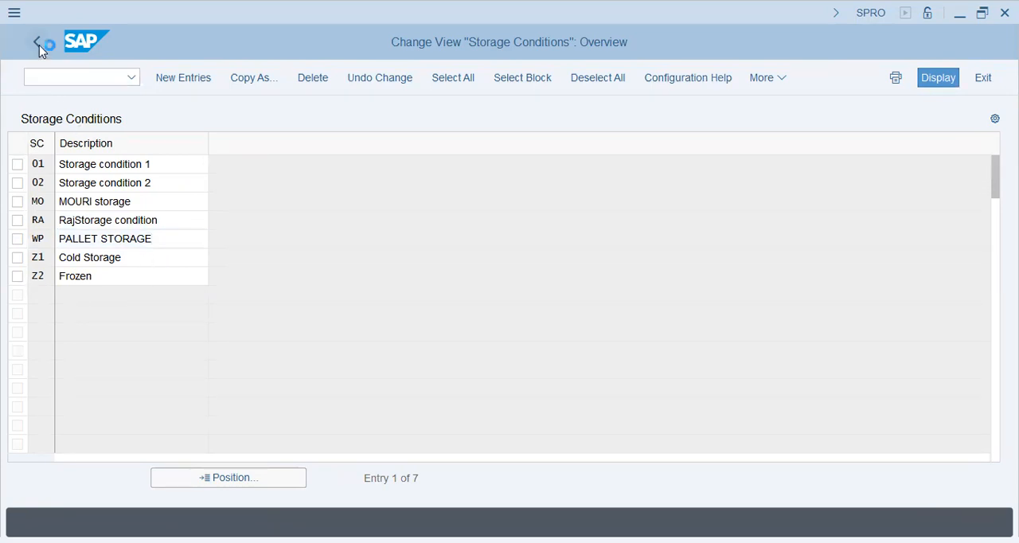
Open Define Temperature Conditions, examine the entries such as Temp. condition 1, 45Degree and NORMAL DRY CONDITION, and return to the IMG structure
left_click(120, 449)
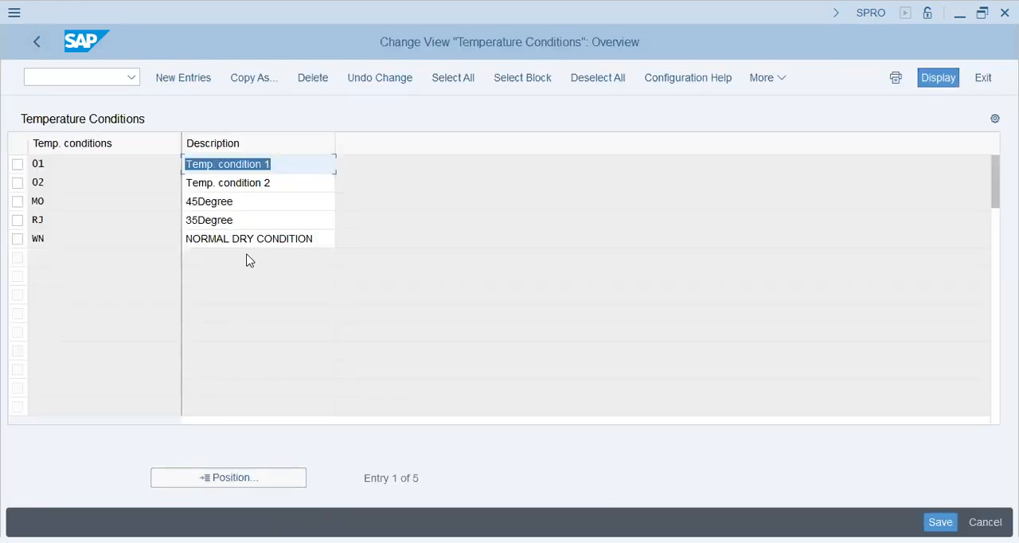
left_click(267, 235)
left_click(252, 204)
left_click(250, 217)
left_click(299, 185)
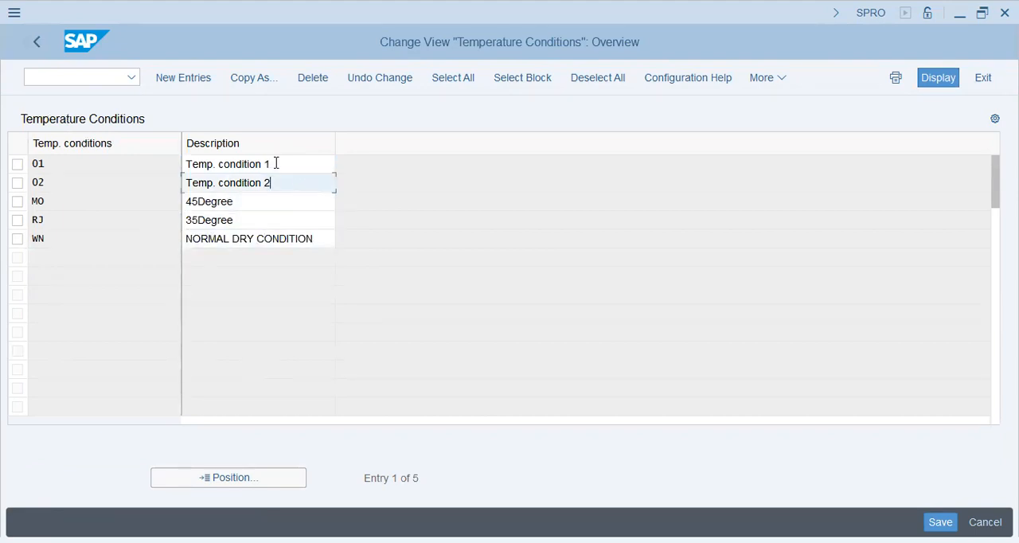
left_click(275, 163)
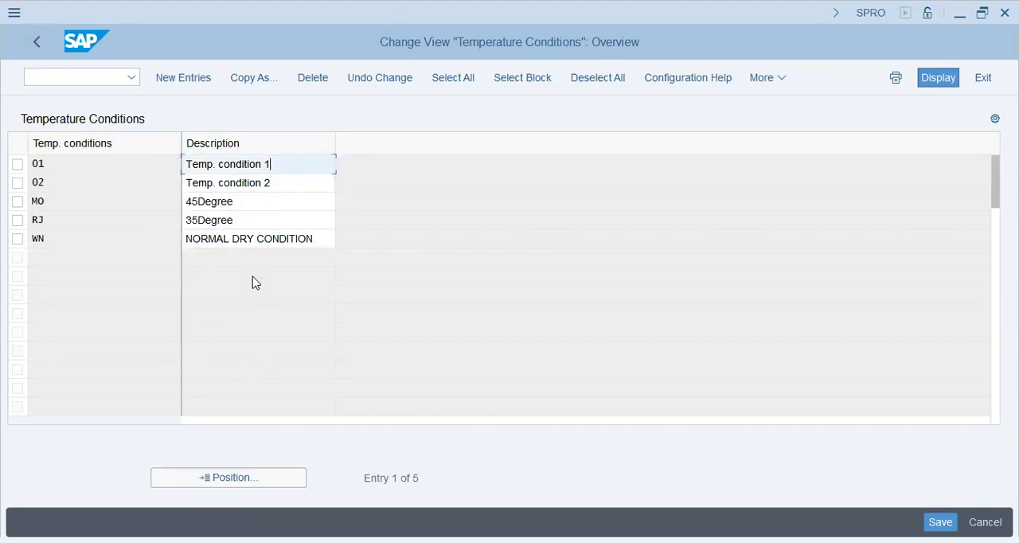
left_click(109, 200)
left_click(101, 237)
left_click(45, 48)
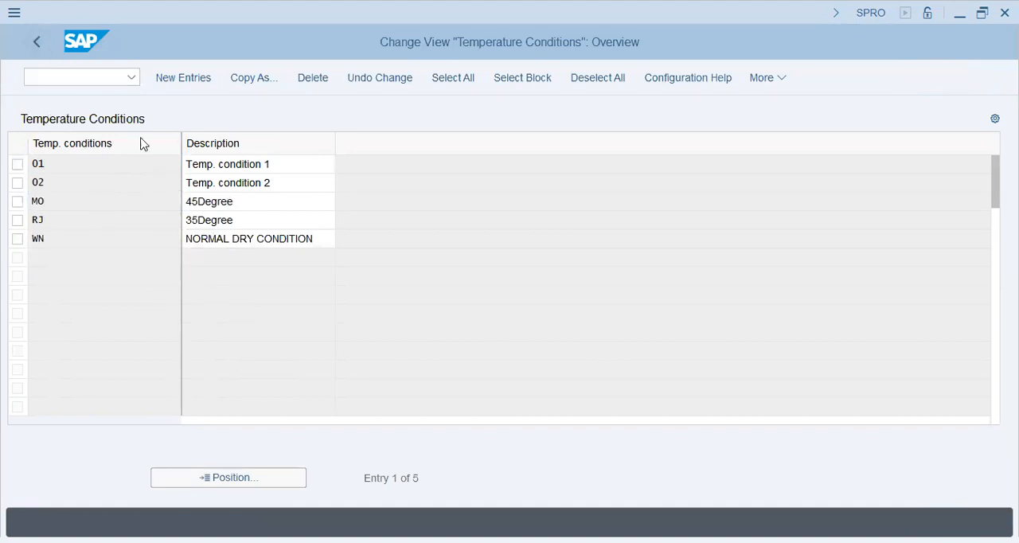
Open Define Units of Measure Groups and examine the counter and alternative unit of the KG group
scroll(173, 434, "down", 1)
scroll(172, 426, "down", 1)
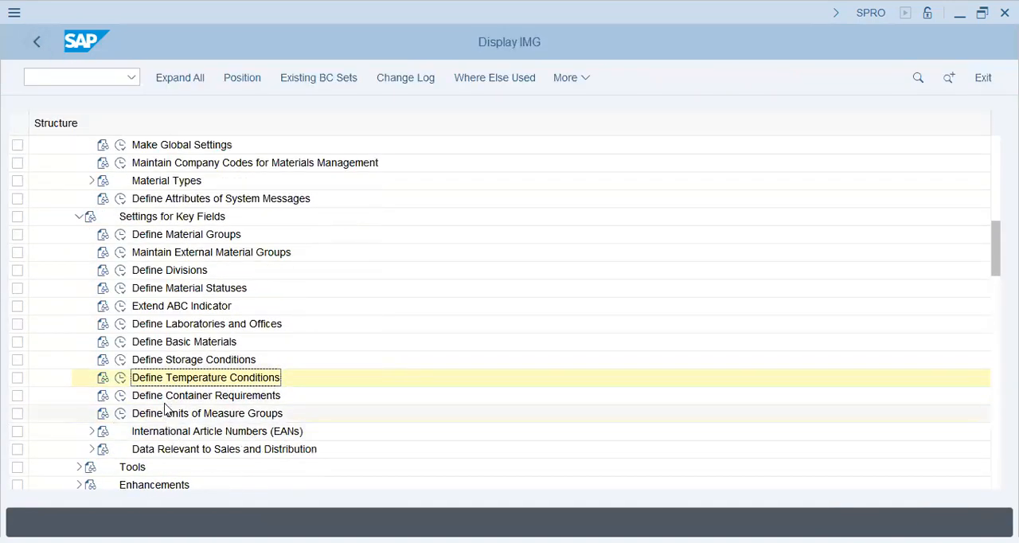
scroll(226, 400, "down", 2)
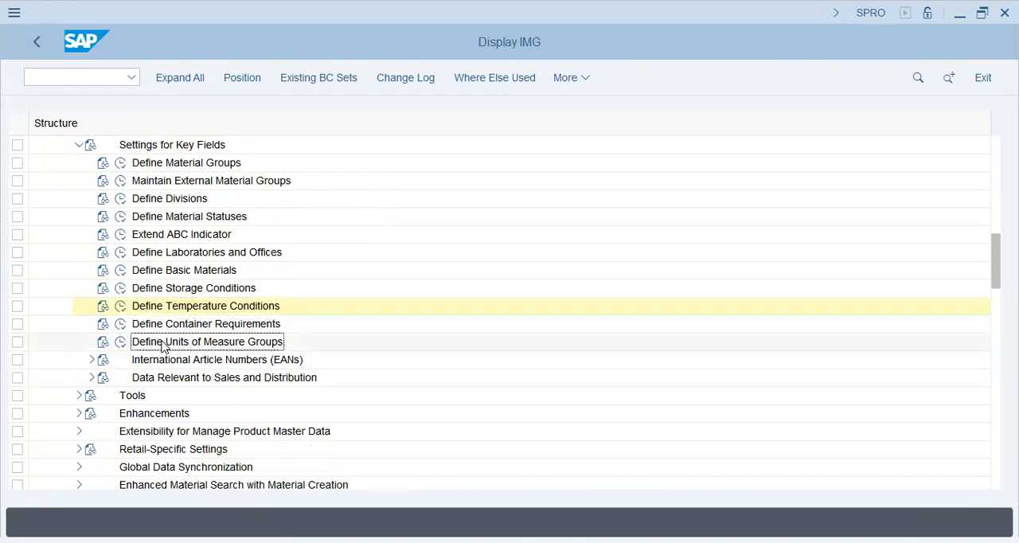
left_click(121, 342)
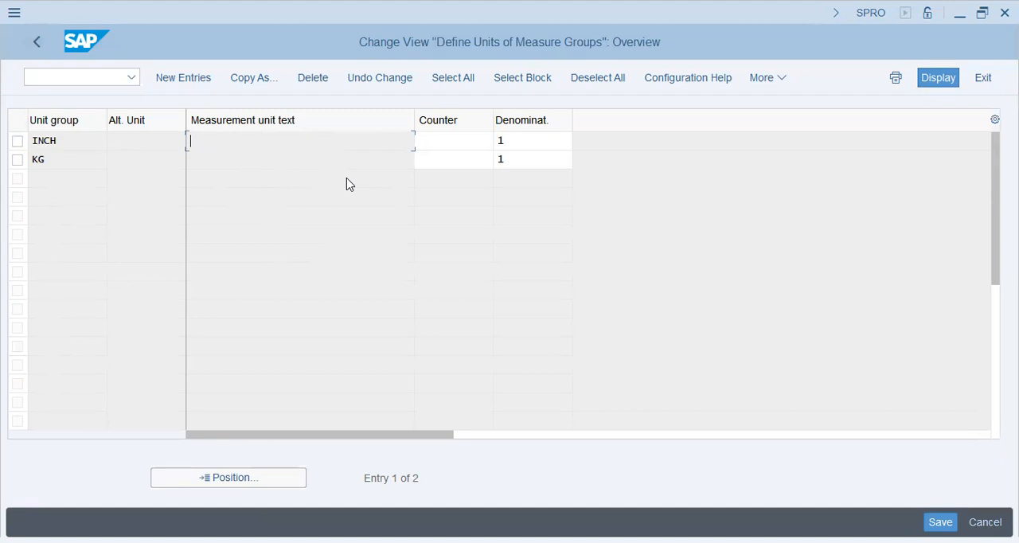
left_click(457, 145)
left_click(457, 162)
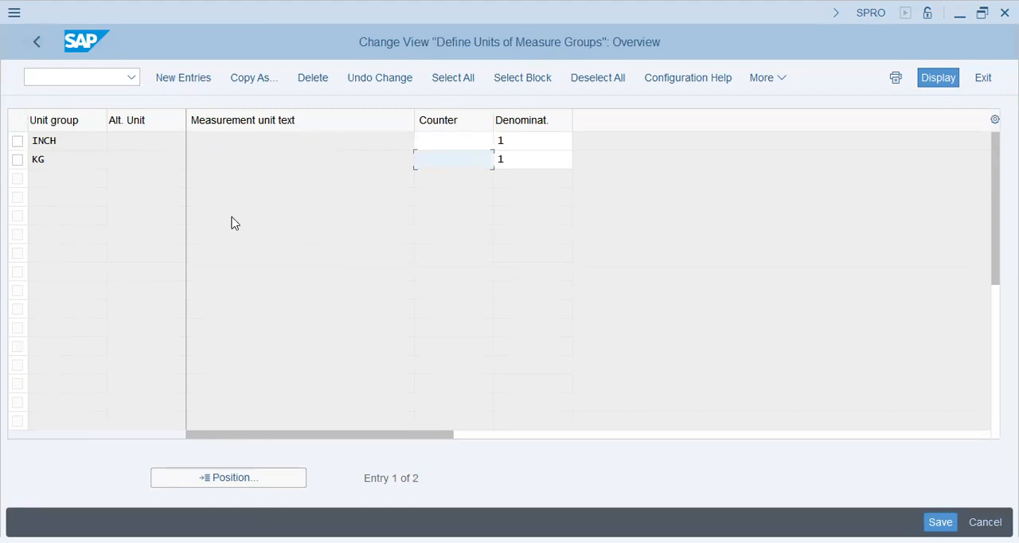
left_click(136, 164)
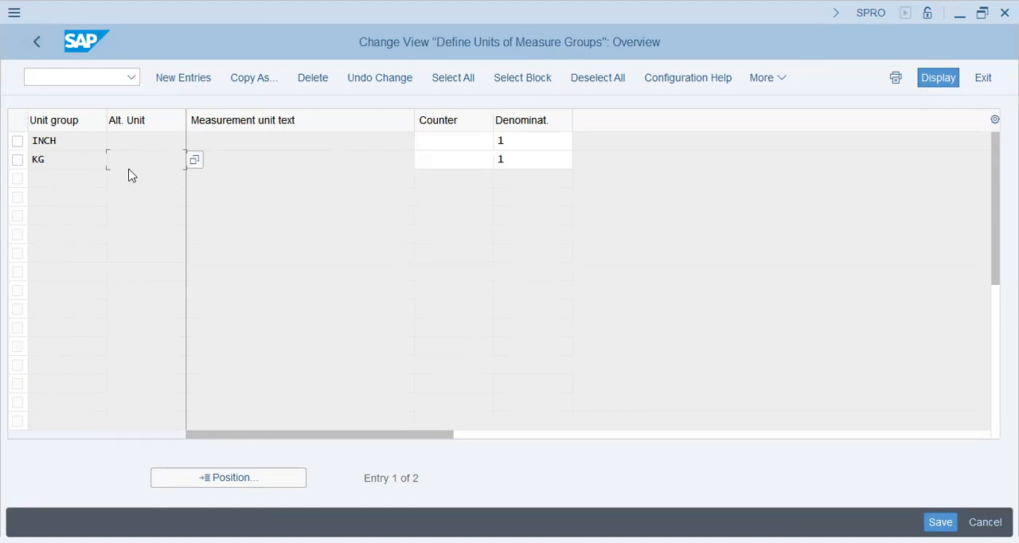
Examine the INCH unit group with its counter and denominator, and return to the IMG structure
left_click(87, 140)
left_click_drag(88, 140, 27, 140)
left_click(72, 141)
left_click_drag(59, 141, 32, 141)
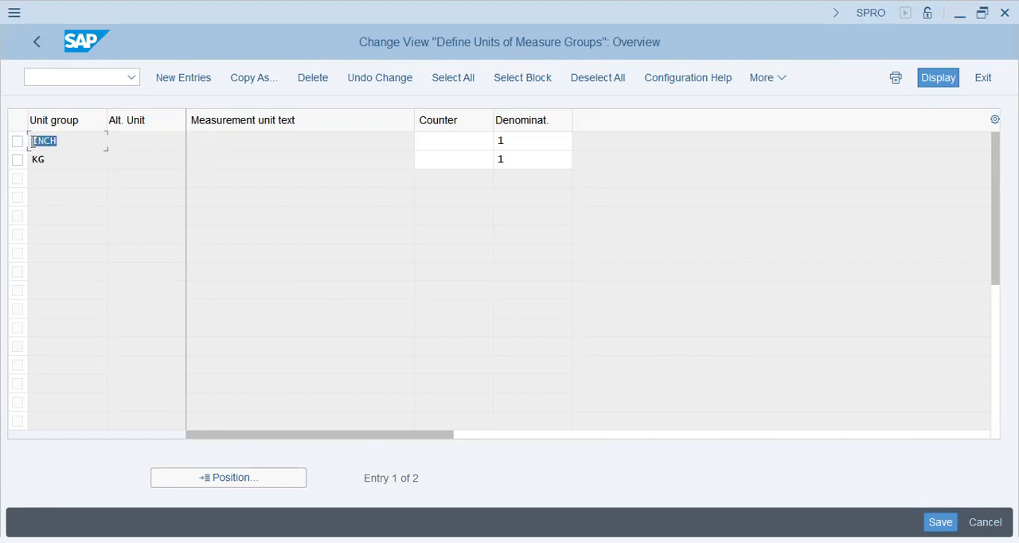
left_click(64, 141)
left_click_drag(69, 142, 1, 149)
left_click(66, 142)
left_click(440, 141)
left_click(517, 142)
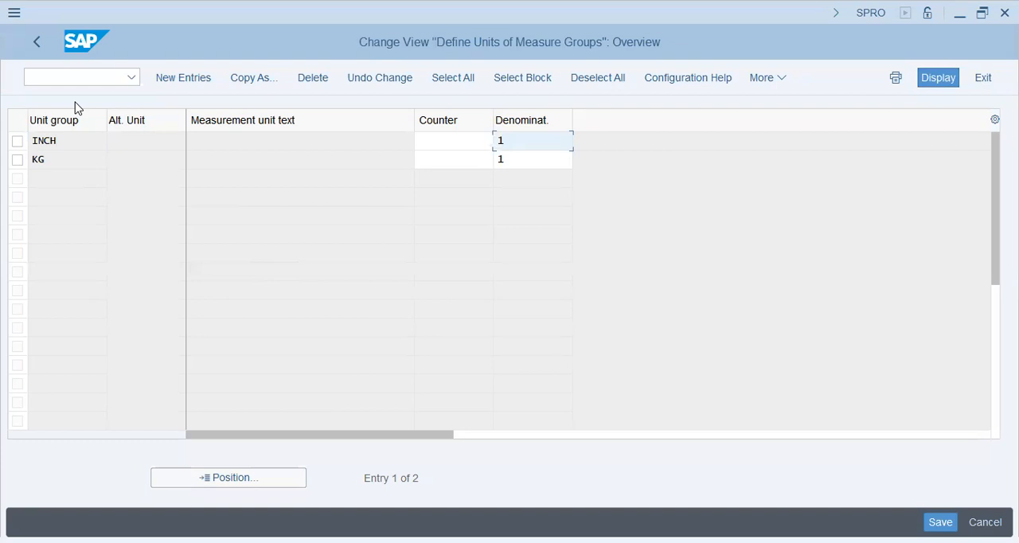
left_click(34, 48)
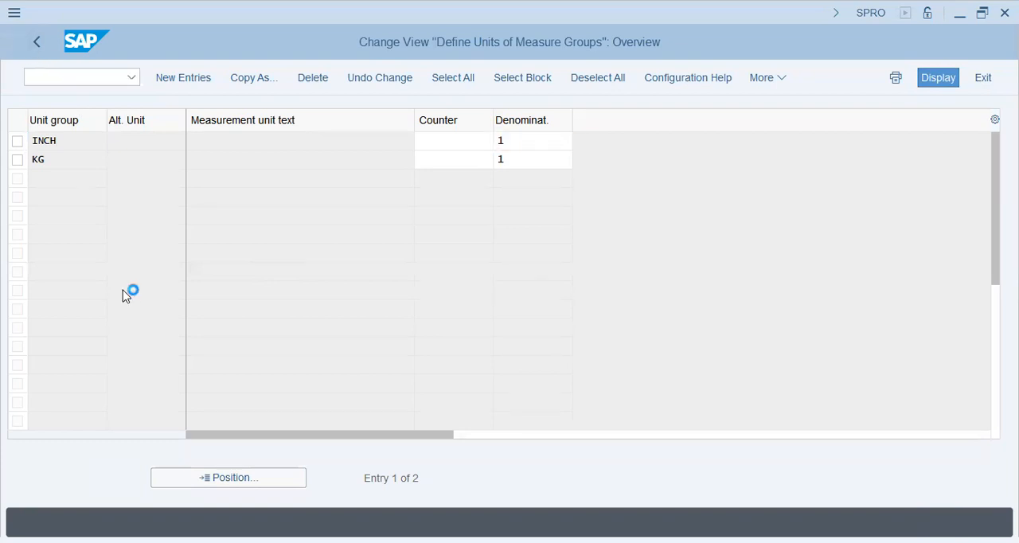
Expand Data Relevant to Sales and Distribution, view the maintenance options in Define Product Hierarchies, and return to the IMG structure
left_click(201, 362)
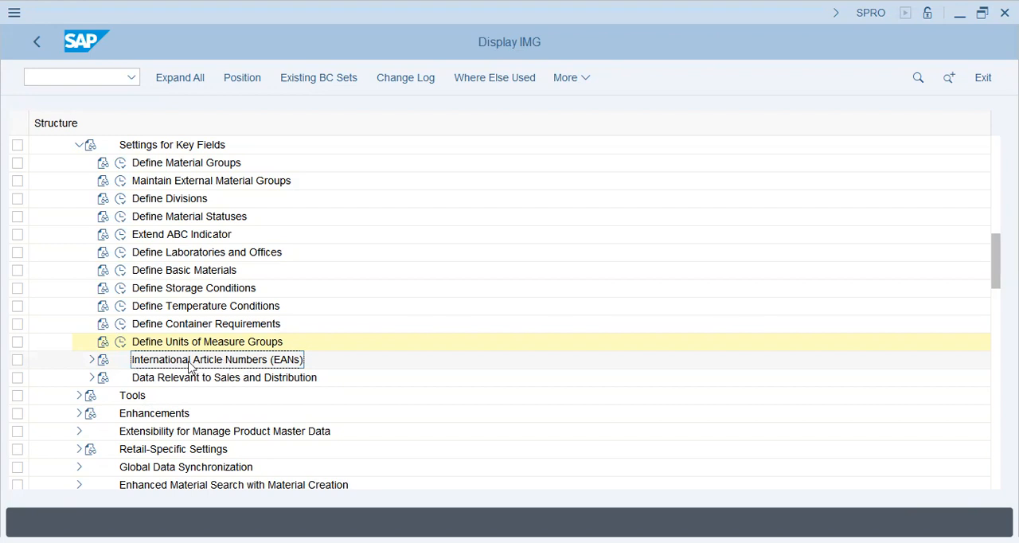
left_click(200, 386)
left_click(91, 379)
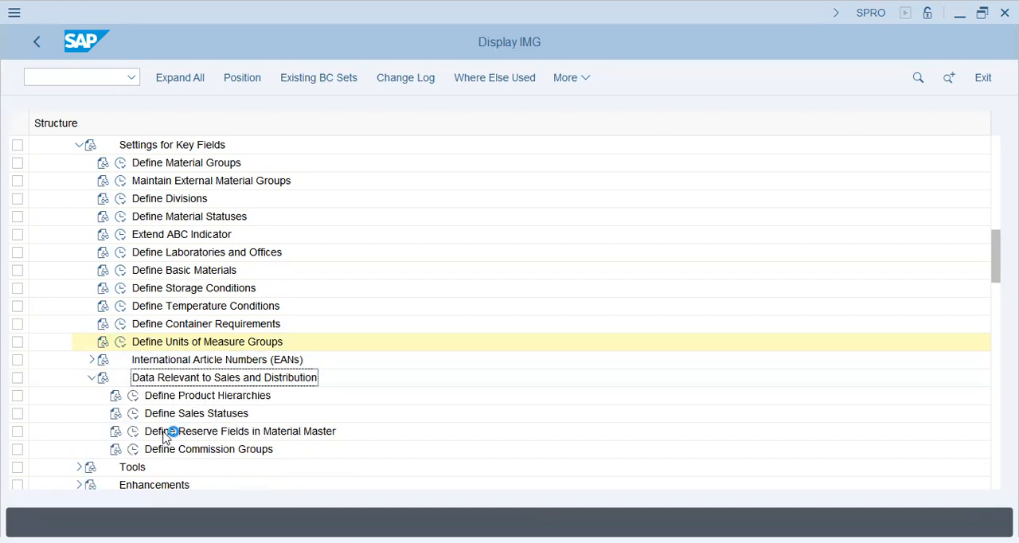
left_click(227, 398)
left_click(133, 395)
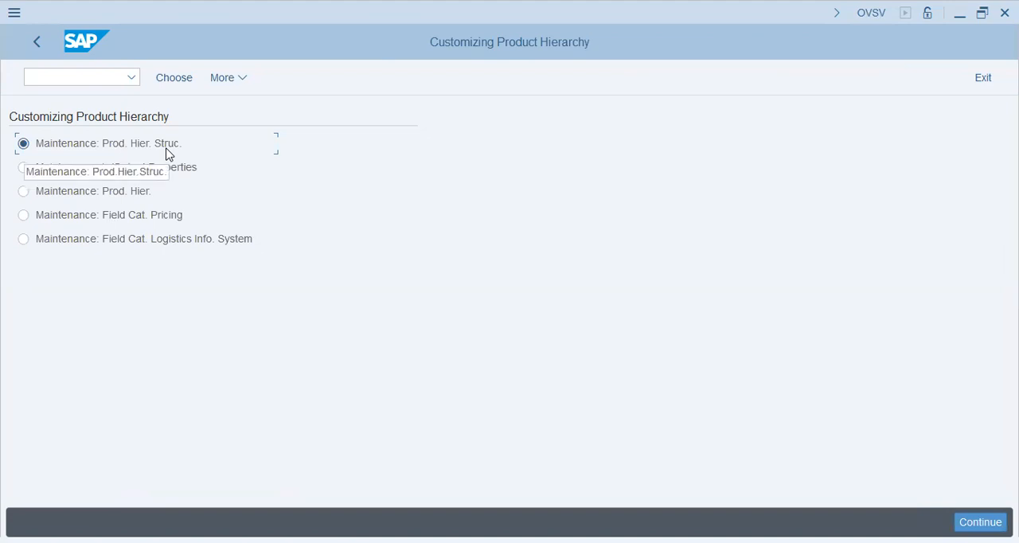
left_click(28, 41)
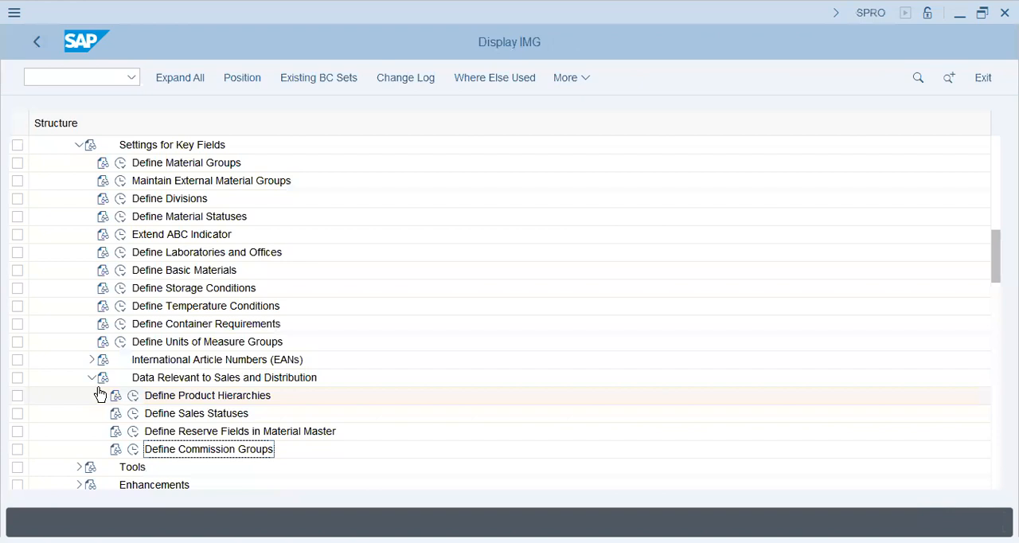
Open Define Commission Groups, examine the descriptions of groups 01 and 02, and return to the IMG structure
scroll(187, 420, "down", 2)
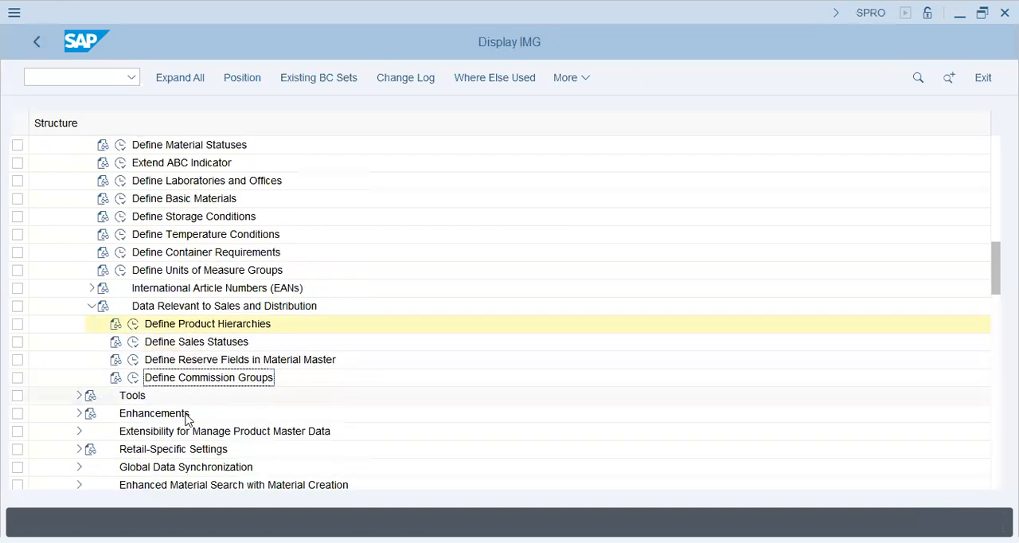
left_click(133, 377)
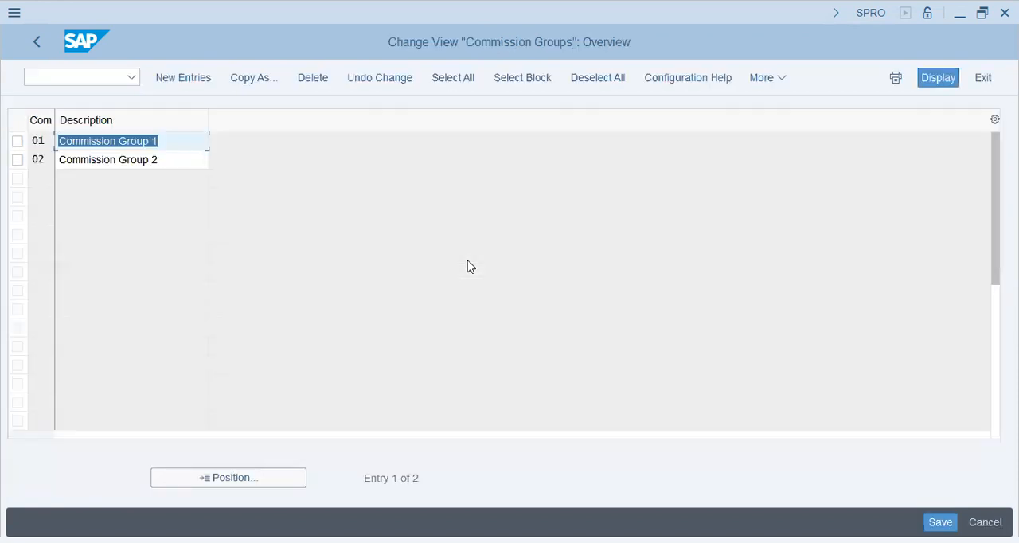
left_click(181, 158)
left_click_drag(175, 140, 63, 144)
left_click(179, 145)
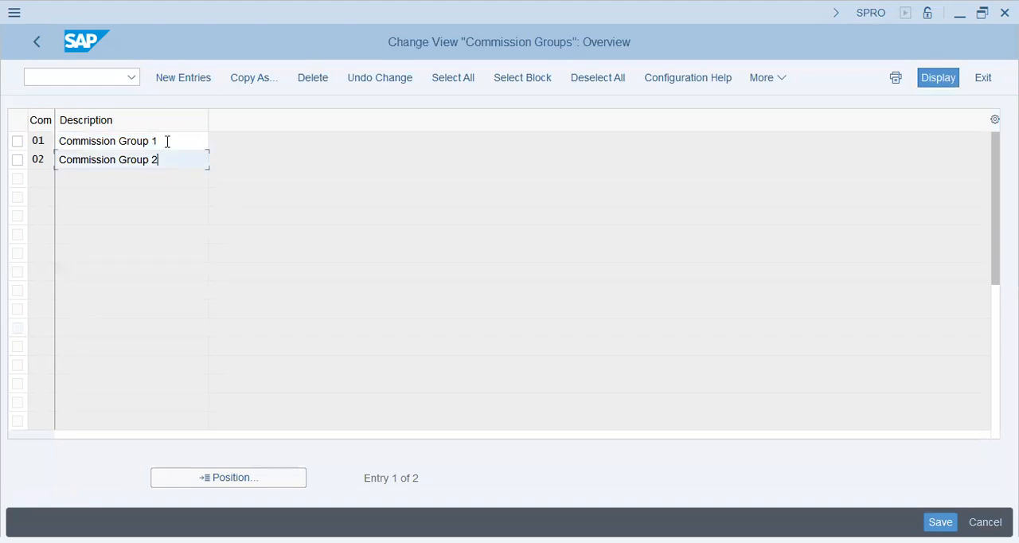
left_click_drag(167, 141, 16, 132)
left_click(171, 144)
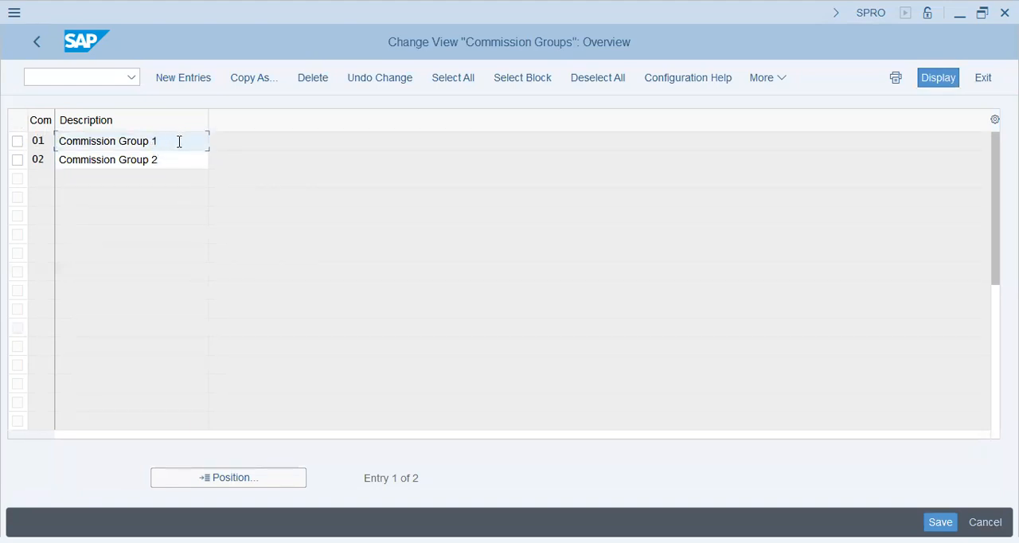
left_click_drag(175, 143, 9, 166)
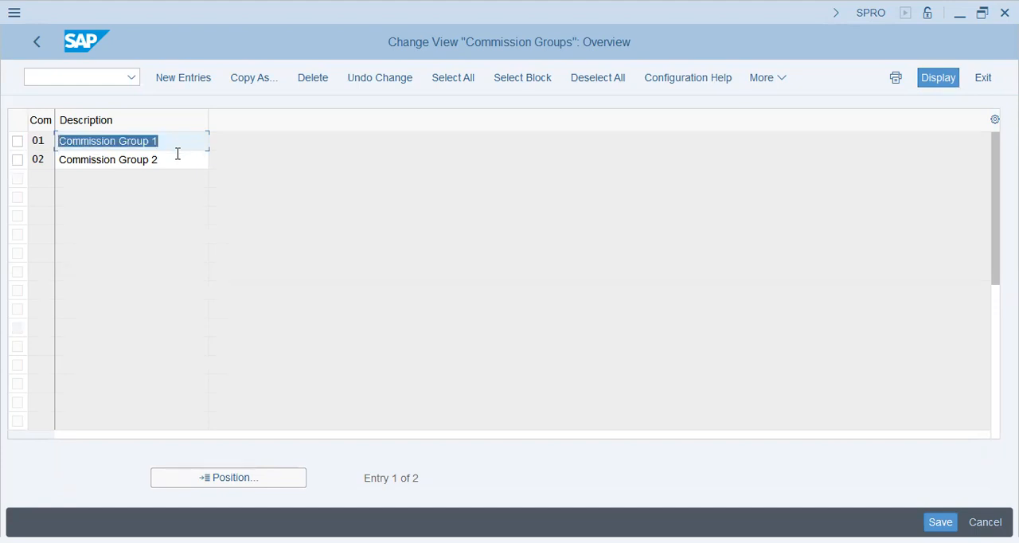
left_click_drag(179, 156, 68, 161)
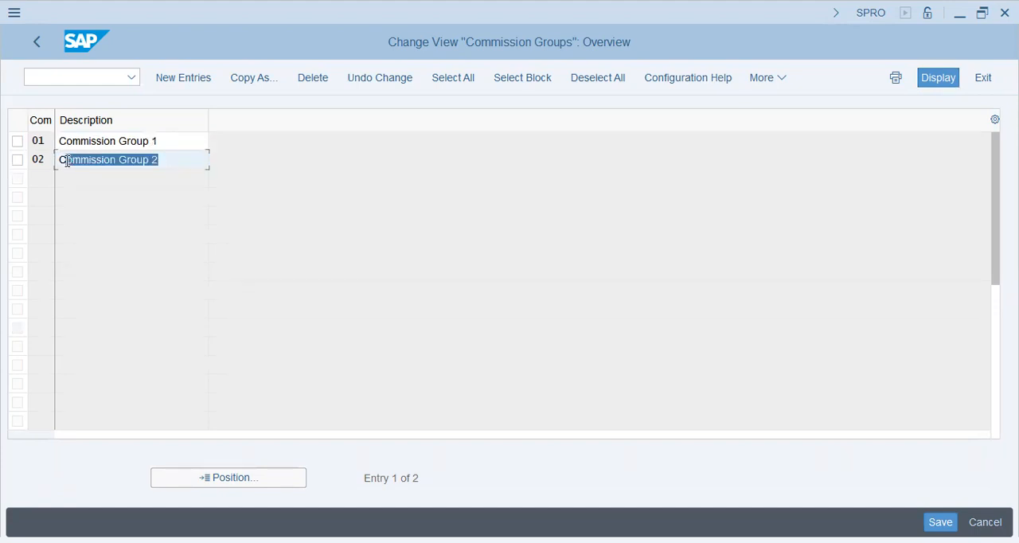
left_click(38, 43)
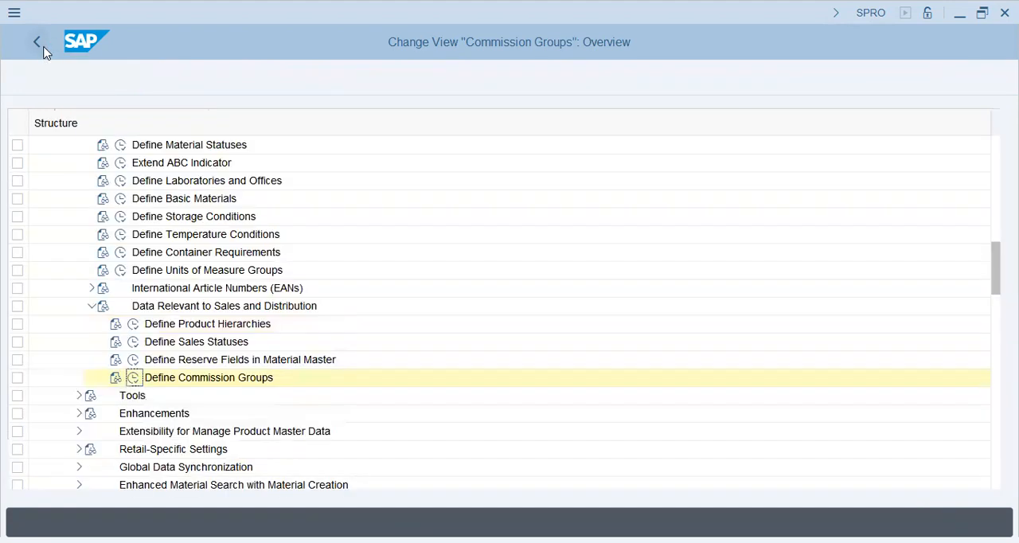
Open Material Group 1 under Define Reserve Fields in Material Master and examine the descriptions of its entries
left_click(134, 359)
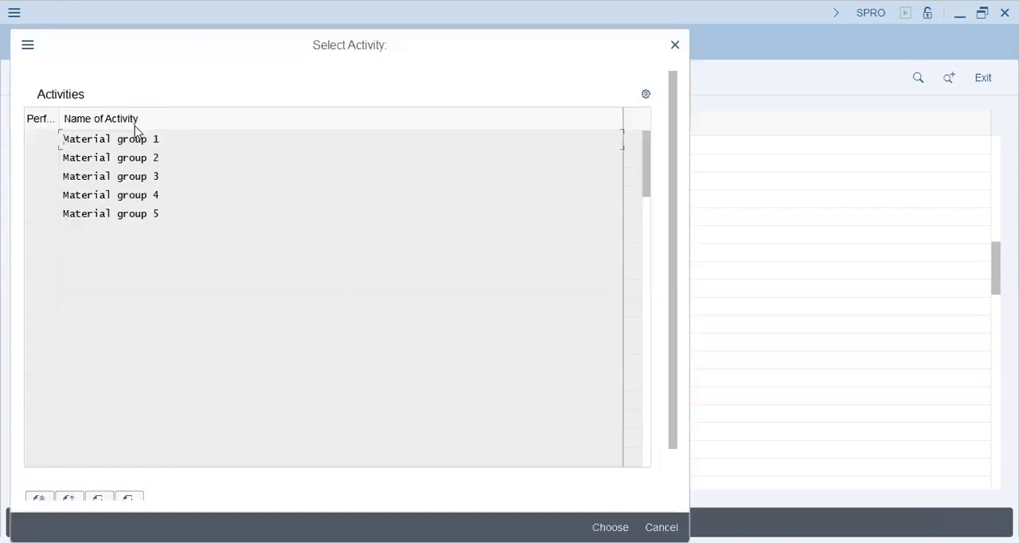
left_click(156, 136)
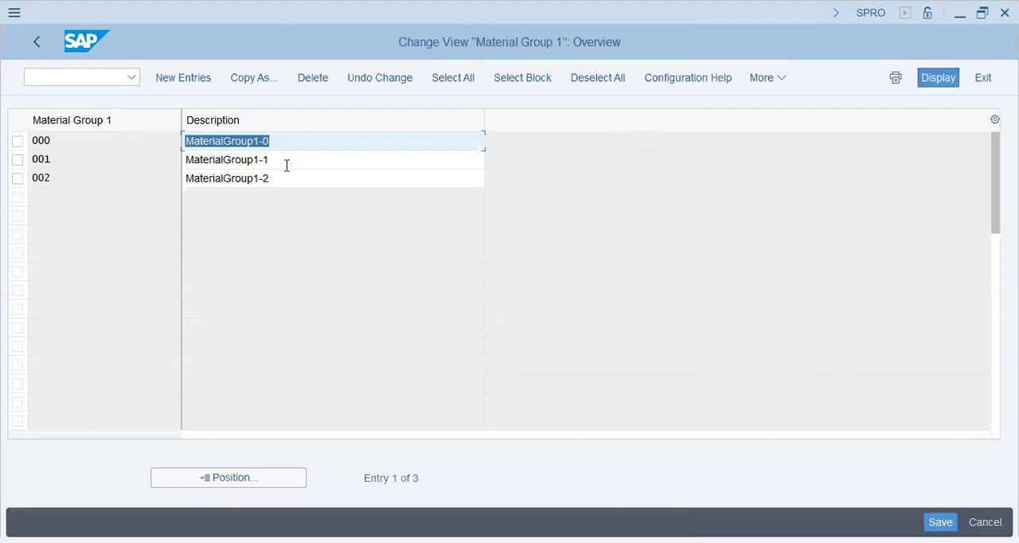
left_click(295, 142)
key("ctrl+s")
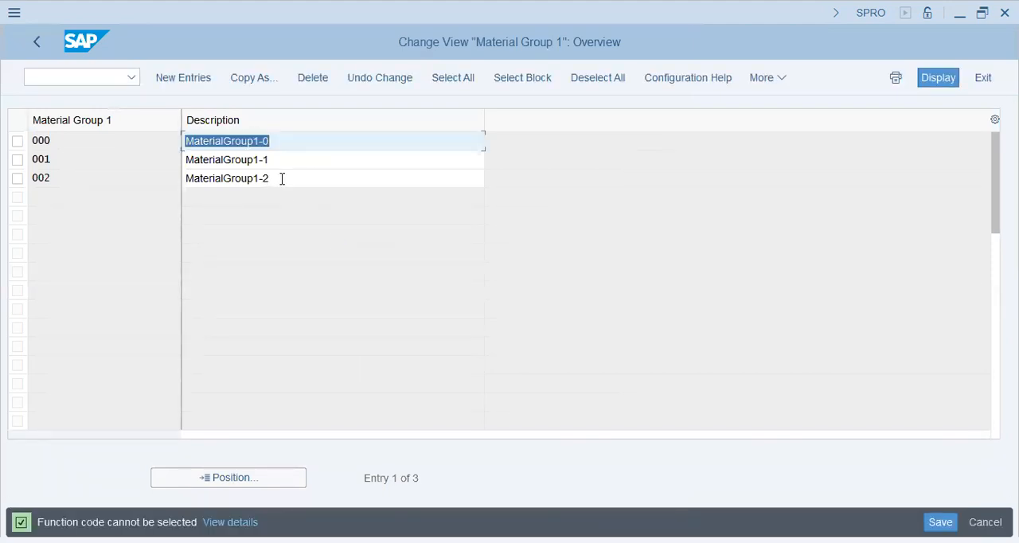
left_click(283, 160)
left_click(284, 176)
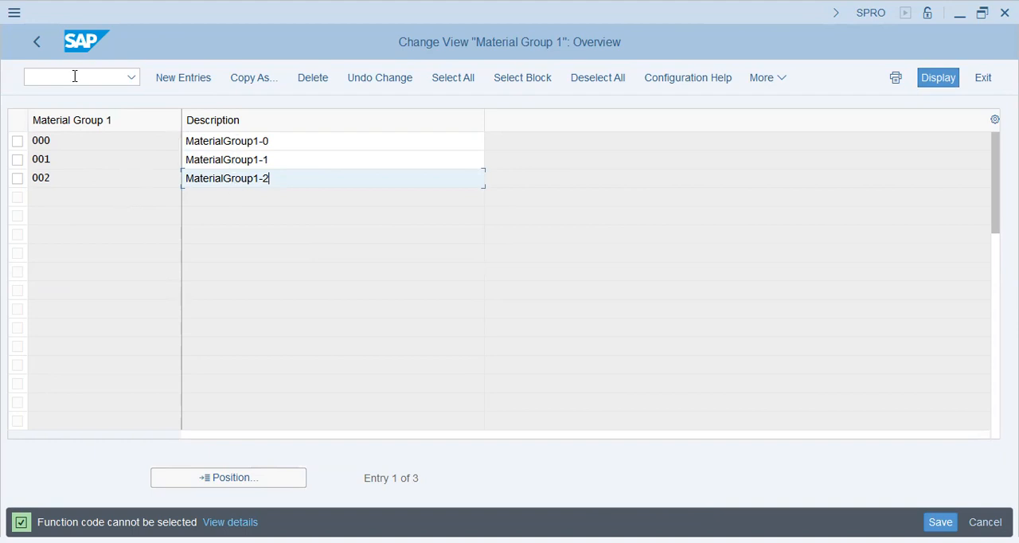
Examine the Material Group 1 keys 000 and 002, and go back to the IMG structure
left_click(108, 146)
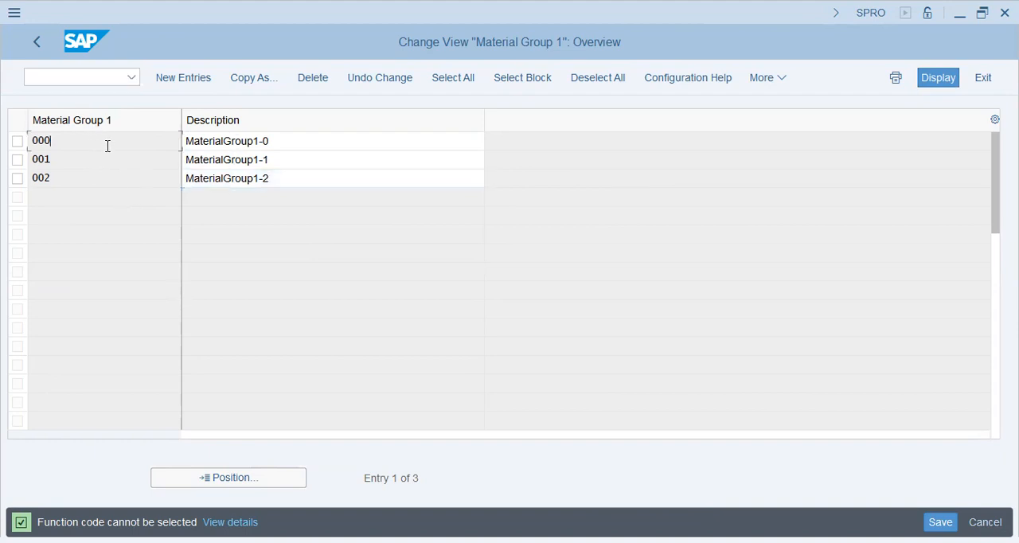
left_click(94, 182)
left_click(36, 50)
left_click(160, 158)
left_click(661, 527)
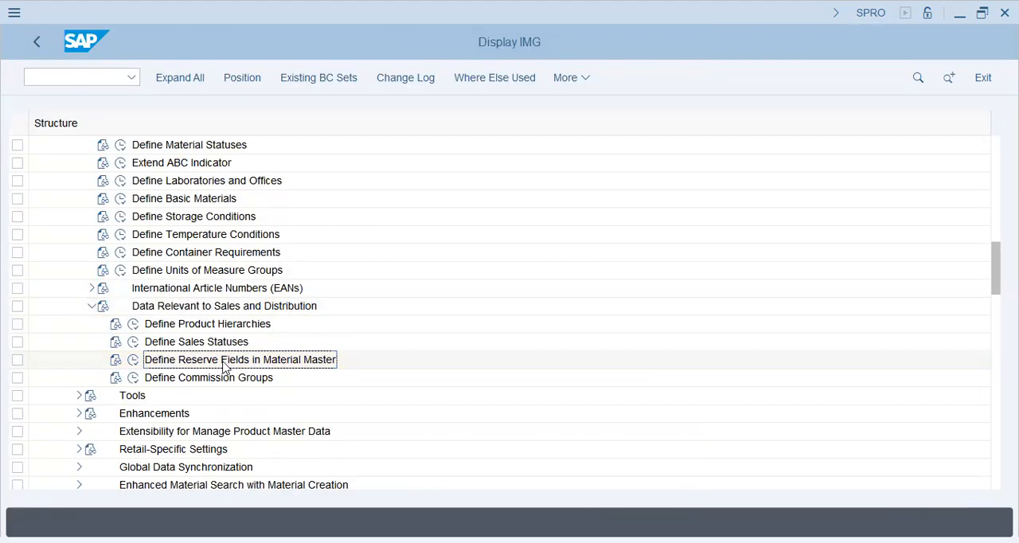
Collapse Data Relevant to Sales and Distribution, Settings for Key Fields and Basic Settings under Material Master
left_click(91, 307)
scroll(58, 335, "up", 5)
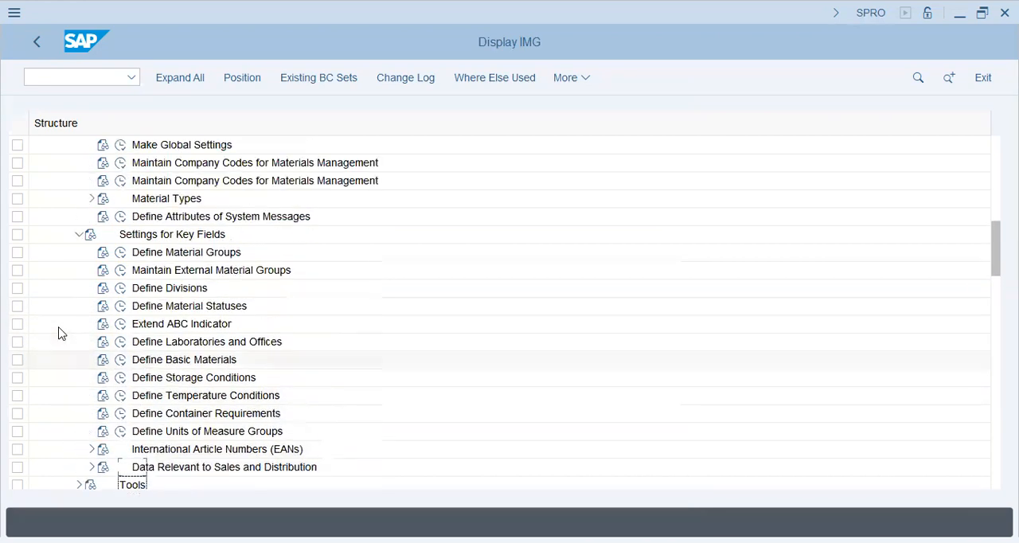
left_click(79, 252)
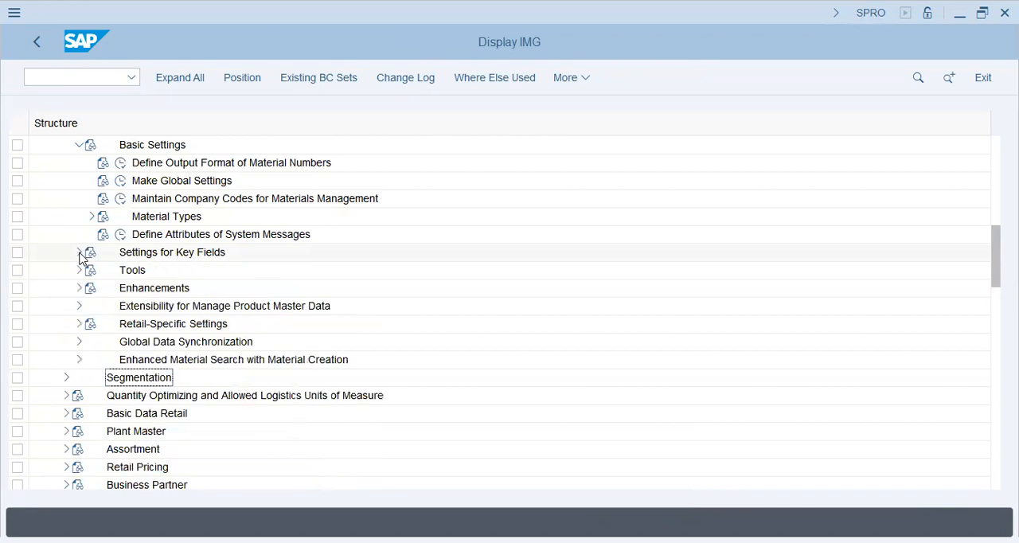
left_click(78, 145)
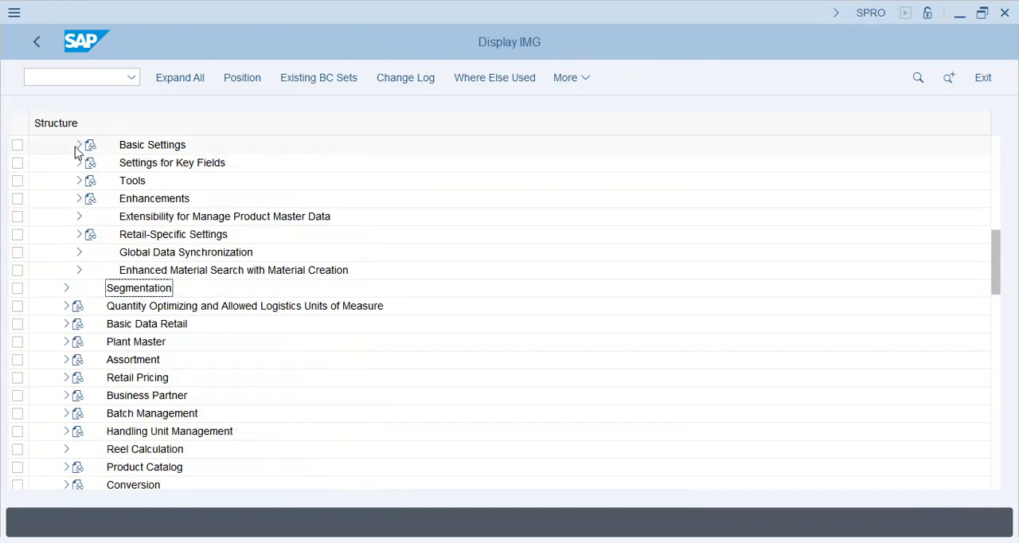
left_click(78, 163)
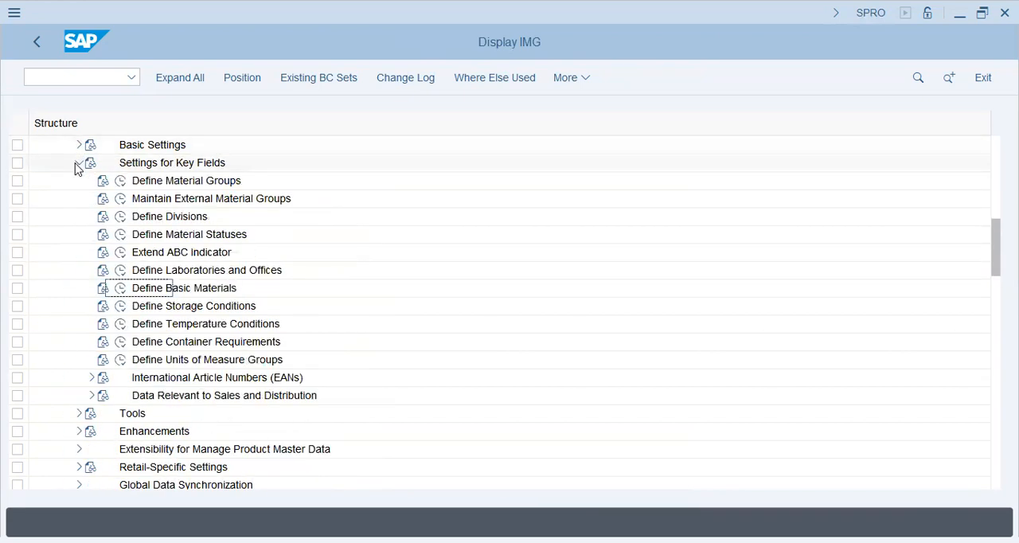
left_click(78, 164)
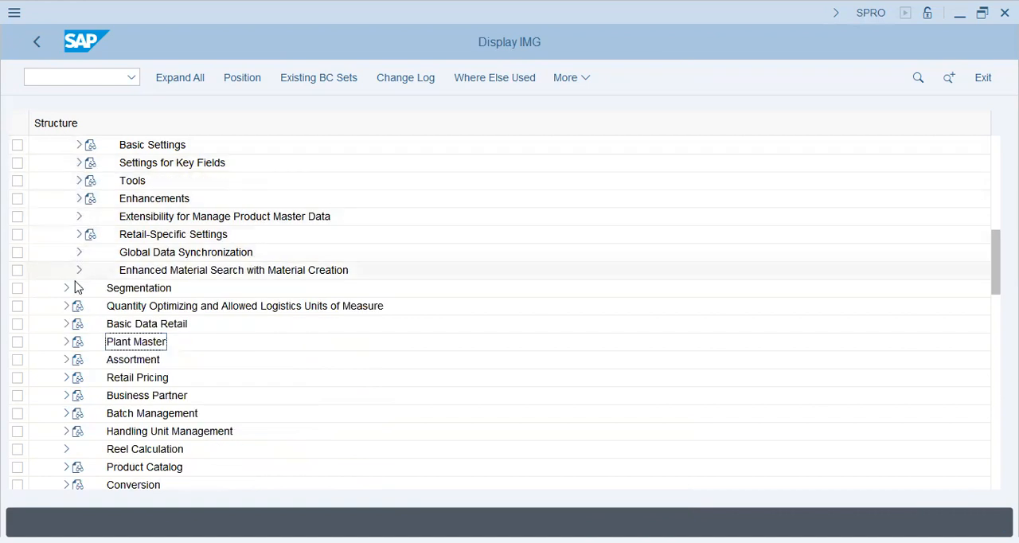
scroll(71, 257, "up", 4)
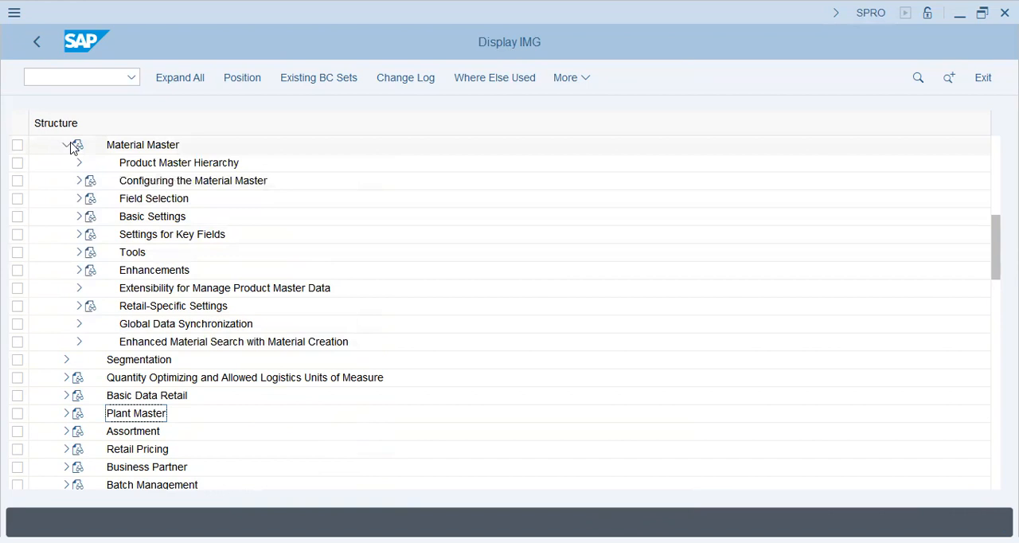
Collapse Material Master and expand Plant Master down to the activities under Control Data for Plant Maintenance
left_click(260, 181)
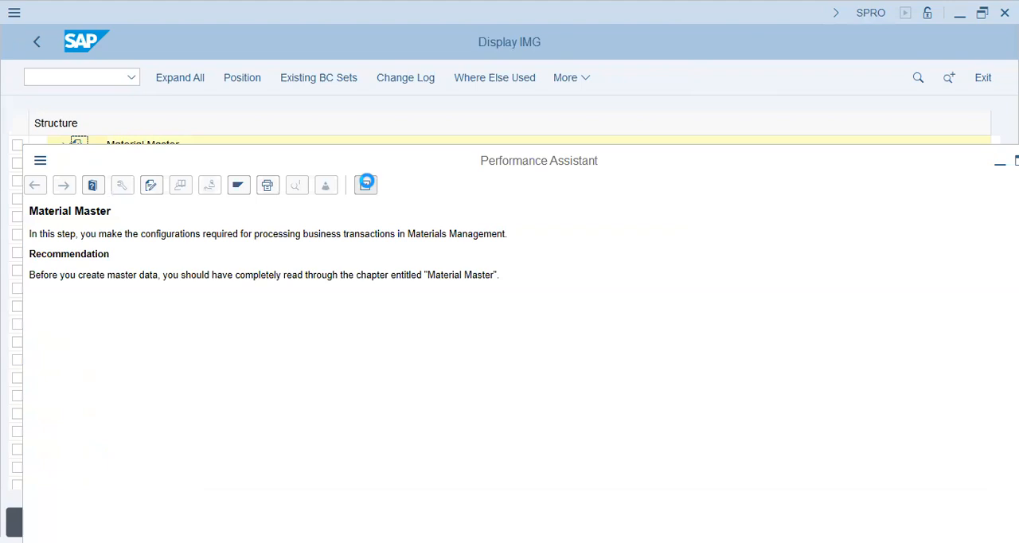
left_click(67, 144)
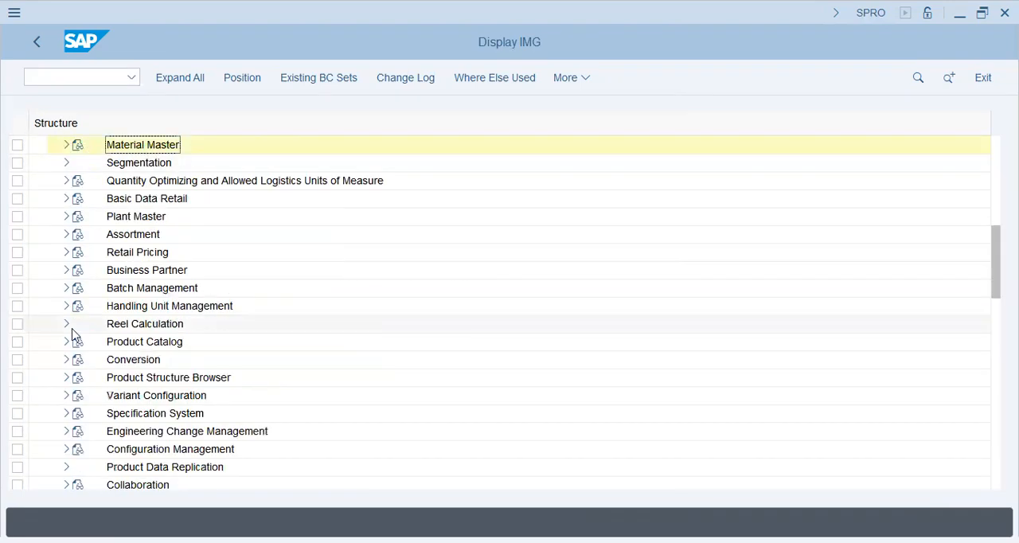
left_click(66, 216)
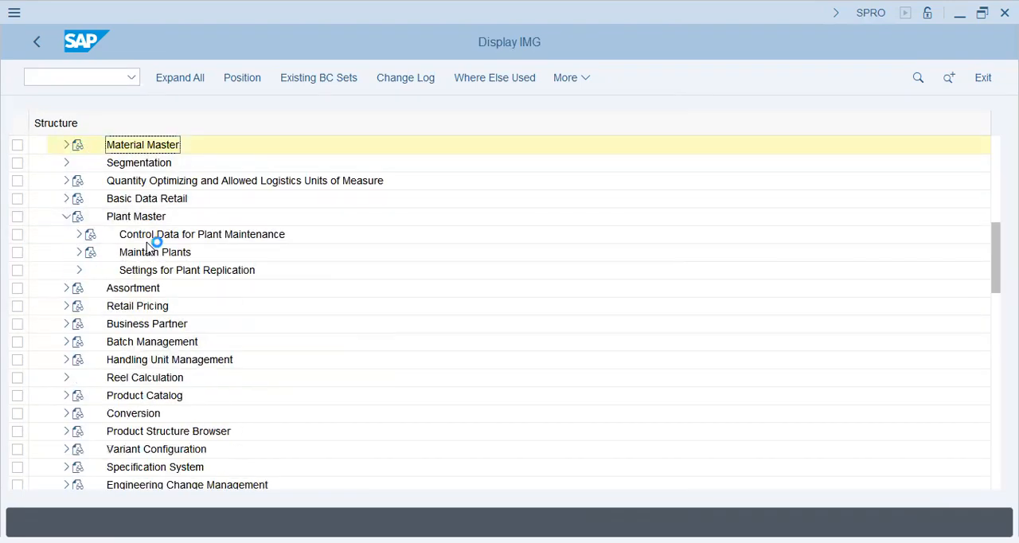
left_click(148, 240)
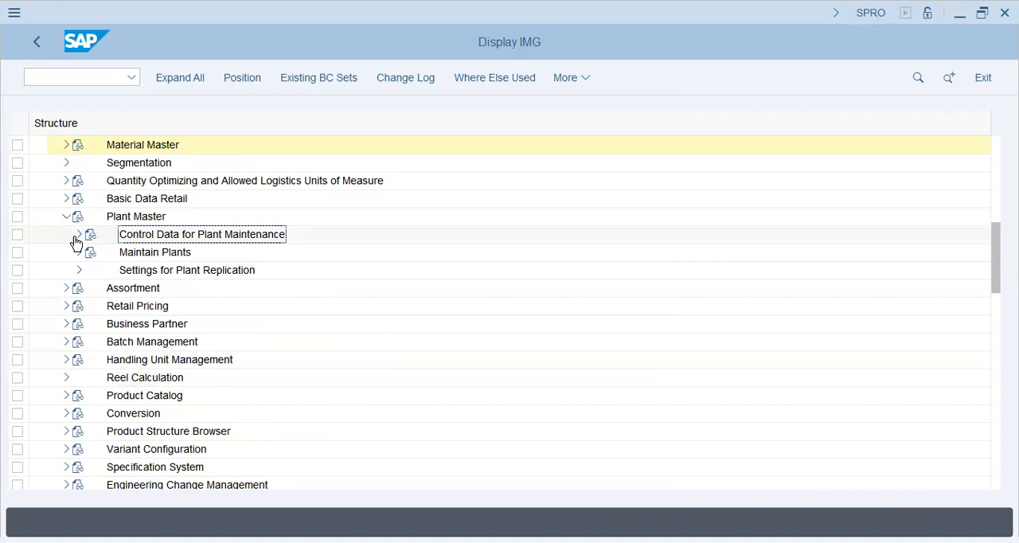
left_click(77, 236)
left_click(275, 255)
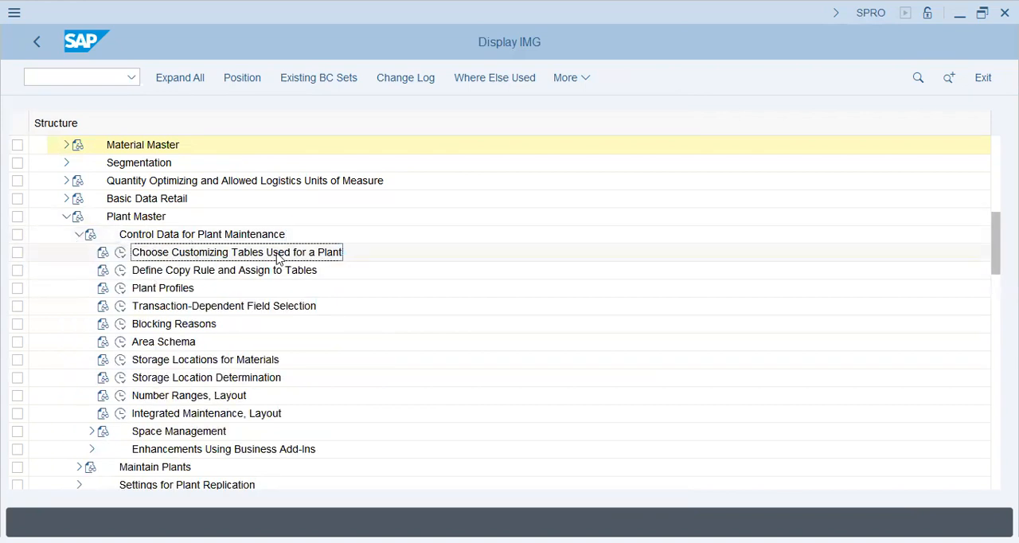
Open Plant Profiles and examine the meanings of profiles 0100 through 0160
left_click(120, 290)
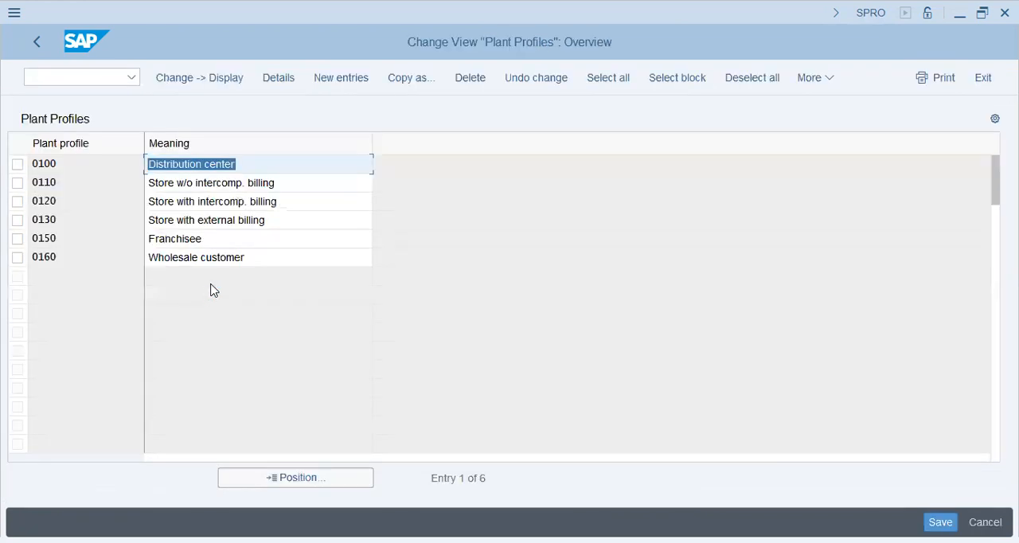
left_click(97, 171)
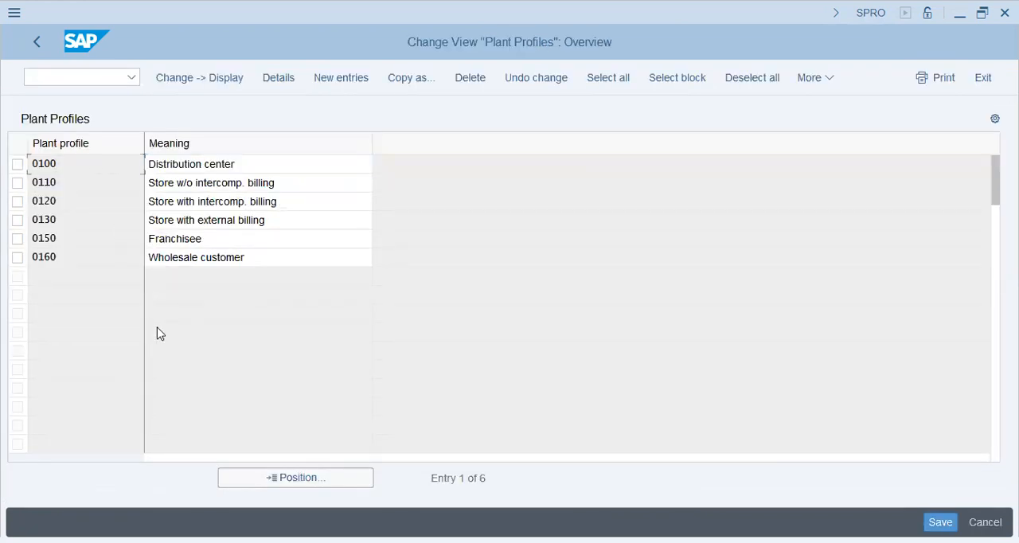
left_click(249, 162)
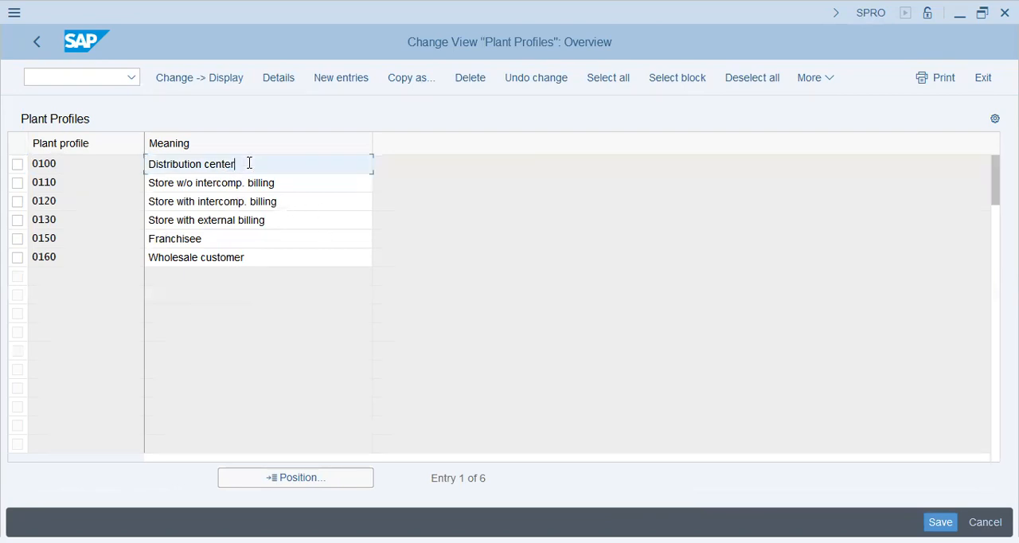
left_click(299, 181)
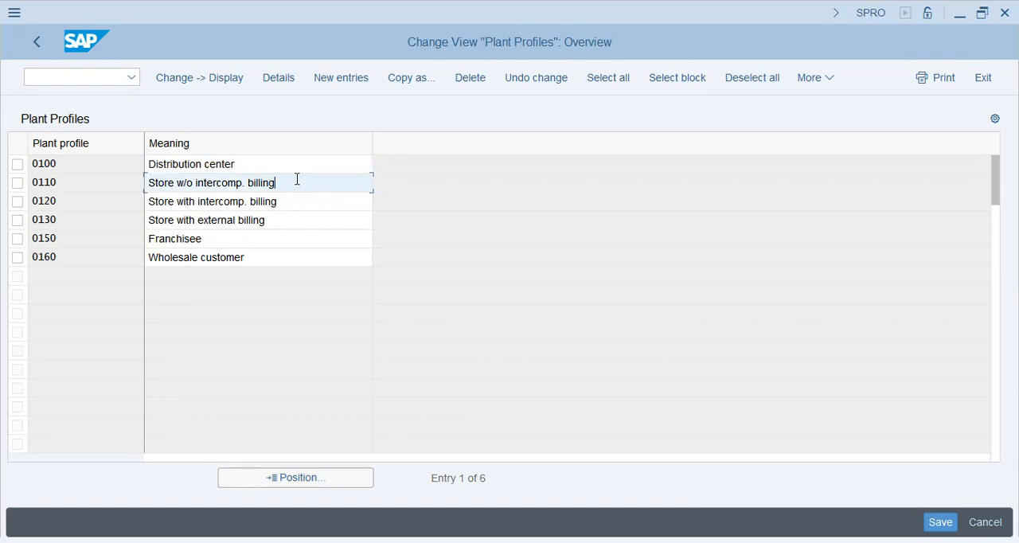
left_click_drag(285, 162, 110, 161)
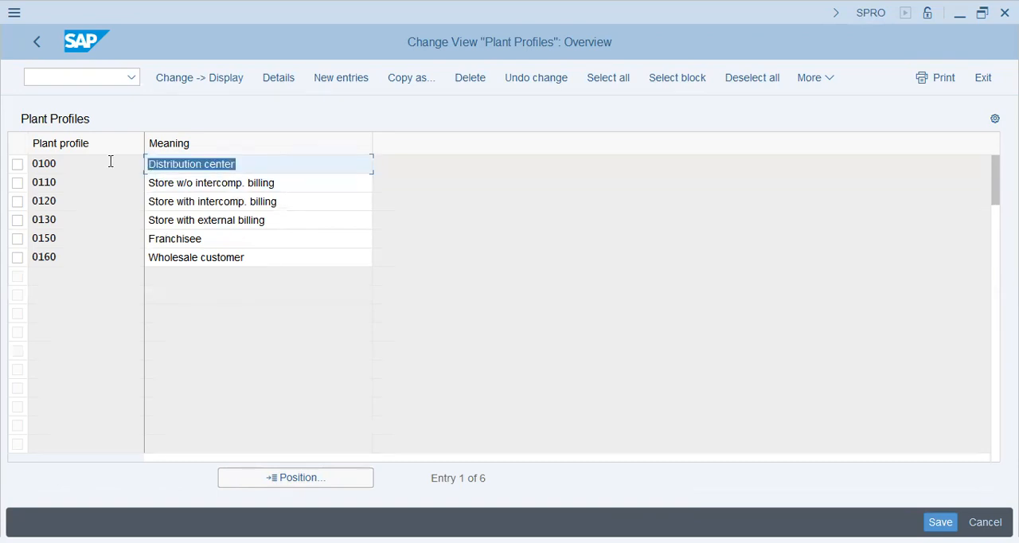
left_click(296, 184)
left_click(191, 202)
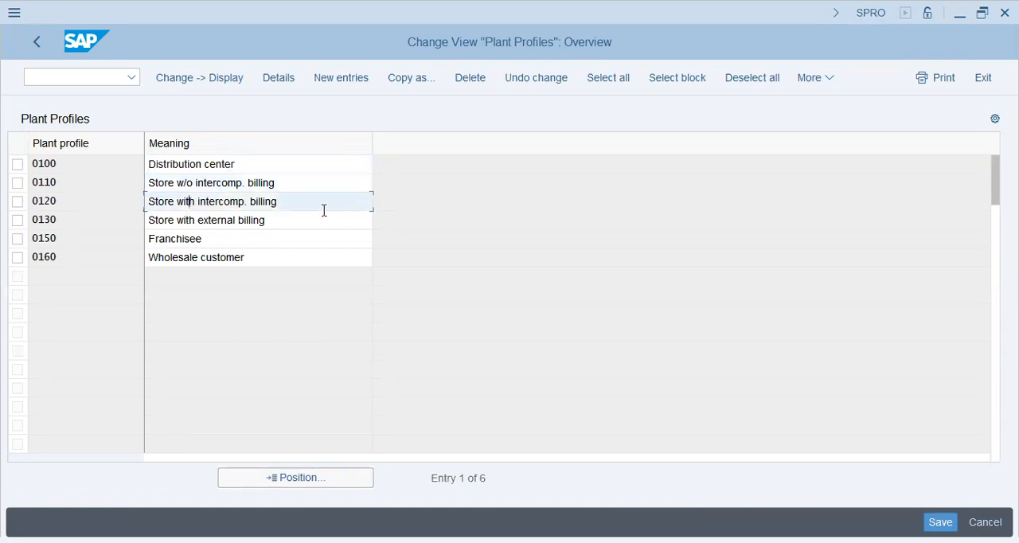
left_click(195, 221)
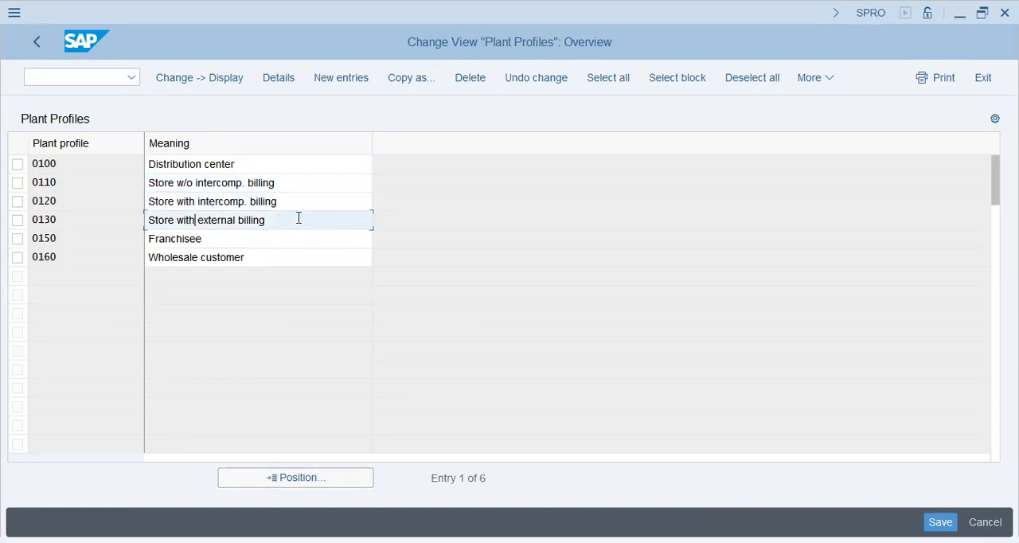
left_click(256, 240)
left_click(271, 260)
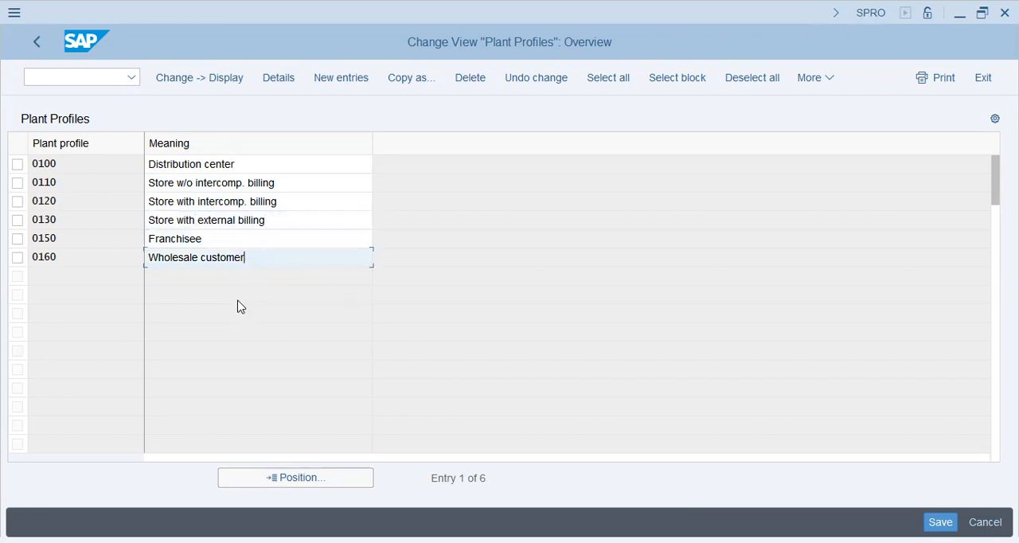
Open the details of plant profile 0100 and examine the available plant categories without changing the assigned one
left_click(96, 167)
double_click(99, 164)
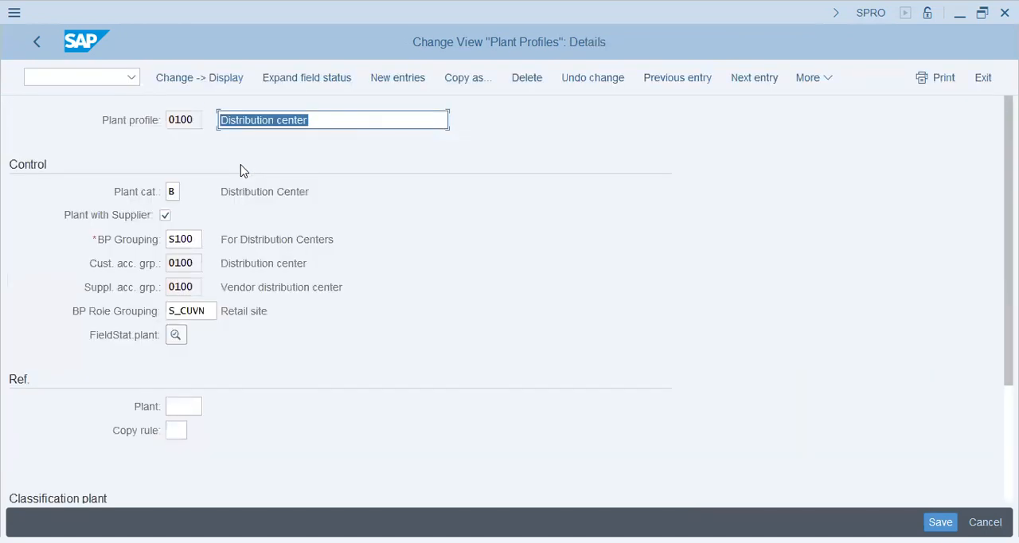
left_click(277, 239)
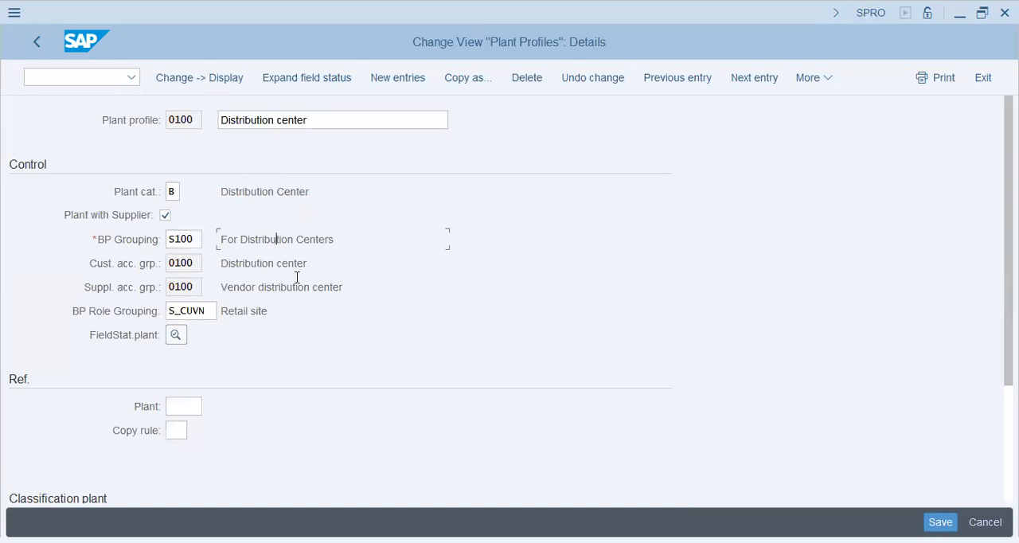
left_click_drag(239, 199, 312, 194)
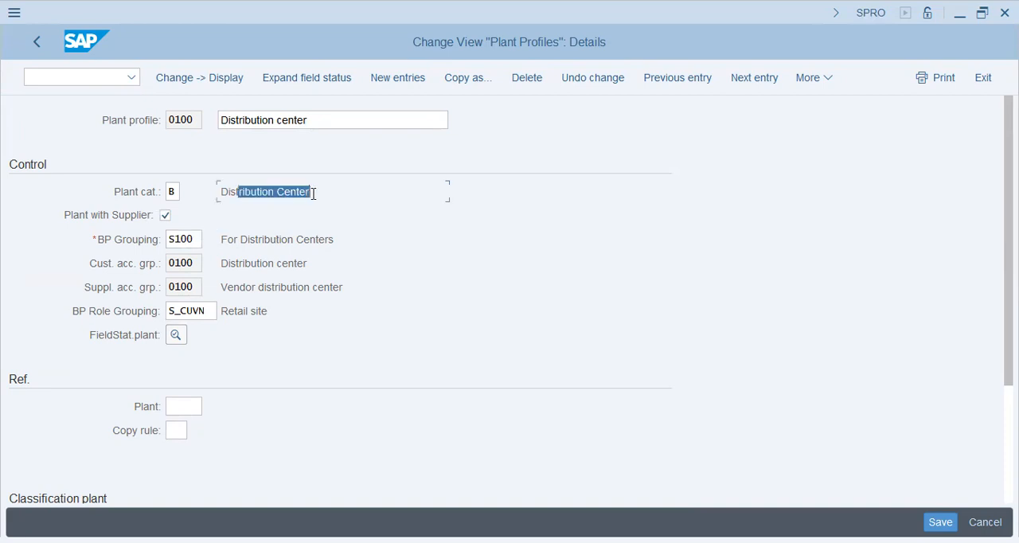
left_click(180, 196)
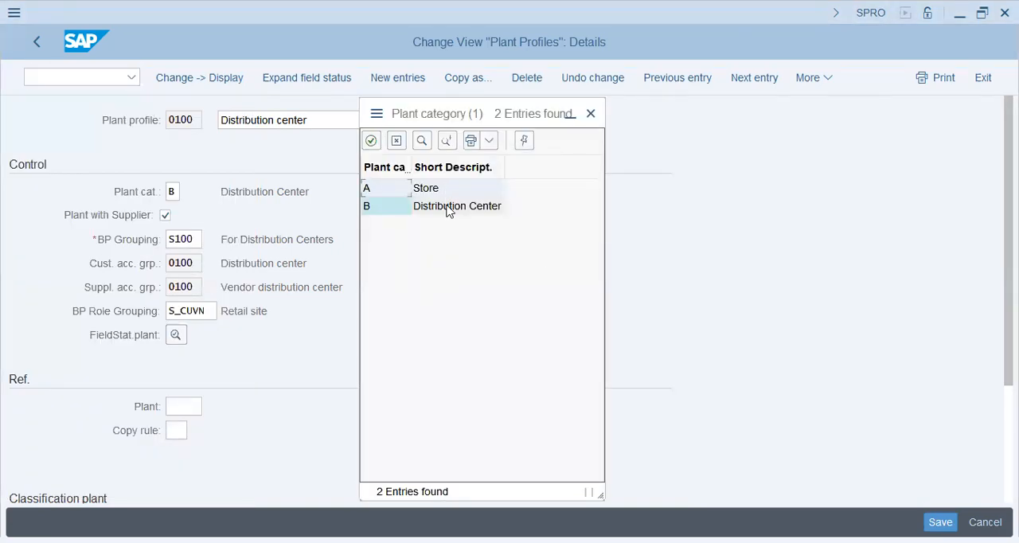
left_click(397, 141)
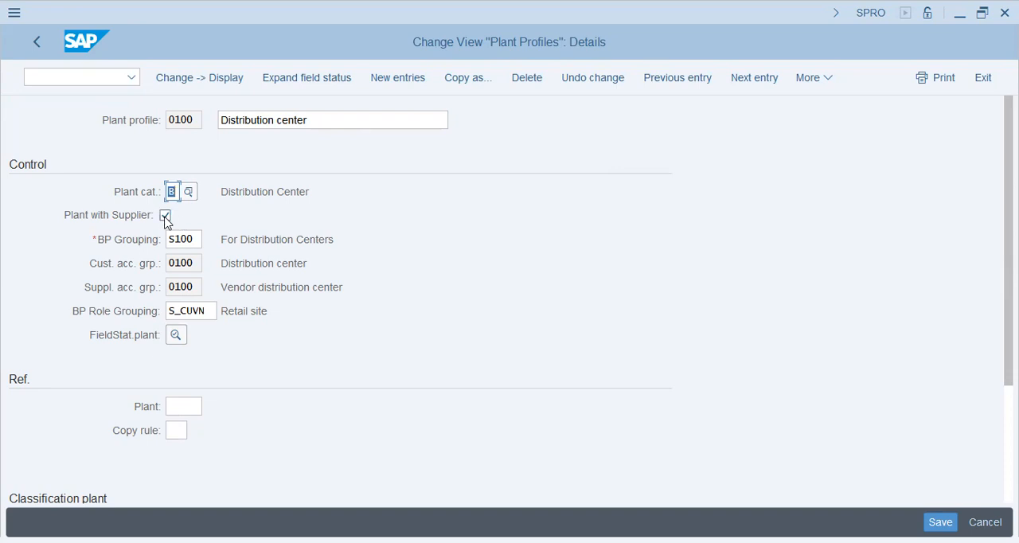
Examine the BP grouping and the customer and supplier account groups of the distribution center profile
left_click(203, 241)
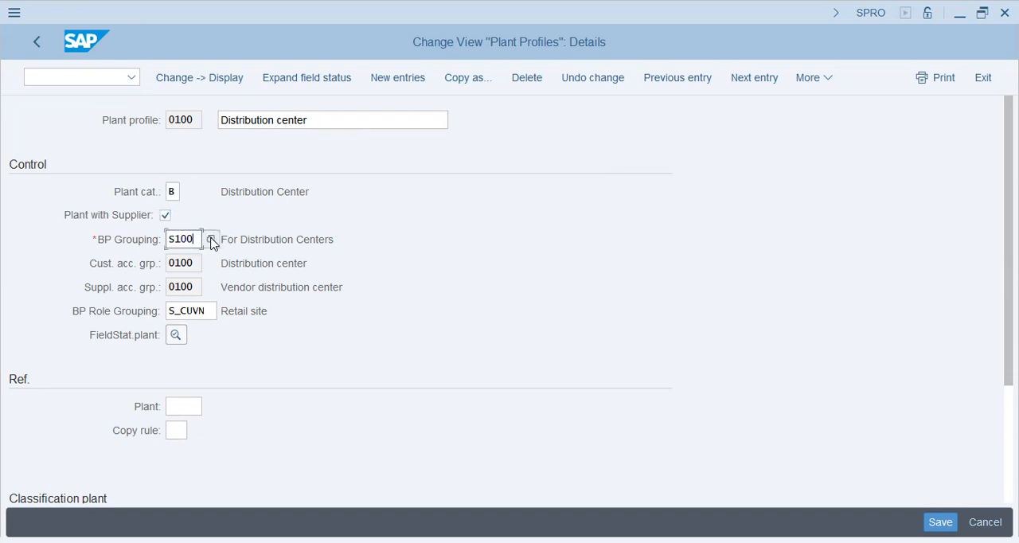
left_click_drag(239, 239, 320, 239)
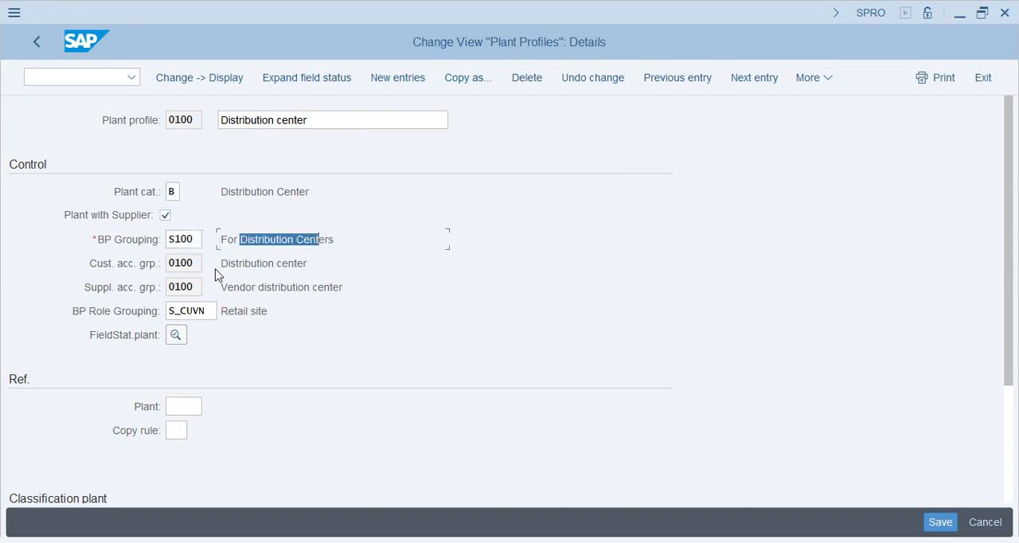
left_click_drag(244, 263, 311, 263)
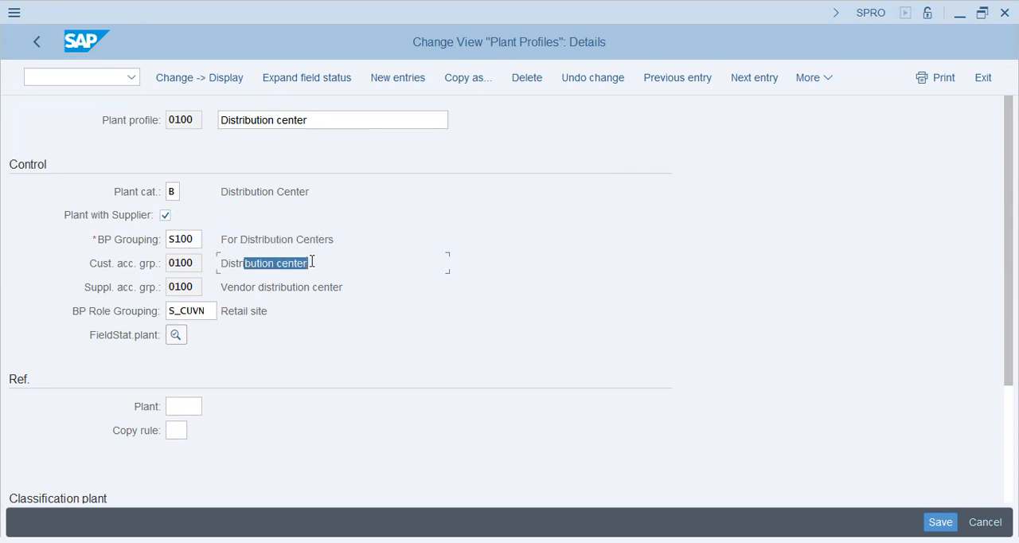
left_click_drag(252, 287, 355, 288)
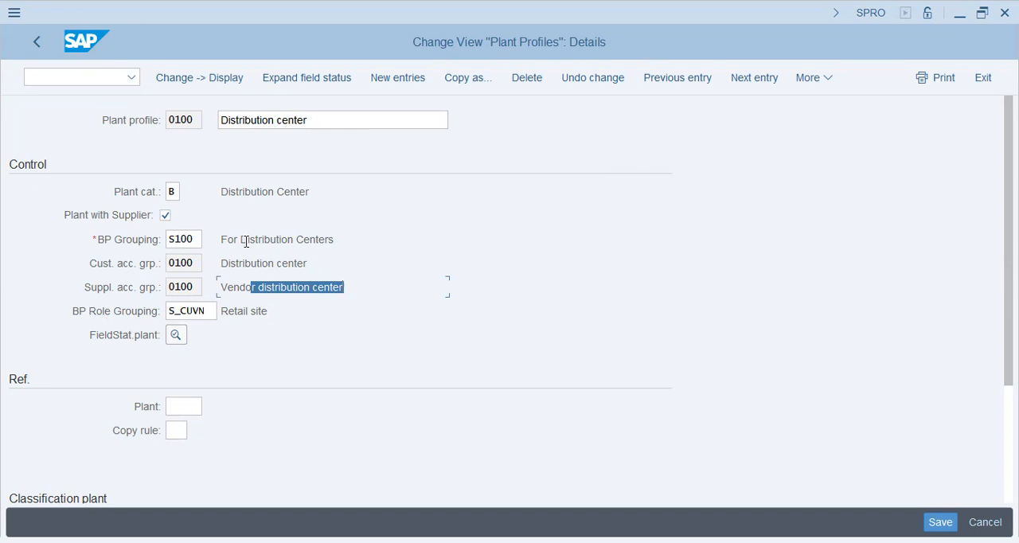
left_click_drag(337, 121, 109, 122)
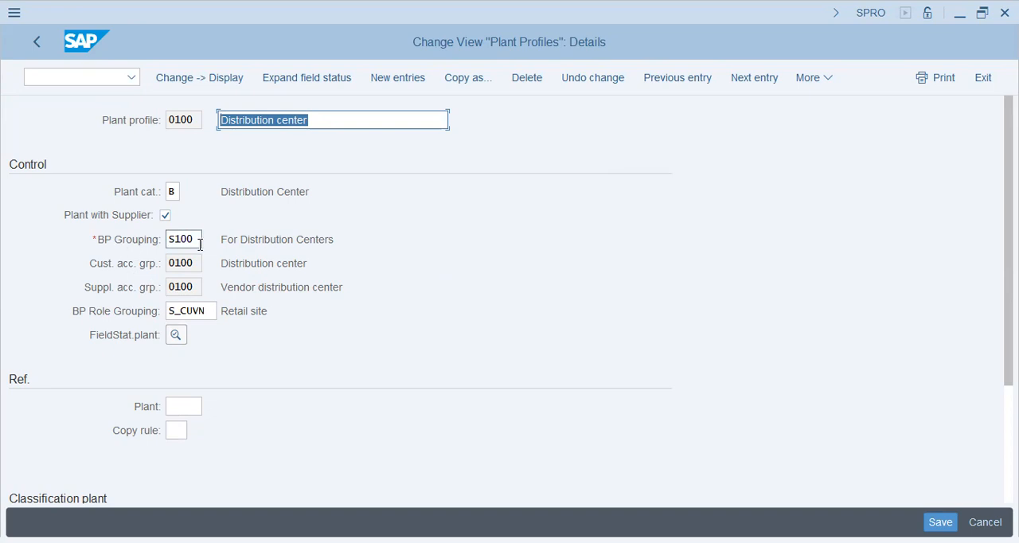
left_click_drag(248, 242, 298, 279)
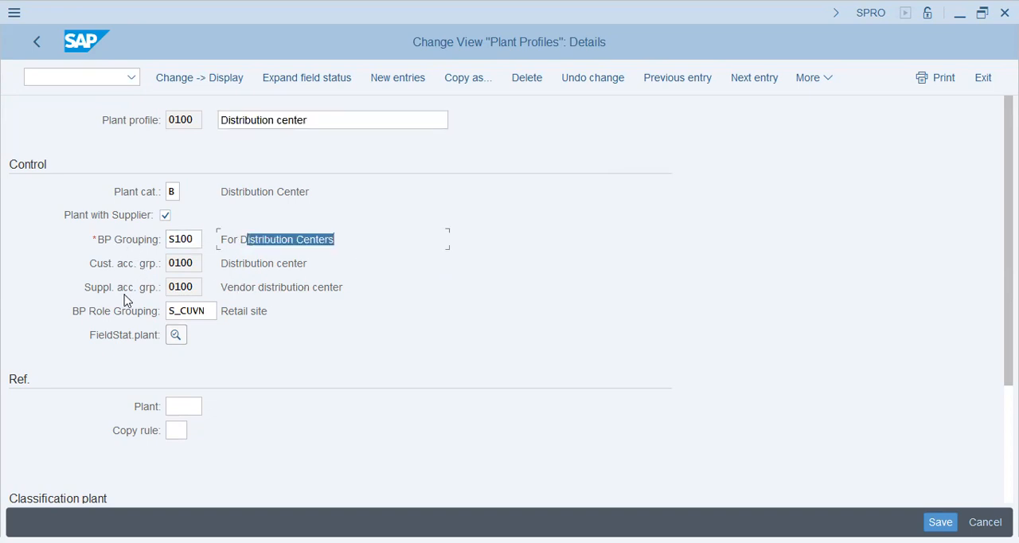
Examine the reference plant and classification fields of profile 0100, and go back to the IMG structure
scroll(303, 305, "down", 1)
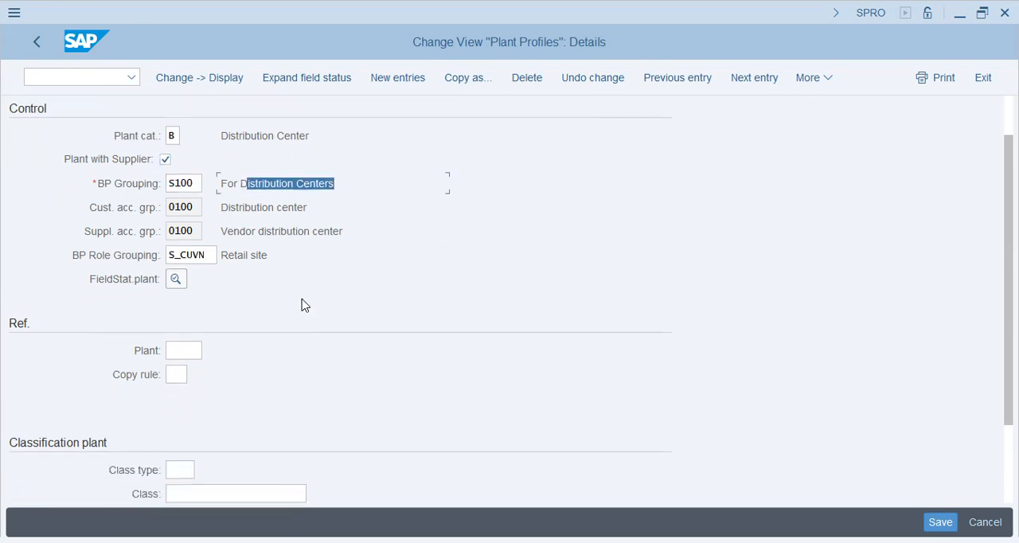
scroll(304, 305, "down", 1)
left_click(197, 294)
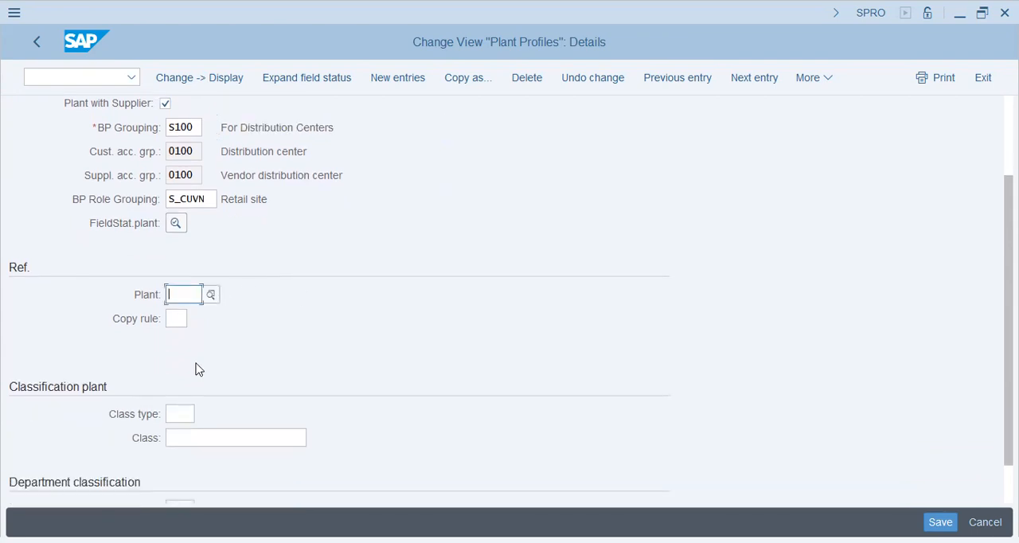
scroll(199, 369, "down", 1)
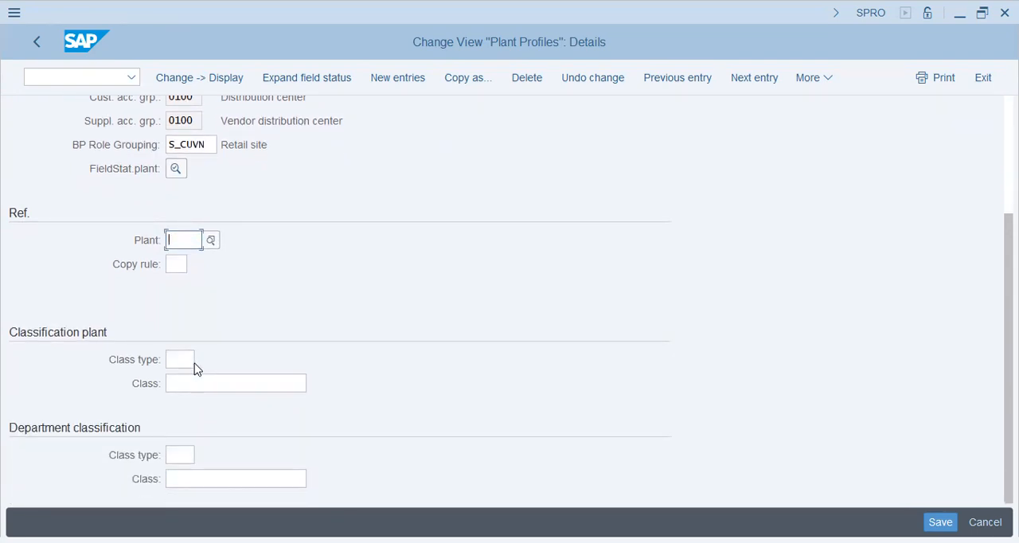
scroll(197, 370, "up", 3)
left_click(255, 119)
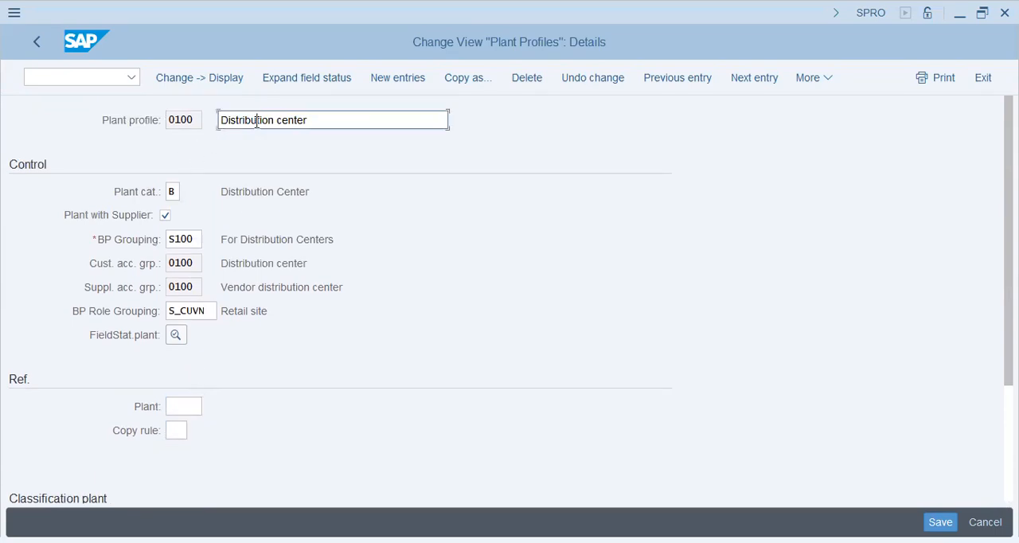
left_click(38, 42)
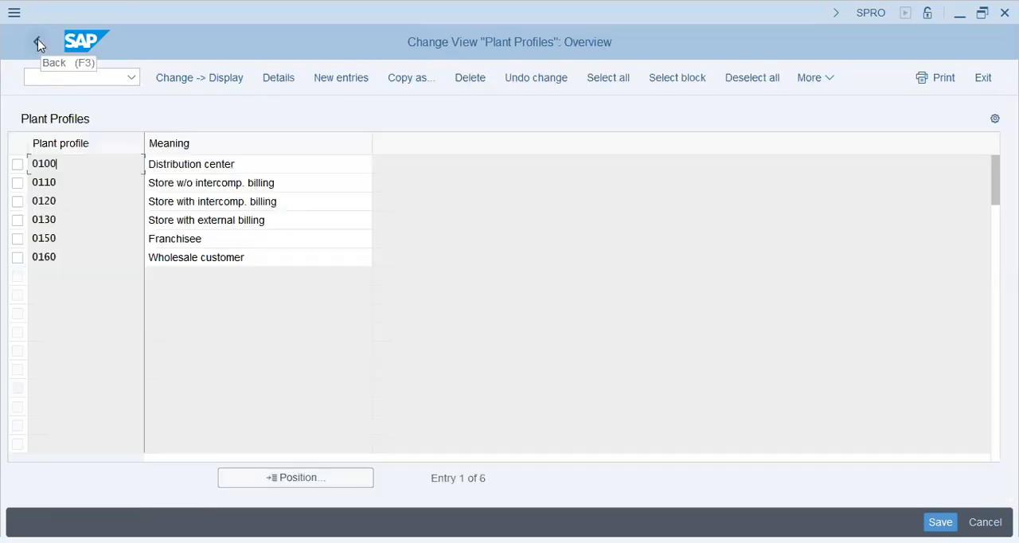
left_click(37, 43)
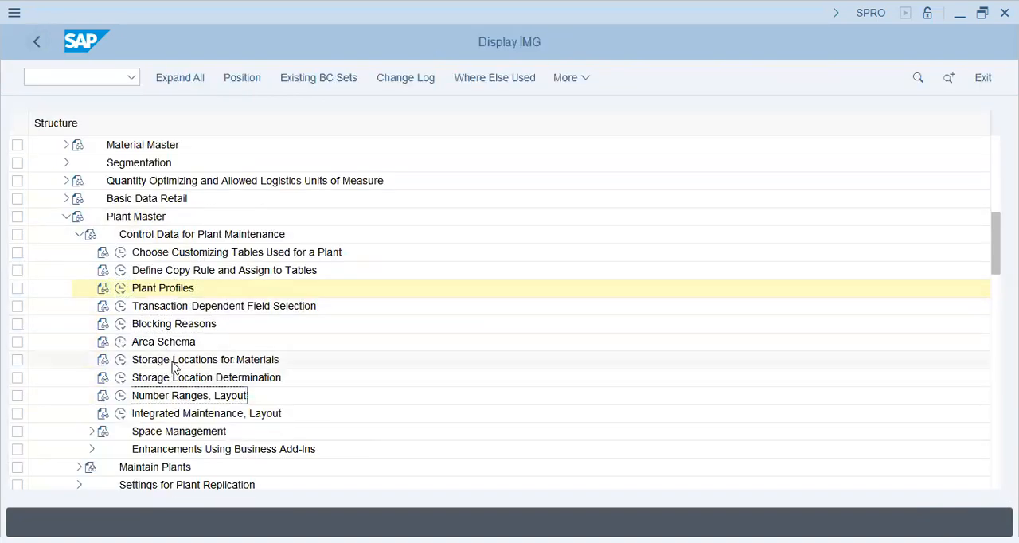
Open Storage Locations for Materials under Control Data for Plant Maintenance and examine the situations 06 and 15
left_click(121, 360)
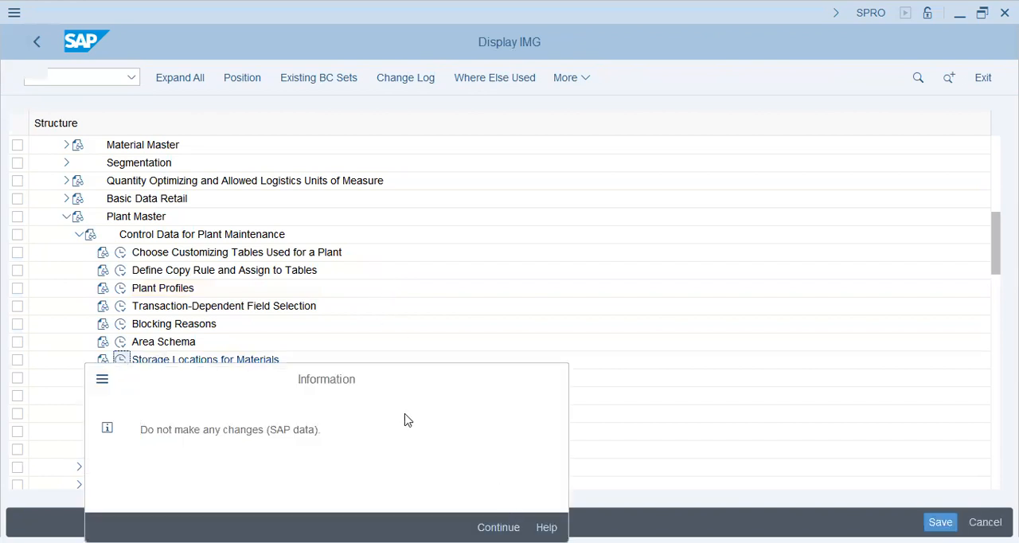
key("Return")
left_click(174, 257)
left_click(164, 349)
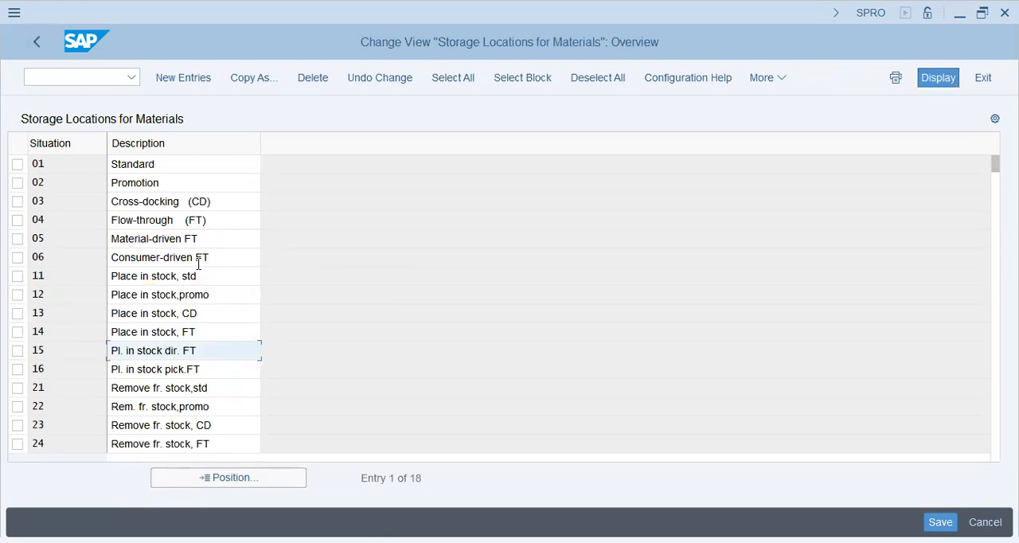
Compare the standard and promotion descriptions for placing in stock (11, 12) and removing from stock (21, 22)
left_click_drag(213, 275, 22, 278)
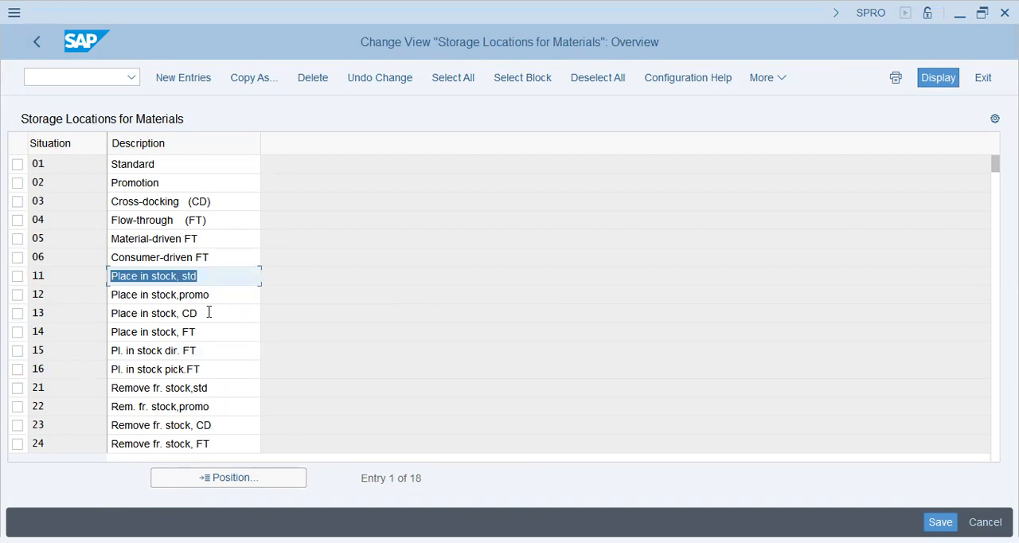
left_click_drag(209, 312, 107, 295)
left_click_drag(198, 275, 45, 271)
left_click_drag(219, 299, 8, 297)
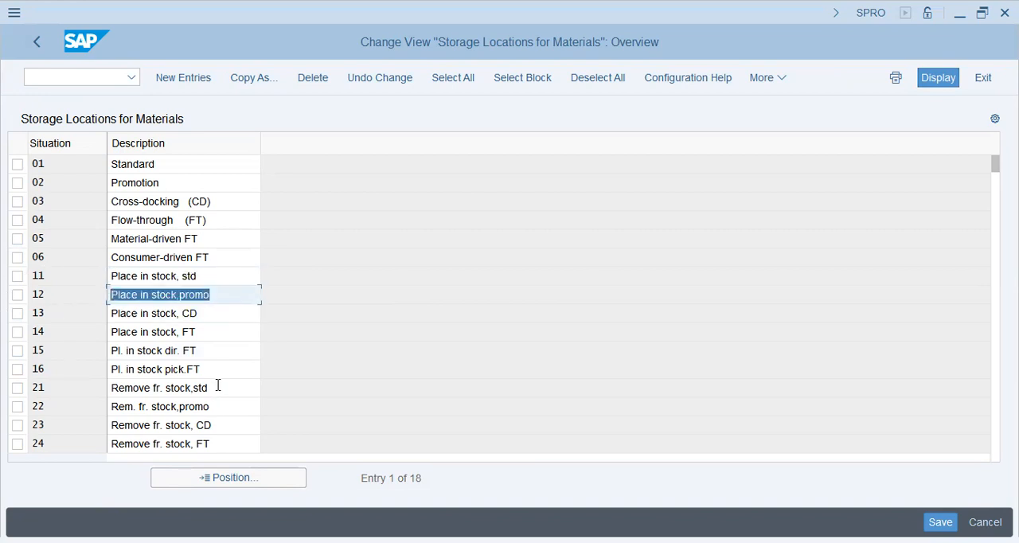
left_click_drag(217, 386, 75, 391)
left_click_drag(233, 411, 113, 407)
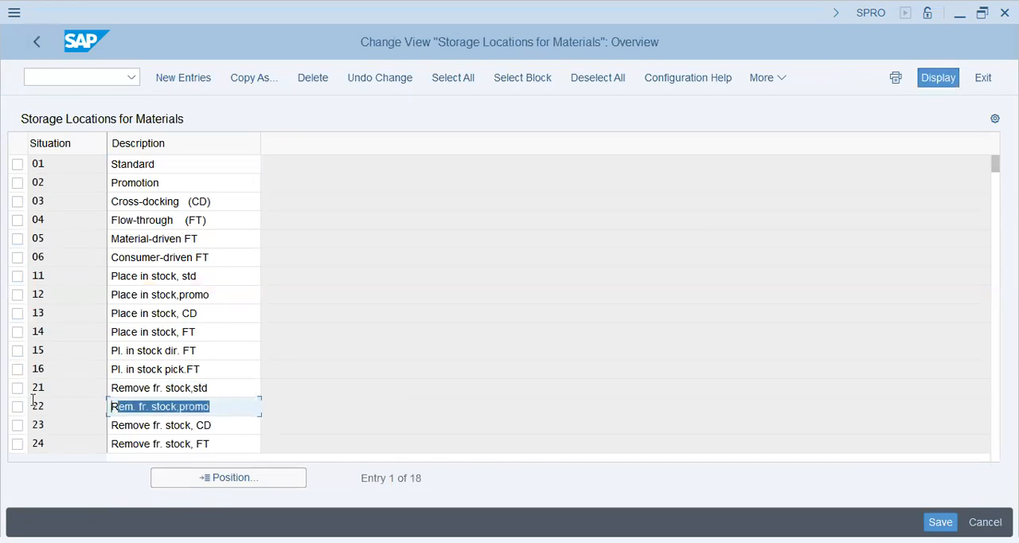
Examine the flow-through stock removal situations 25 and 26 at the end of the storage location situations
scroll(237, 367, "down", 5)
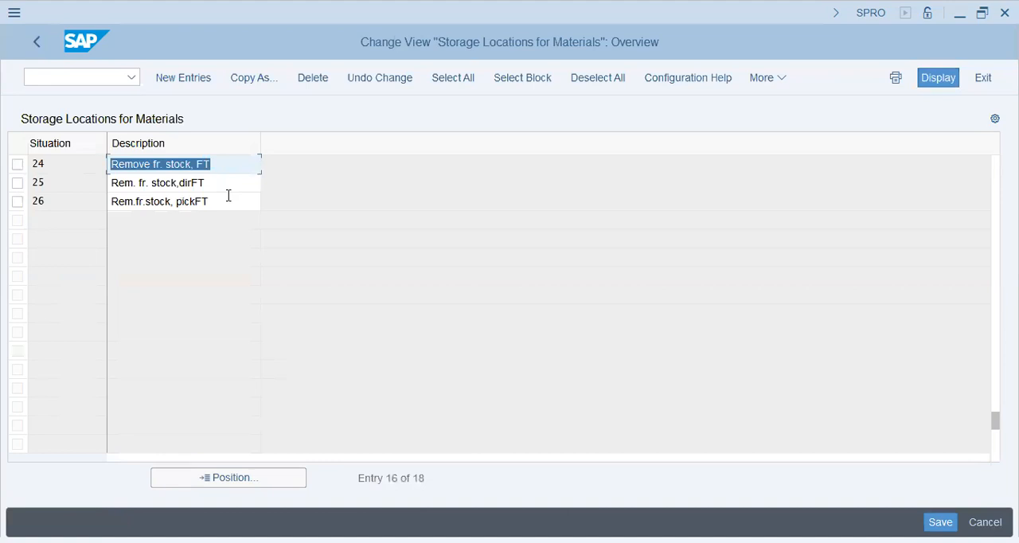
left_click(228, 202)
left_click(228, 185)
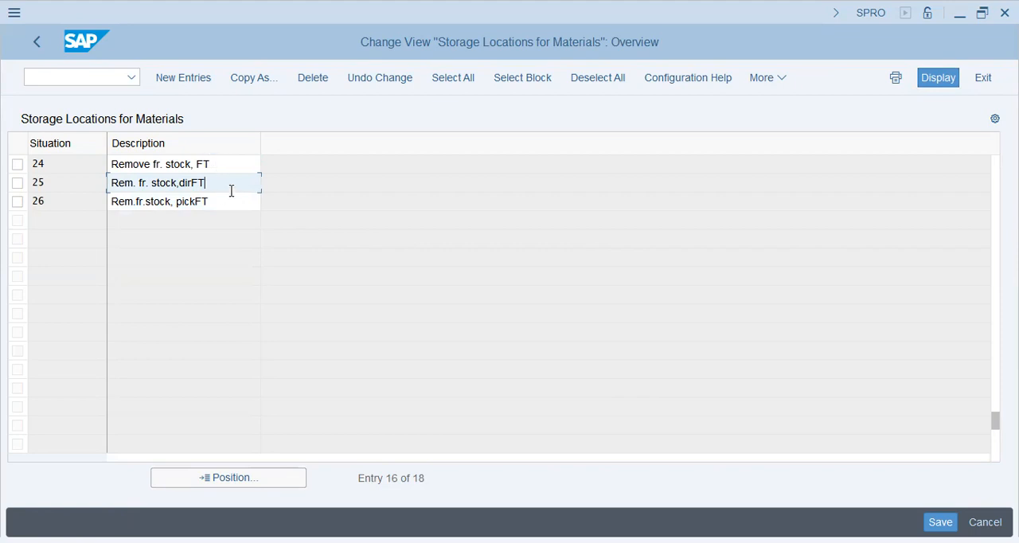
Review the Standard (01), Promotion (02) and Cross-docking (03) situations at the start of the list
scroll(232, 191, "up", 5)
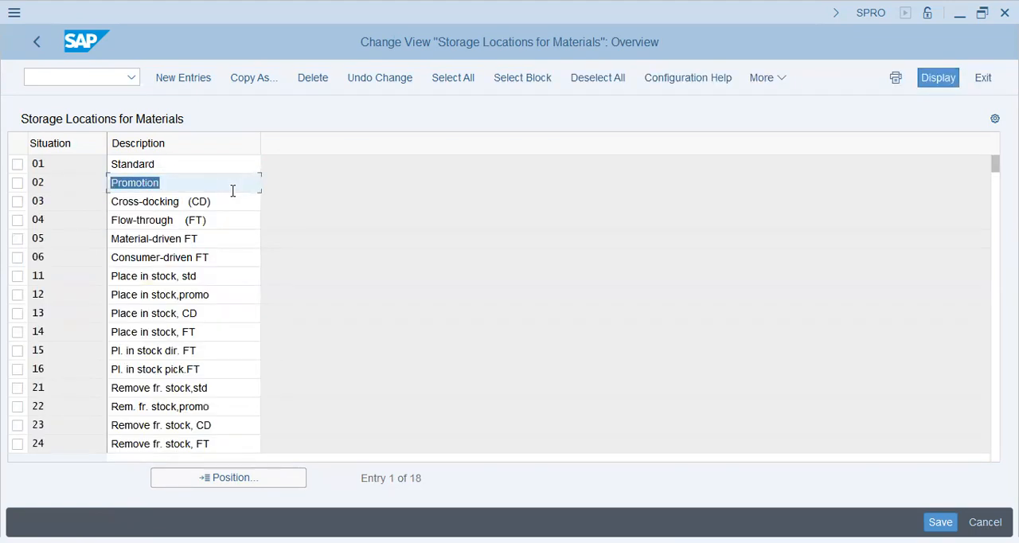
left_click(190, 166)
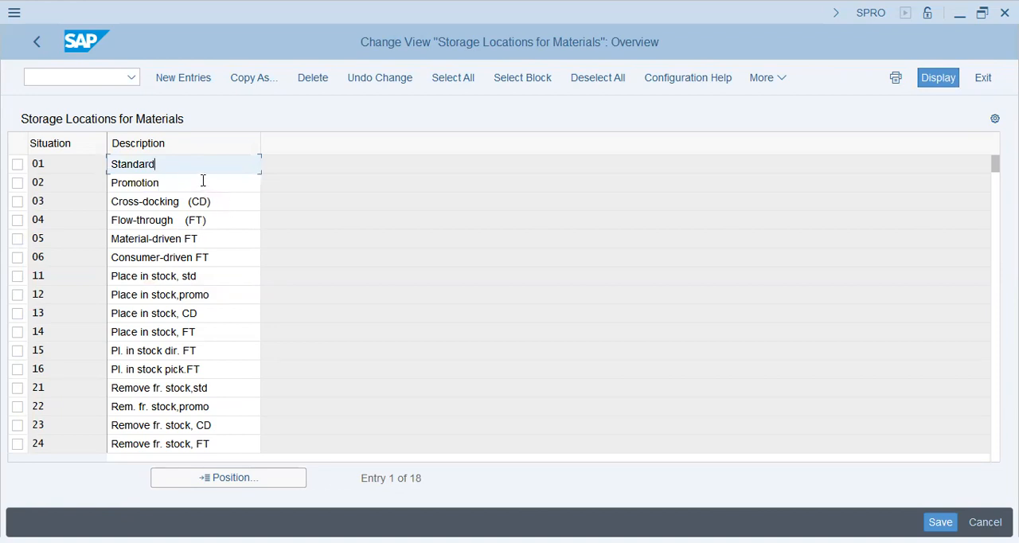
double_click(202, 182)
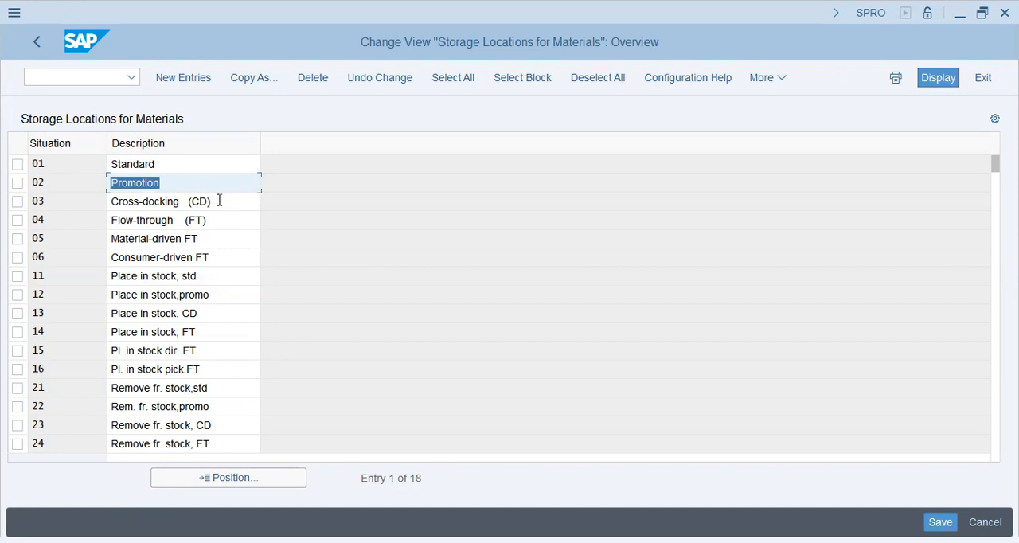
left_click_drag(216, 201, 114, 199)
left_click(207, 244)
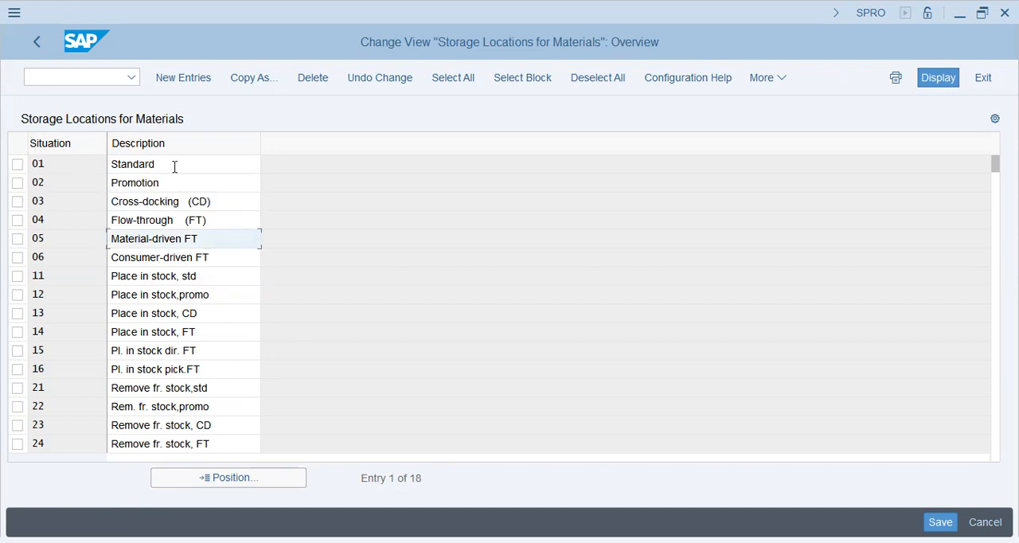
left_click(176, 167)
left_click(193, 185)
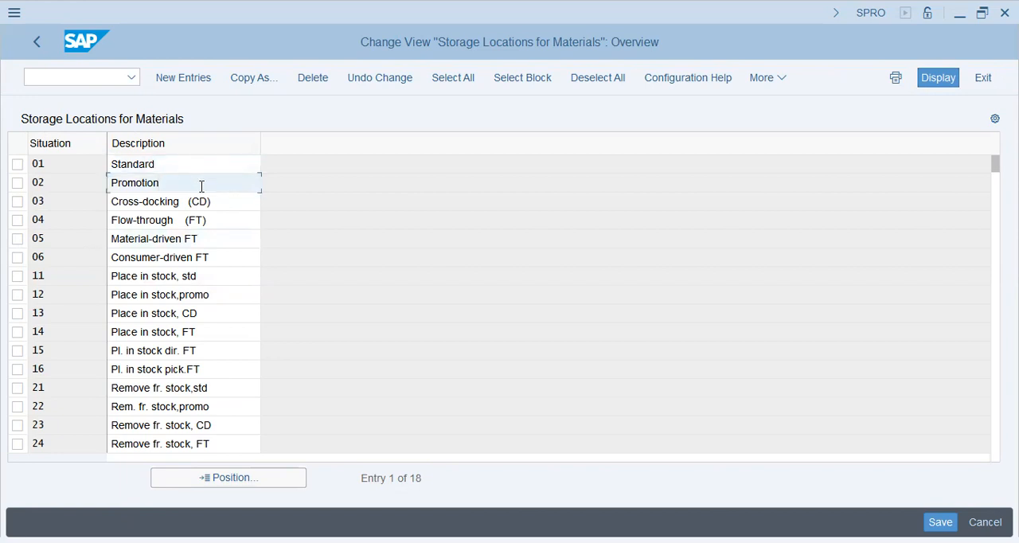
left_click_drag(201, 186, 71, 184)
left_click(83, 178)
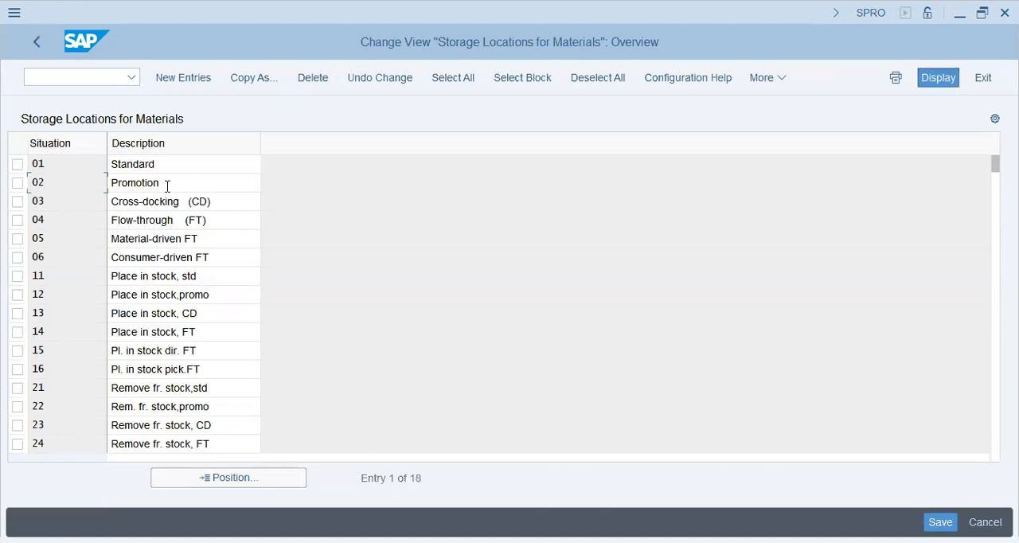
Go through the basic situations one by one from Promotion (02) to Consumer-driven FT (06)
left_click_drag(167, 186, 79, 200)
left_click_drag(210, 203, 4, 217)
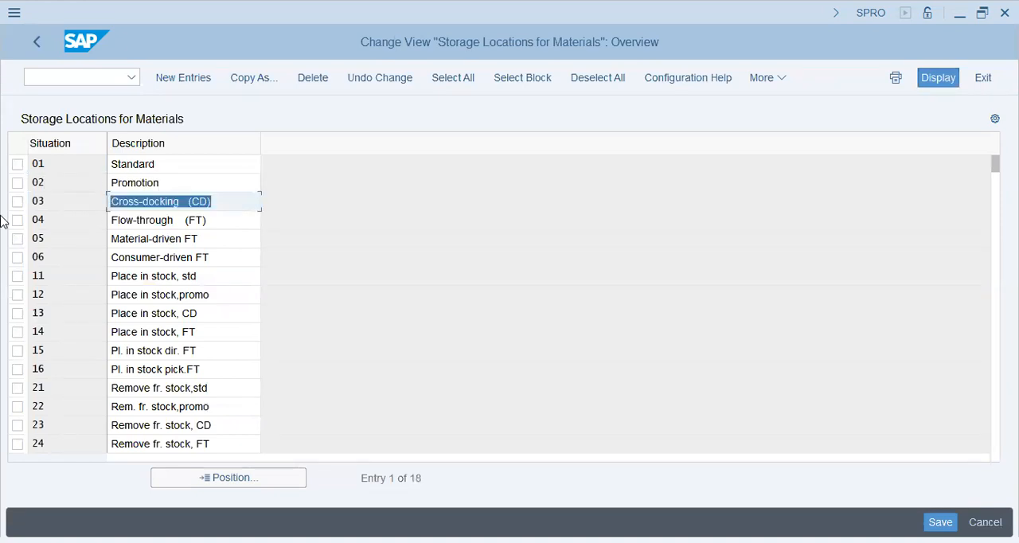
left_click_drag(213, 225, 98, 248)
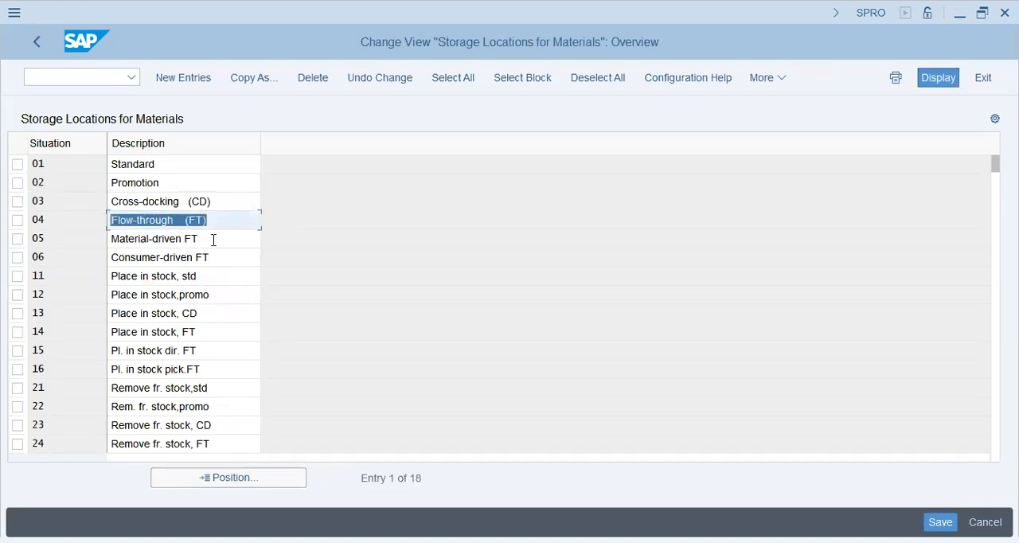
left_click_drag(214, 239, 35, 239)
left_click_drag(237, 257, 72, 257)
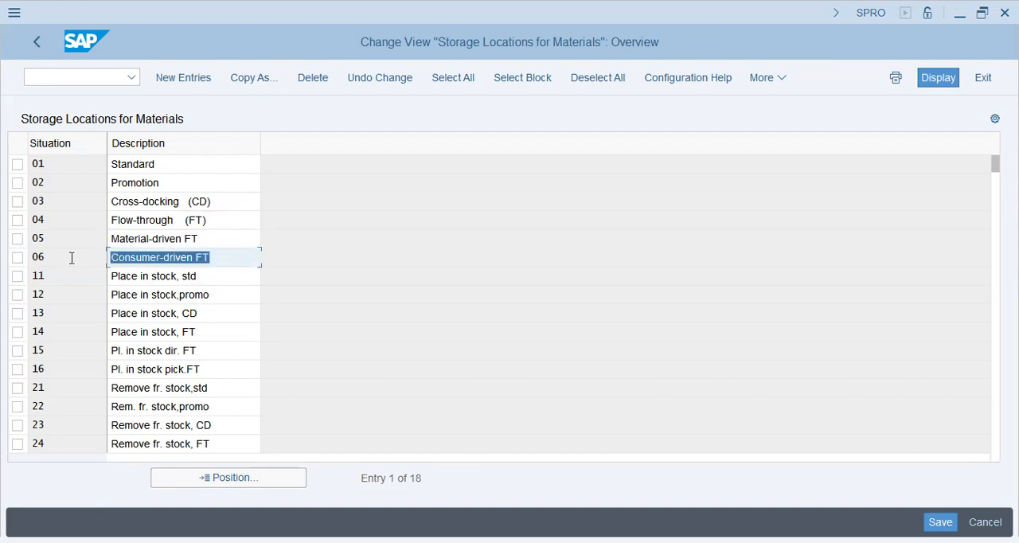
Compare the Material-driven FT (05) and Consumer-driven FT (06) situations
left_click_drag(225, 239, 1, 249)
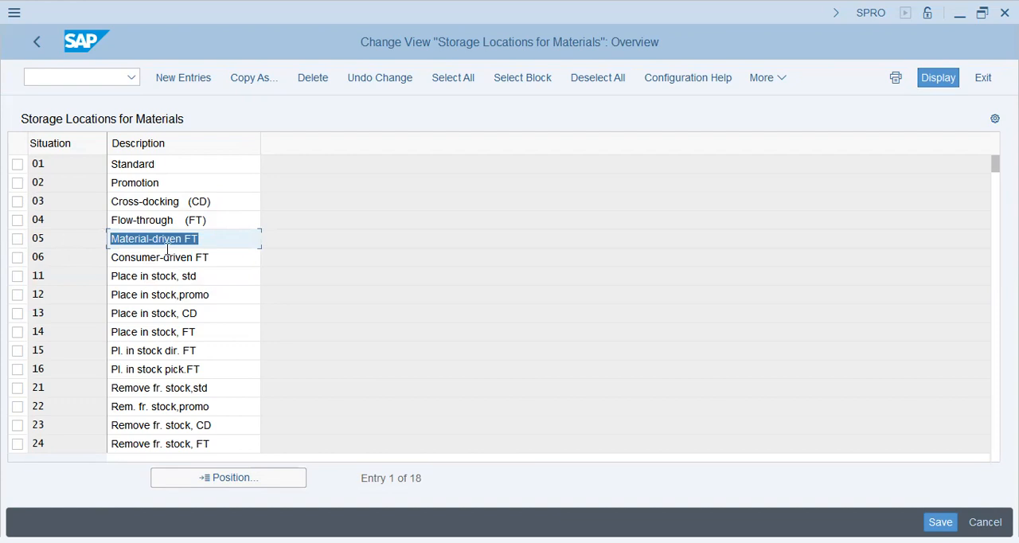
left_click_drag(213, 239, 8, 248)
left_click_drag(215, 258, 26, 263)
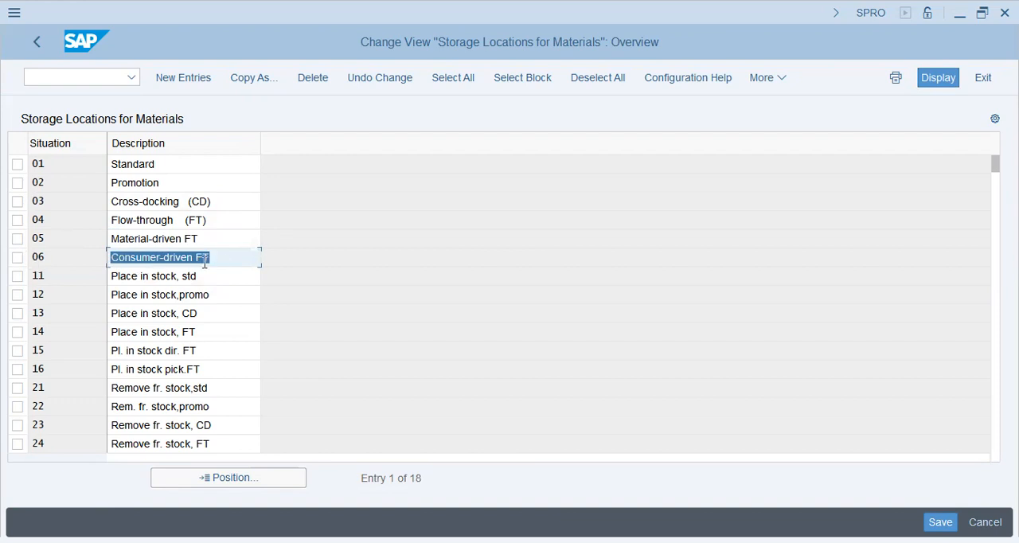
left_click(230, 258)
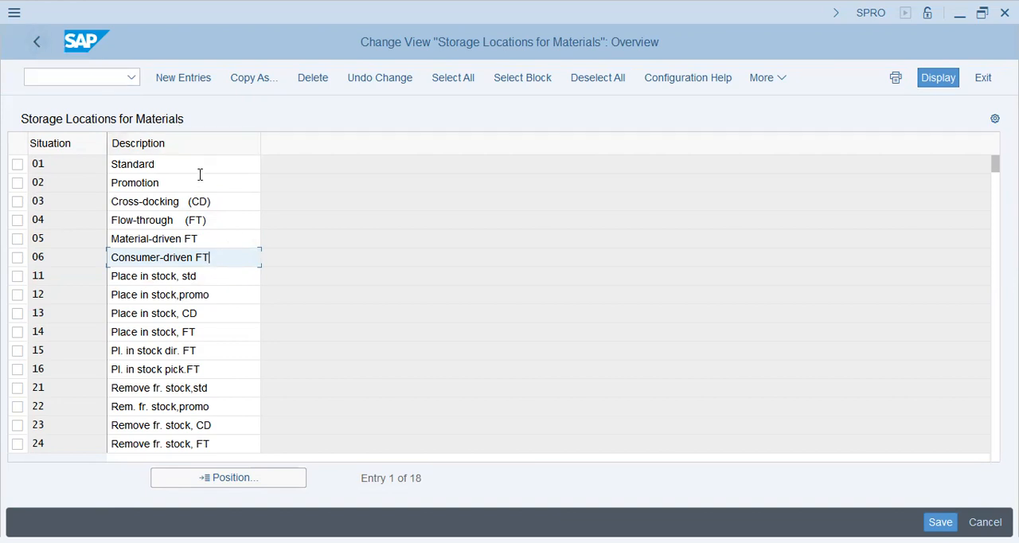
Recheck the situations 03, 12, 16 and 22, and go back to the IMG structure
left_click(151, 201)
left_click(170, 294)
left_click(176, 370)
left_click(176, 407)
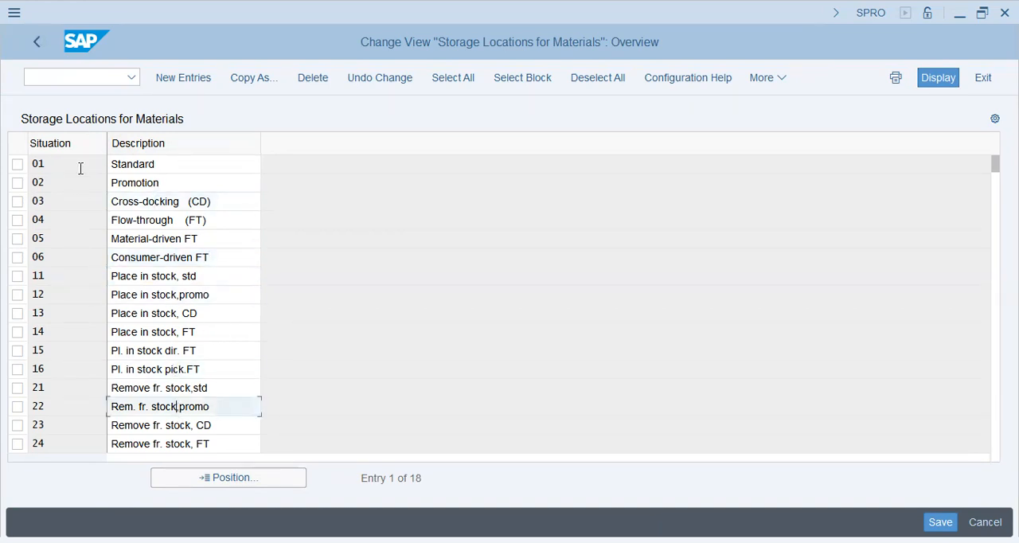
left_click(36, 42)
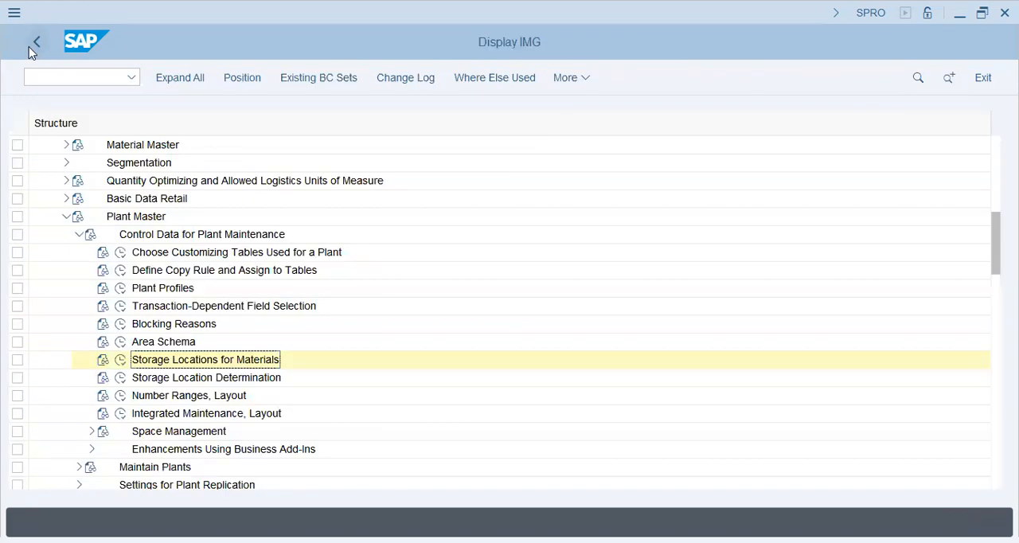
Open Storage Location Determination for plant POPG, examine its table, and return to the IMG structure
left_click(120, 377)
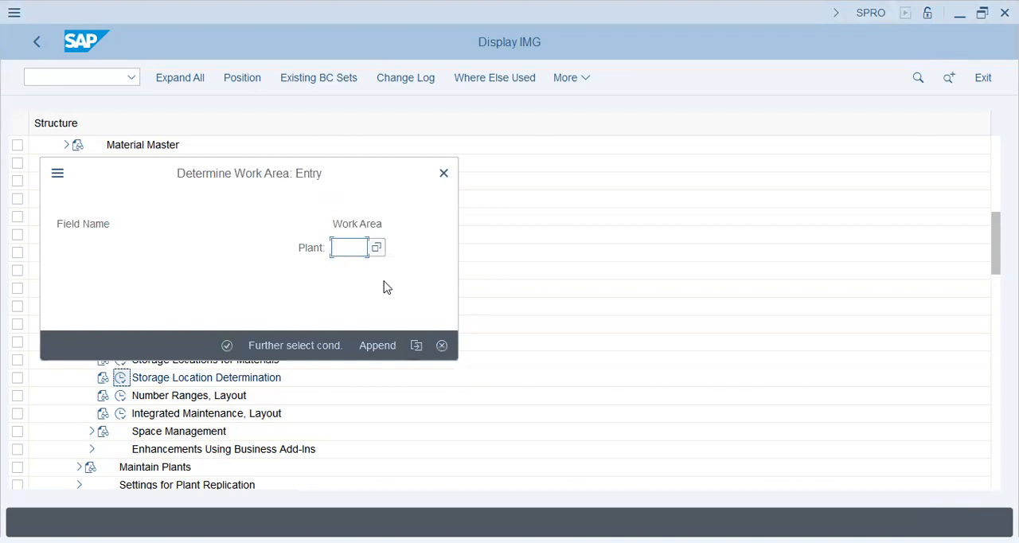
type("pop")
key("Down")
key("Return")
key("Return")
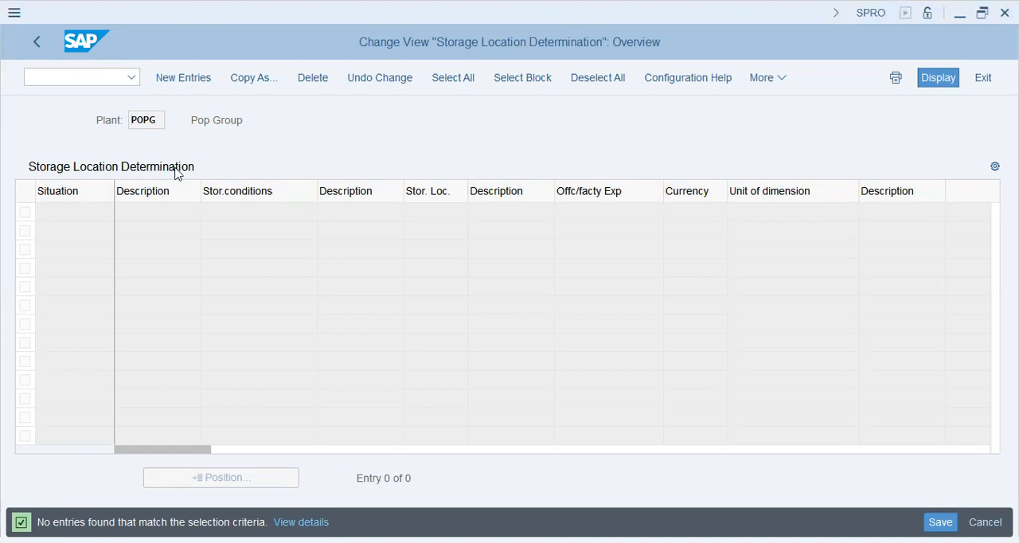
left_click(204, 166)
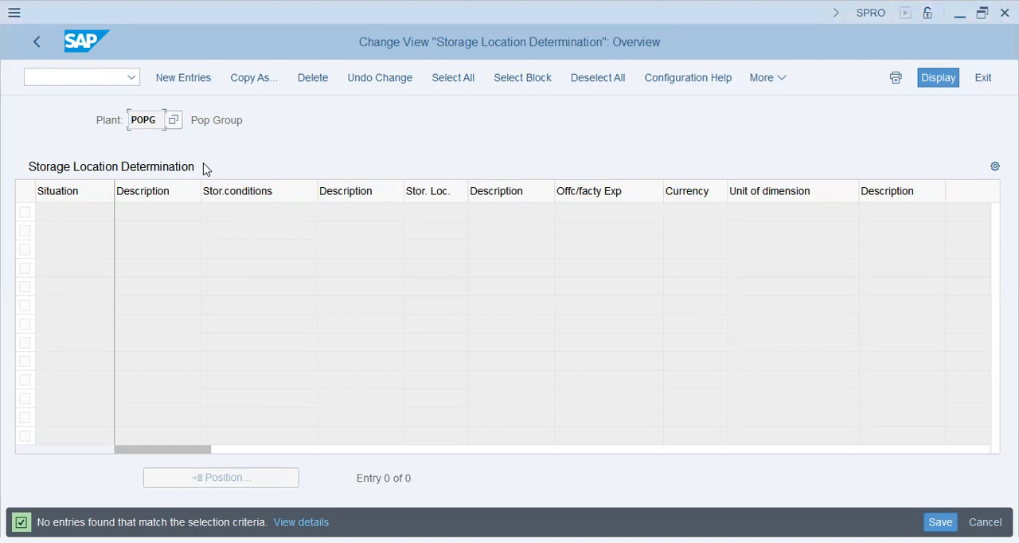
left_click(36, 43)
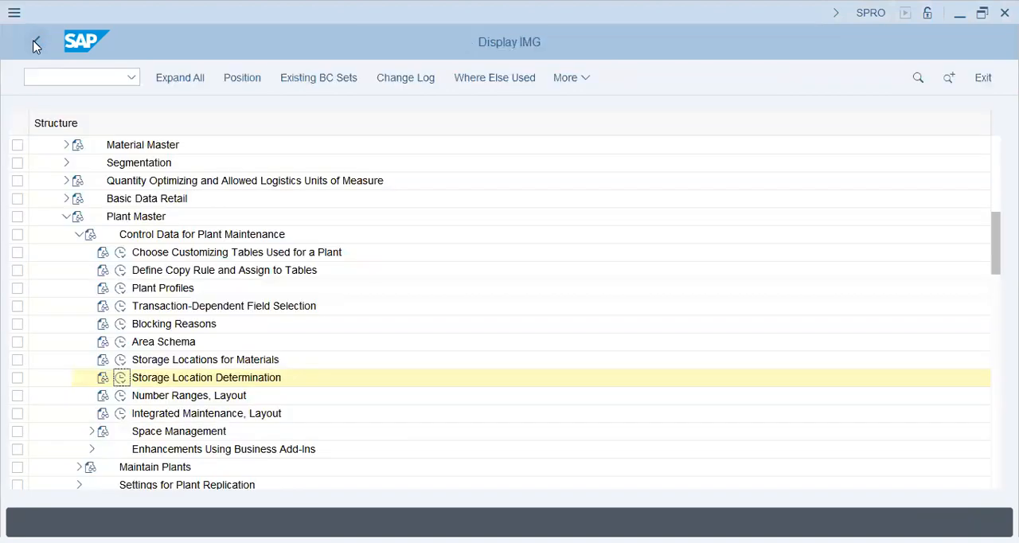
Collapse Control Data for Plant Maintenance and look through the IMG nodes that follow Plant Master
left_click(167, 432)
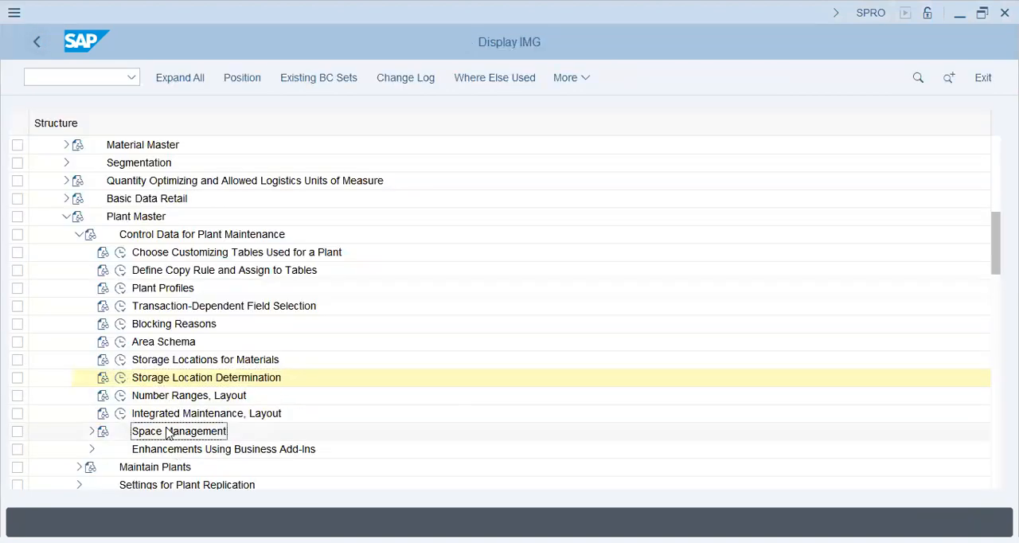
scroll(80, 218, "down", 1)
left_click(79, 183)
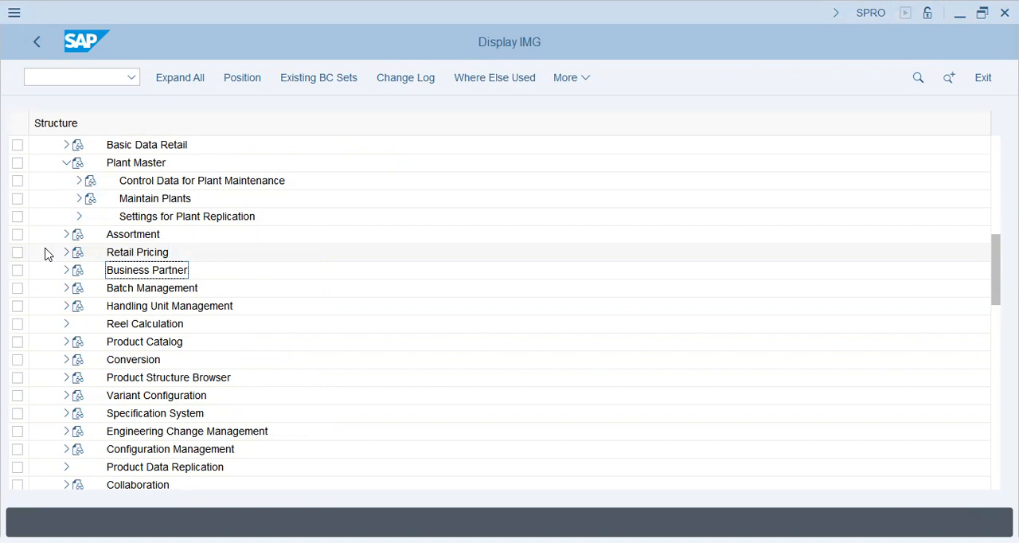
scroll(45, 254, "up", 1)
scroll(45, 254, "down", 1)
scroll(45, 254, "down", 3)
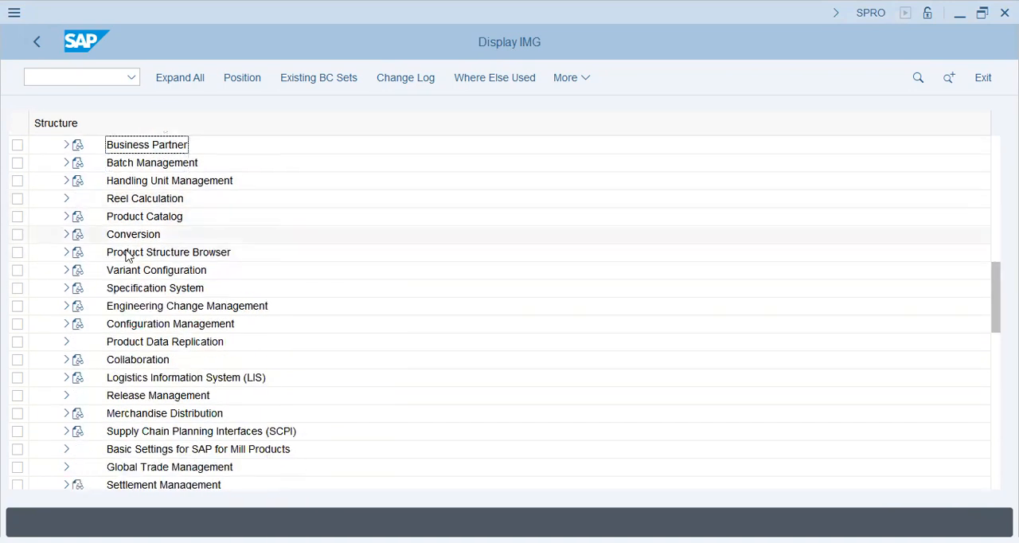
scroll(170, 191, "up", 3)
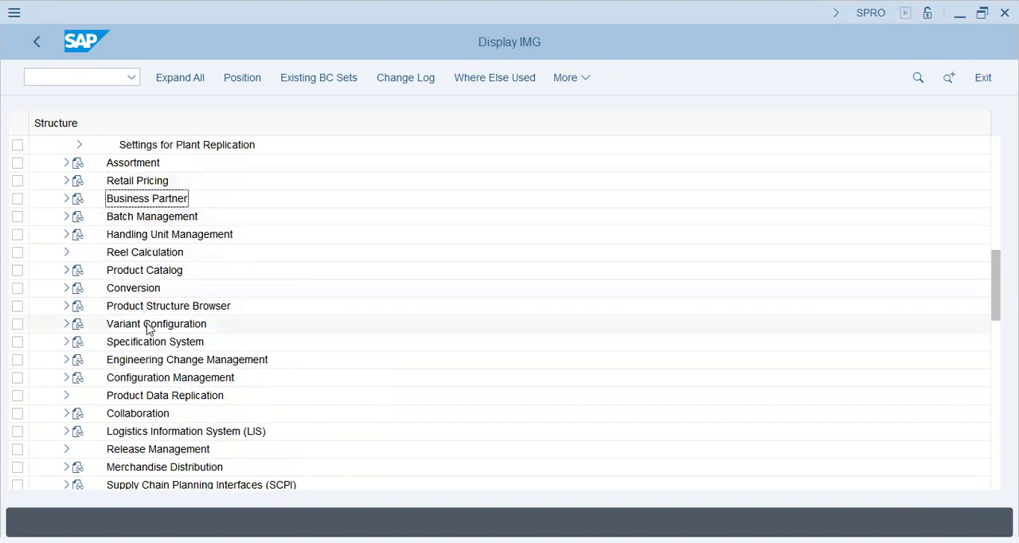
scroll(151, 334, "down", 1)
scroll(154, 341, "up", 3)
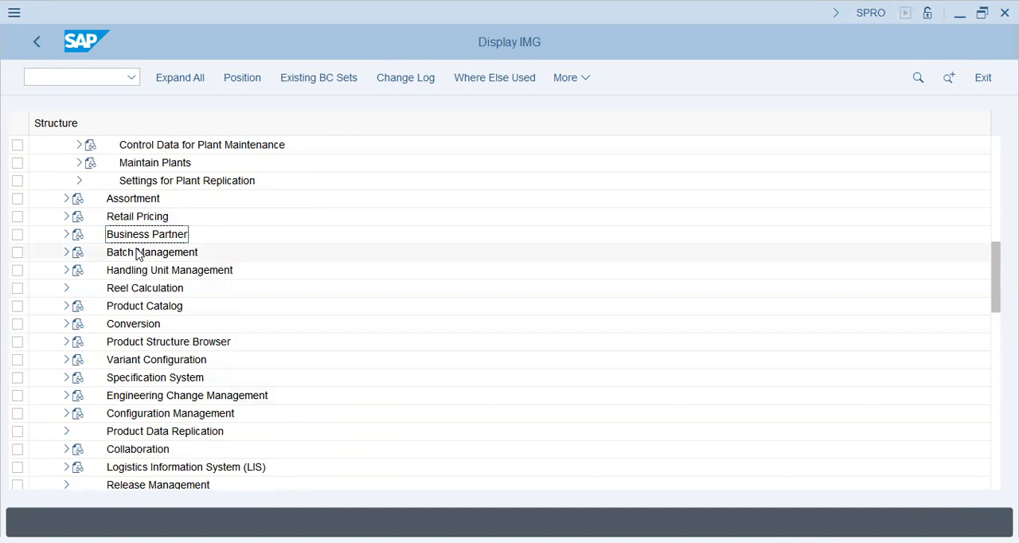
scroll(110, 198, "up", 2)
Expand Settings for Plant Replication under Plant Master and open Maintain Tables for Plant Transport
left_click(156, 218)
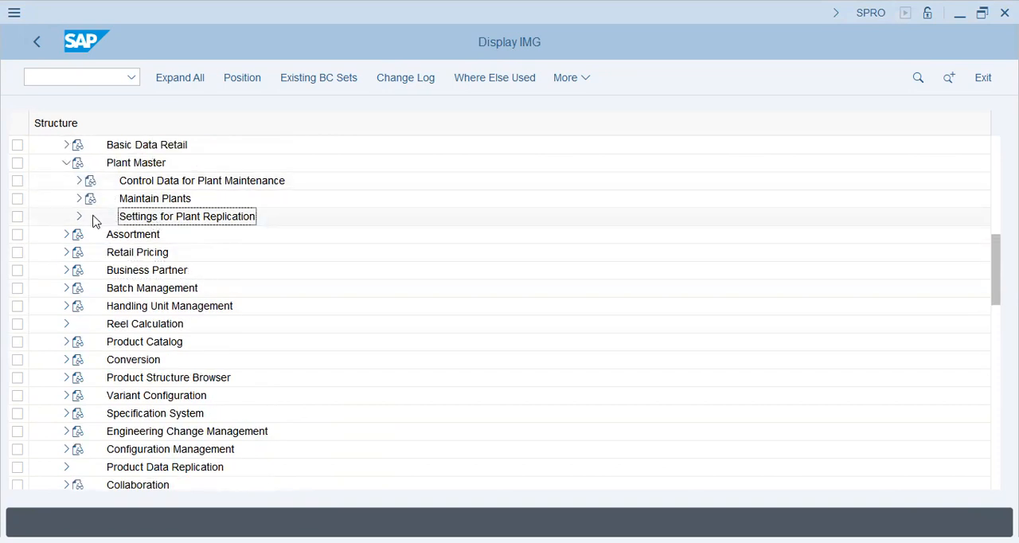
left_click(78, 216)
left_click(142, 253)
left_click(120, 253)
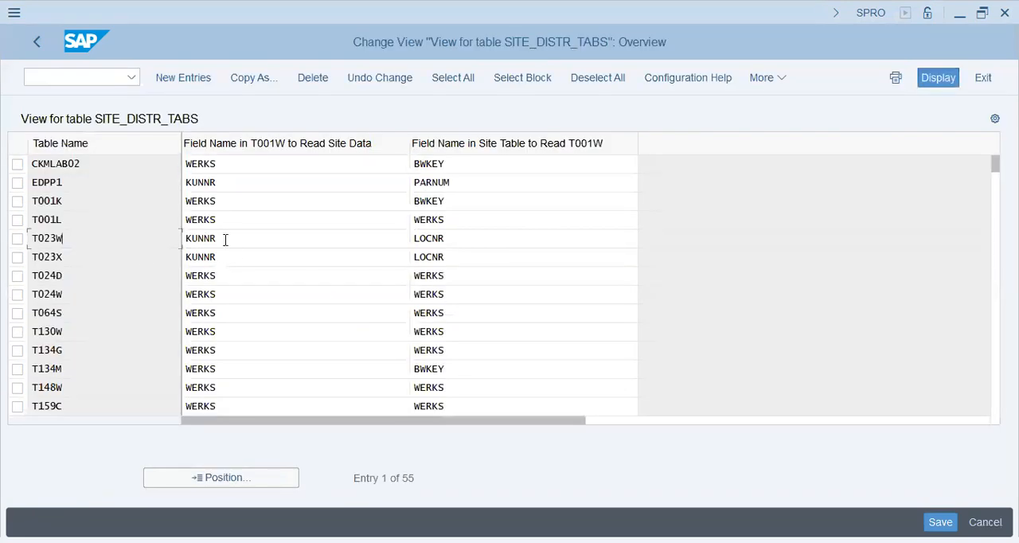
Examine the T001W and site table field names assigned to the first tables of SITE_DISTR_TABS, such as T023W and T134M
left_click(242, 226)
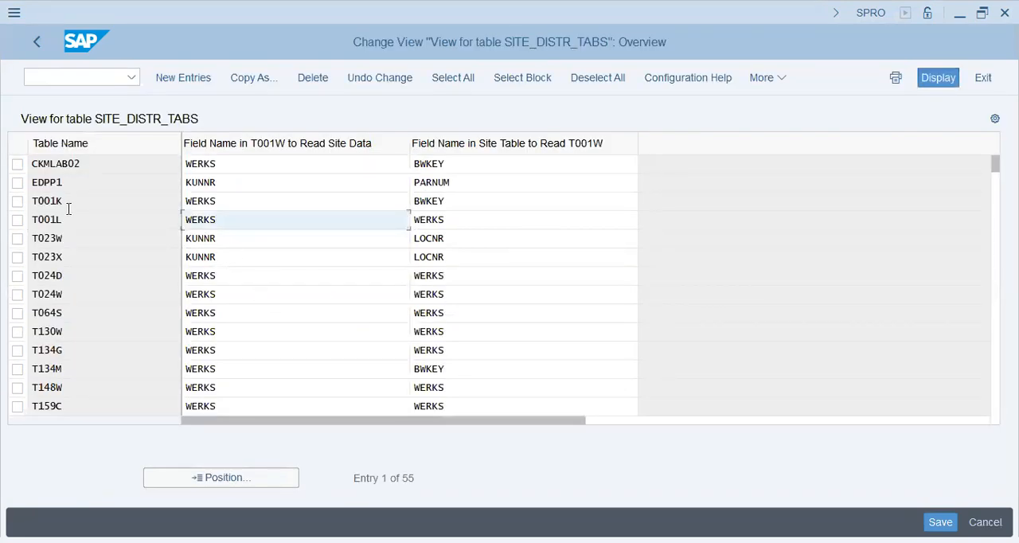
left_click(248, 256)
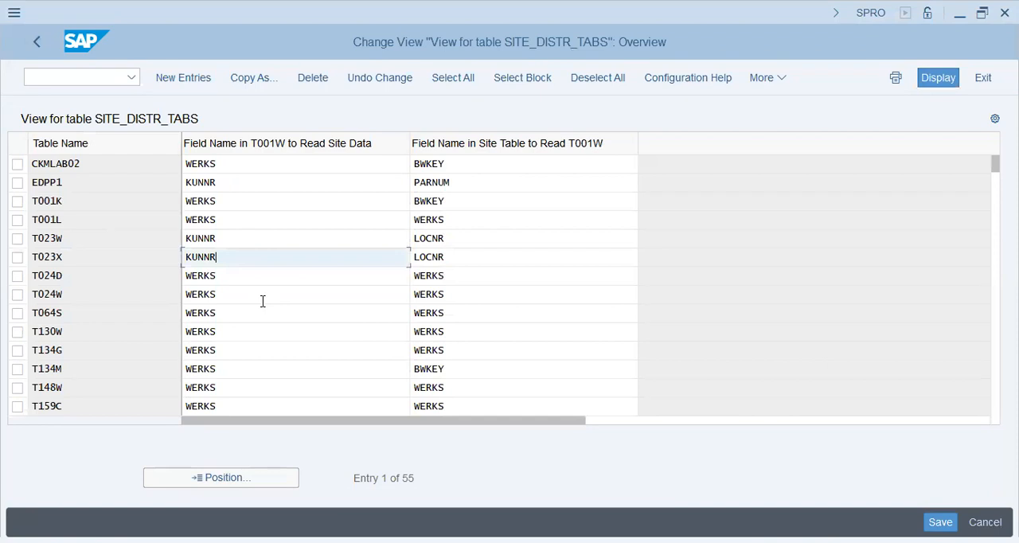
left_click(481, 251)
left_click(117, 280)
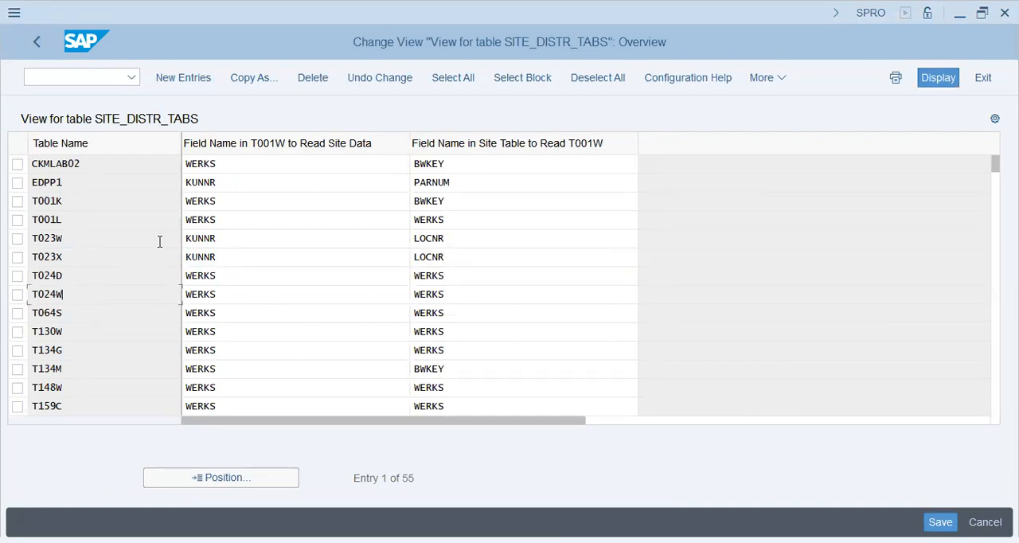
left_click(478, 238)
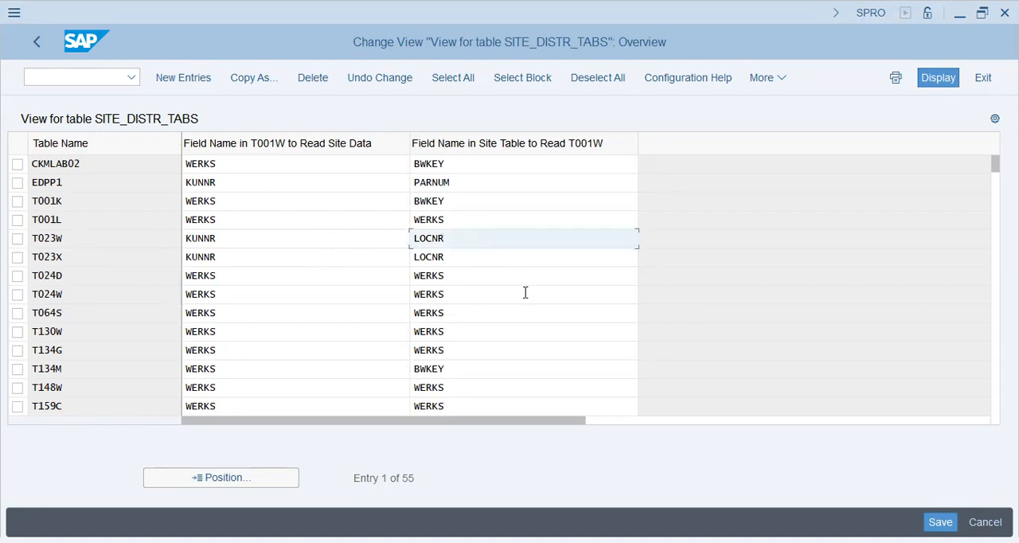
left_click(500, 353)
left_click(434, 371)
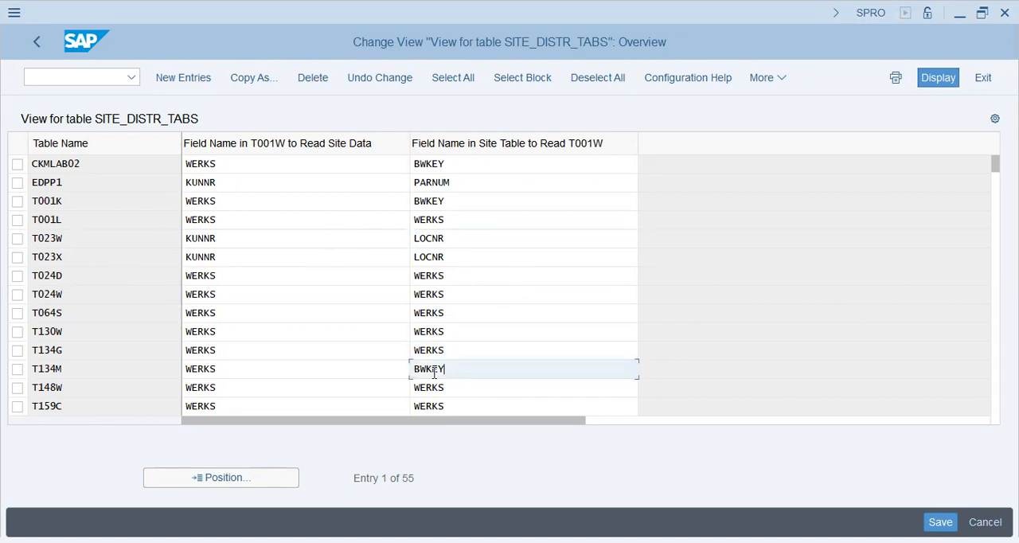
left_click(324, 374)
left_click(85, 75)
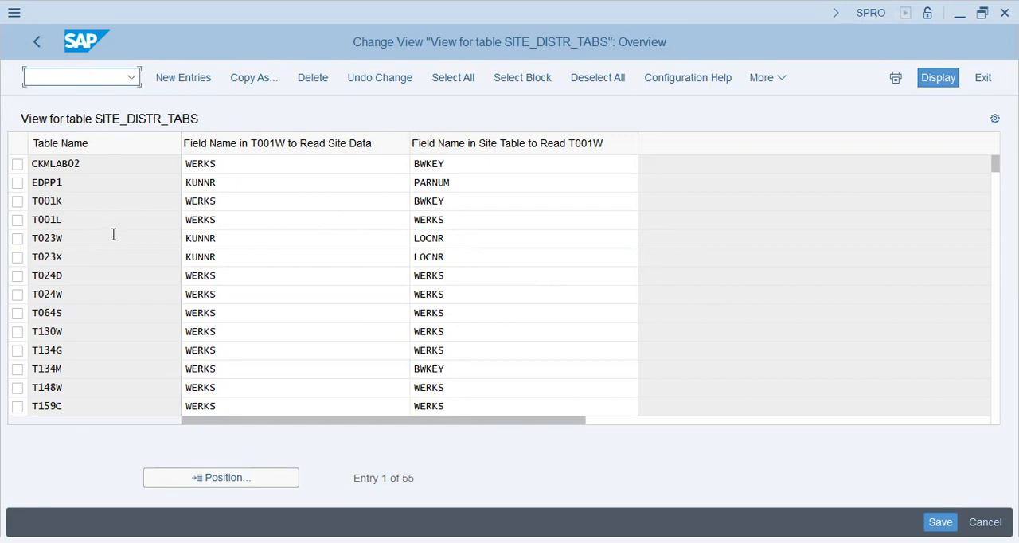
Move on to the entries from T159C and examine the table name and both field names of T16FW
left_click(353, 297)
key("Page_Down")
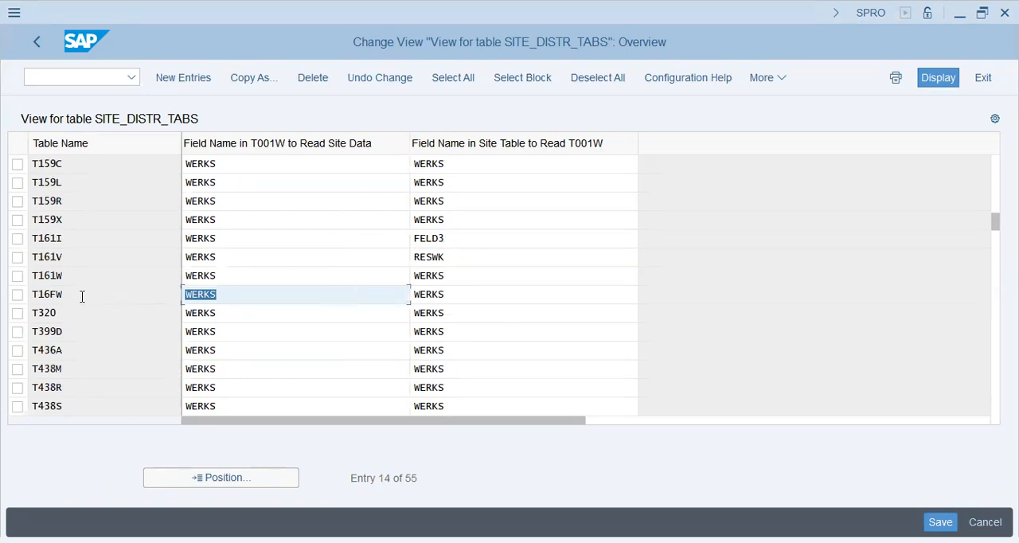
left_click_drag(82, 296, 9, 301)
left_click_drag(268, 301, 183, 303)
left_click_drag(468, 298, 382, 292)
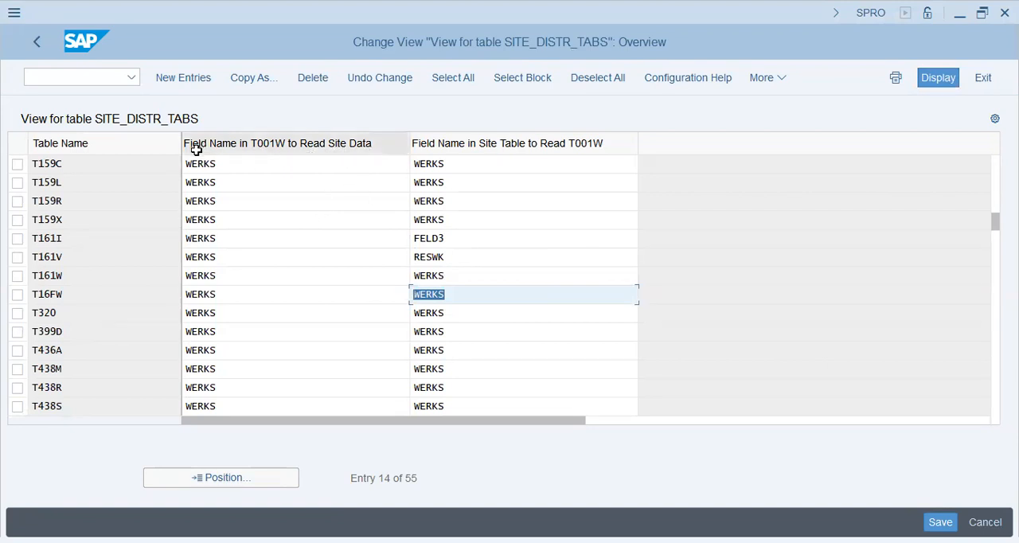
Examine the table name and both field names of the T161W entry, and return to the IMG structure
left_click_drag(217, 276, 164, 269)
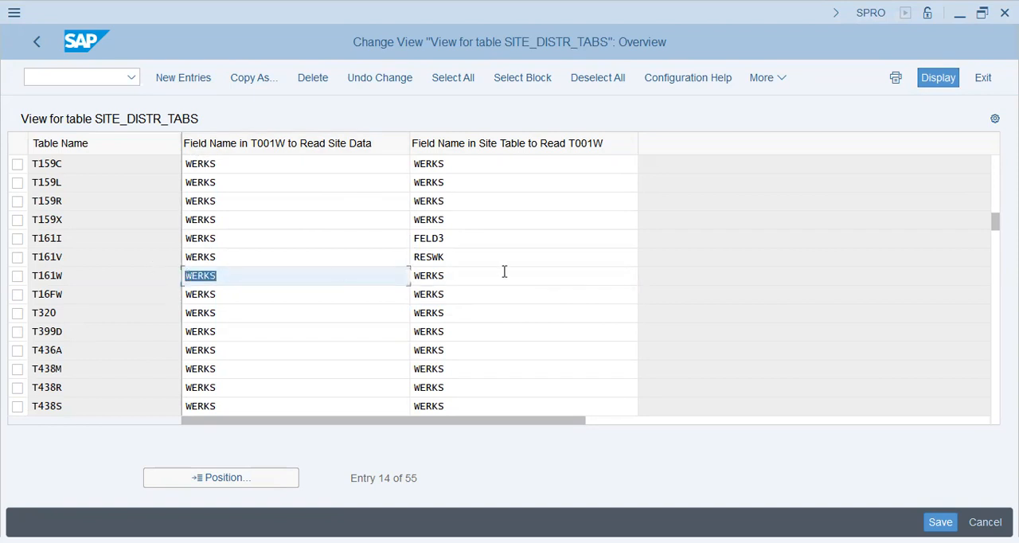
left_click(474, 276)
left_click(107, 273)
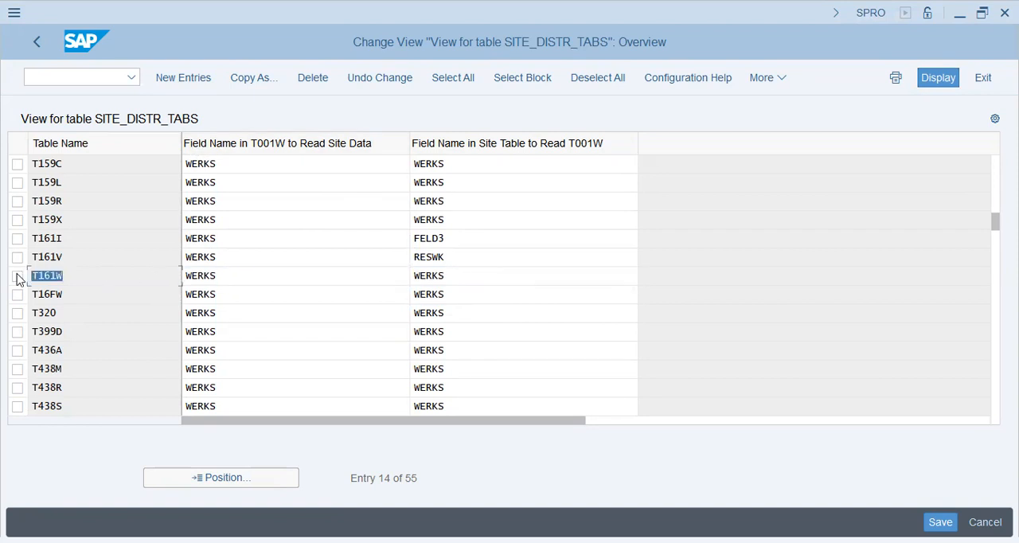
left_click(255, 275)
left_click(473, 277)
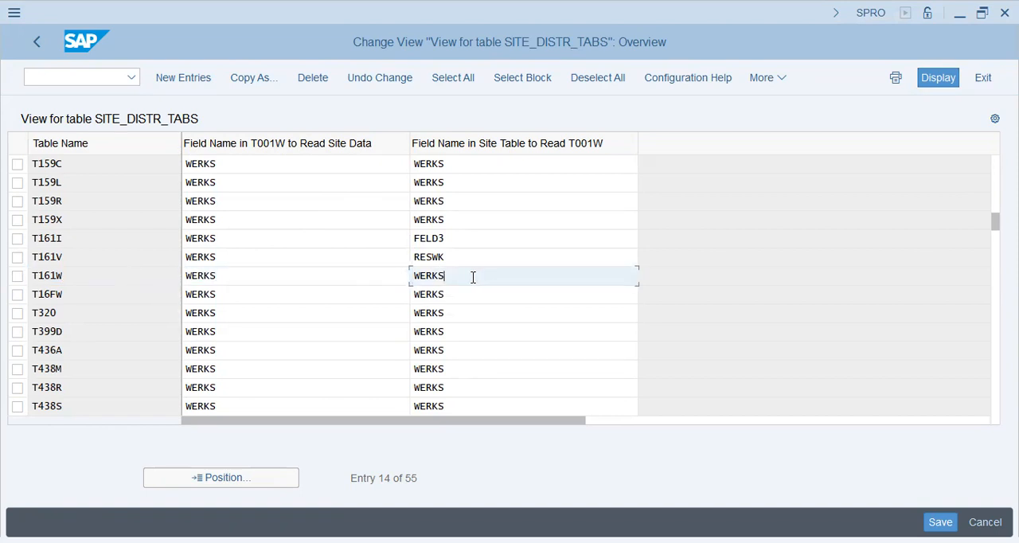
left_click(38, 43)
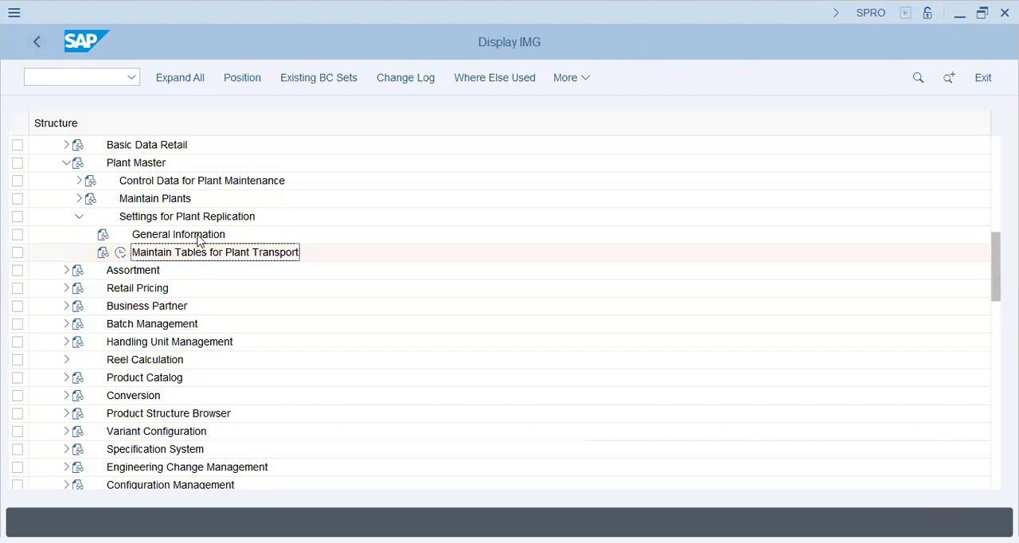
Collapse Plant Master and Logistics - General, and expand Materials Management in the IMG
left_click(66, 163)
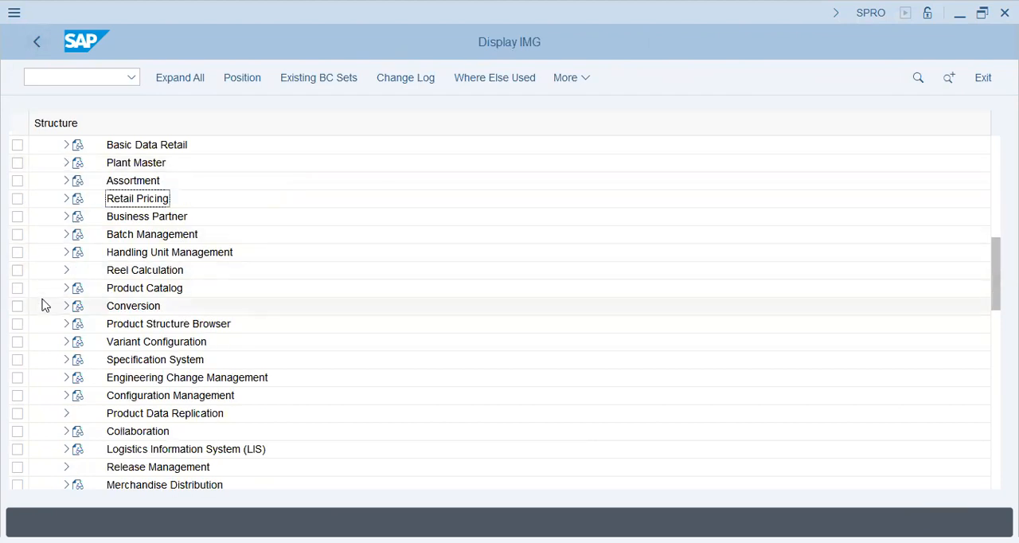
scroll(38, 216, "up", 3)
scroll(42, 209, "up", 2)
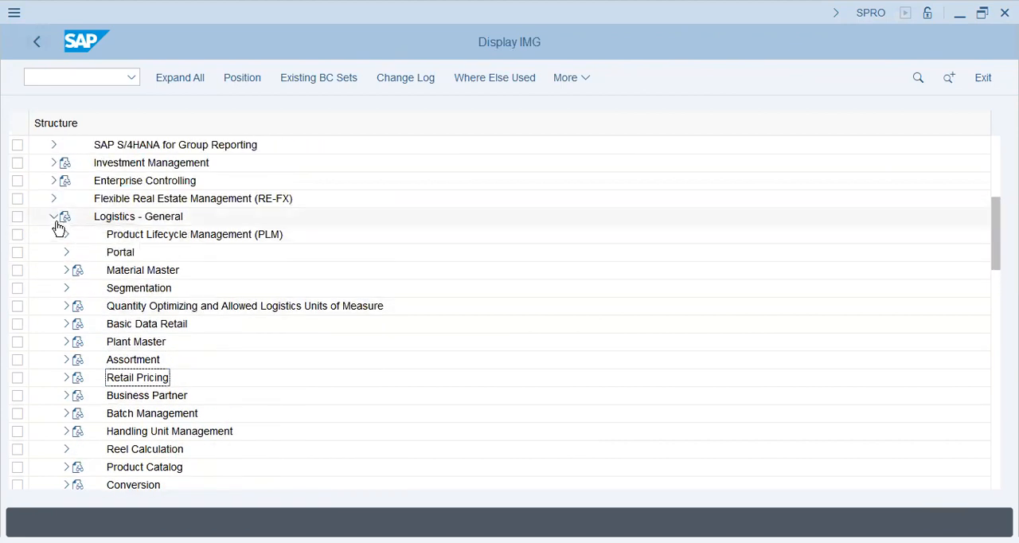
left_click(53, 217)
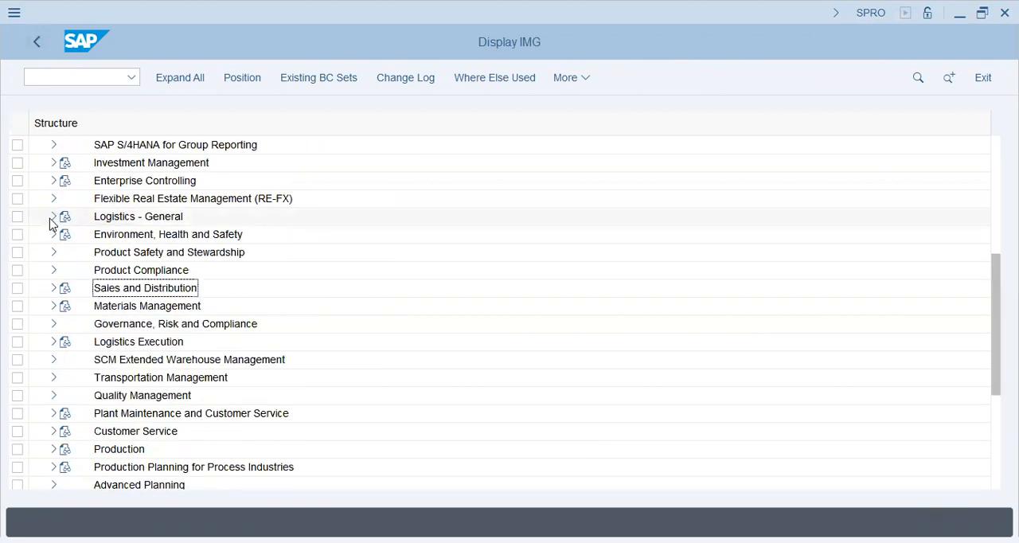
left_click(54, 306)
left_click(141, 326)
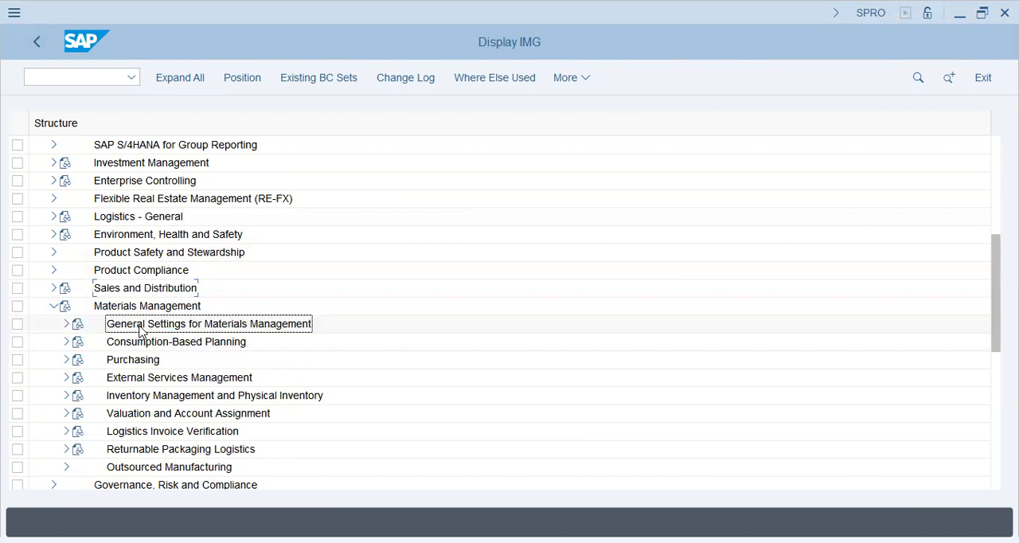
View the activities under General Settings for Materials Management, and expand the Purchasing node in its place
left_click(65, 325)
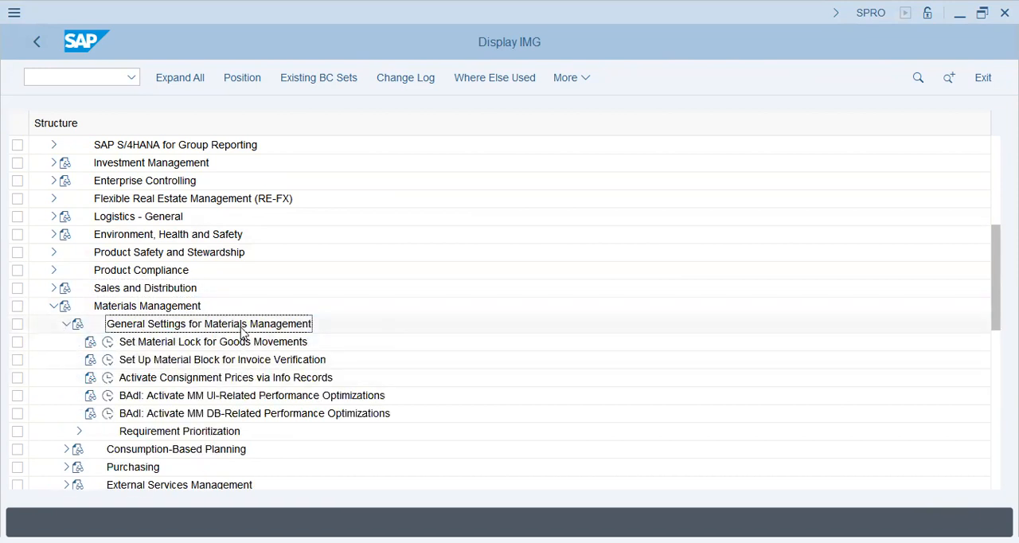
left_click(66, 324)
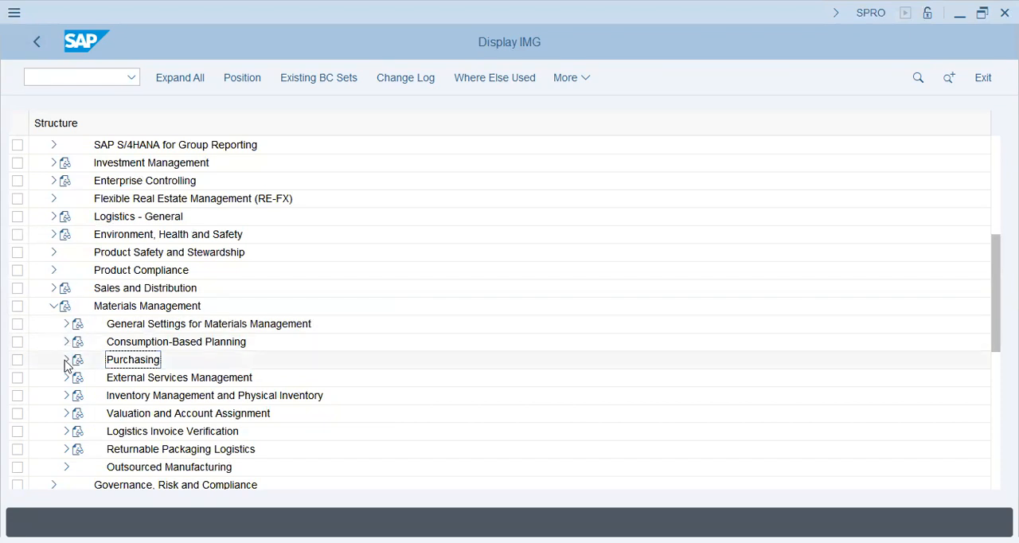
scroll(163, 292, "down", 3)
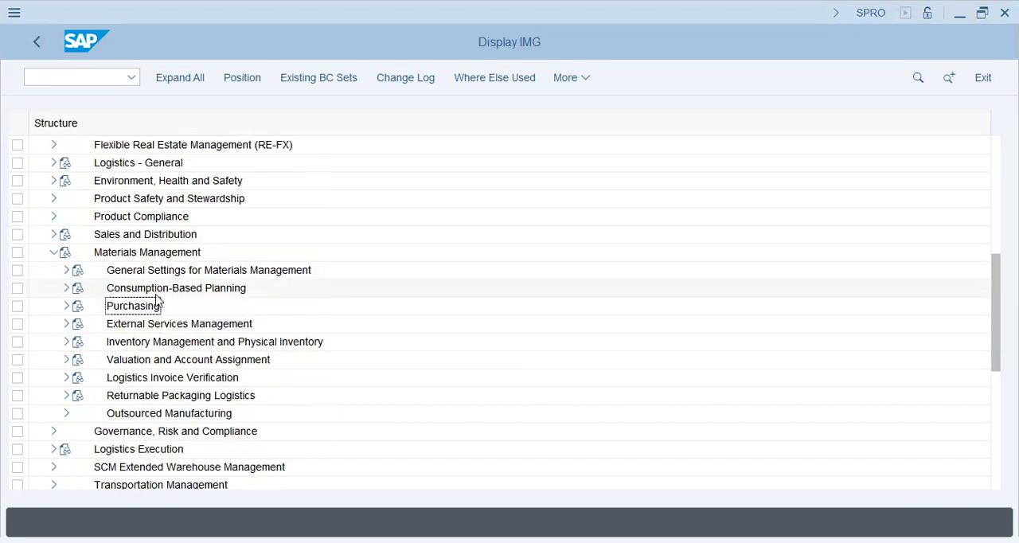
left_click(66, 306)
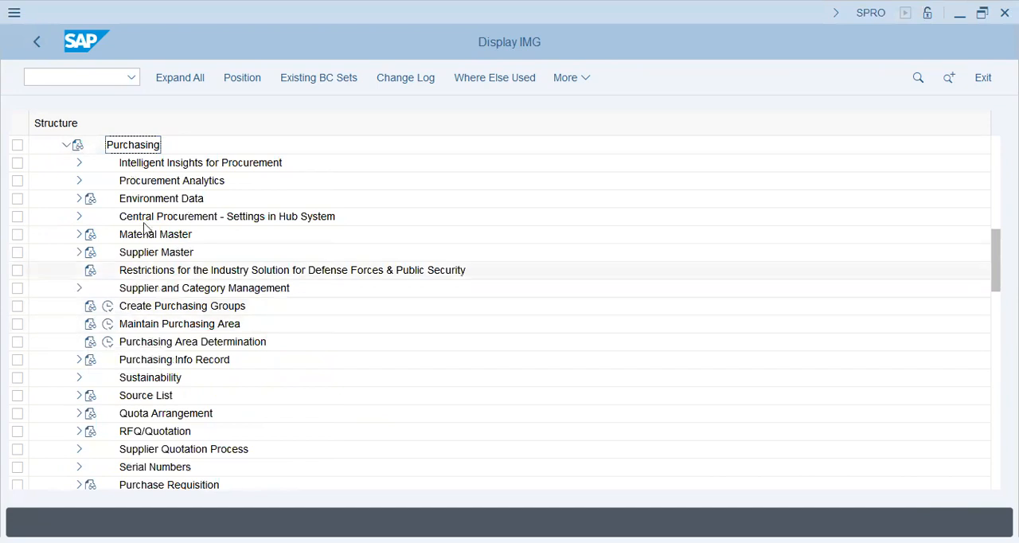
Look through the Purchasing nodes from Intelligent Insights for Procurement down to Business Add-Ins for Purchasing
left_click(159, 164)
left_click(161, 325)
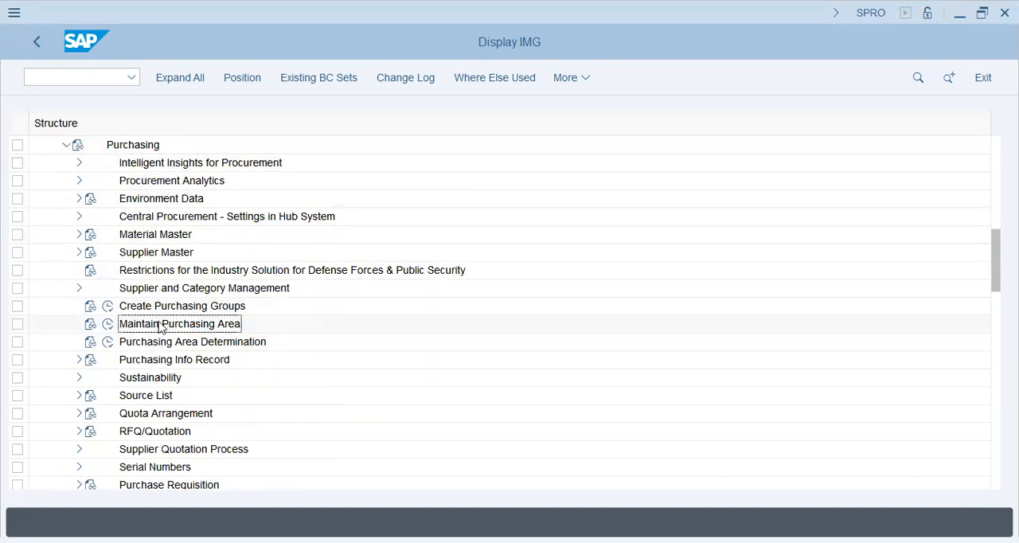
scroll(177, 334, "down", 5)
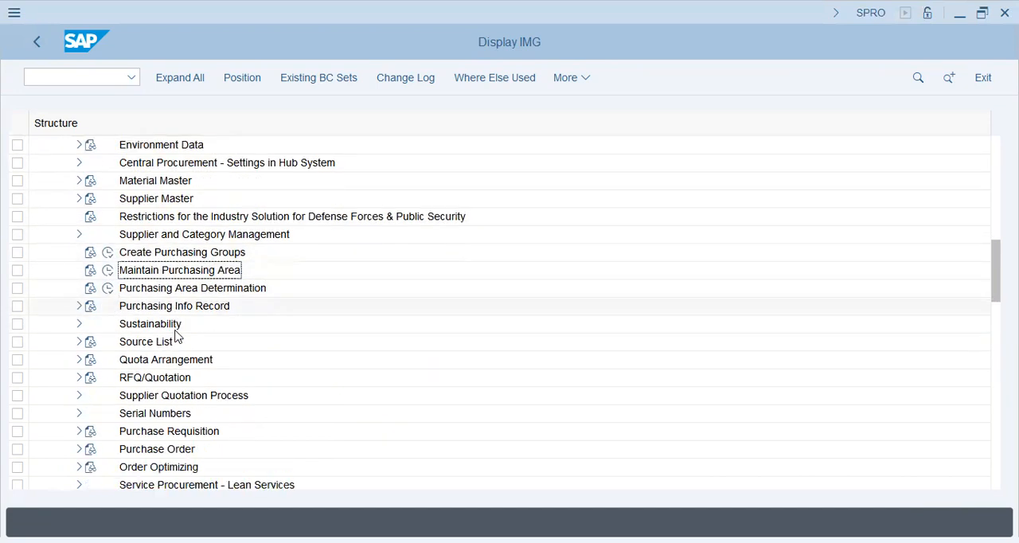
scroll(188, 398, "down", 6)
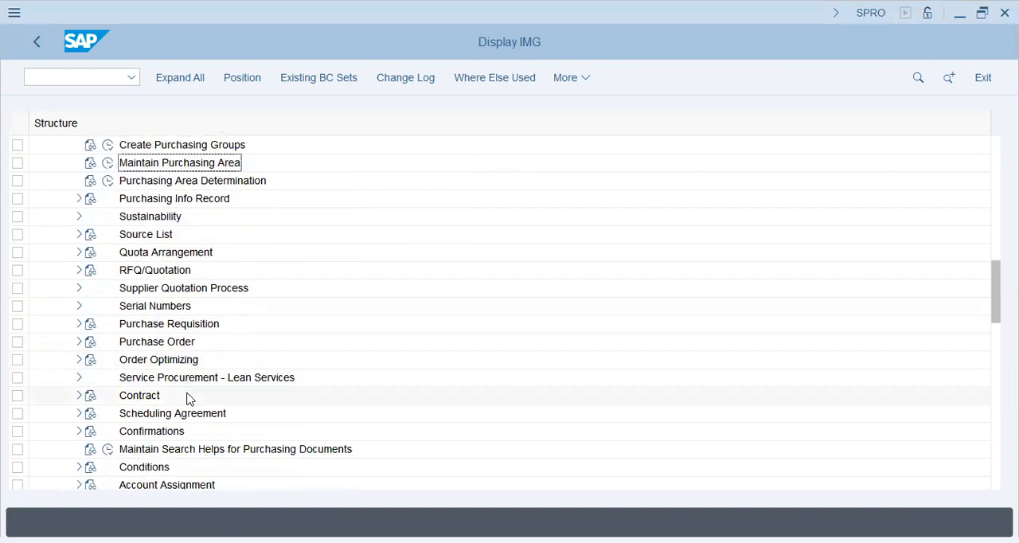
scroll(189, 398, "down", 6)
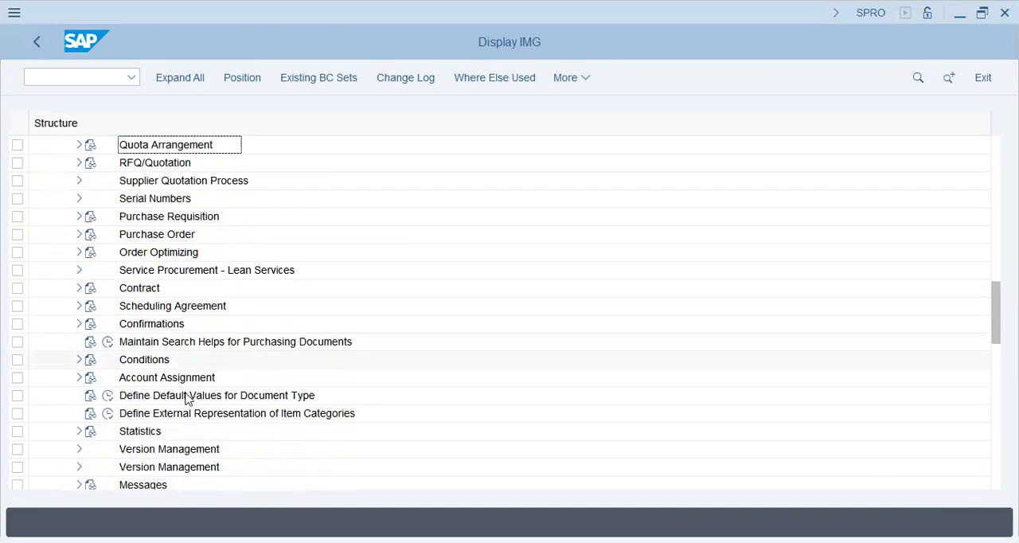
scroll(189, 398, "down", 7)
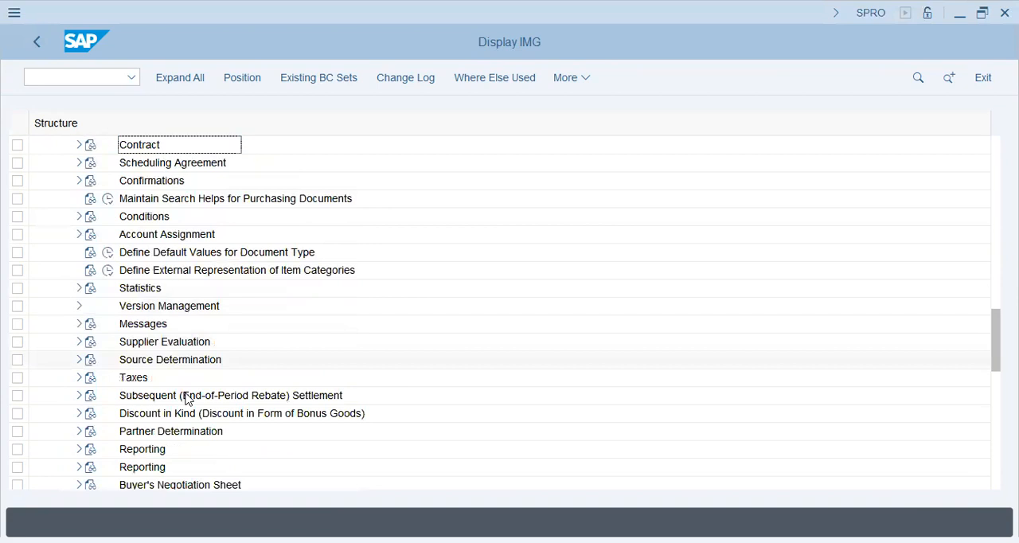
scroll(188, 398, "down", 8)
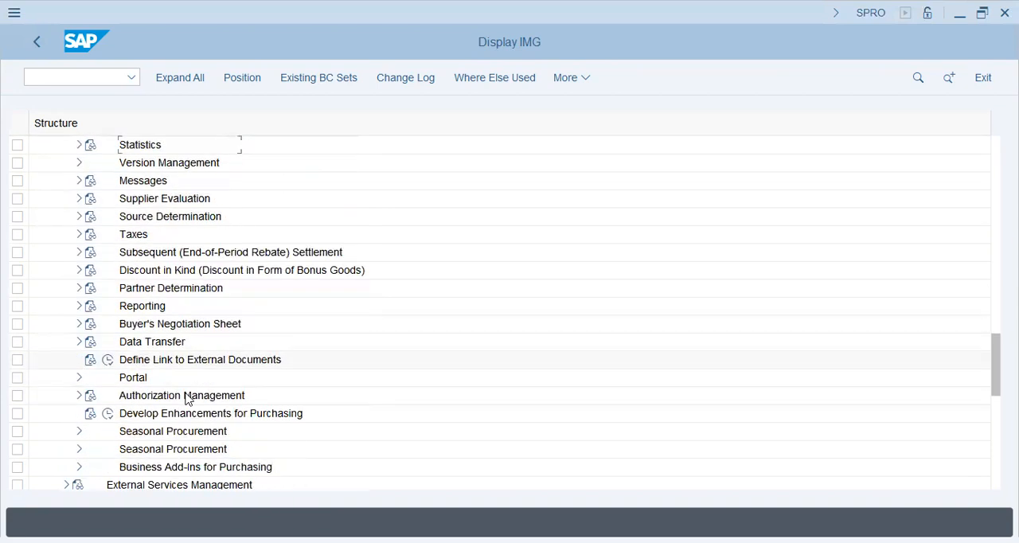
Review the Purchasing nodes back up through Scheduling Agreement and Source List, and open Create Purchasing Groups
scroll(188, 398, "up", 13)
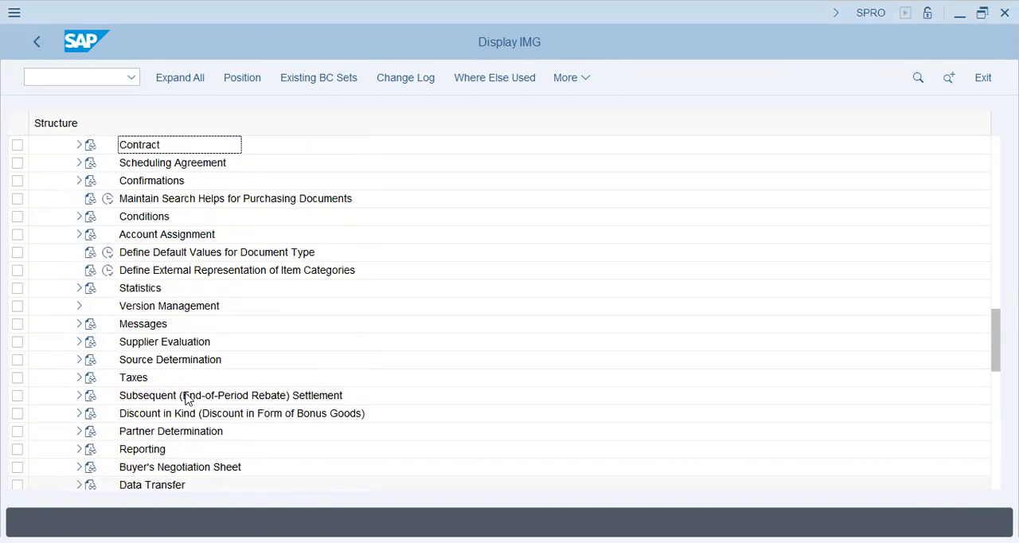
scroll(189, 396, "up", 4)
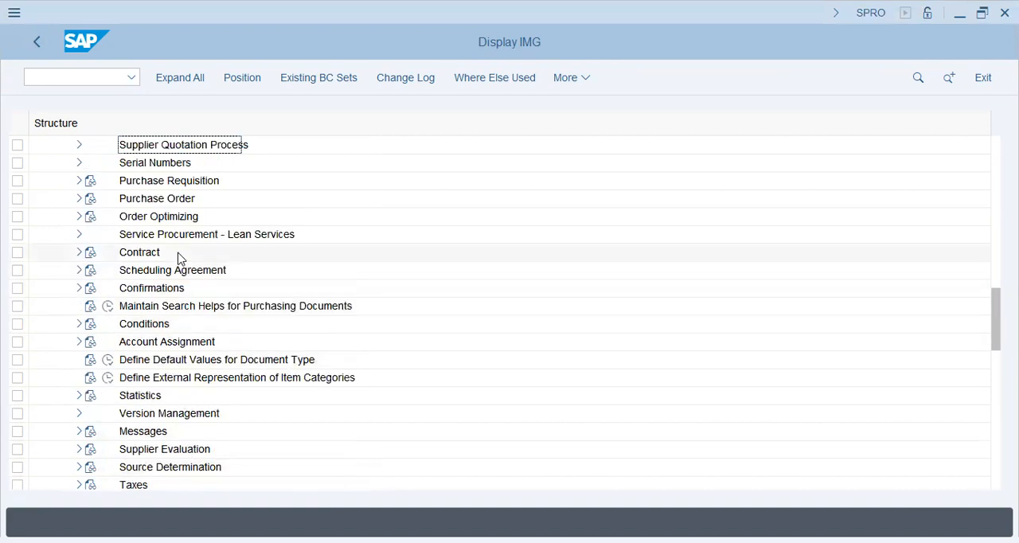
left_click(182, 306)
scroll(177, 268, "up", 2)
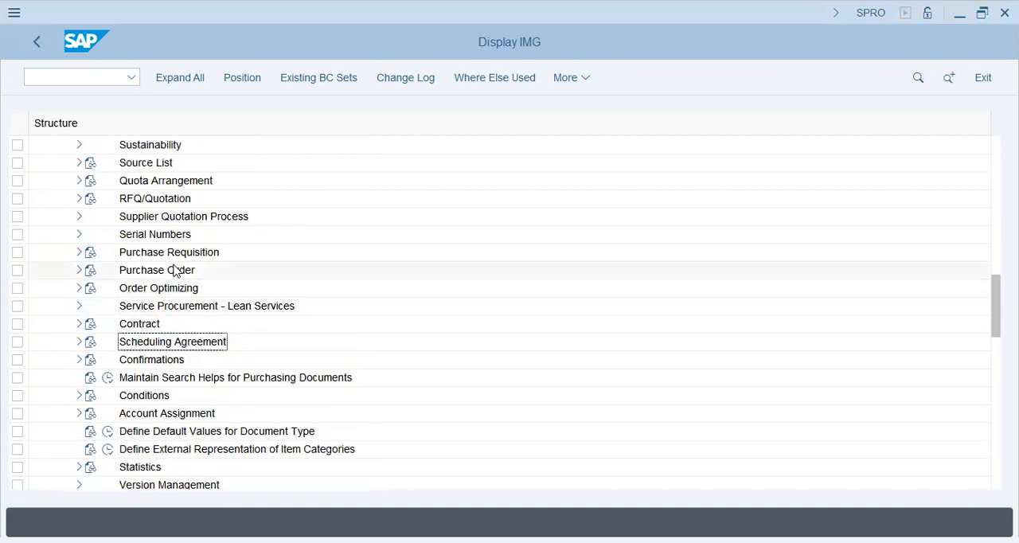
scroll(176, 232, "up", 4)
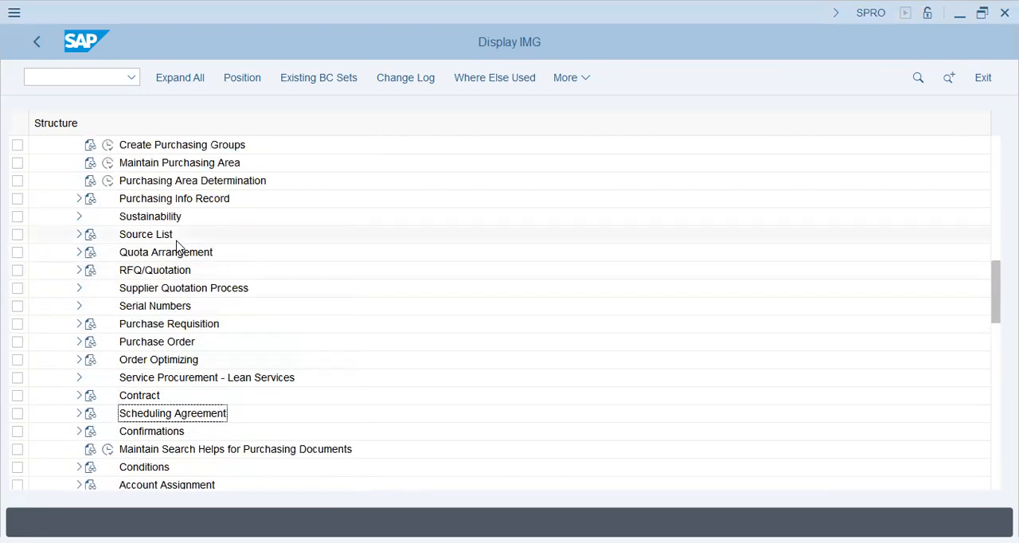
left_click(175, 204)
left_click(169, 235)
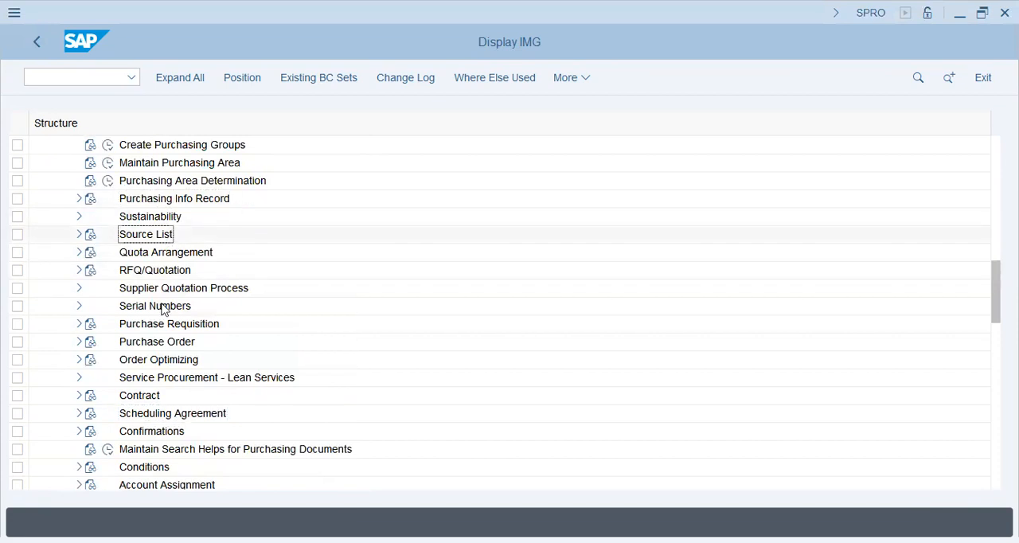
scroll(168, 323, "up", 3)
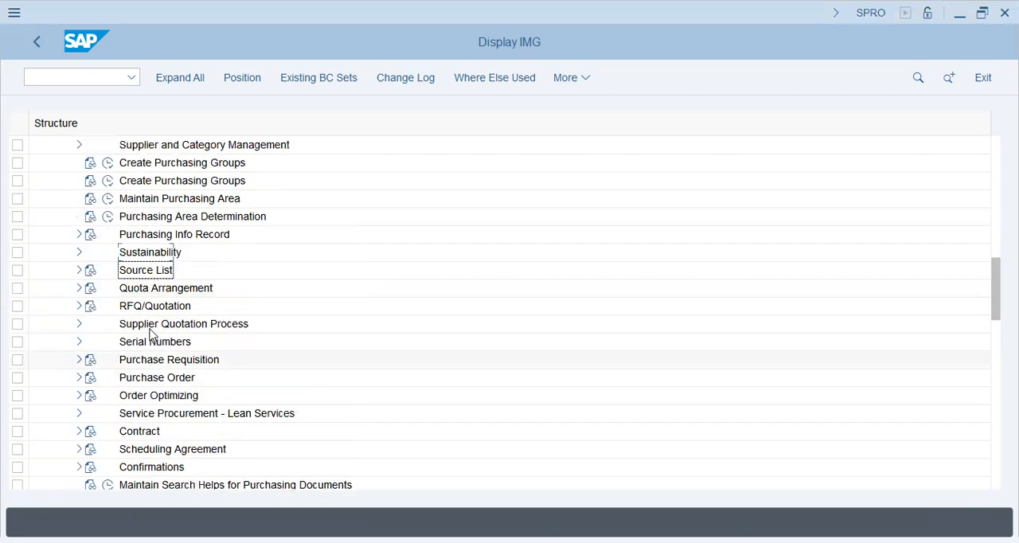
left_click(107, 200)
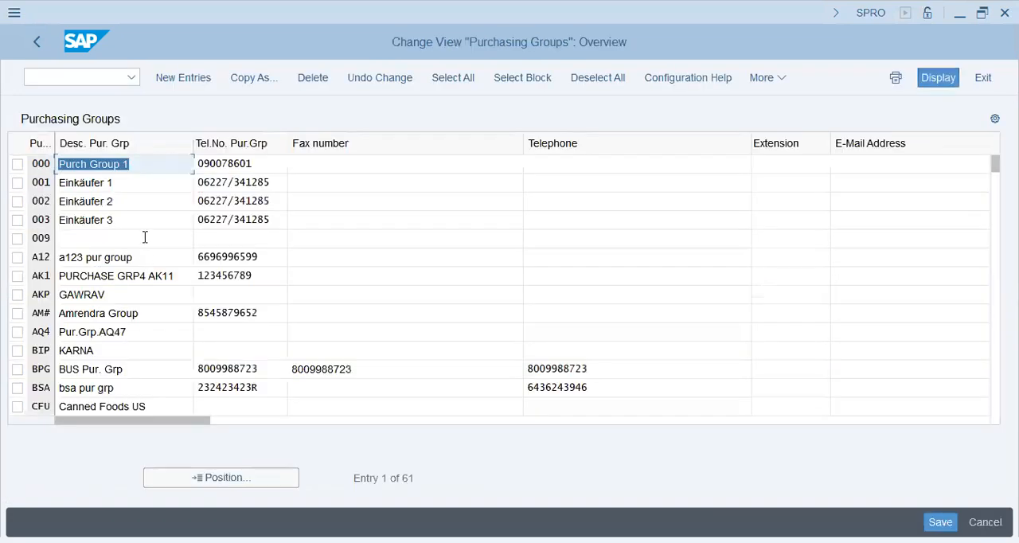
Start a new purchasing group entry and enter pop as its group key
left_click(145, 237)
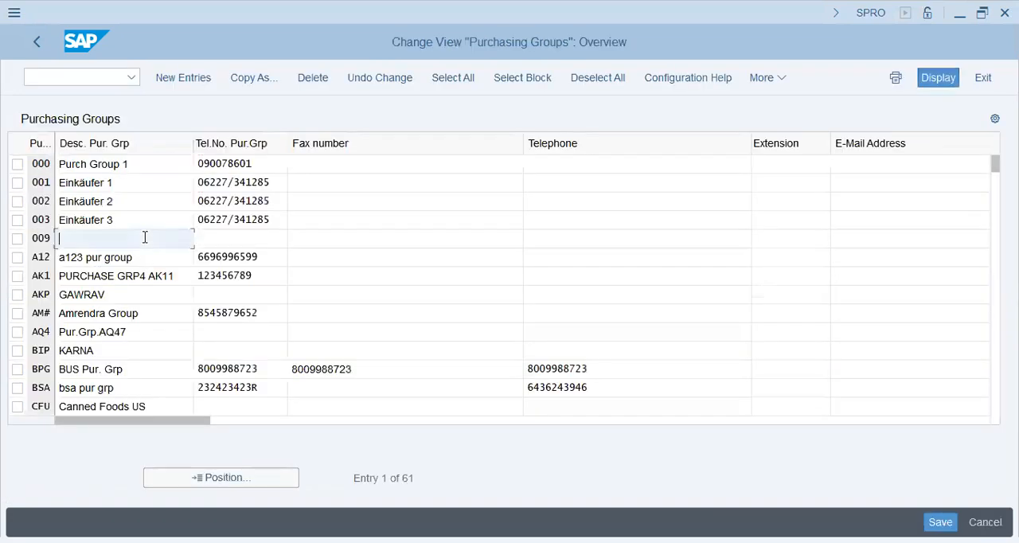
left_click(200, 77)
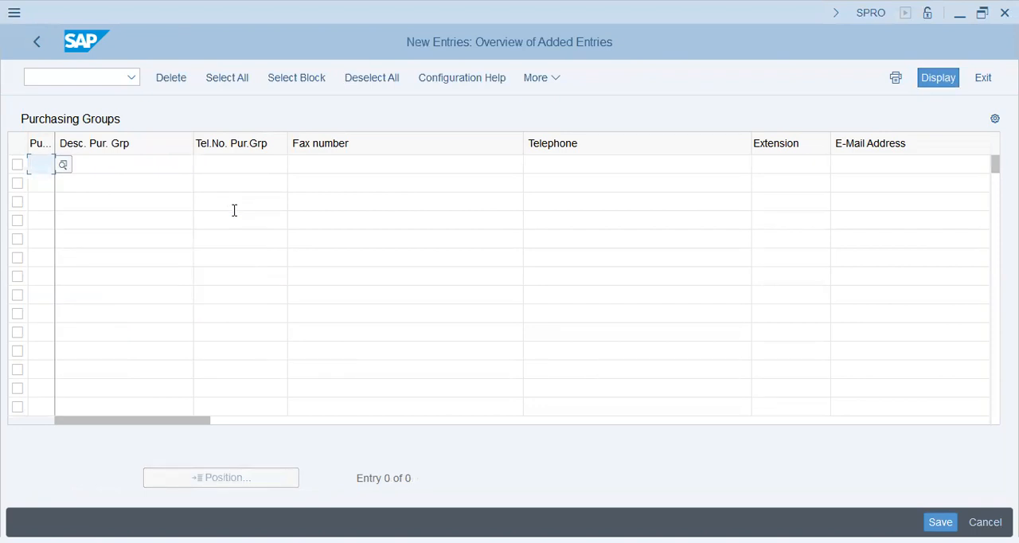
type("pop")
key("Tab")
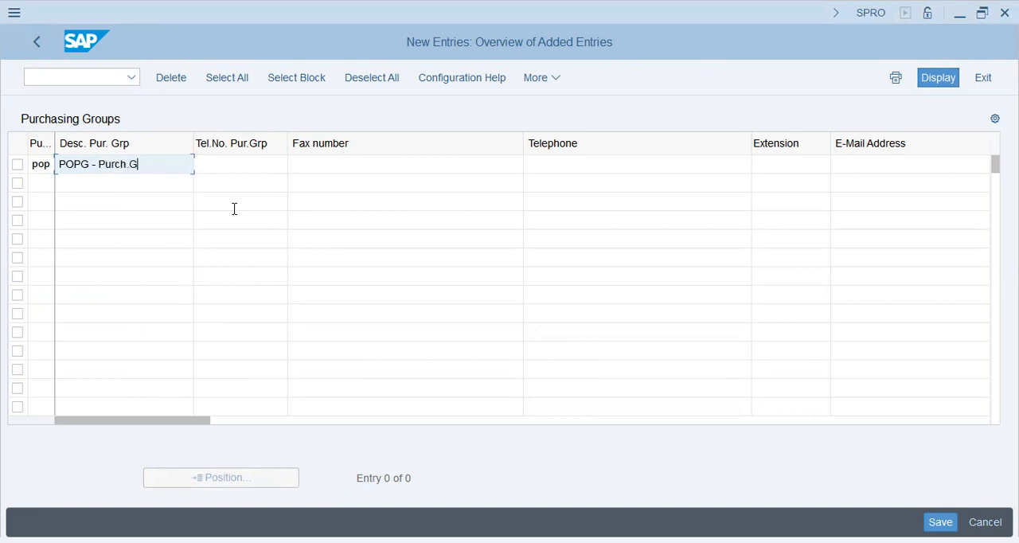
Describe the new purchasing group as POPG - Purch.Grp and fill in its telephone number
key("Tab")
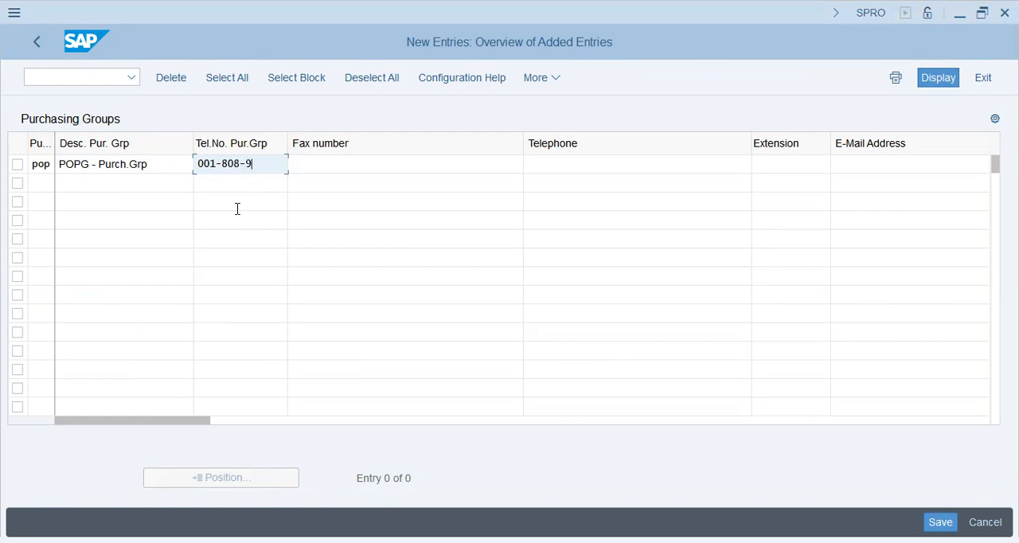
left_click(238, 208)
right_click(235, 212)
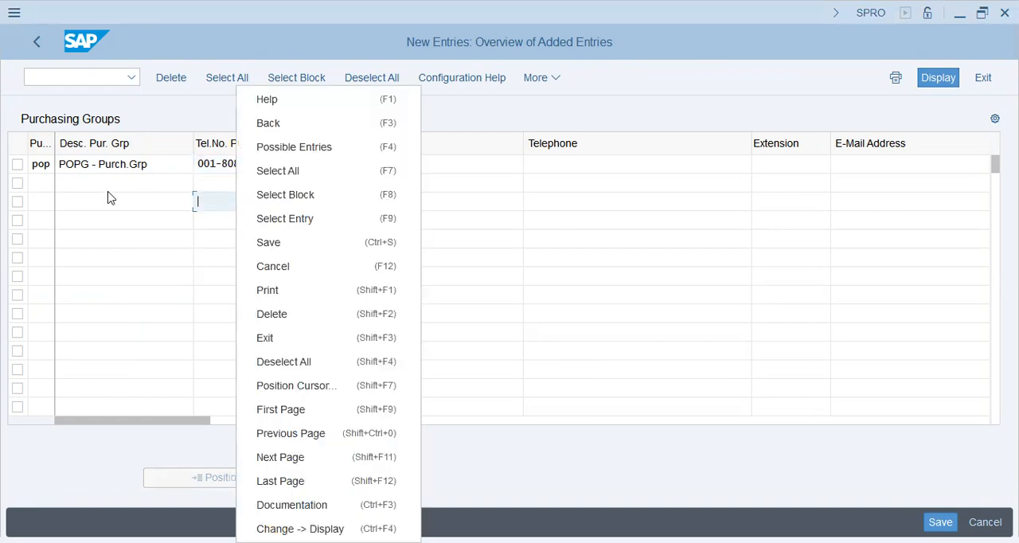
key("Escape")
left_click(275, 163)
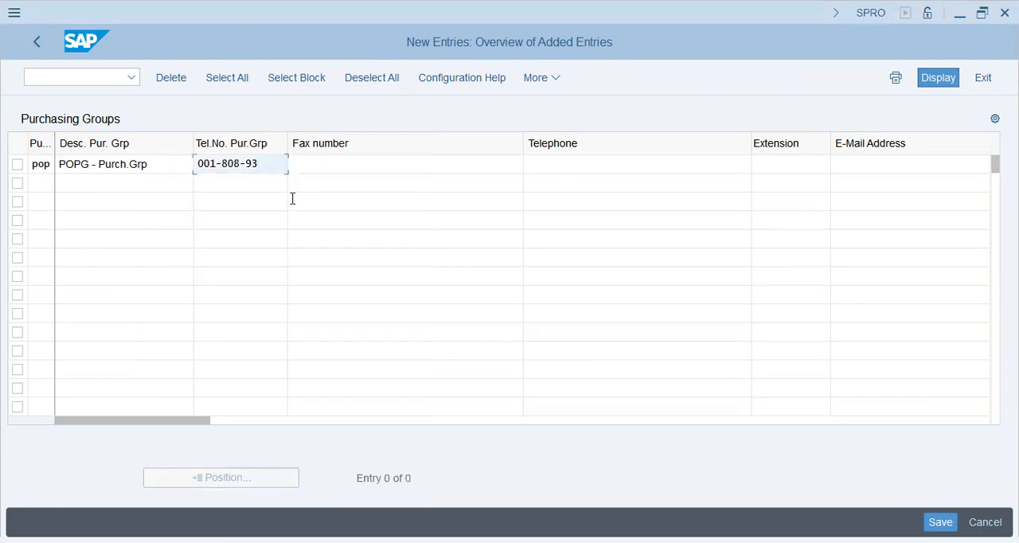
Complete the purchasing group entry and save it to the proposed customizing request
key("Tab")
key("Tab")
key("Tab")
key("ctrl+s")
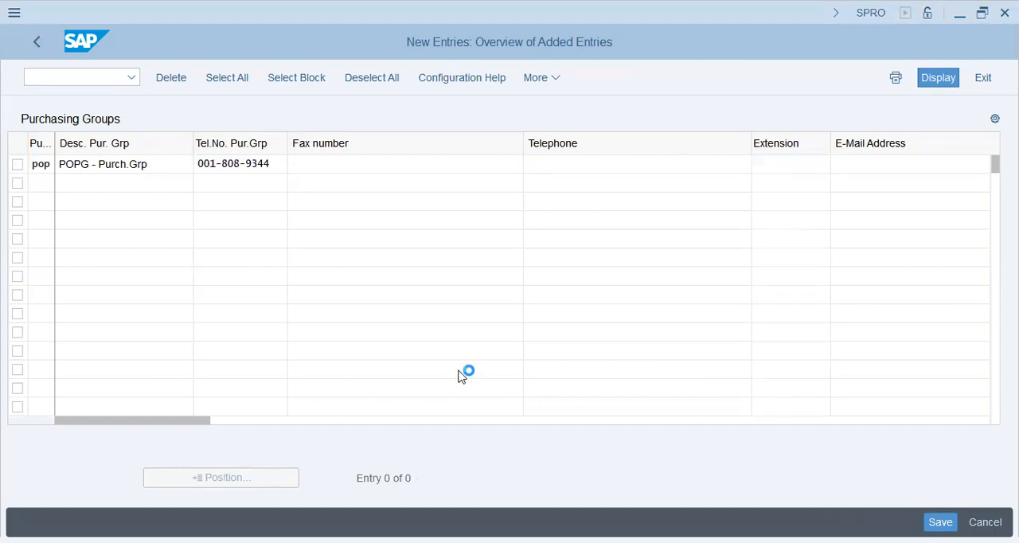
left_click(336, 344)
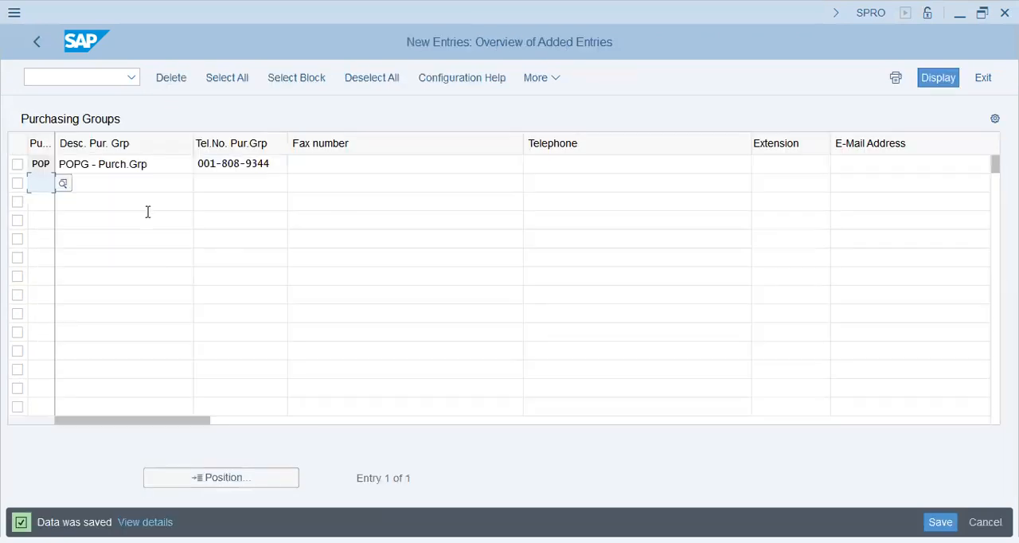
left_click(168, 166)
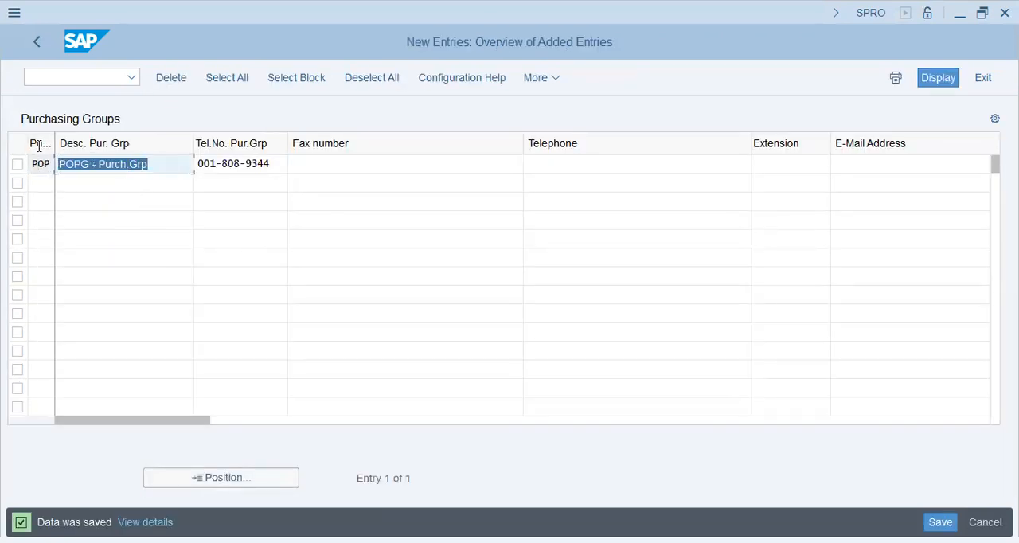
Return to the IMG, open Maintain Purchasing Area and review the existing purchasing areas
left_click(35, 42)
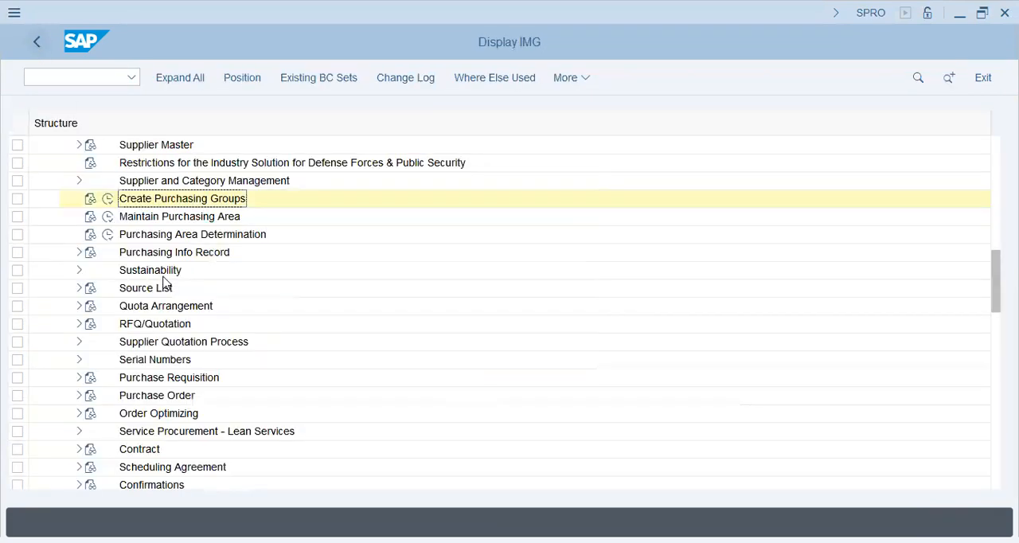
left_click(106, 218)
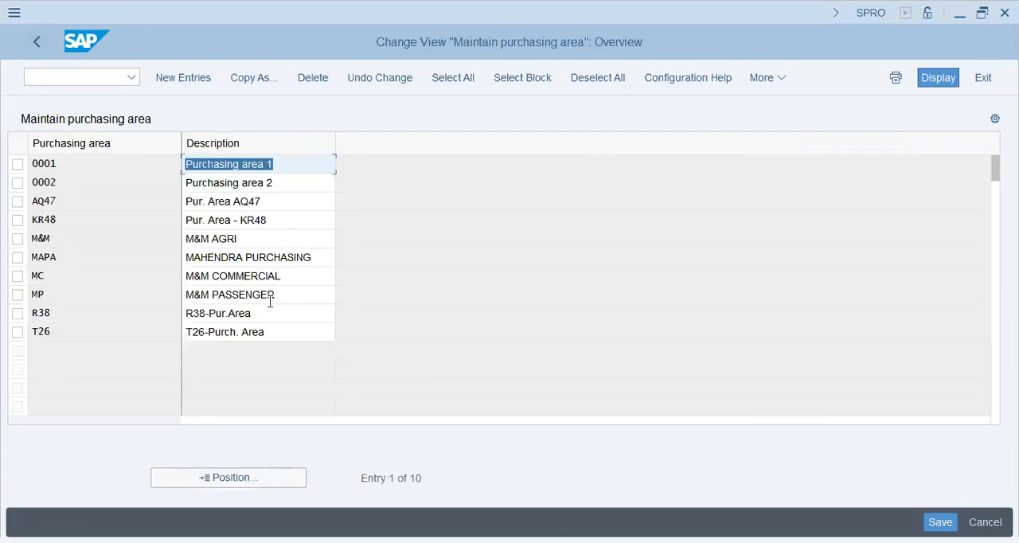
left_click(313, 257)
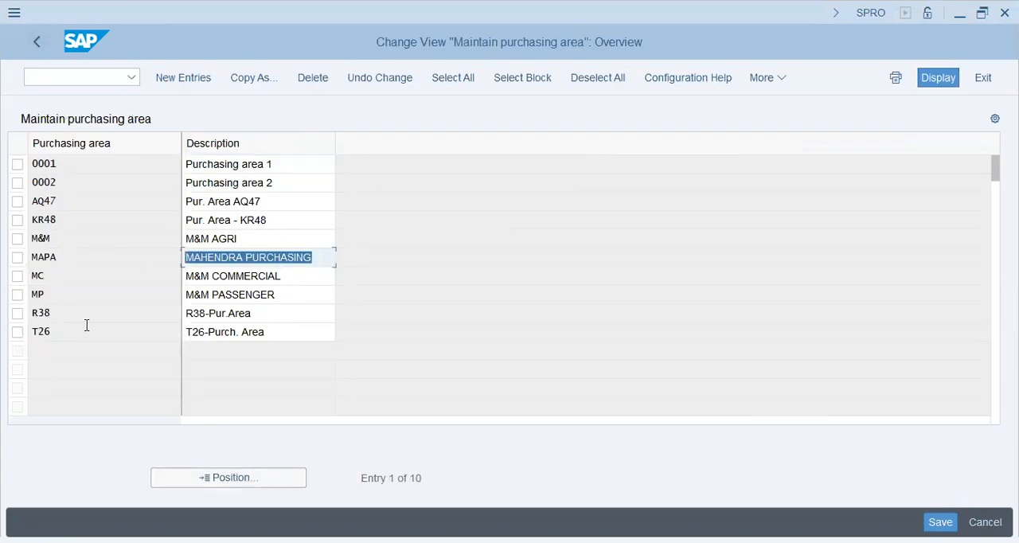
left_click(290, 274)
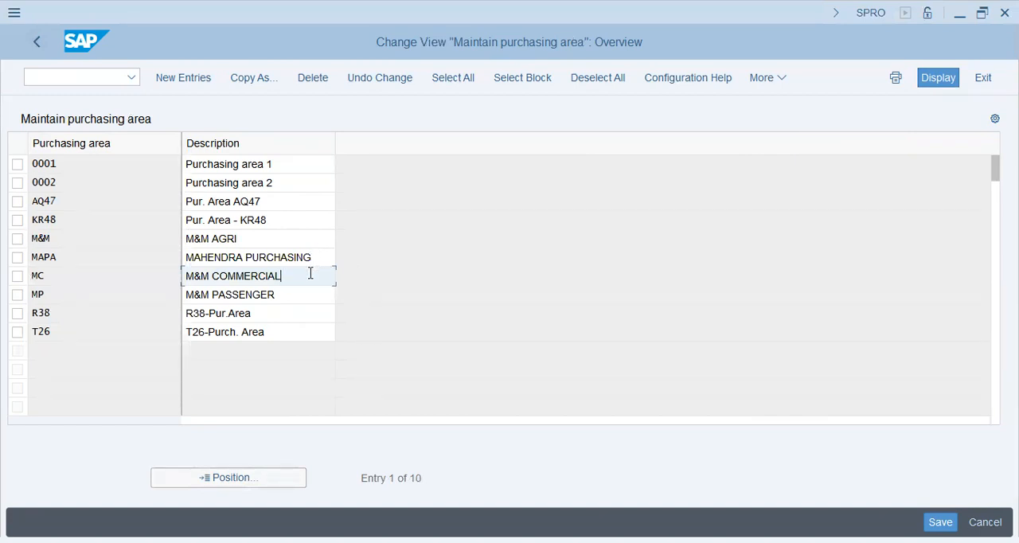
left_click(252, 178)
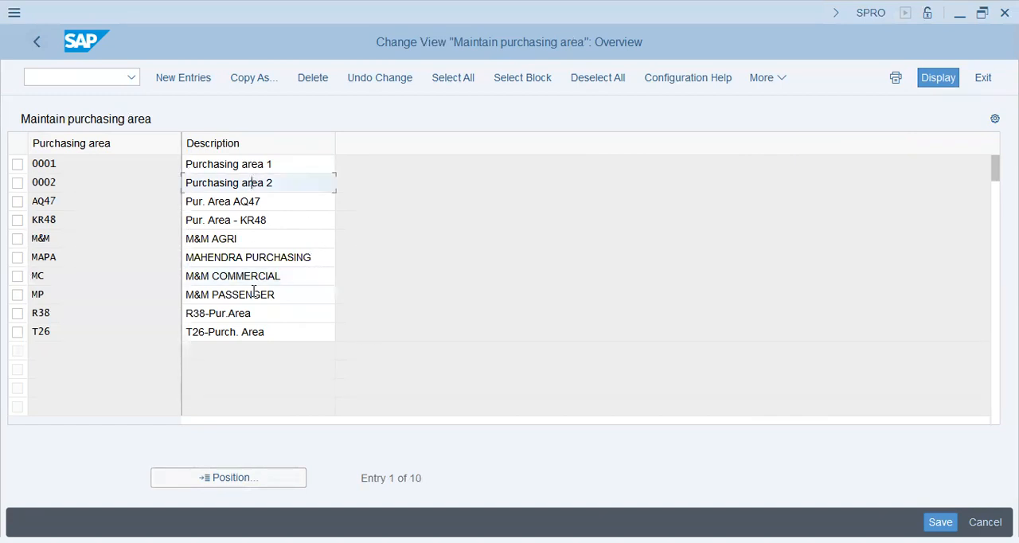
Create purchasing area popg with the description POP-G Pur.Area and save it to the proposed customizing request
left_click(191, 77)
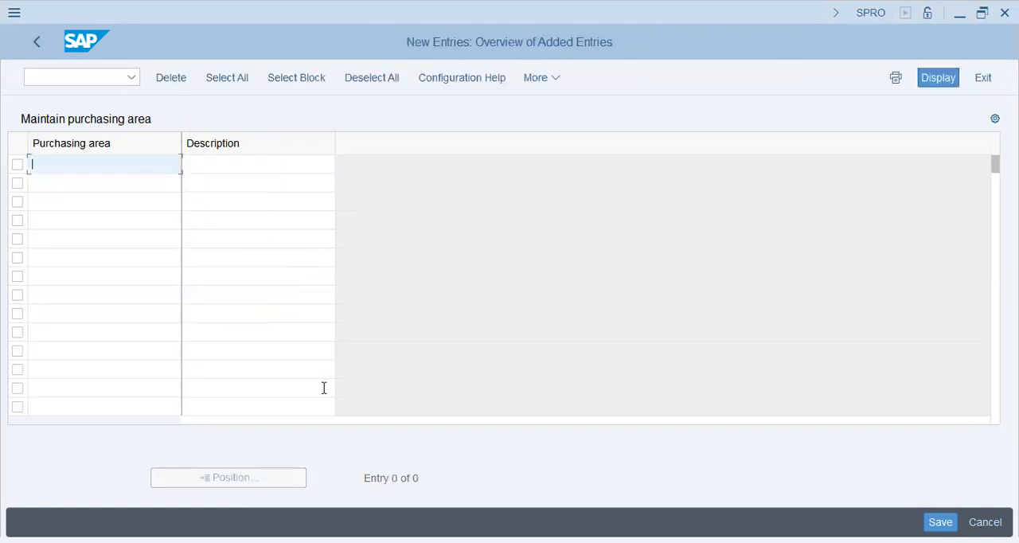
type("popg")
key("Tab")
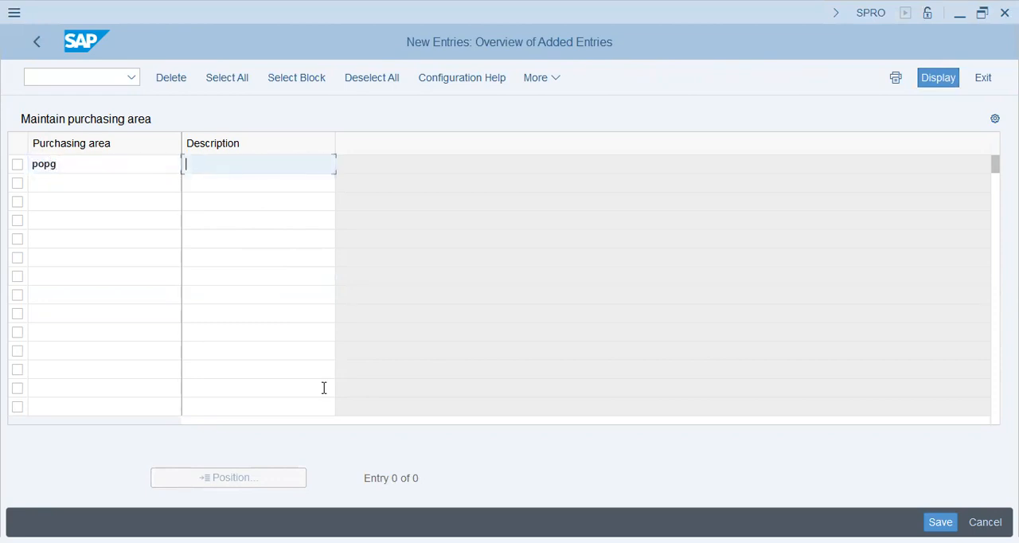
type("POP-G Pur.Area")
key("Return")
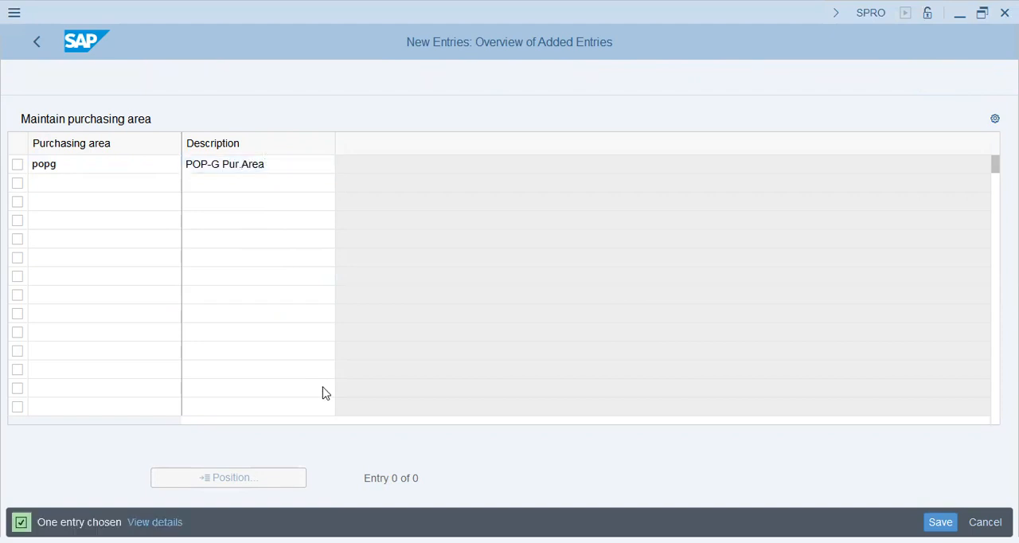
key("ctrl+s")
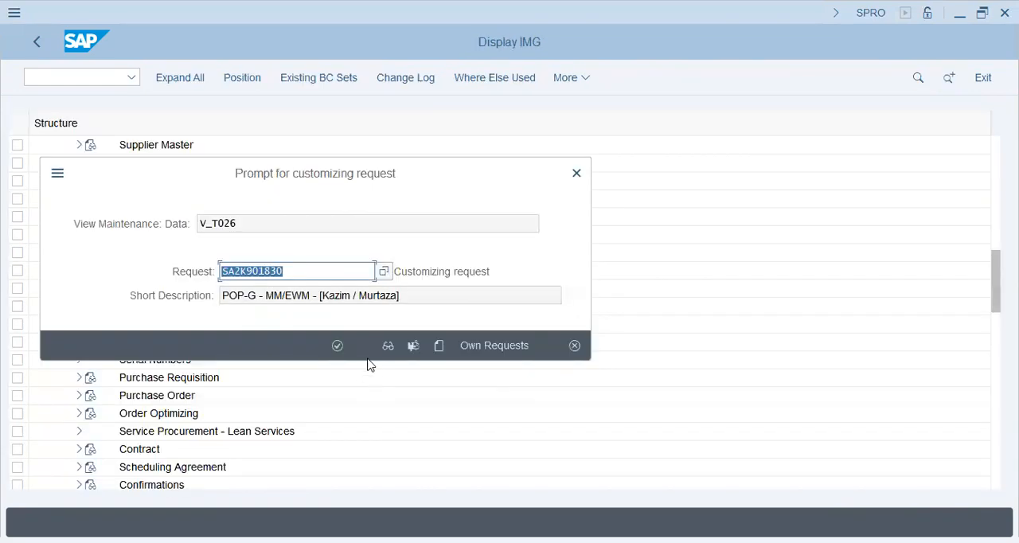
left_click(338, 345)
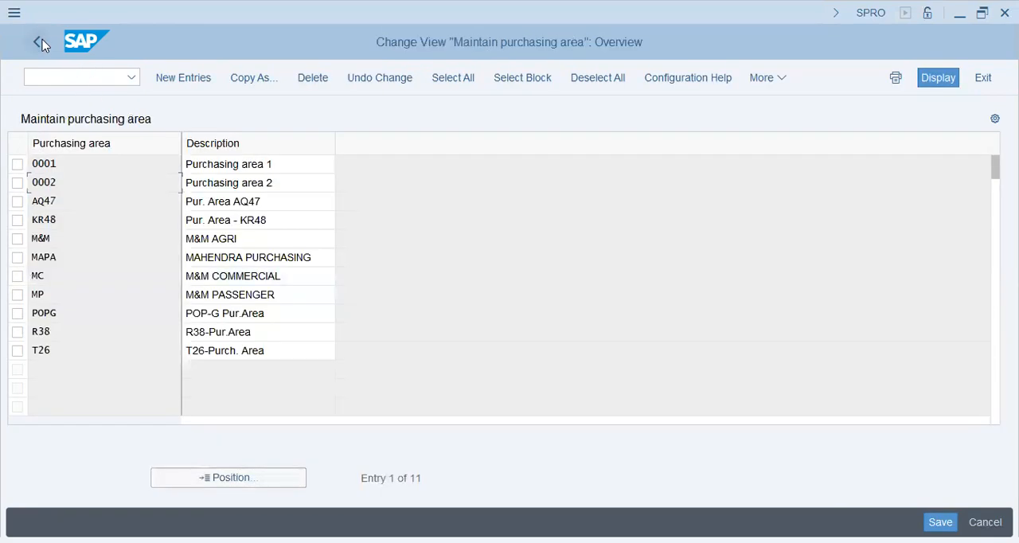
Open Purchasing Area Determination from the IMG and review how organizations, groups and areas are assigned
left_click(37, 42)
left_click(109, 237)
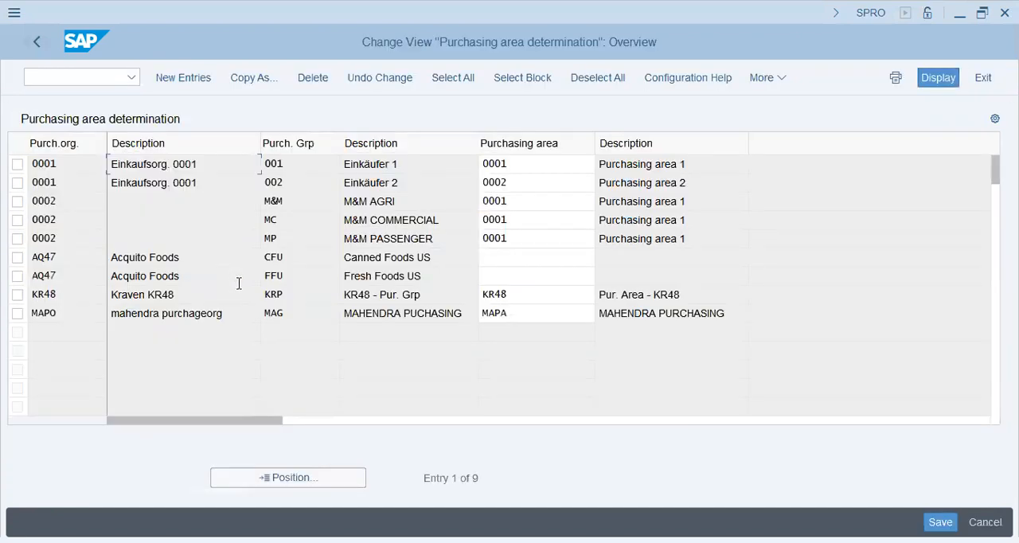
left_click(407, 293)
left_click(71, 163)
left_click(291, 163)
left_click(516, 165)
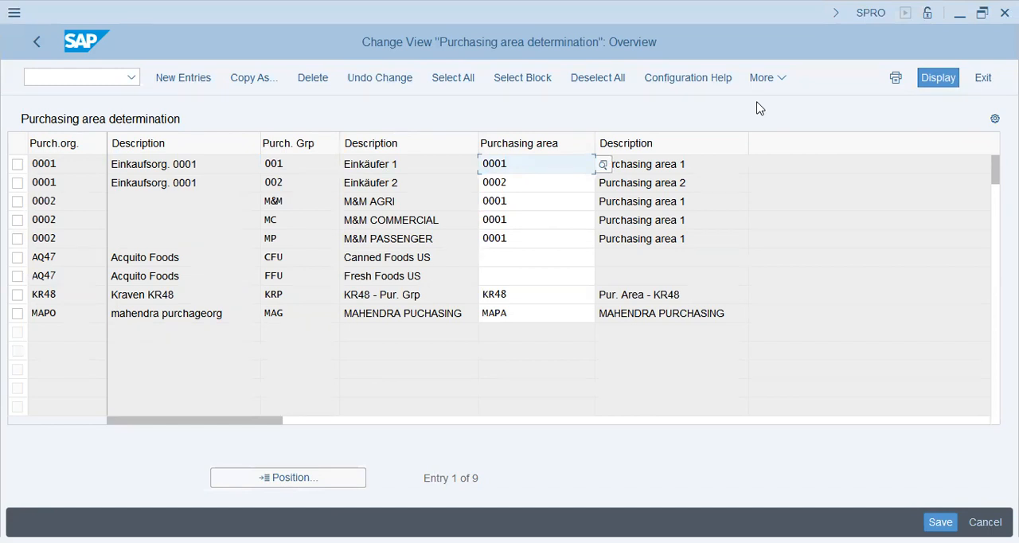
Add an assignment of purchasing organization popg and purchasing group pop to purchasing area popg, and save it to the customizing request
left_click(189, 79)
type("pop")
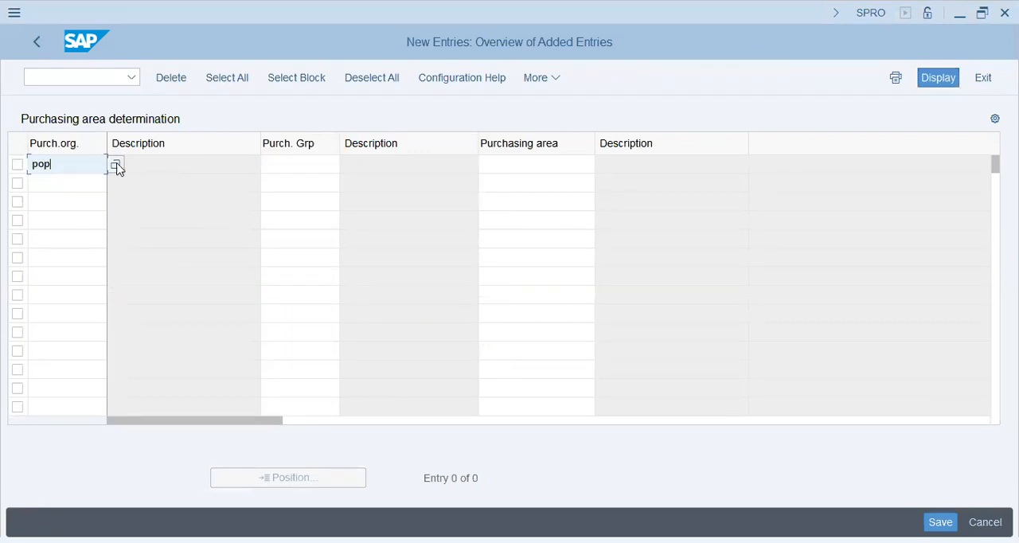
type("g")
key("Tab")
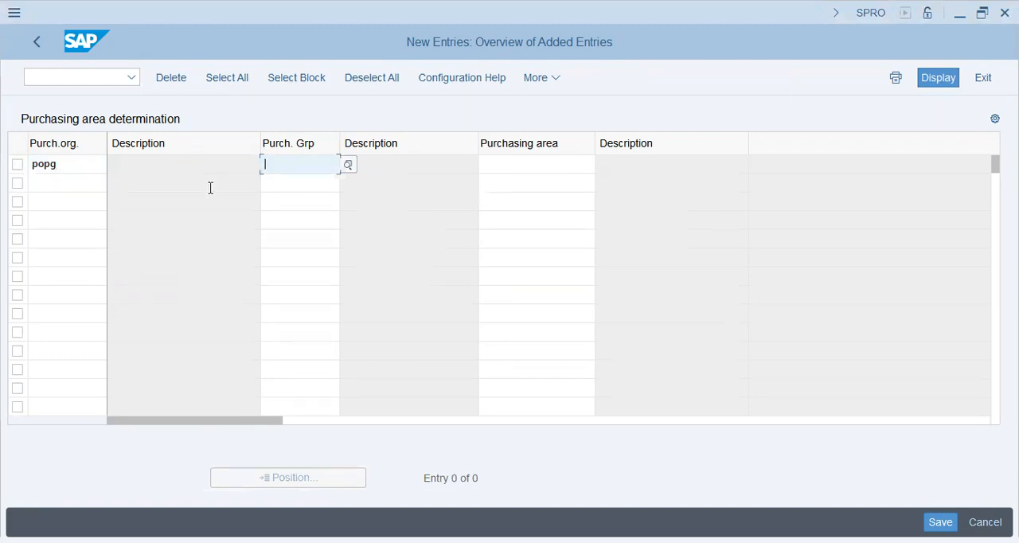
type("pop")
key("Tab")
type("popg")
key("Return")
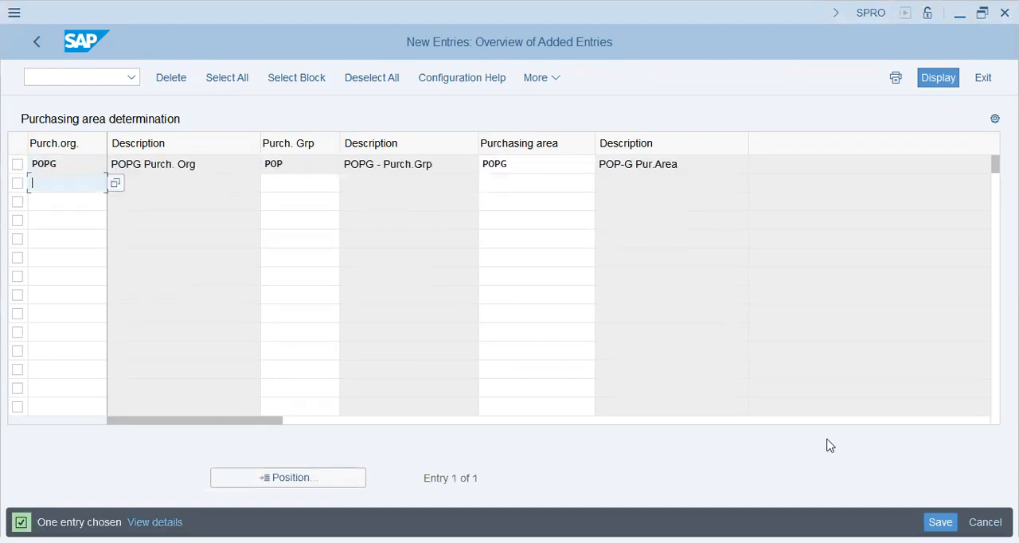
key("ctrl+s")
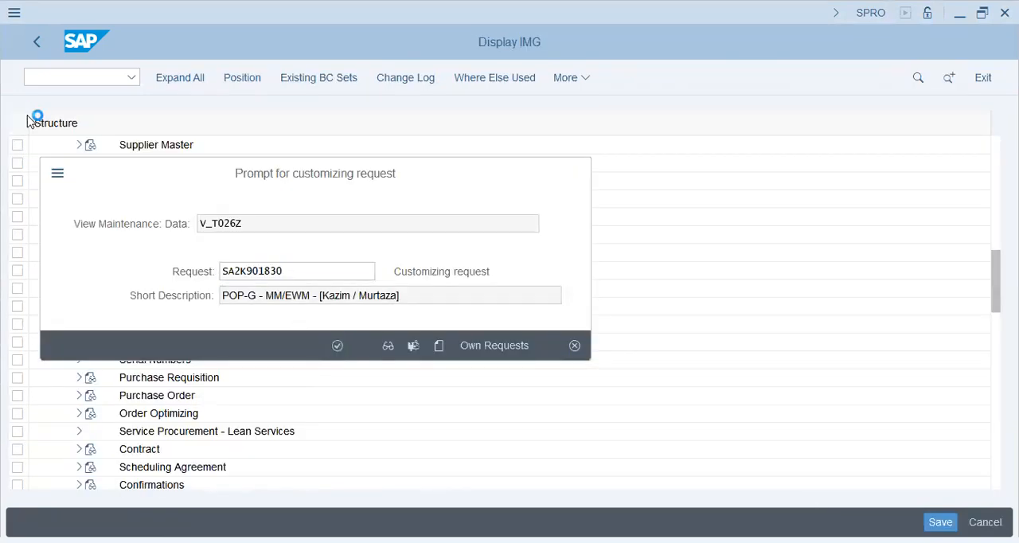
key("Return")
Open Define Number Ranges under Purchasing Info Record and review the INFOSATZ number range groups in change mode
left_click(36, 43)
left_click(78, 253)
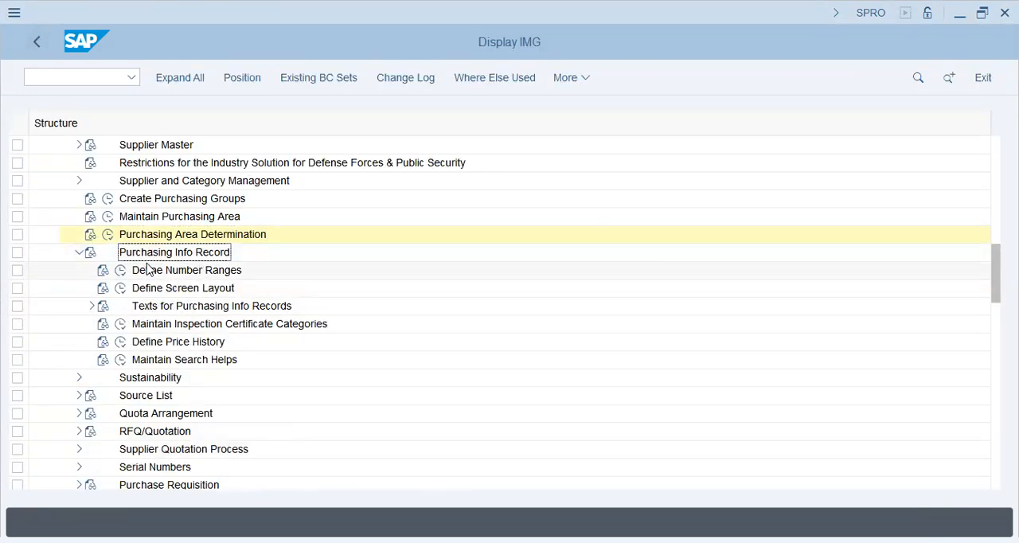
left_click(119, 270)
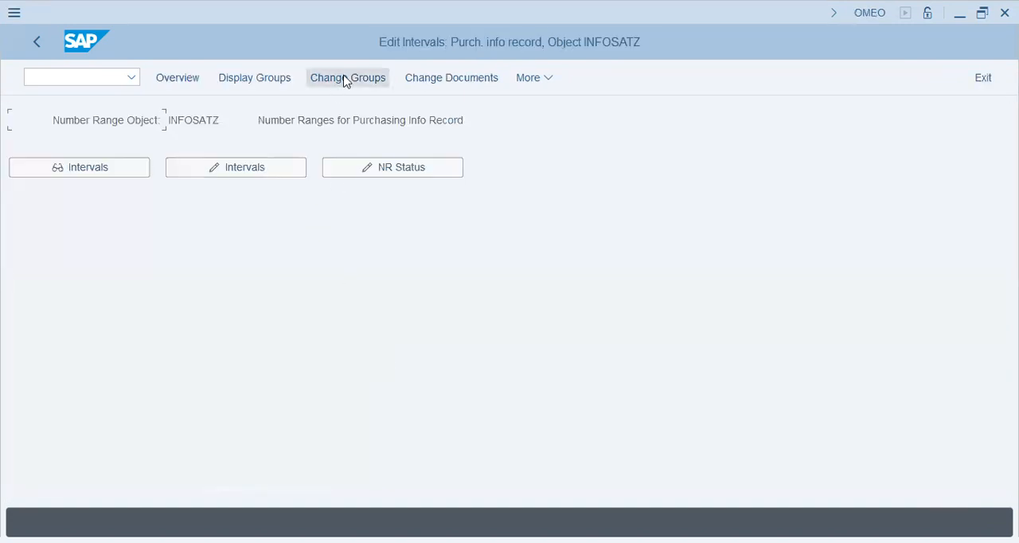
left_click(345, 80)
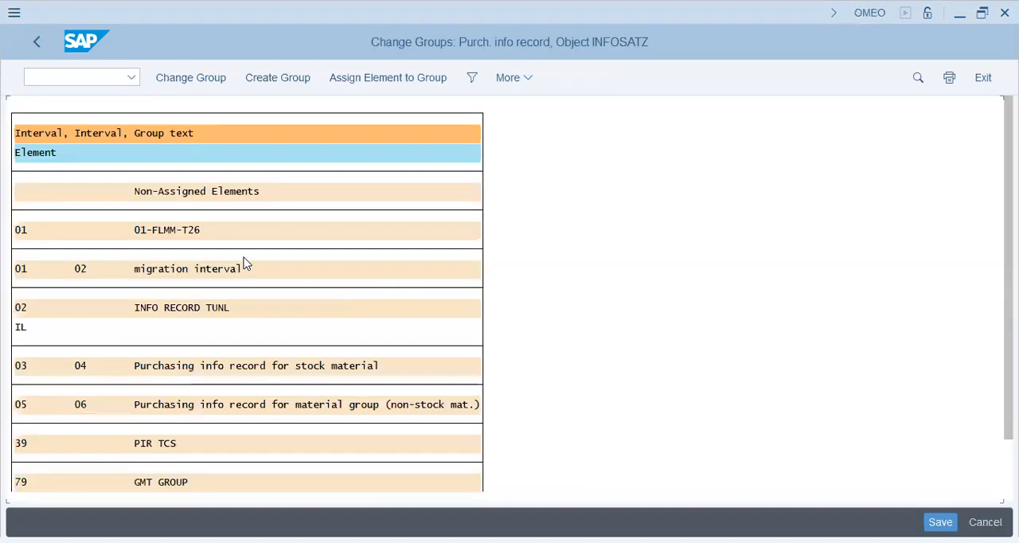
scroll(204, 414, "down", 3)
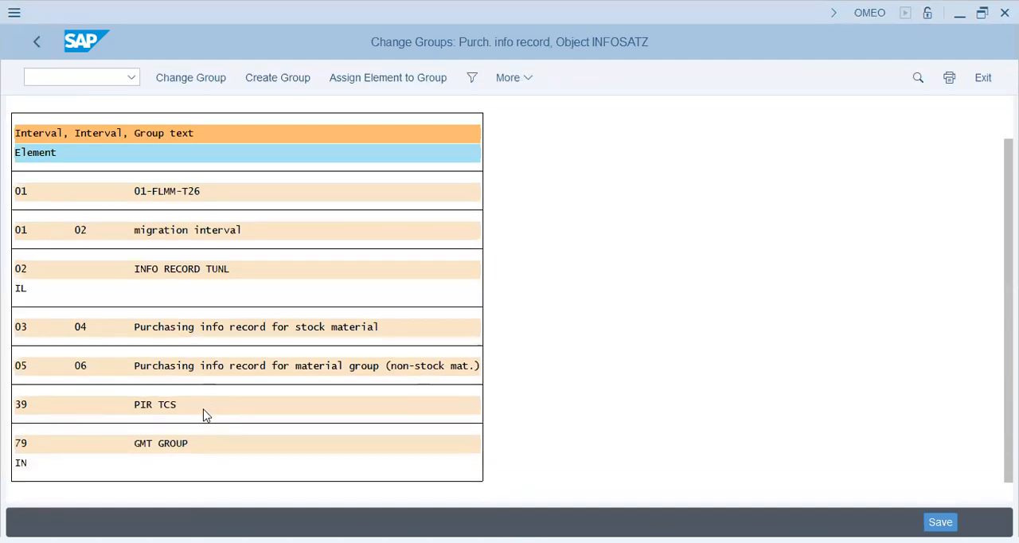
scroll(204, 414, "down", 1)
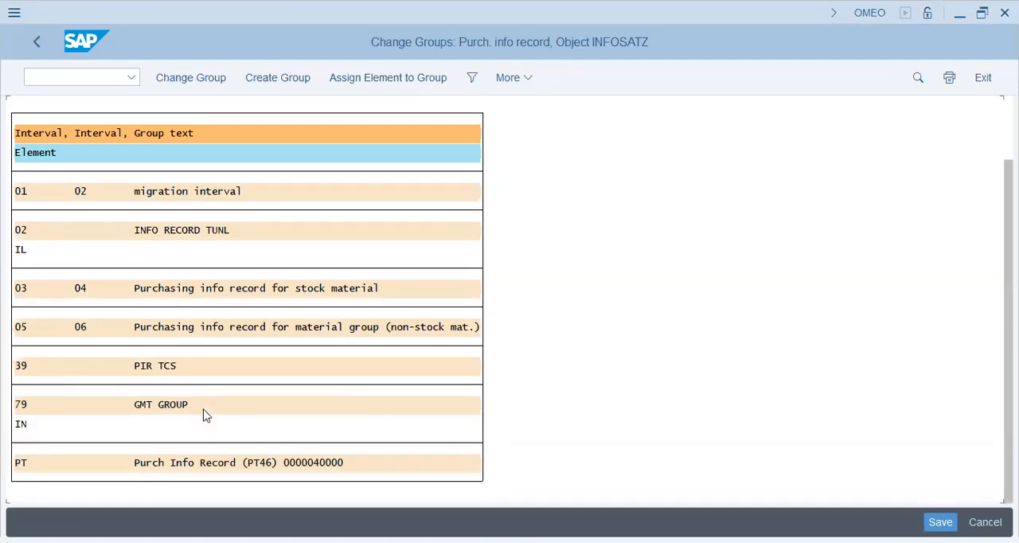
left_click(327, 463)
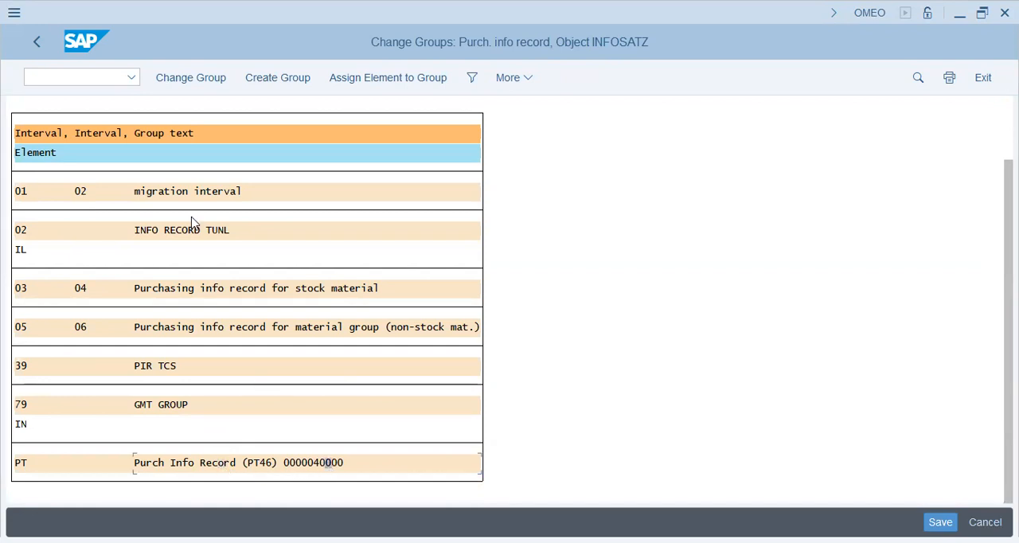
left_click(275, 86)
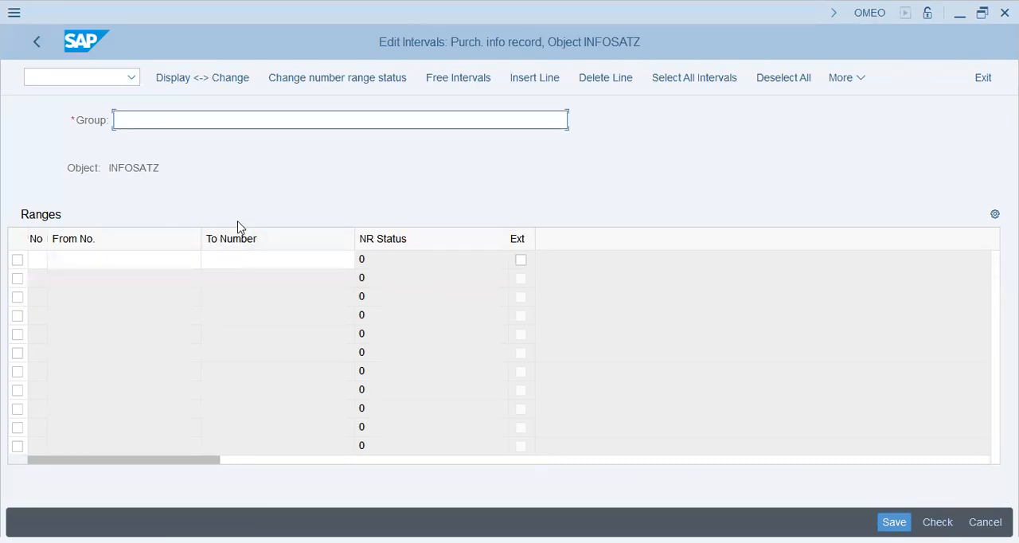
type("POP-G Pur. Info rec")
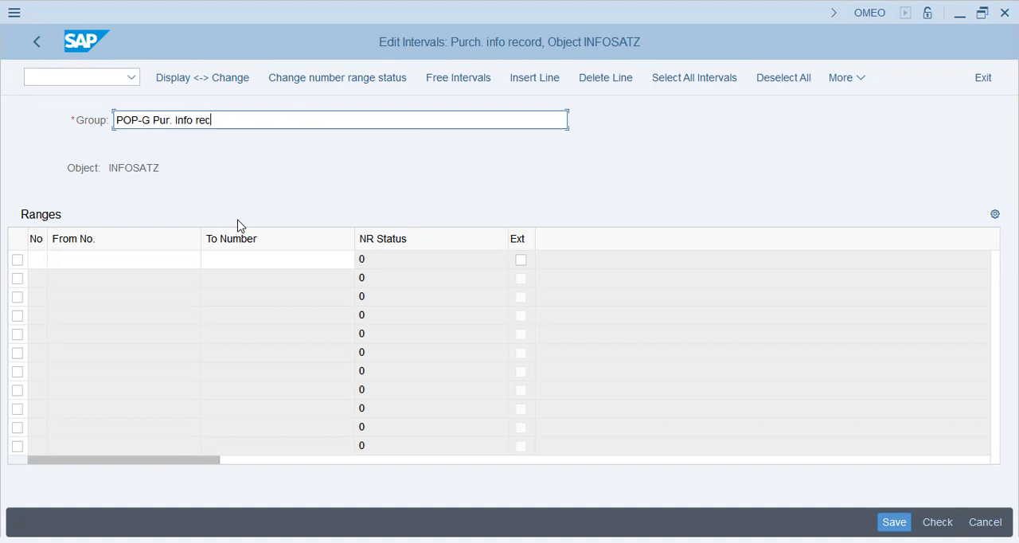
type("Record [00001000")
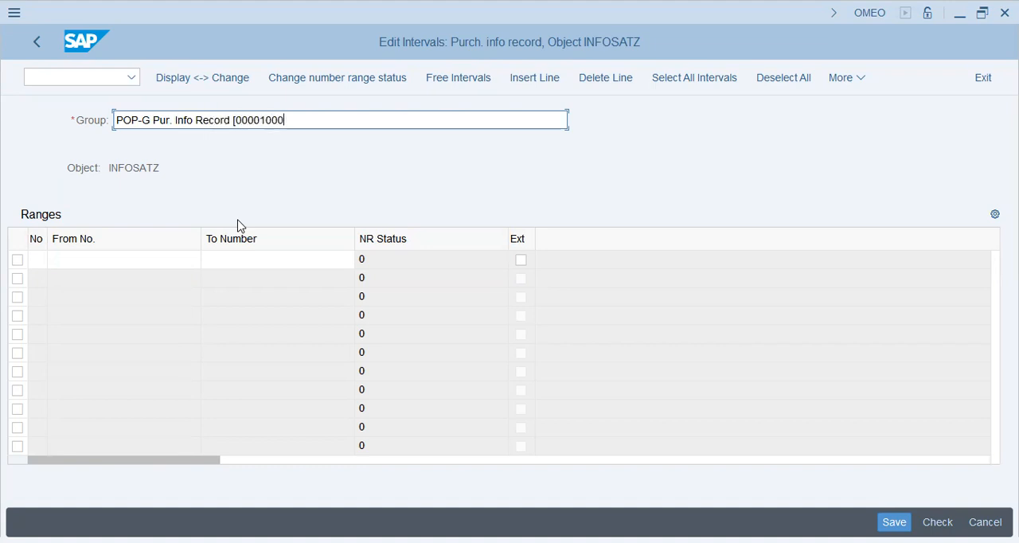
type("-00001999")
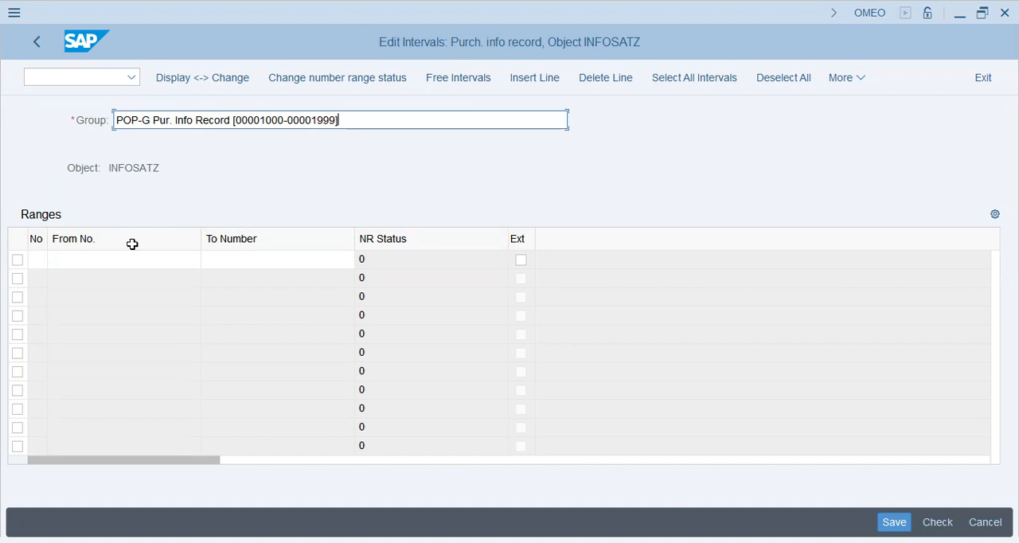
Try to add interval 1 with the range 00001000 to 00001999 to the new info record group
left_click(34, 261)
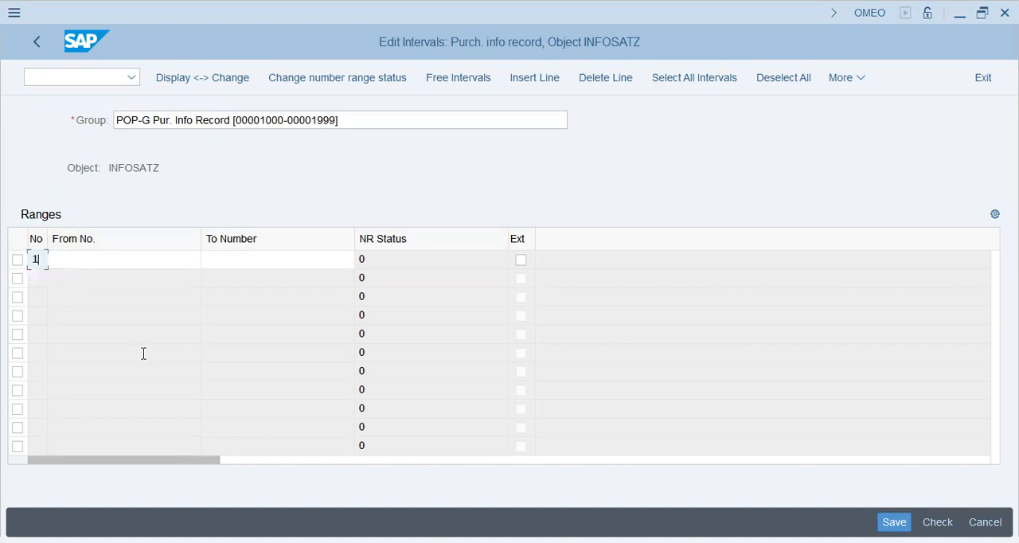
type("1")
key("Tab")
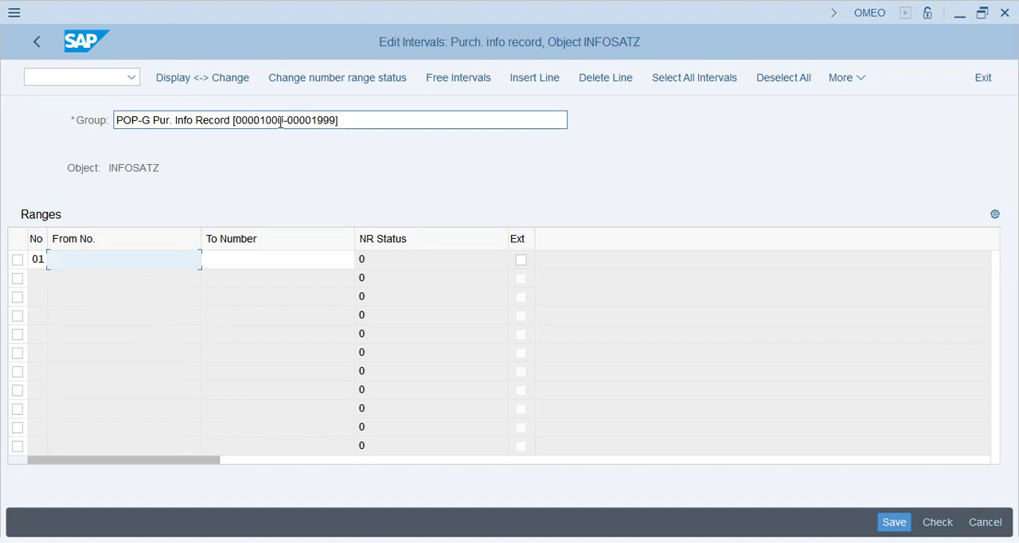
left_click_drag(285, 119, 241, 117)
key("ctrl+c")
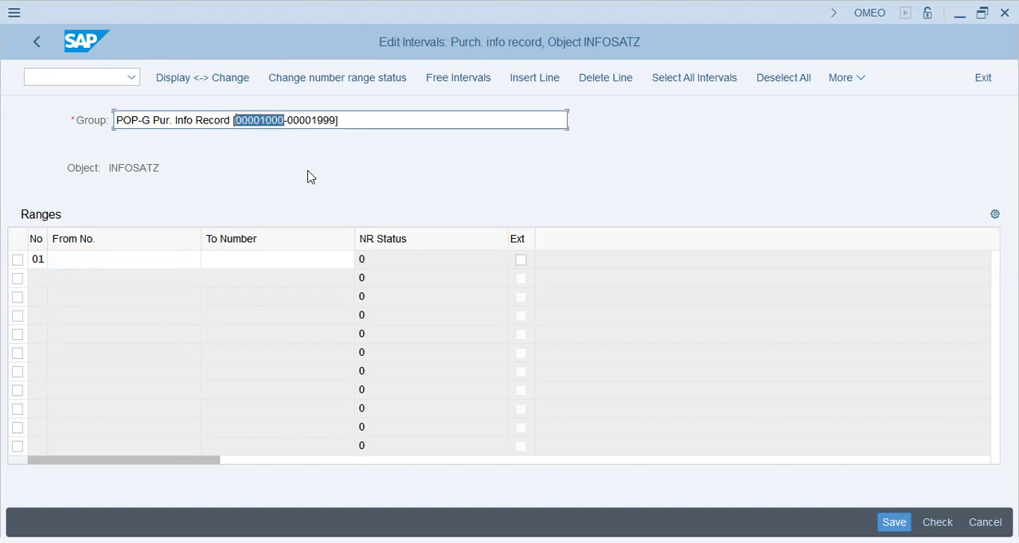
left_click(141, 266)
key("ctrl+v")
left_click(276, 261)
left_click(332, 120)
left_click_drag(338, 120, 288, 124)
key("ctrl+c")
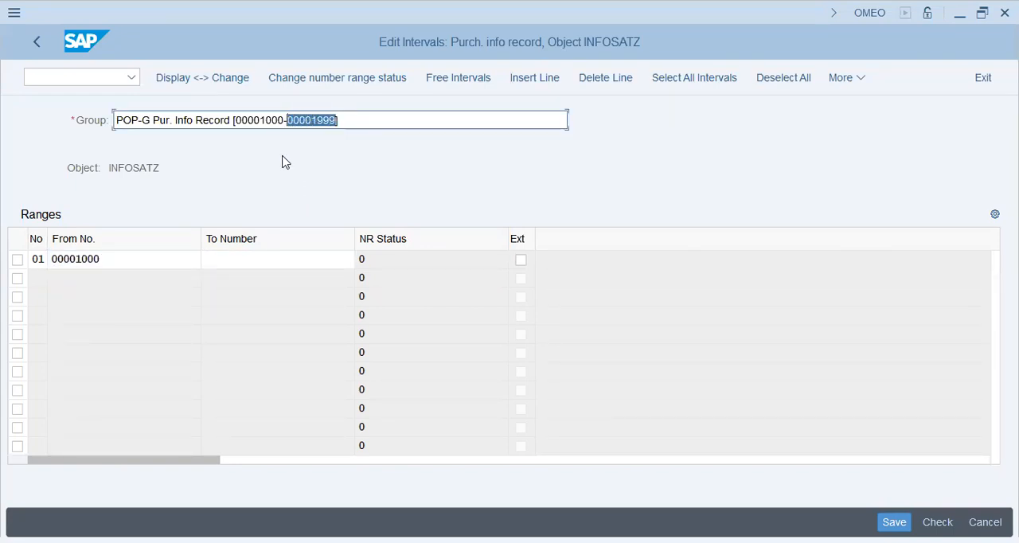
left_click(280, 260)
key("ctrl+v")
key("Return")
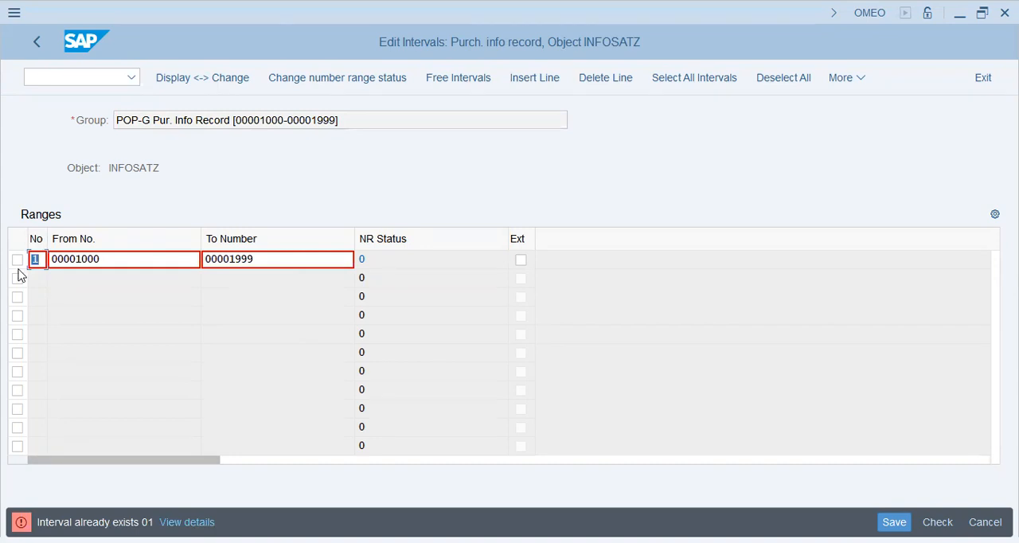
Change the interval's number to P1 and check the entry again
type("pp")
key("Return")
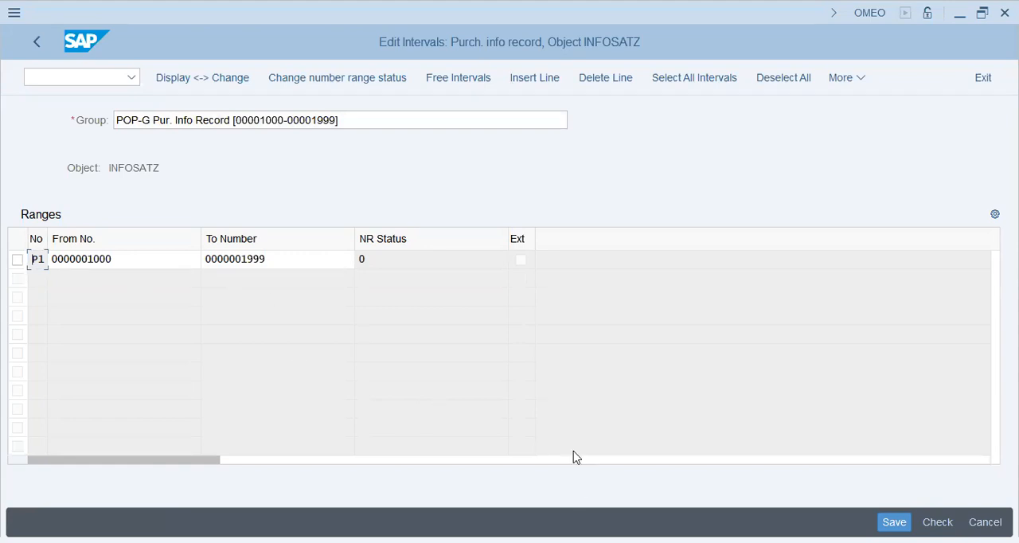
key("Return")
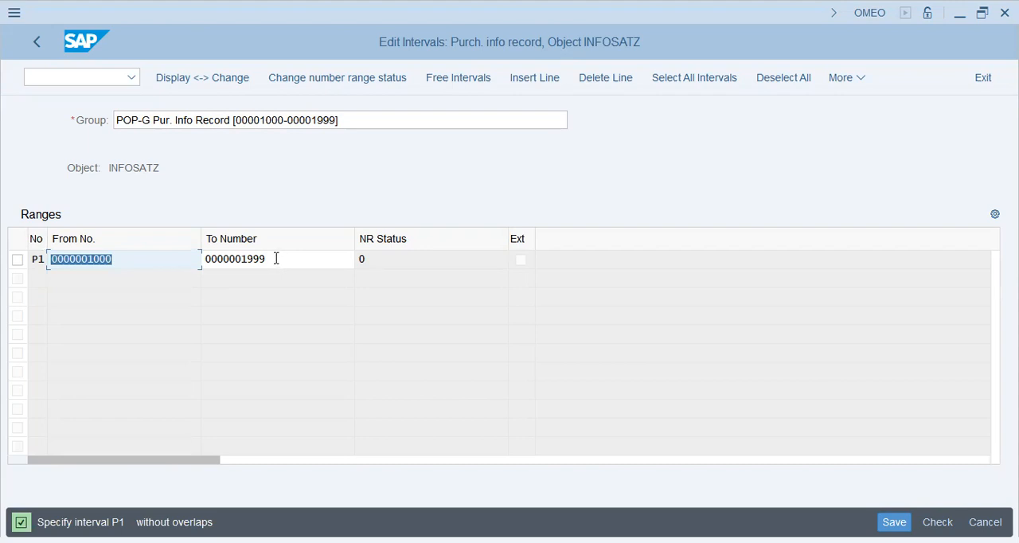
left_click(88, 259)
key("Delete")
type("3")
key("Tab")
key("Left")
key("Left")
key("Left")
key("Left")
key("shift+Right")
type("3")
key("Return")
left_click(36, 47)
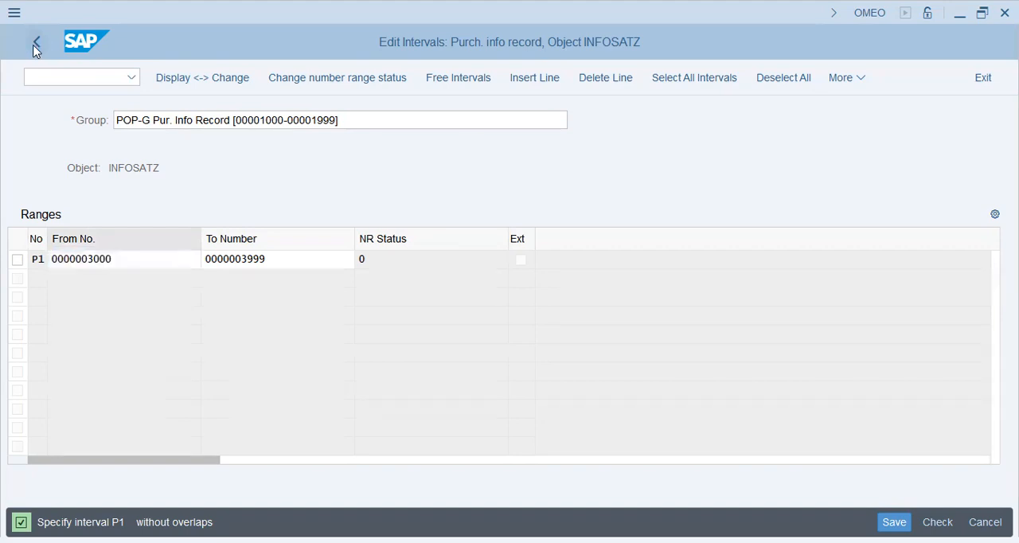
left_click(390, 402)
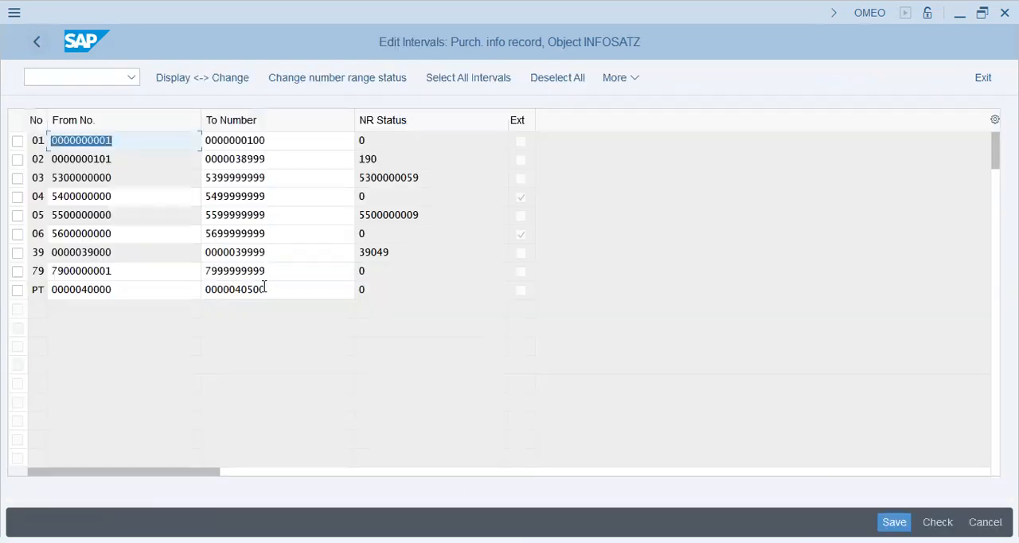
Examine the existing INFOSATZ intervals for a free number range, and copy the start number of interval PT
left_click(164, 292)
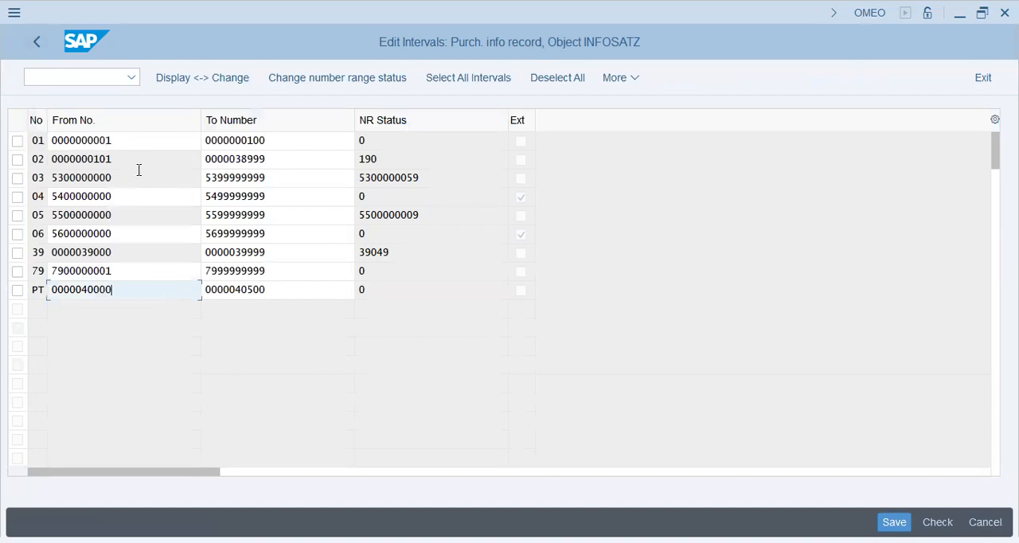
left_click(140, 144)
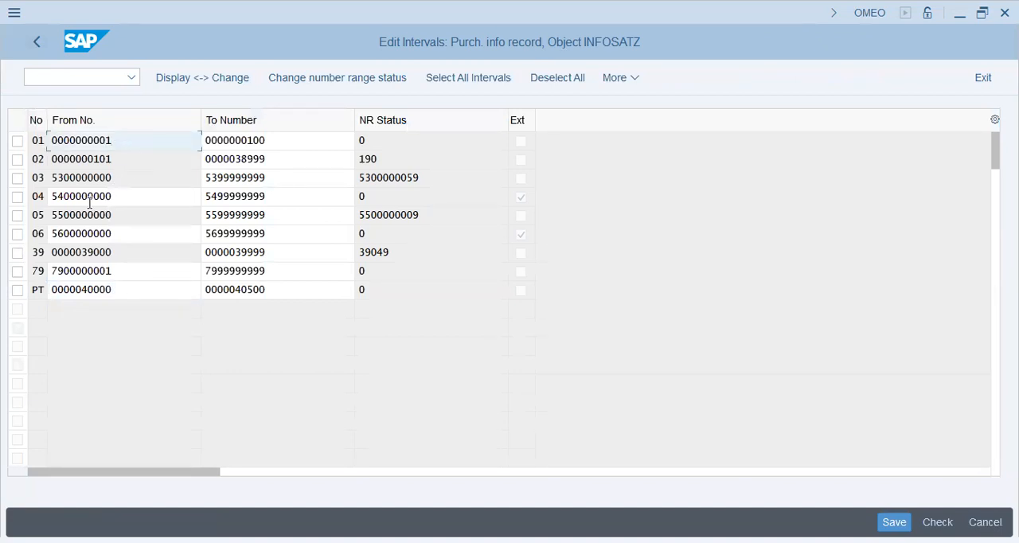
left_click(134, 158)
left_click_drag(290, 164, 172, 150)
left_click(288, 166)
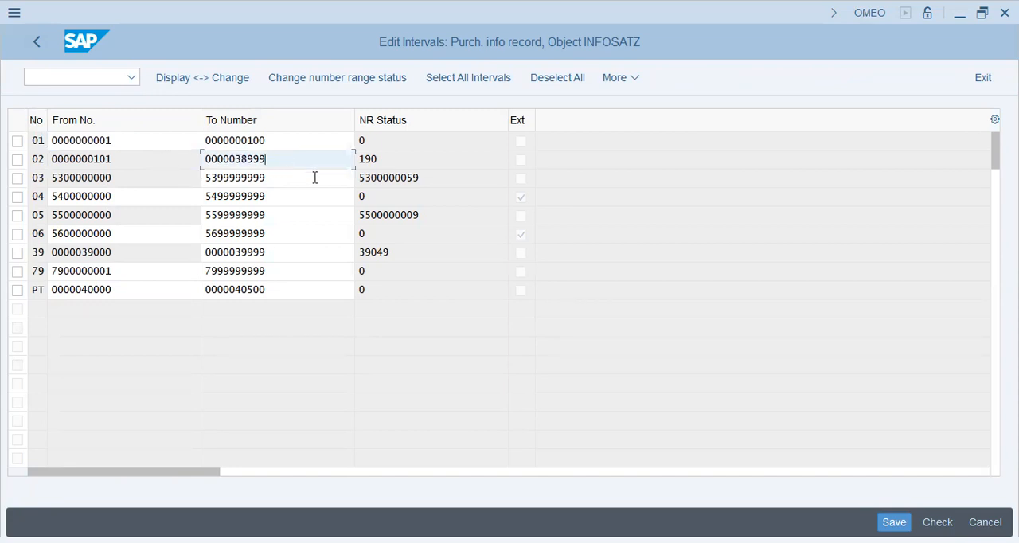
left_click(142, 237)
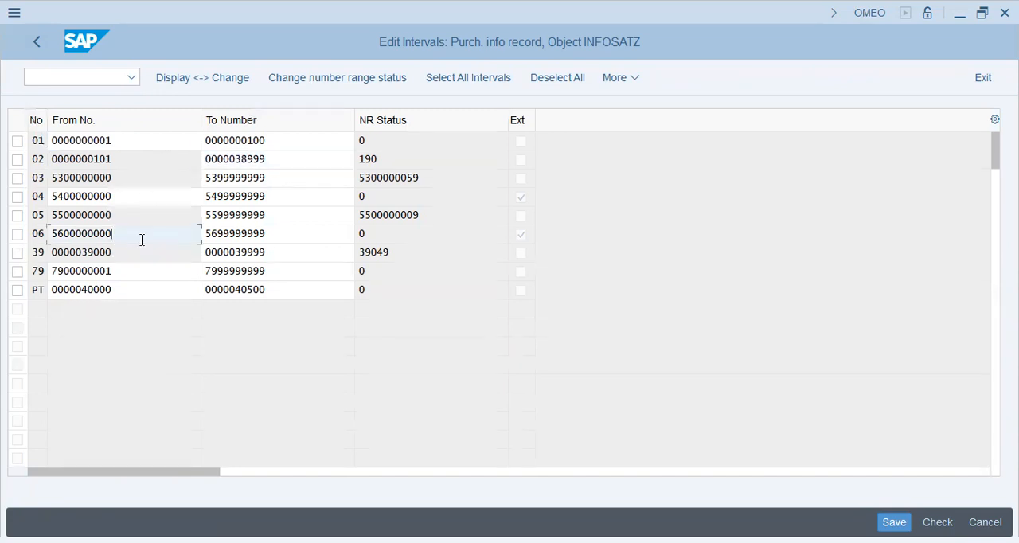
left_click_drag(136, 230, 5, 235)
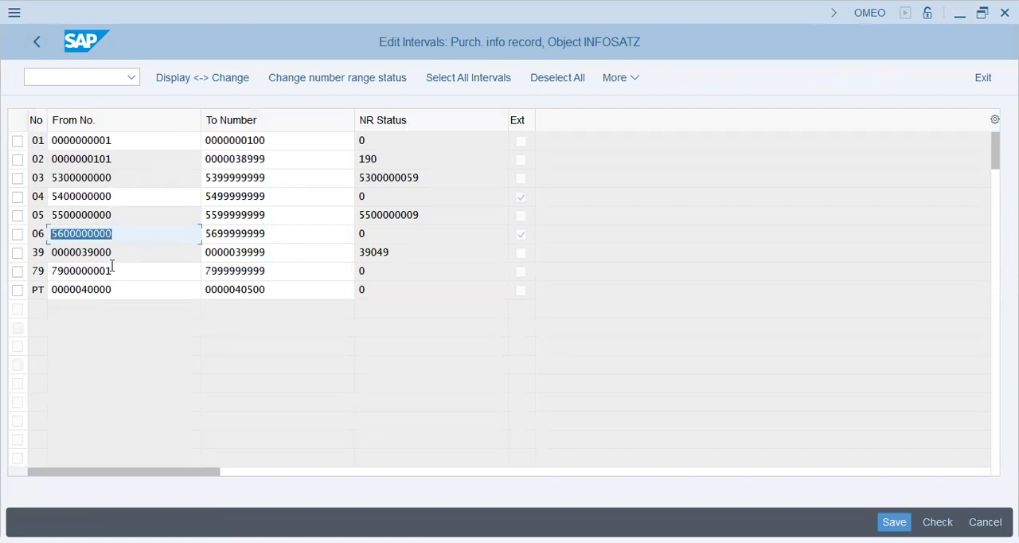
left_click_drag(274, 141, 234, 159)
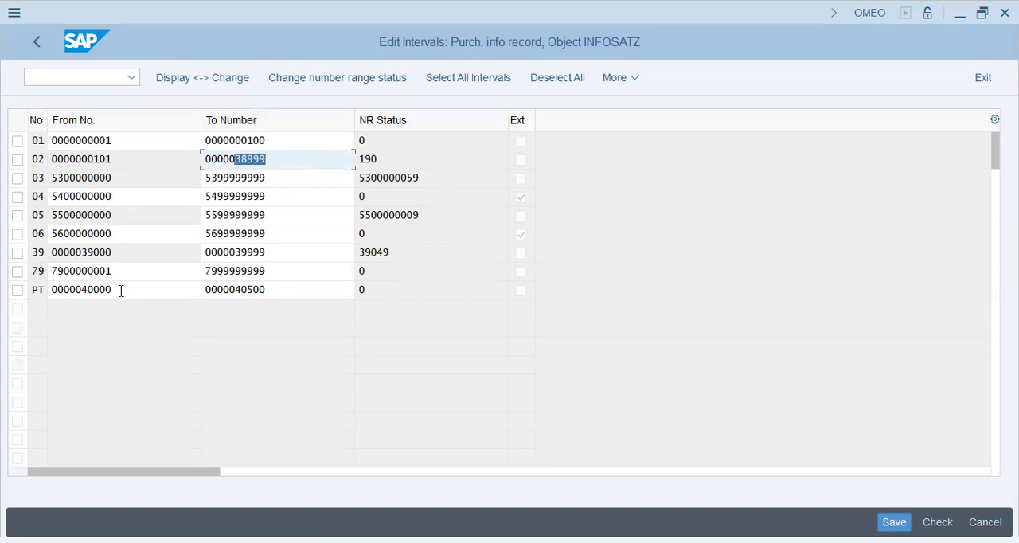
left_click_drag(128, 289, 64, 289)
left_click(157, 289)
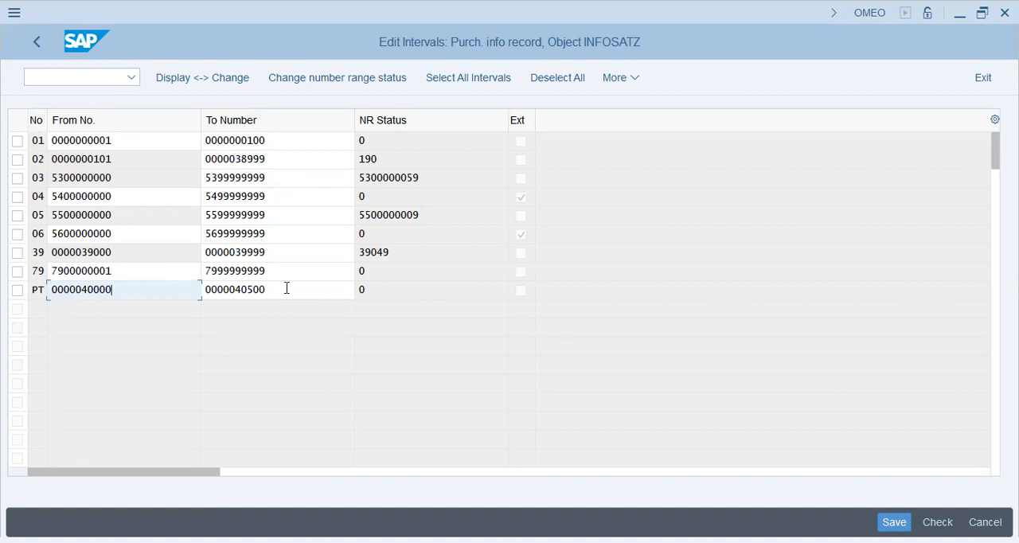
left_click_drag(286, 288, 224, 293)
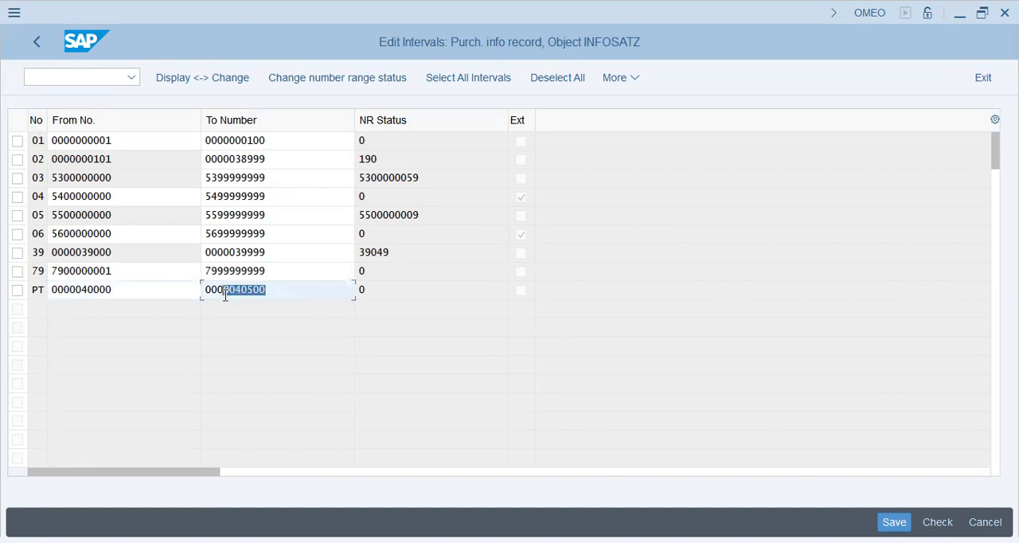
double_click(137, 285)
key("ctrl+c")
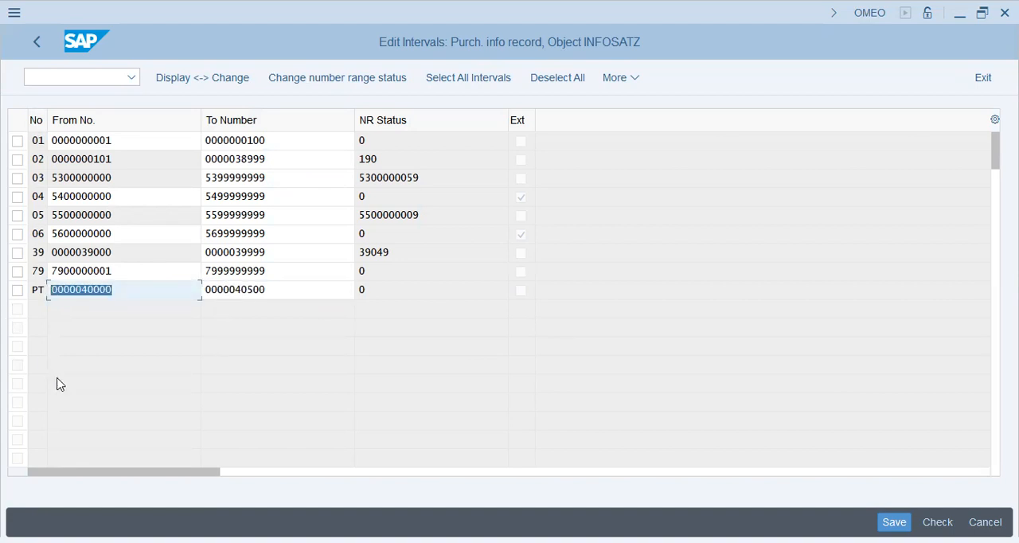
key("Home")
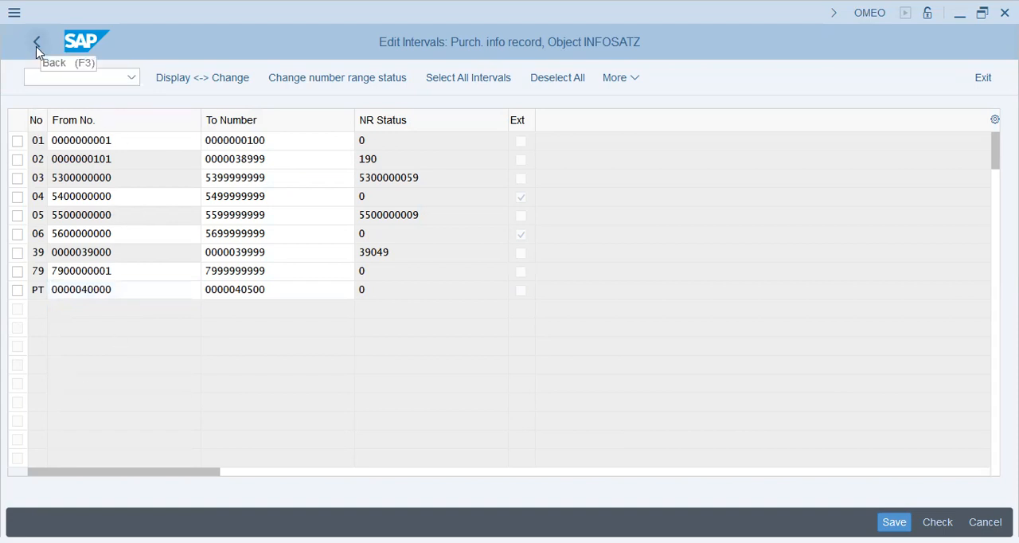
Start a new number range group and begin its name with "POP-G - Pur. Info Record [" followed by the copied start number
left_click(36, 44)
left_click(336, 83)
left_click(283, 80)
type("POP -G ")
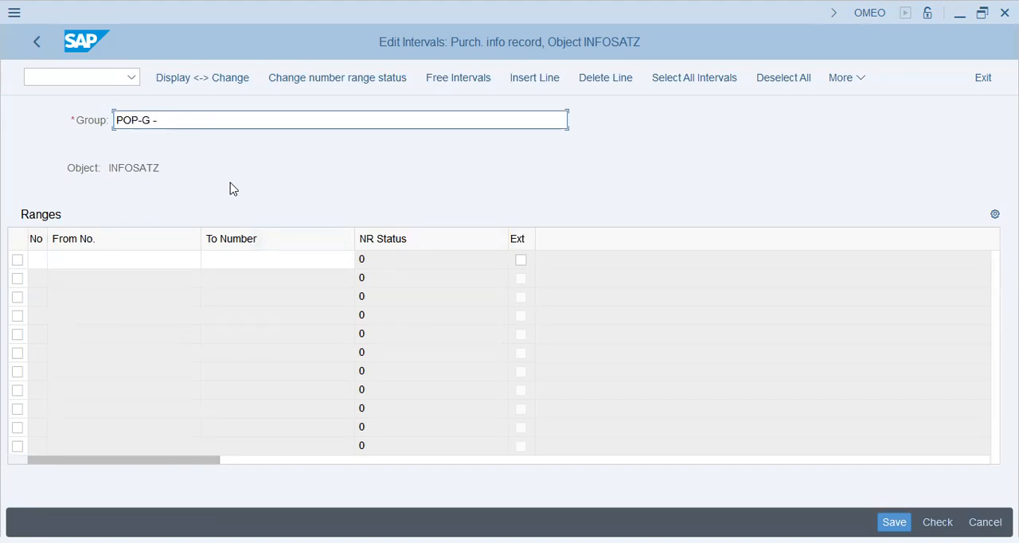
type("- Pur. Info Record [")
key("ctrl+v")
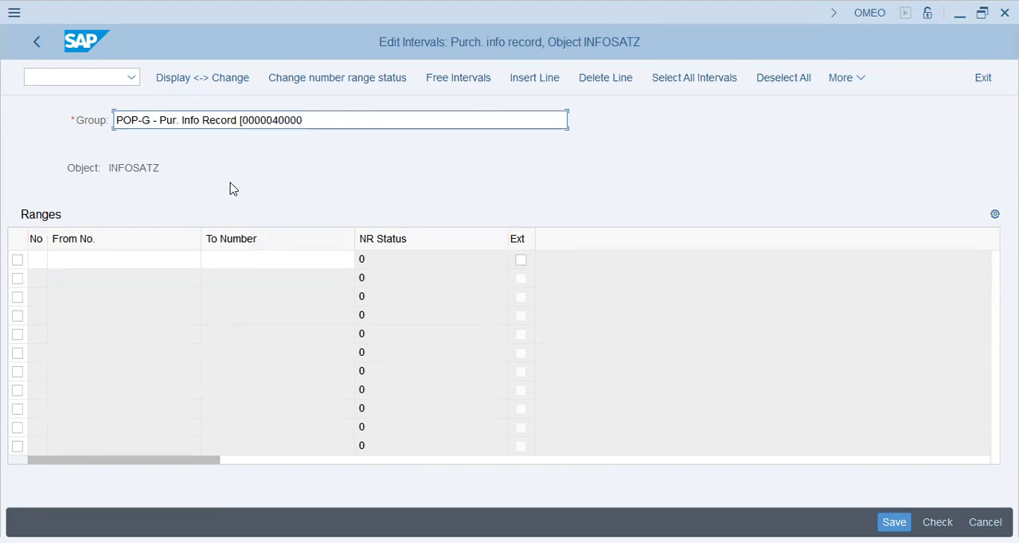
key("Left")
key("Left")
key("shift+Left")
key("alt+Tab")
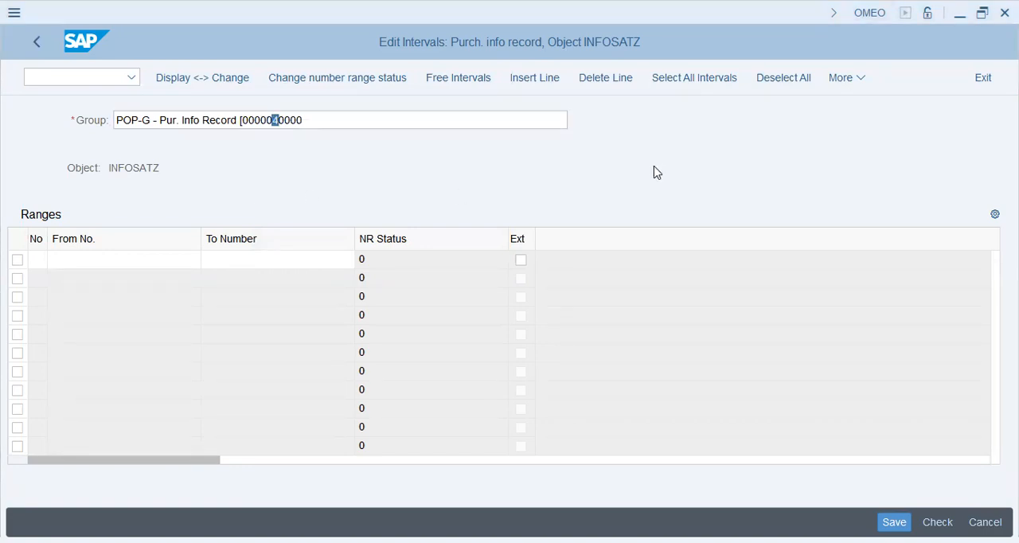
left_click(285, 121)
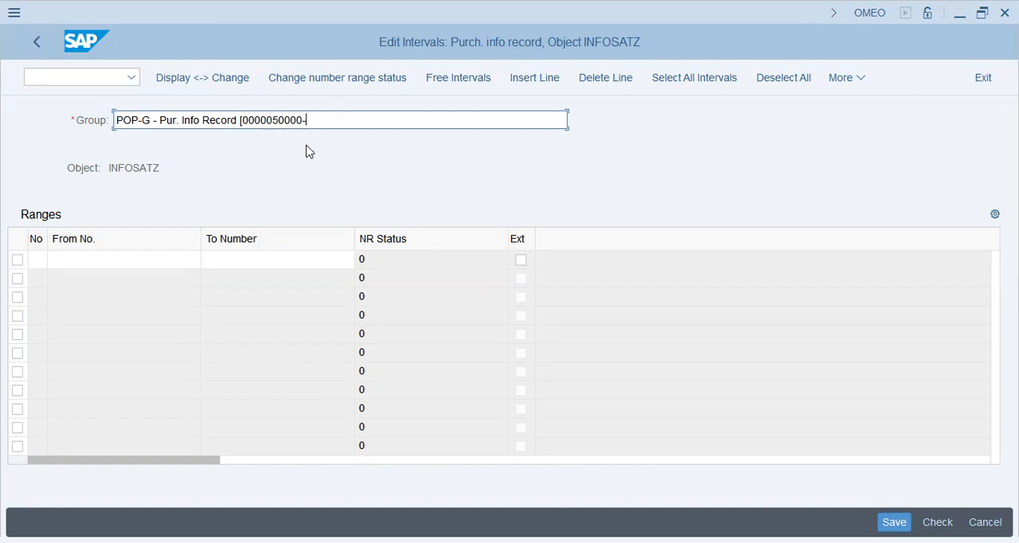
type("0000040000")
key("shift+Left")
key("shift+Left")
key("shift+Left")
key("shift+Left")
type("99")
left_click(41, 258)
type("p5")
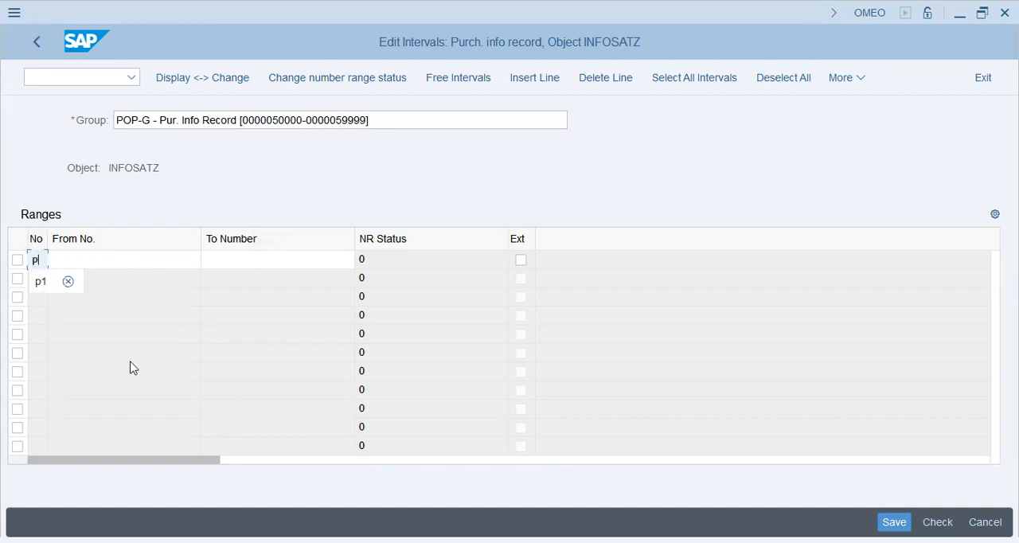
key("Tab")
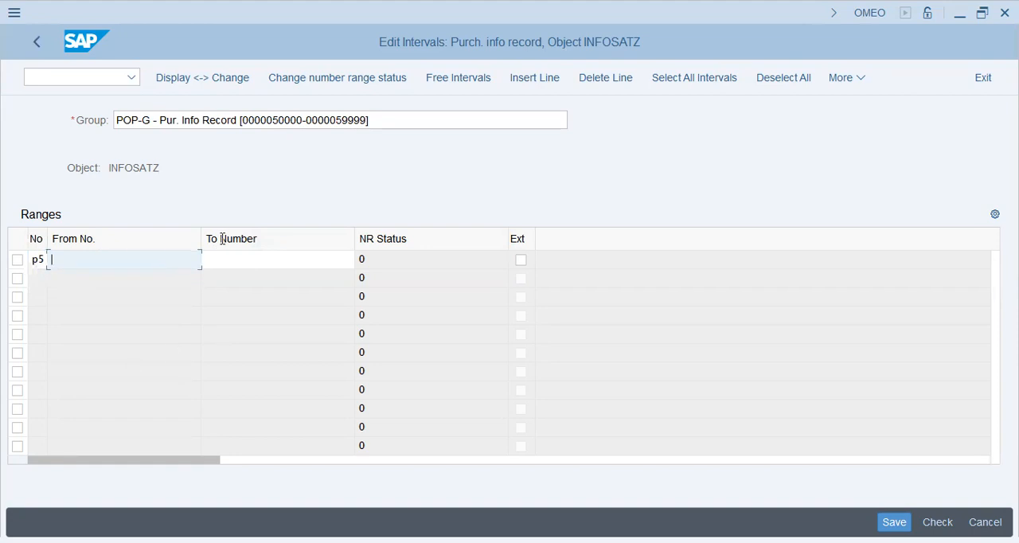
left_click_drag(303, 119, 240, 119)
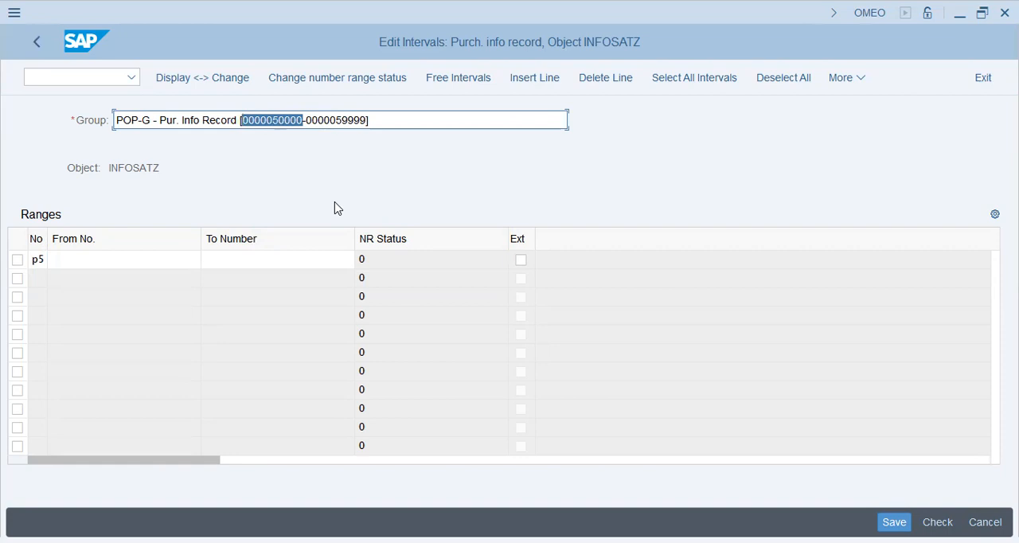
key("ctrl+c")
left_click(183, 264)
key("ctrl+v")
left_click_drag(368, 119, 306, 120)
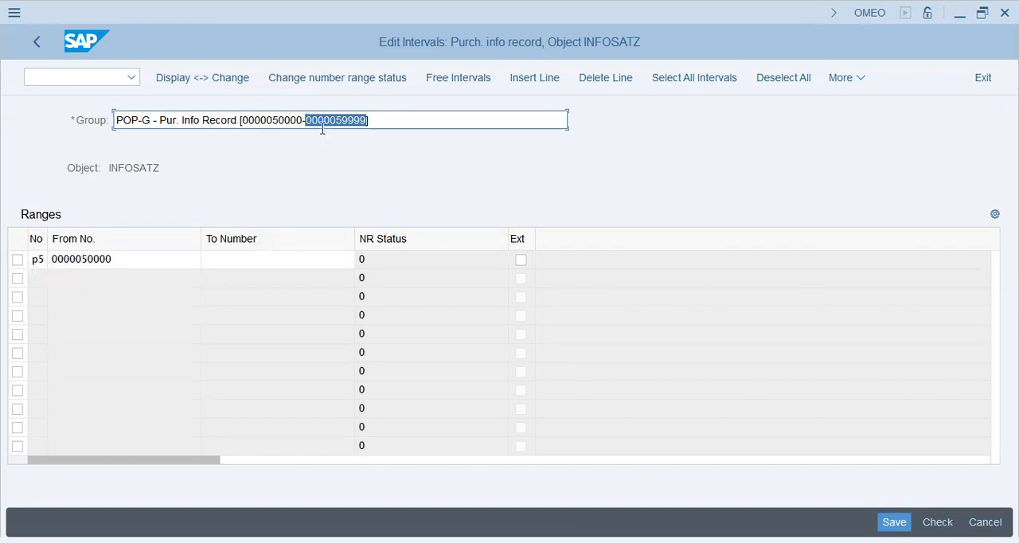
key("ctrl+c")
left_click(289, 253)
key("ctrl+v")
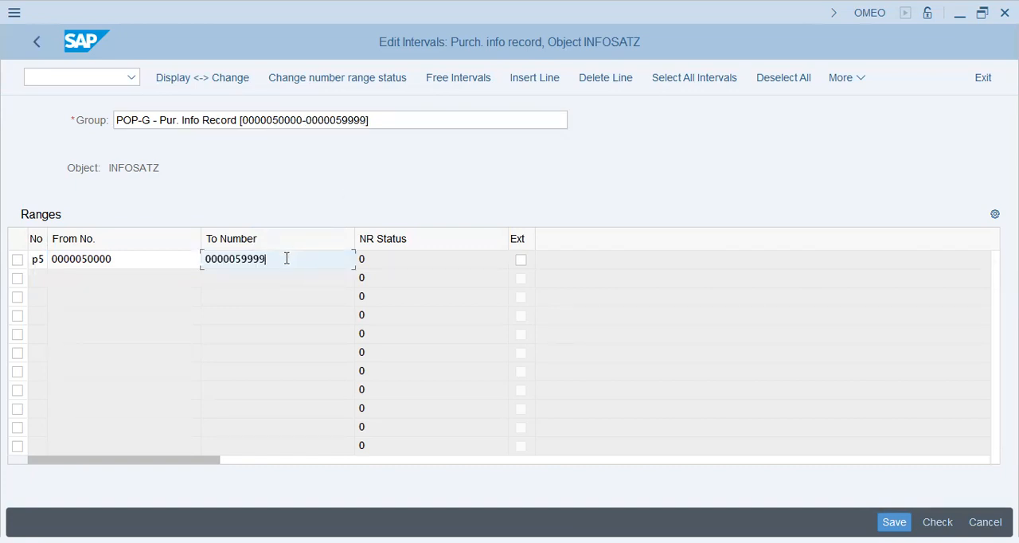
key("Return")
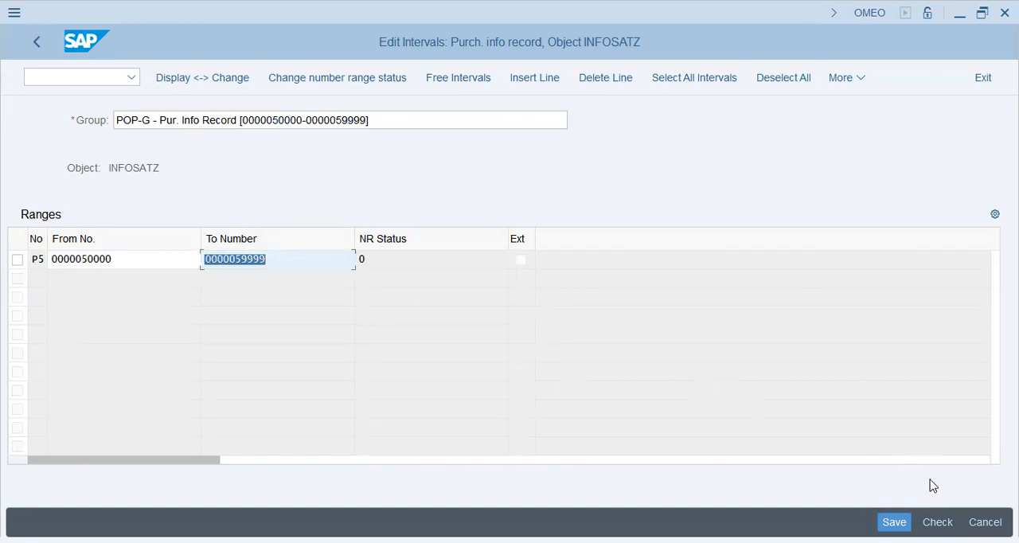
Save the new number range group, acknowledge the interval transport information and return to the IMG
left_click(376, 327)
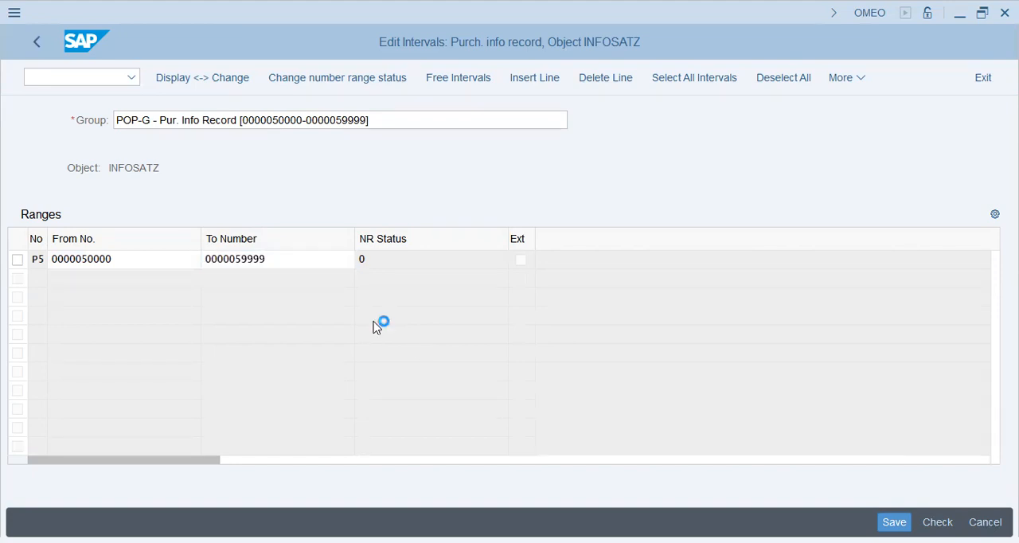
key("Return")
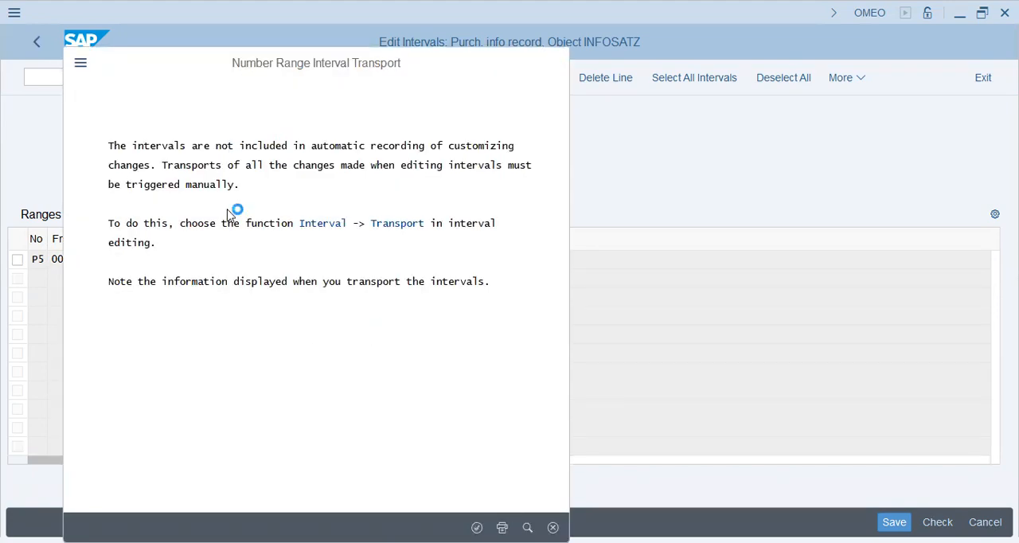
left_click(35, 41)
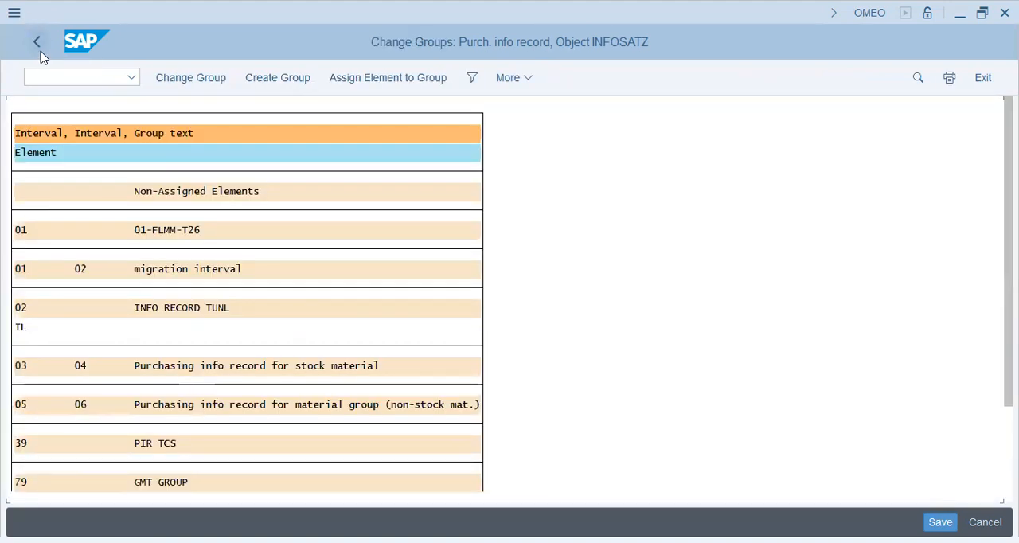
left_click(36, 48)
left_click(35, 44)
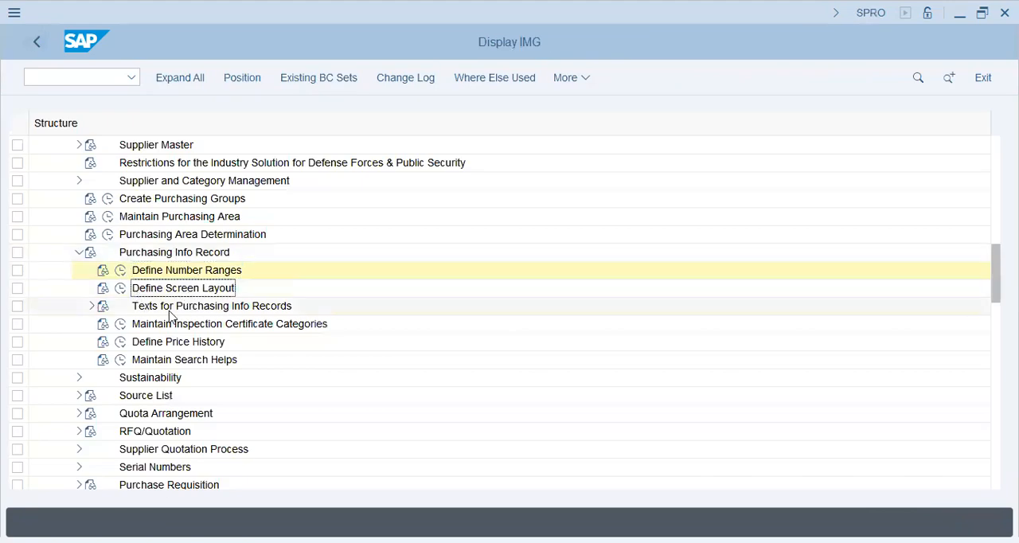
left_click(171, 309)
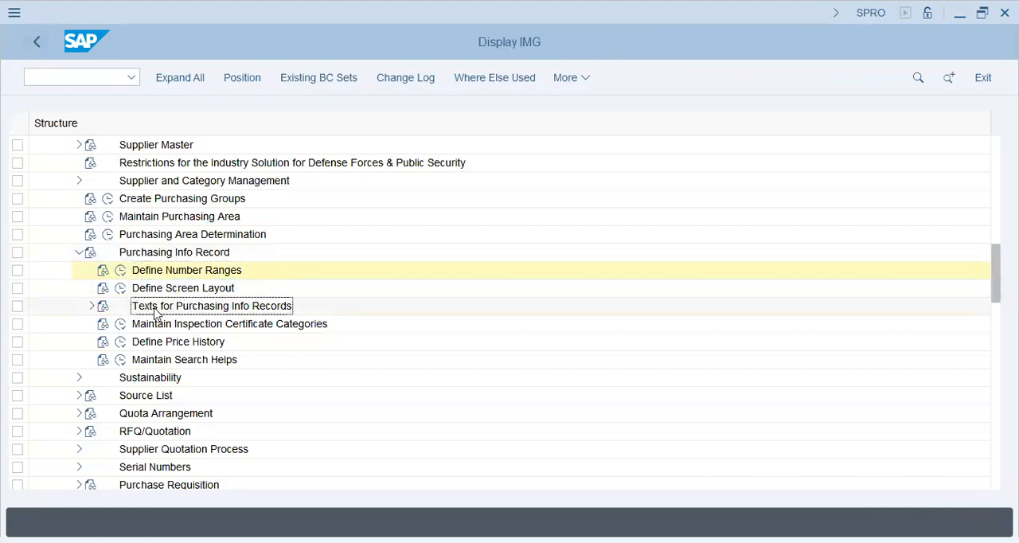
left_click(202, 325)
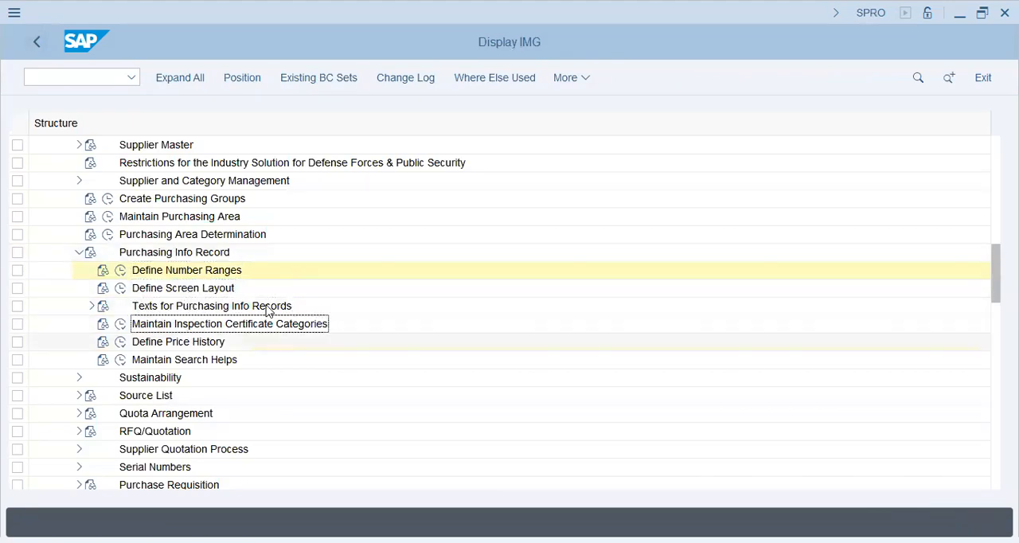
Collapse Purchasing Info Record and open Define Source List Requirement at Plant Level under Source List in the IMG
left_click(209, 343)
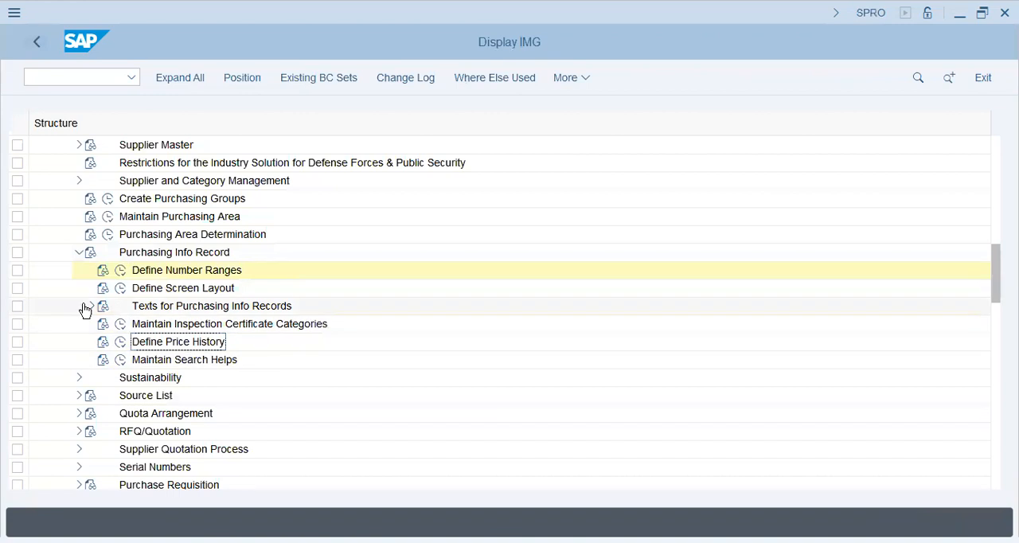
left_click(79, 254)
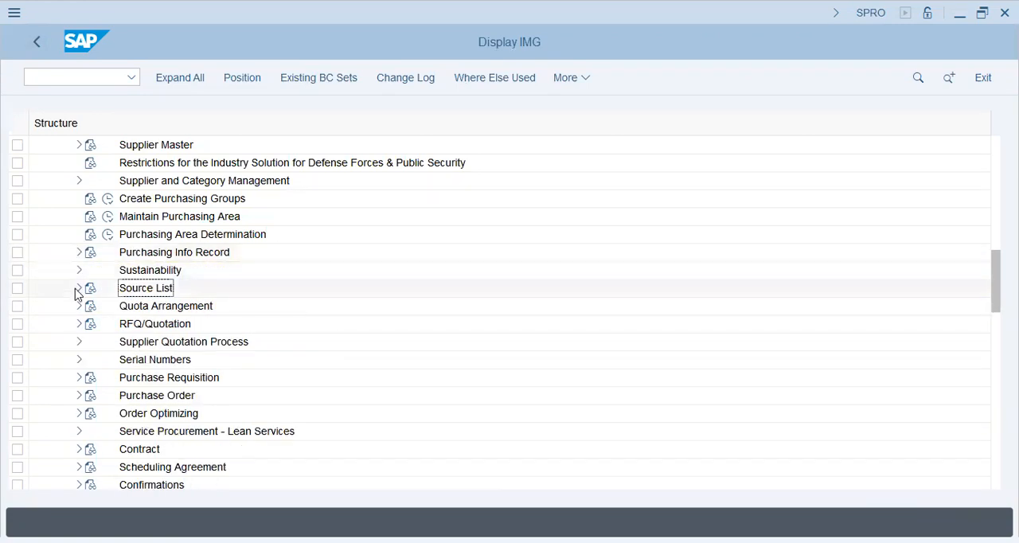
left_click(80, 288)
left_click(165, 305)
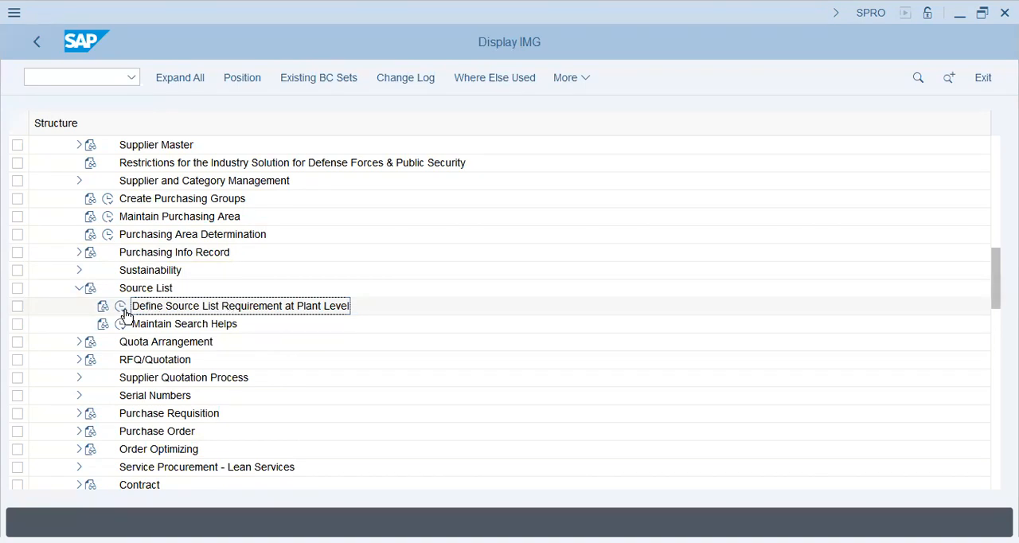
left_click(122, 307)
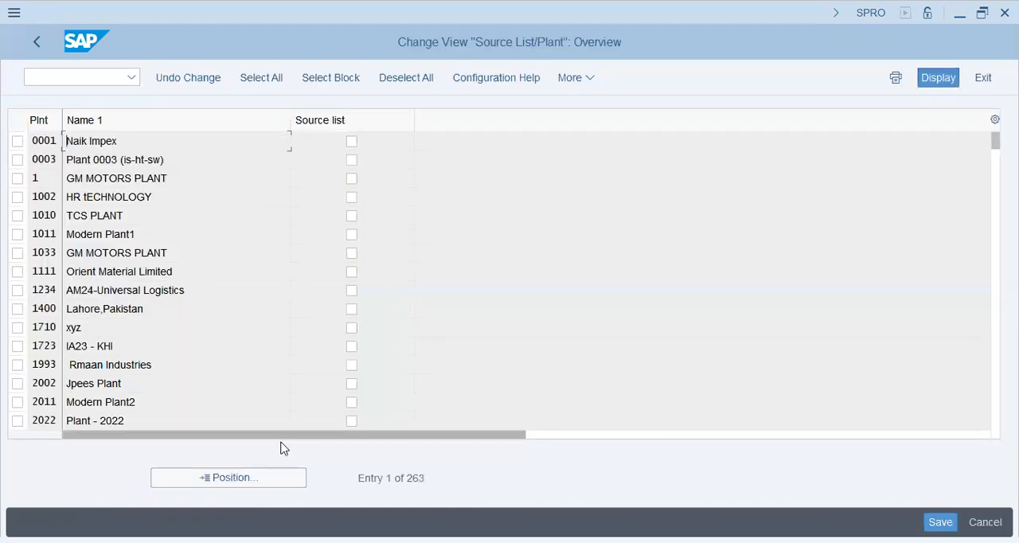
Locate plant POPG in the Source List/Plant overview and activate its source list requirement
left_click(231, 478)
type("p")
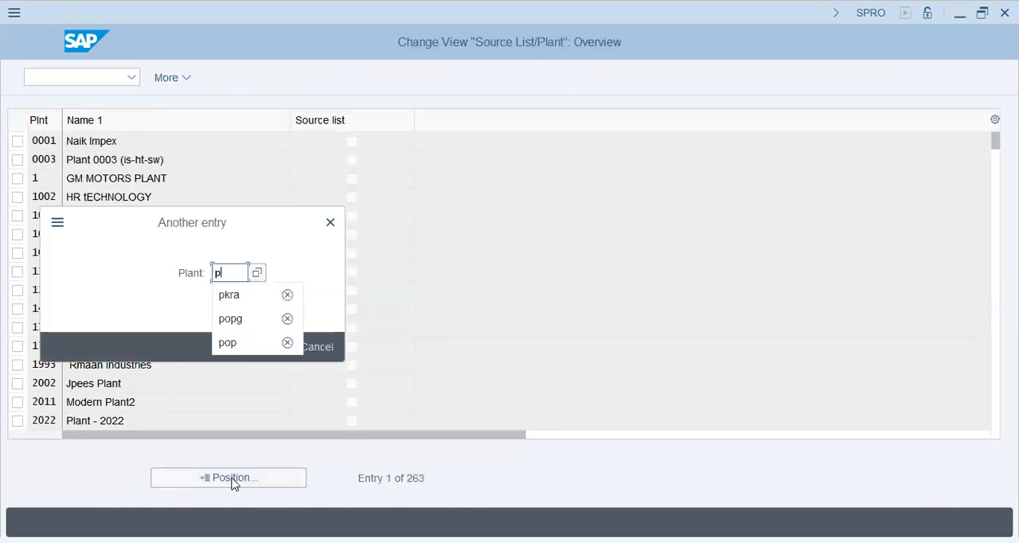
type("opg")
key("Return")
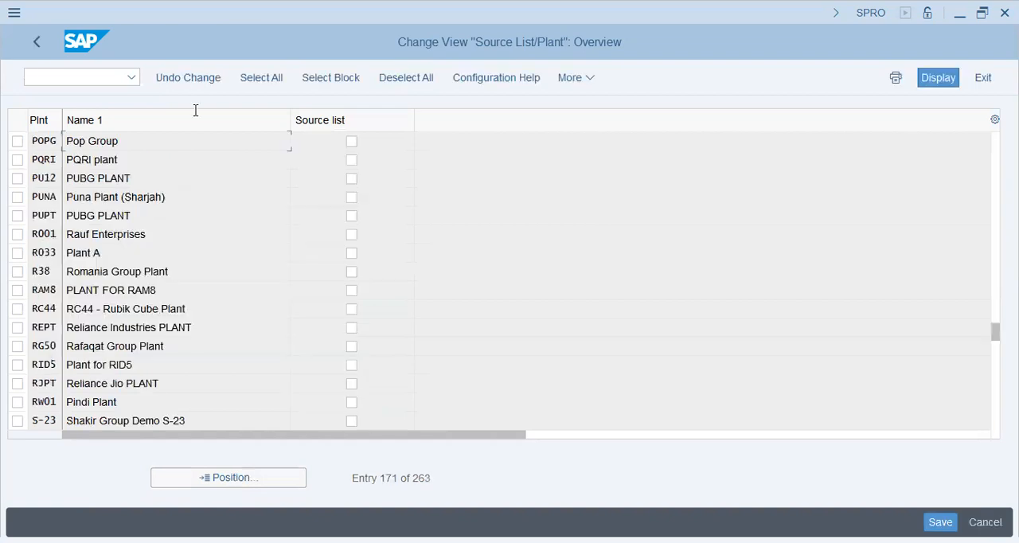
key("Tab")
key("space")
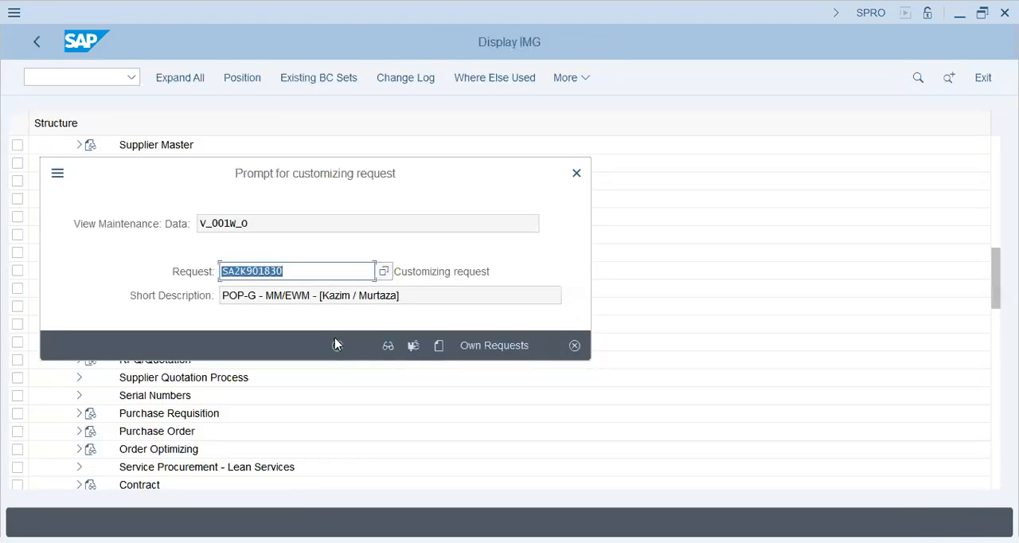
Save the source list setting to customizing request SA2K901830 and return to SAP Easy Access
left_click(337, 344)
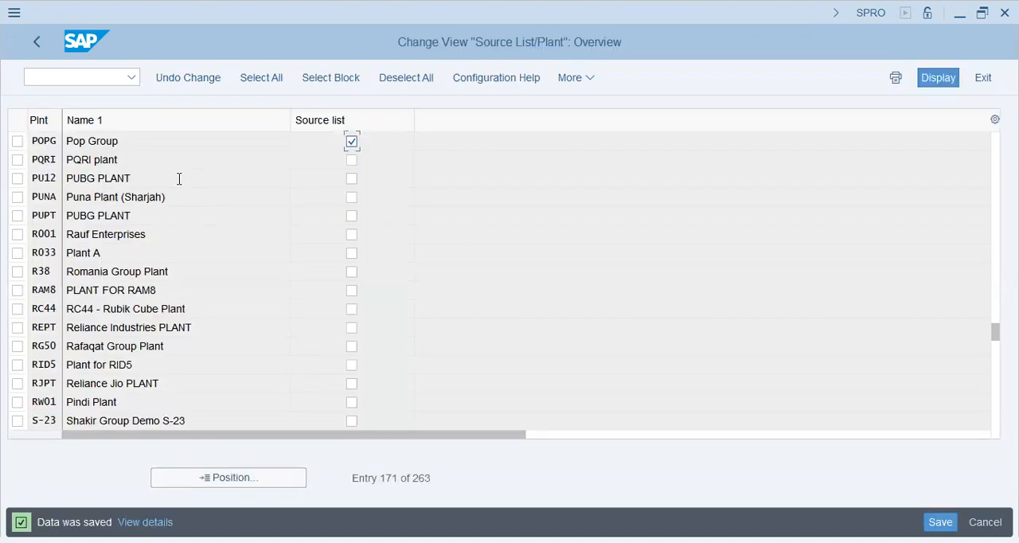
left_click(101, 78)
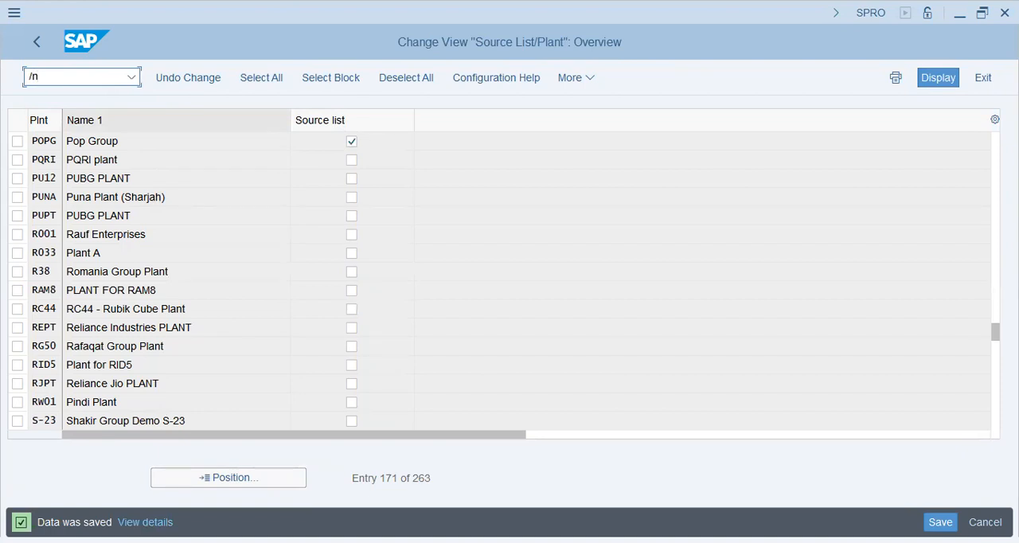
key("Return")
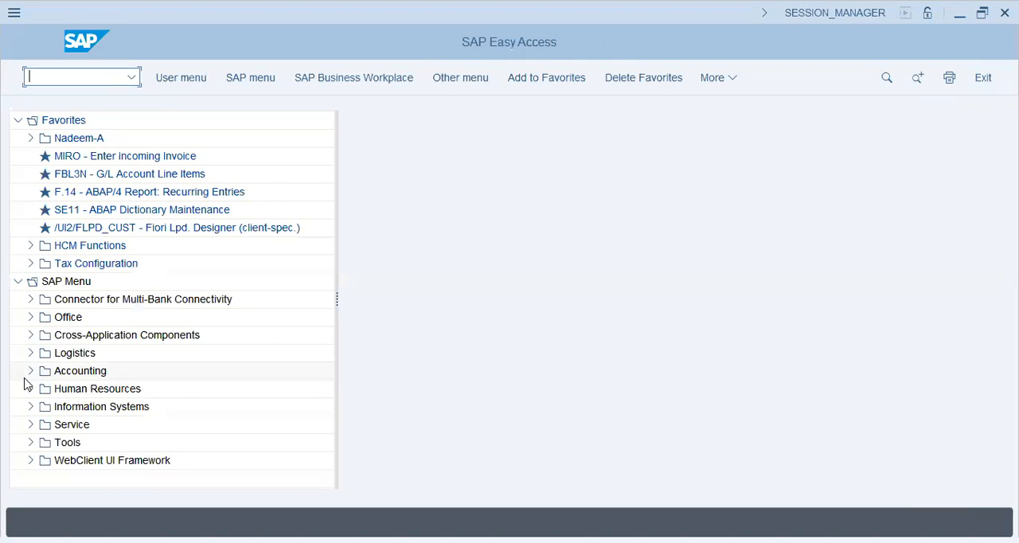
Open transaction MM01 - Immediately from Logistics, Materials Management, Material Master, Material, Create (General)
left_click(31, 353)
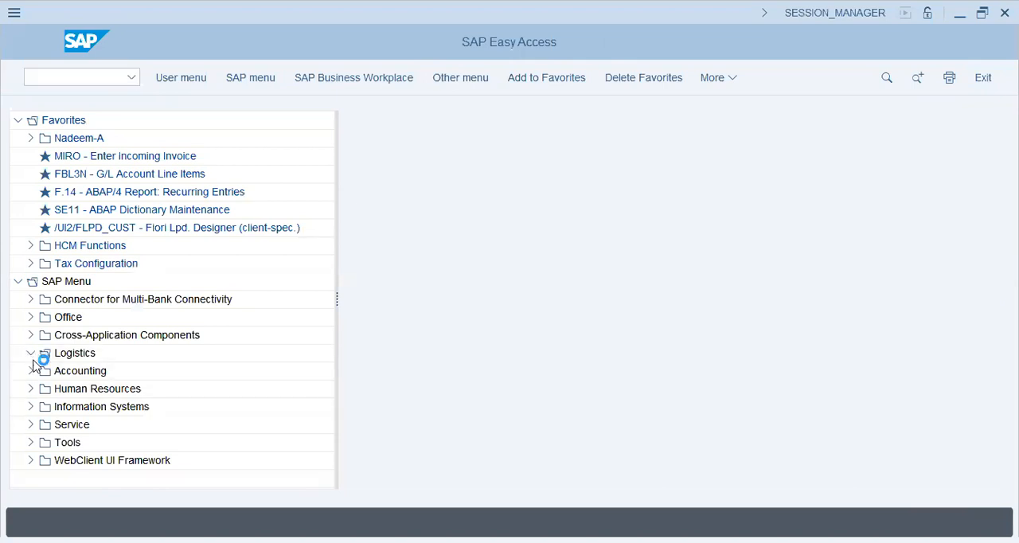
left_click(68, 391)
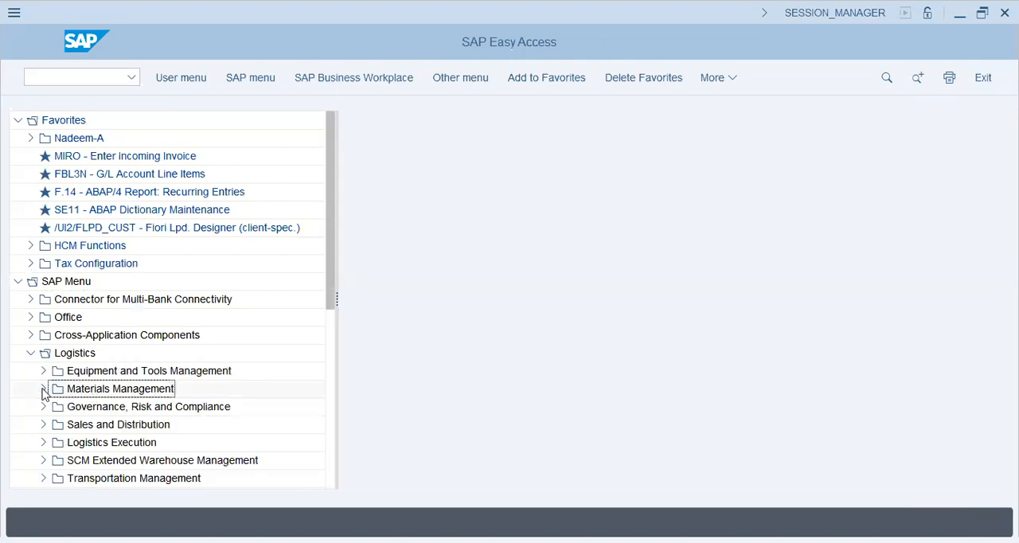
left_click(43, 392)
scroll(48, 374, "down", 2)
left_click(29, 376)
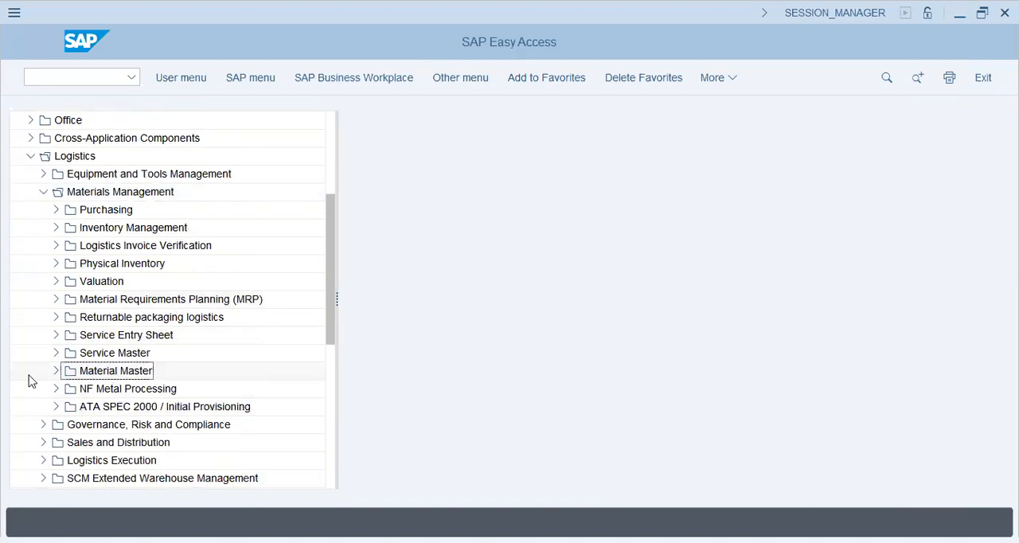
left_click(56, 370)
left_click(68, 395)
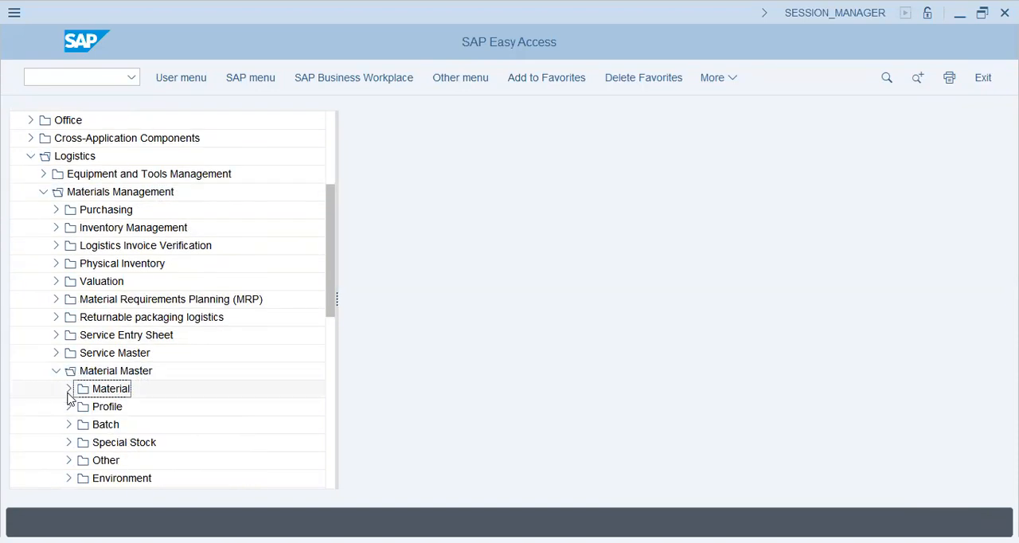
left_click(69, 389)
left_click(69, 357)
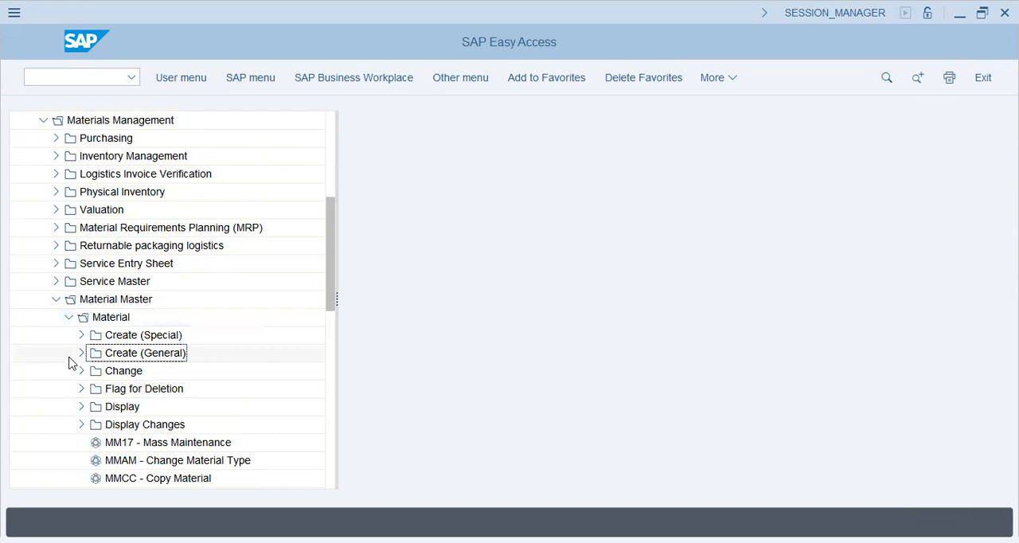
left_click(81, 353)
double_click(151, 371)
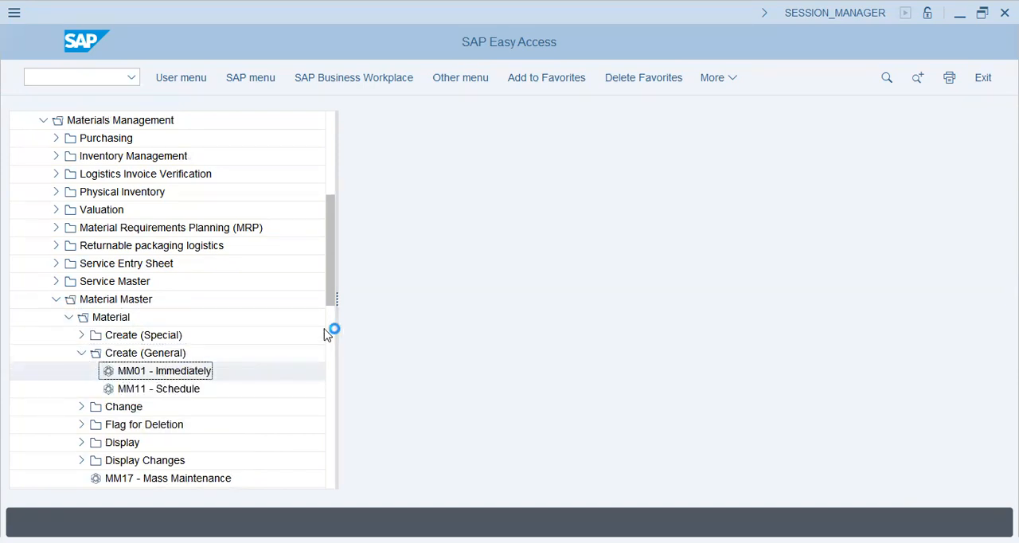
Set the new material's industry sector to Mechanical engineering and its material type to Raw materials (ROH-RAW)
left_click(188, 168)
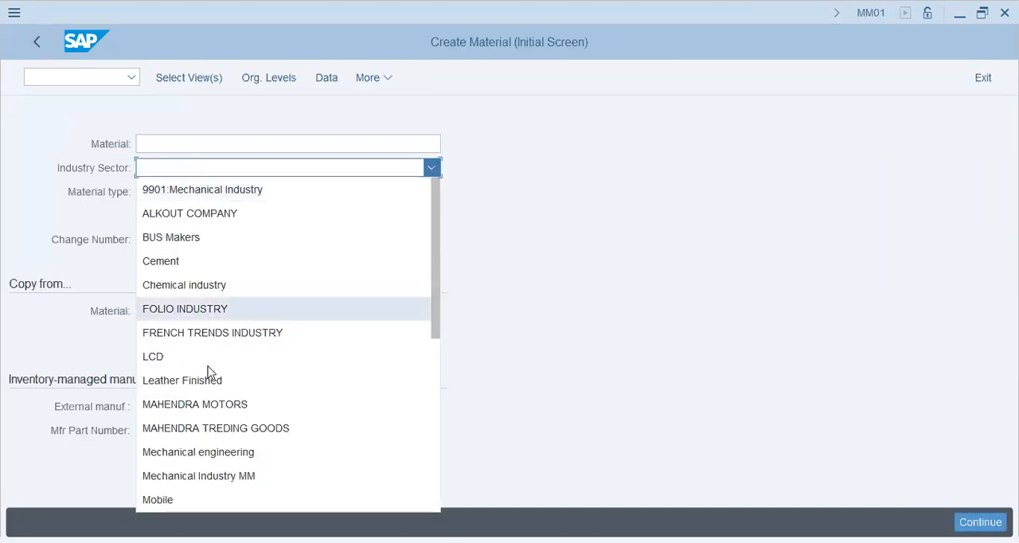
left_click(219, 452)
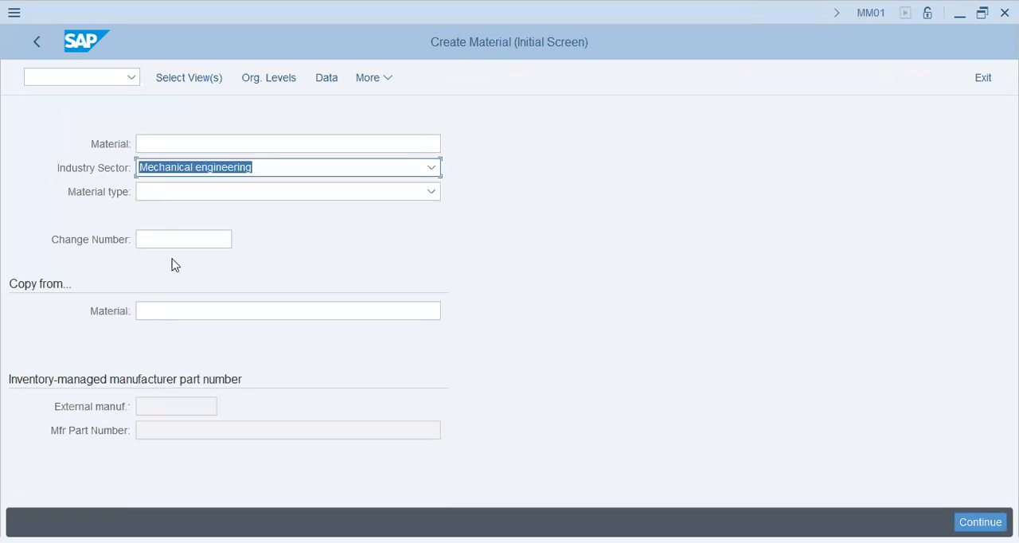
left_click(199, 191)
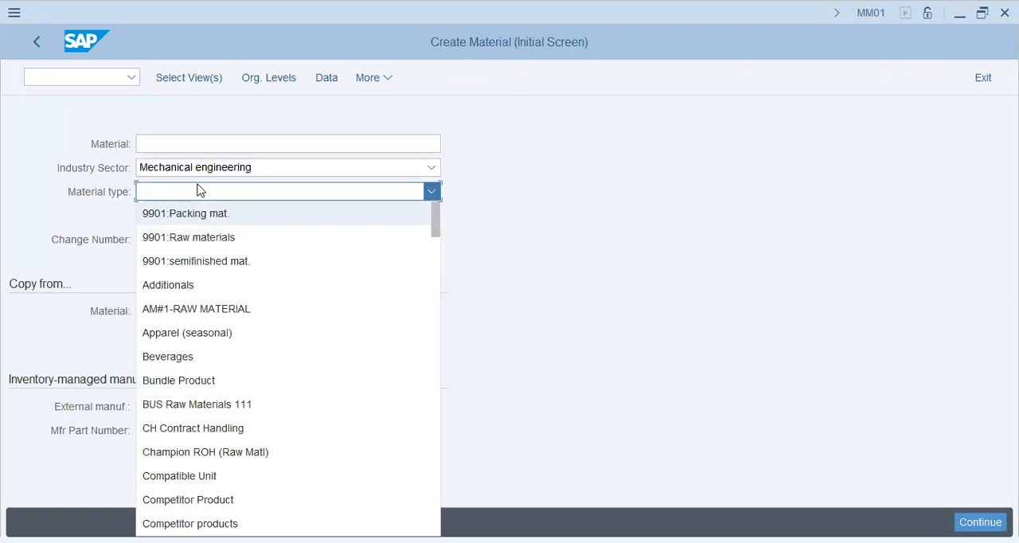
scroll(231, 271, "down", 7)
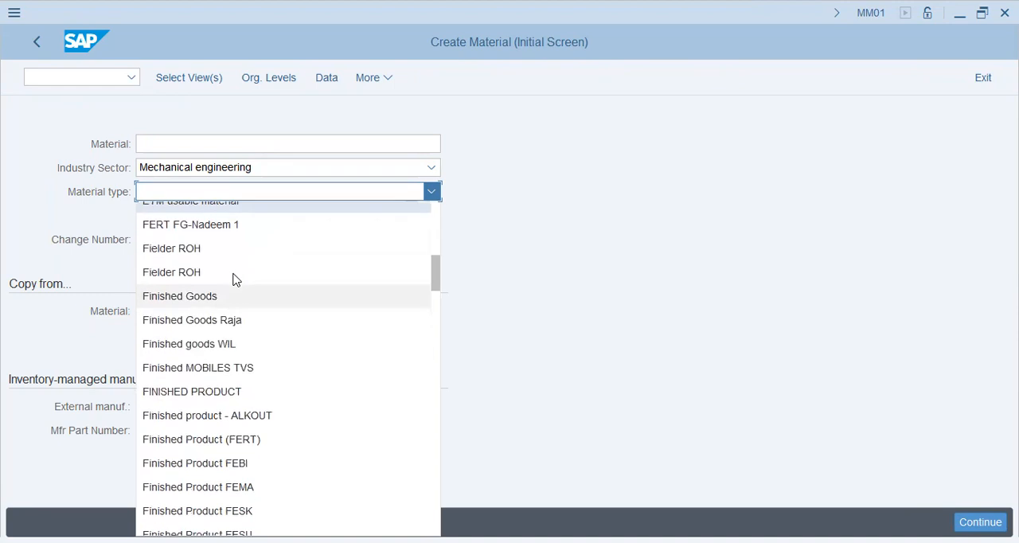
scroll(231, 295, "down", 10)
scroll(228, 319, "down", 8)
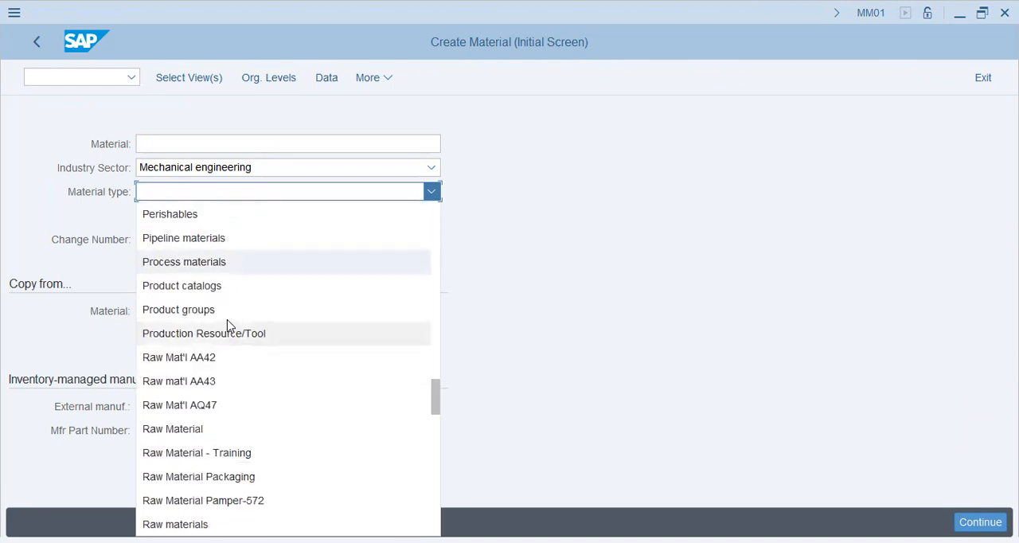
scroll(228, 325, "down", 4)
scroll(256, 308, "up", 1)
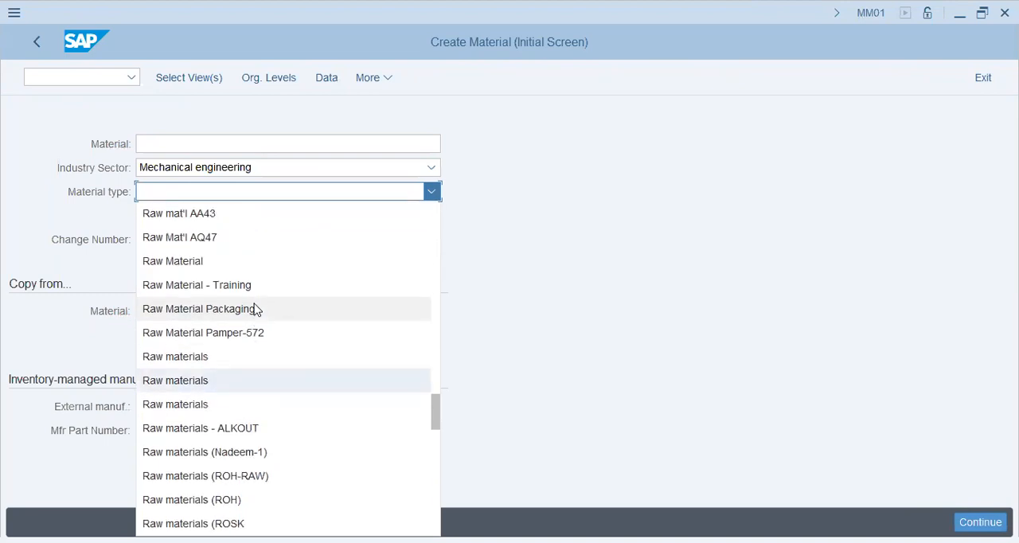
scroll(267, 430, "down", 1)
left_click(268, 404)
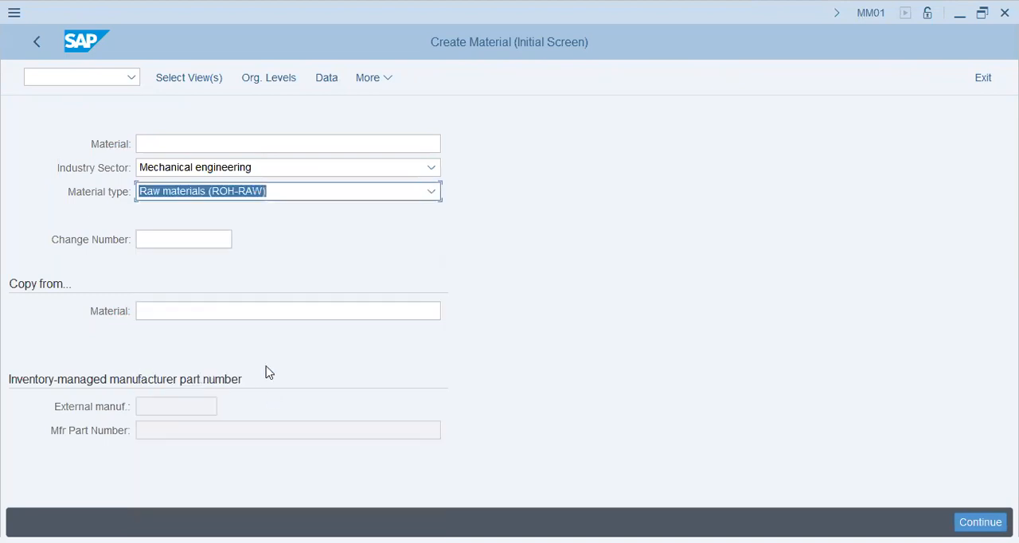
Open the view selection for the new material and deselect the MRP 1, MRP 2, MRP 3 and MRP 4 views
left_click(199, 80)
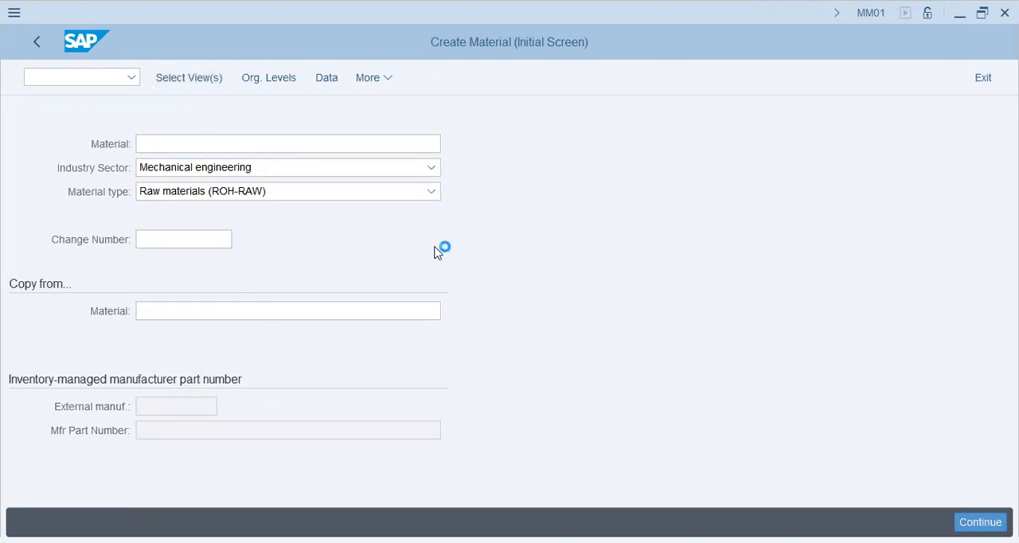
left_click(325, 340)
left_click(325, 359)
left_click(325, 377)
left_click(325, 395)
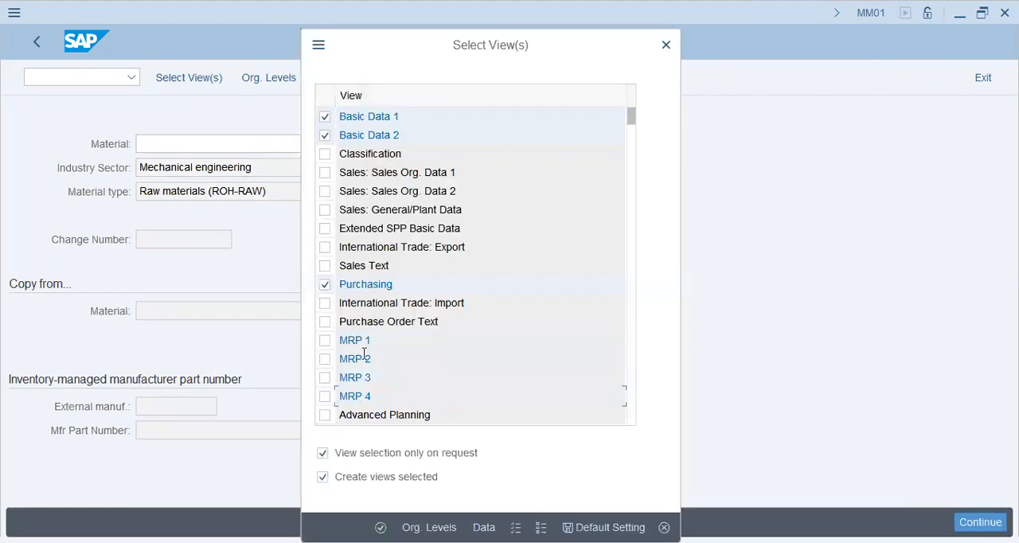
Add the General Plant Data / Storage 2 view, deselect Warehouse Management 1 and confirm the view selection
scroll(364, 353, "down", 3)
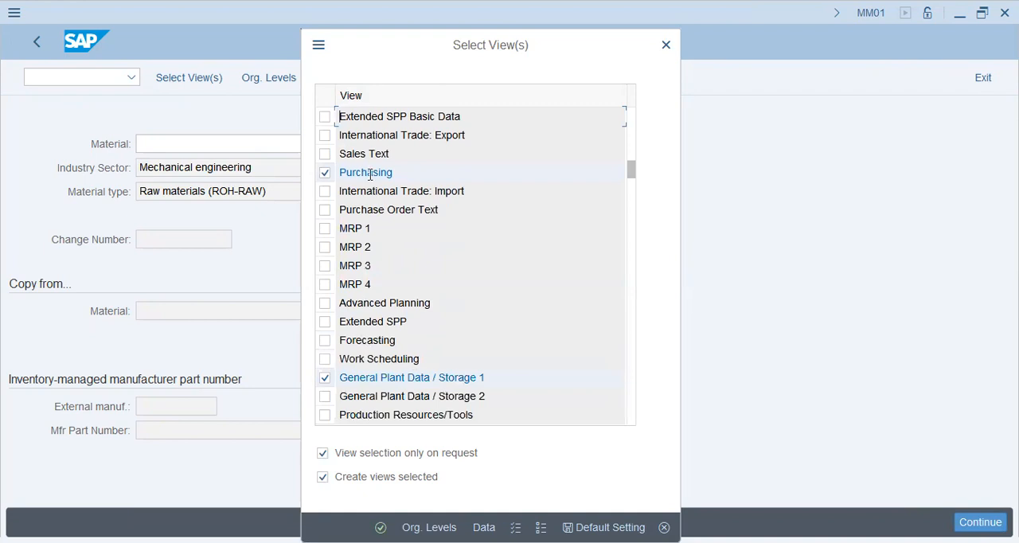
left_click(325, 395)
scroll(427, 309, "down", 3)
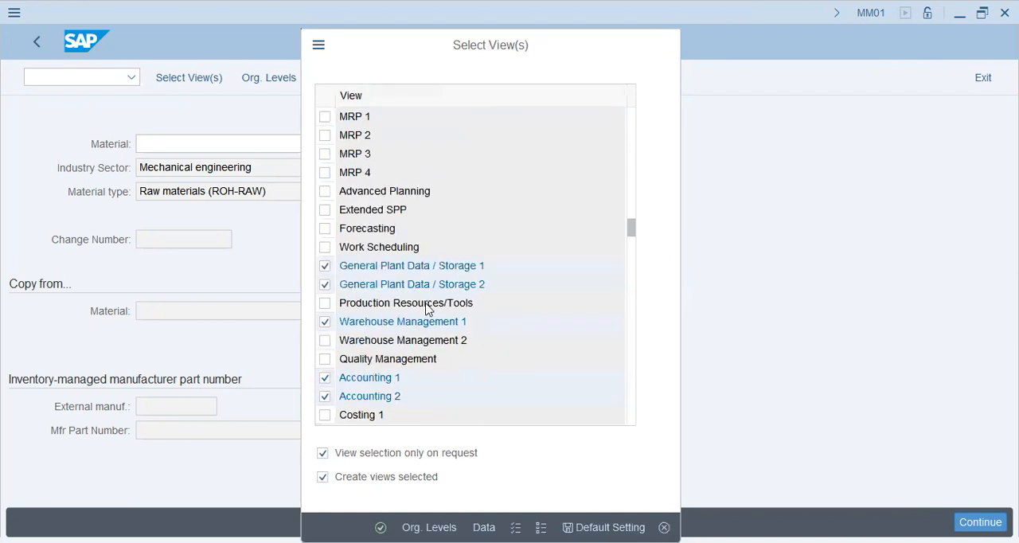
left_click(330, 271)
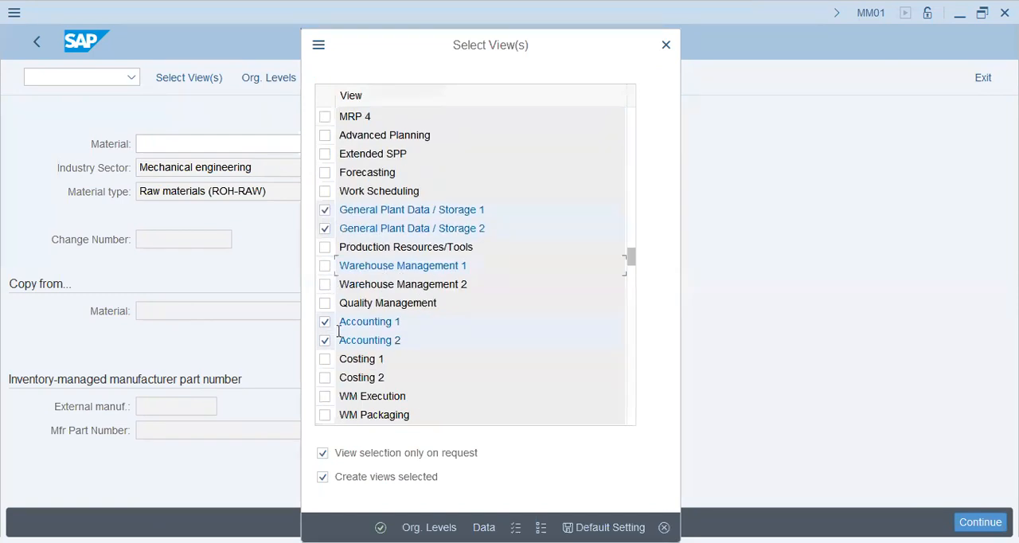
scroll(414, 350, "down", 1)
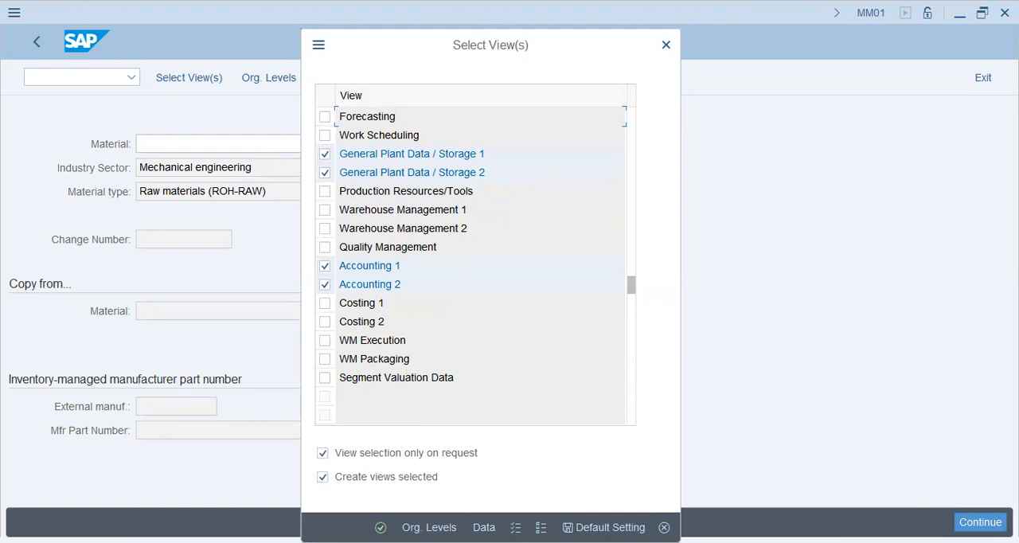
key("Return")
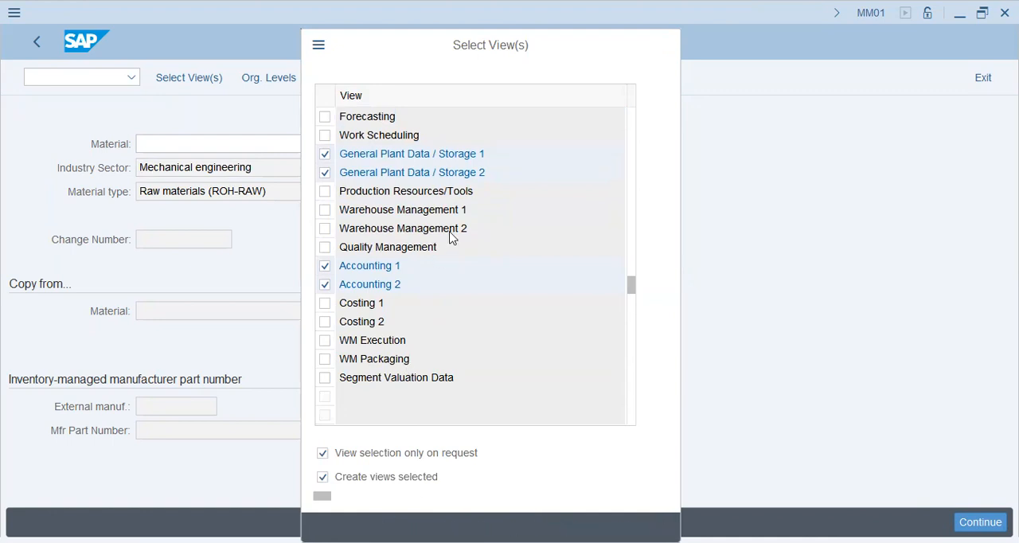
Try to confirm the new material's organizational levels with plant POPG and storage location SHJ (Sharjah)
type("popg")
key("Tab")
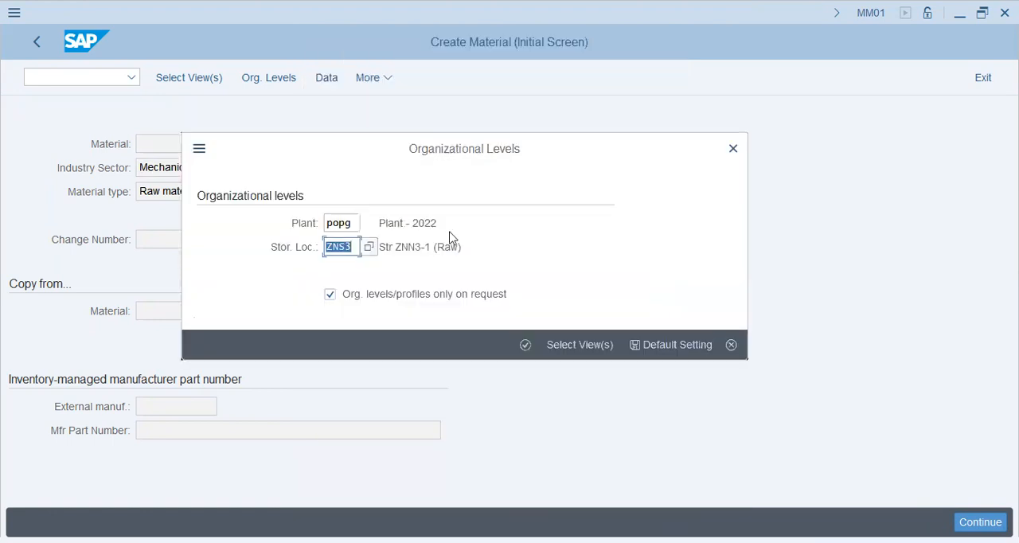
key("Return")
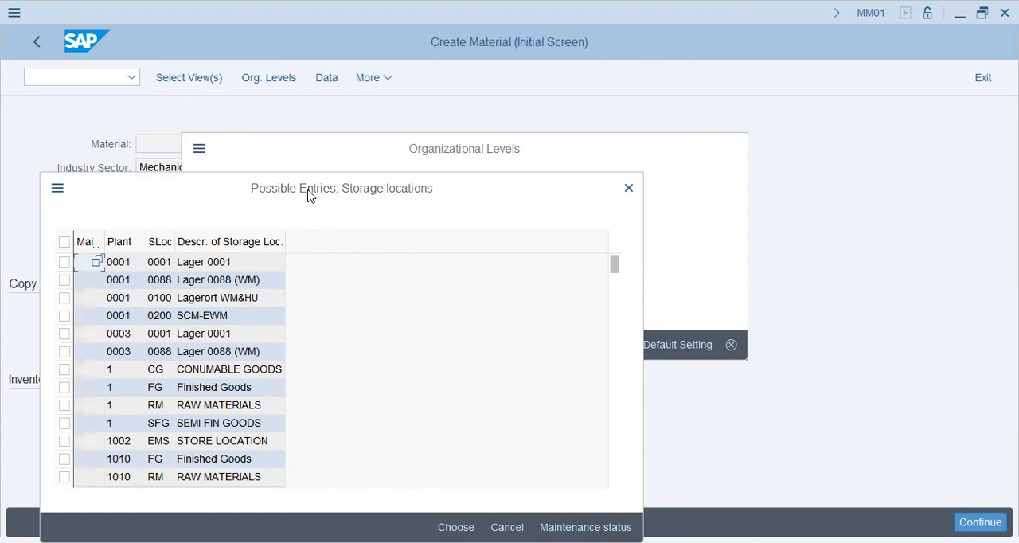
left_click_drag(337, 174, 391, 90)
scroll(487, 223, "down", 15)
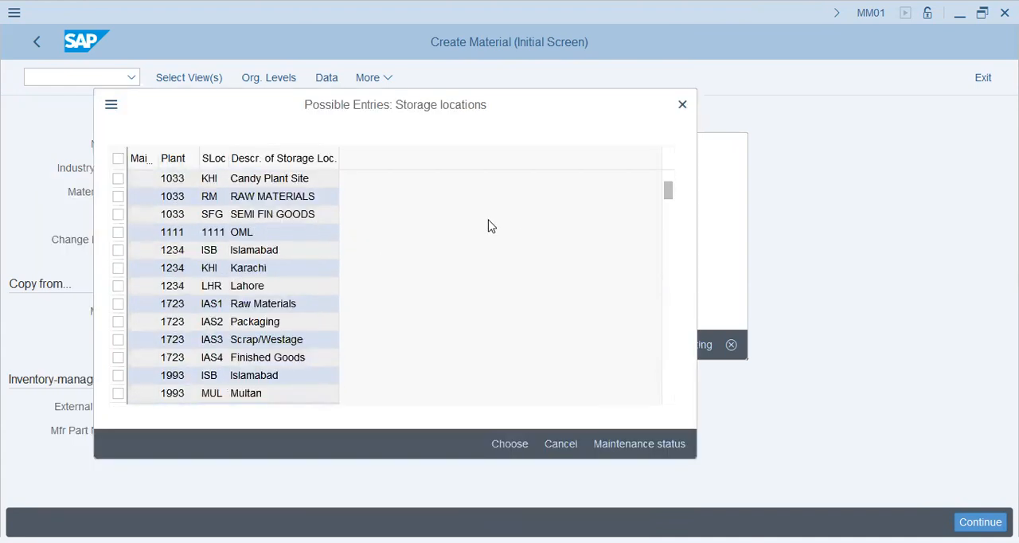
scroll(486, 243, "down", 10)
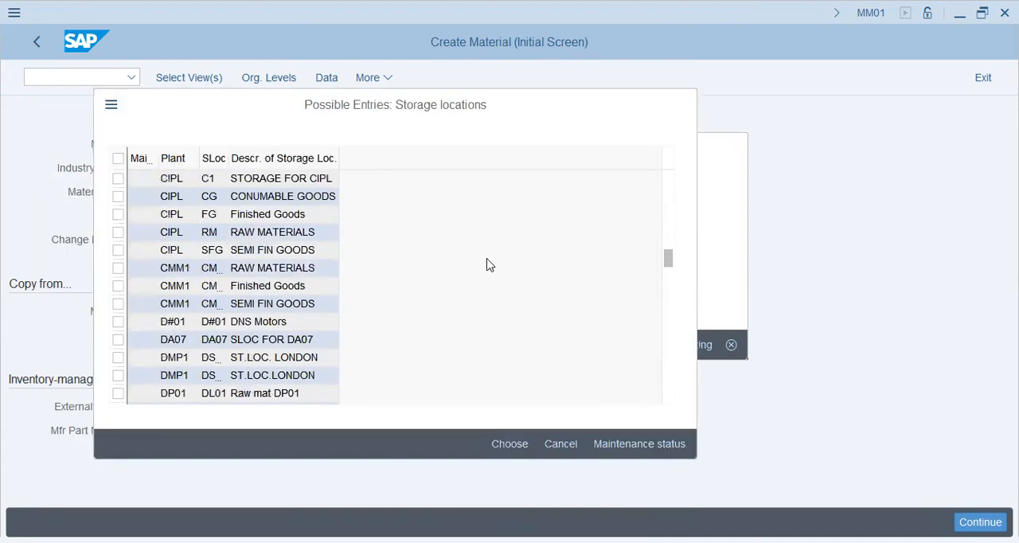
scroll(486, 265, "down", 12)
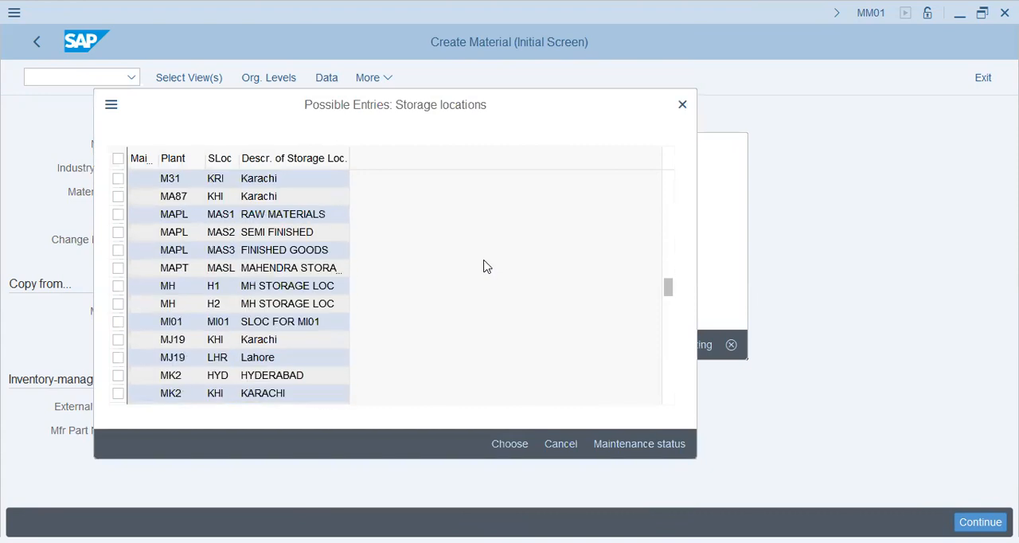
scroll(480, 265, "down", 10)
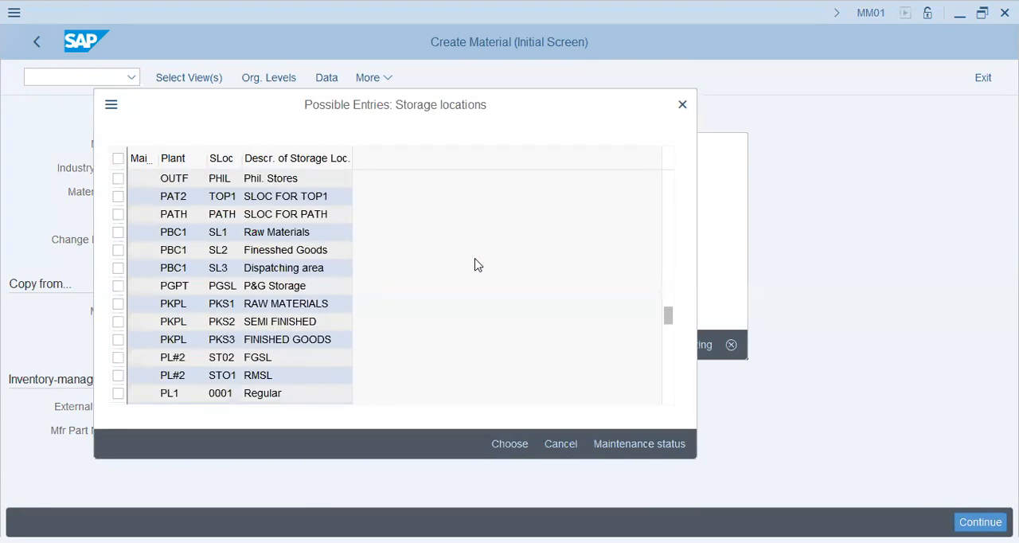
scroll(478, 264, "down", 5)
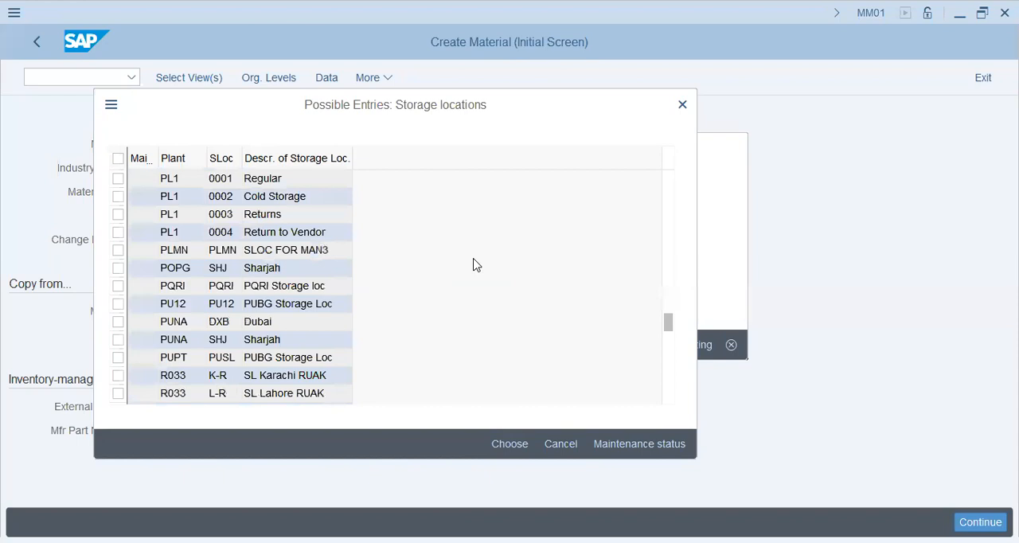
scroll(473, 265, "up", 1)
left_click(271, 329)
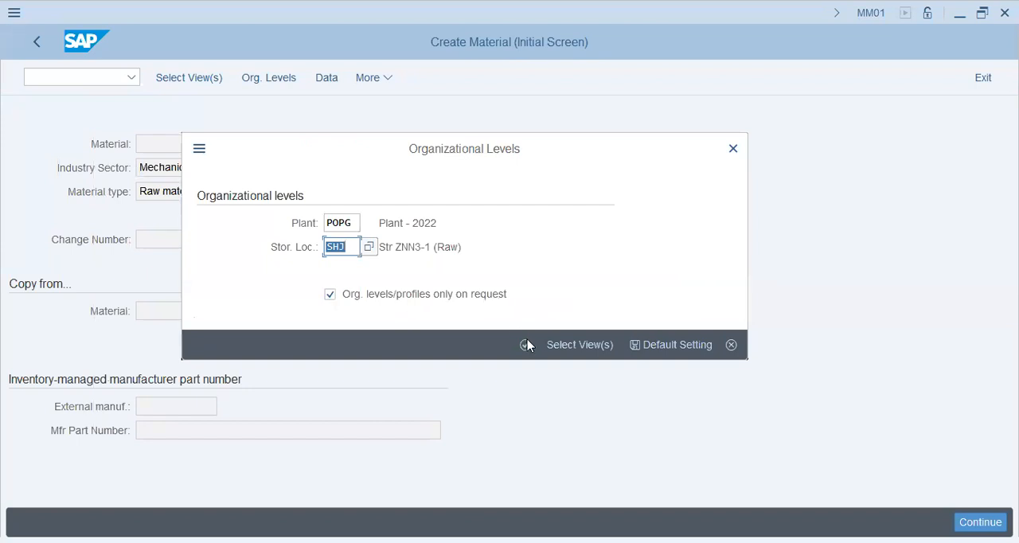
left_click(528, 345)
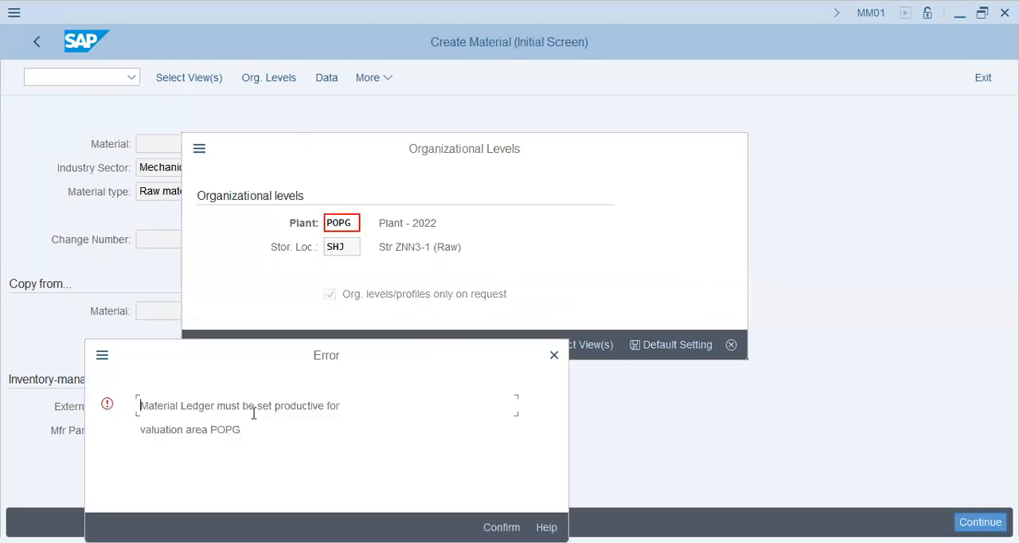
Examine the error message raised for valuation area POPG and close it
left_click_drag(412, 407, 254, 408)
left_click(201, 430)
key("Return")
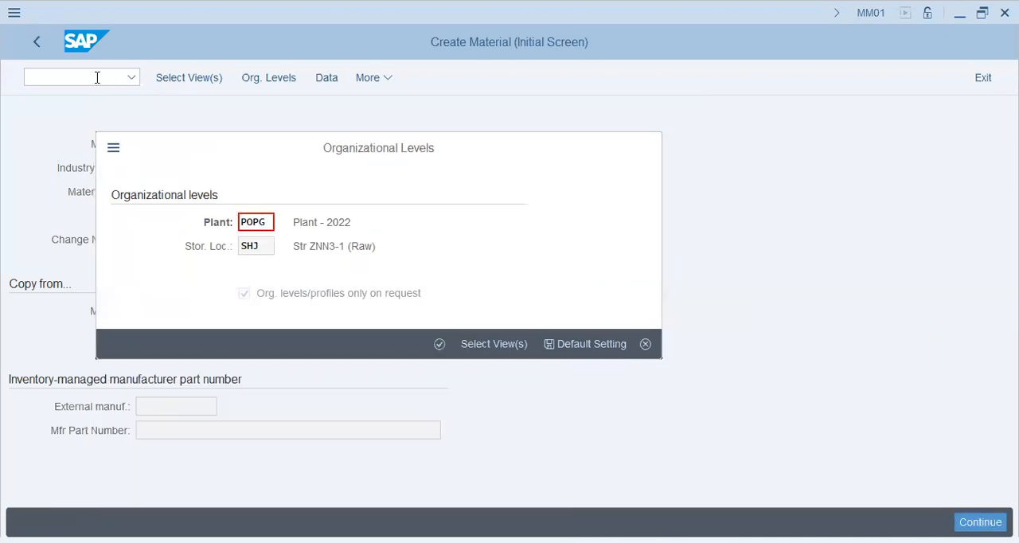
Leave material creation for transaction SPRO and display the SAP Customizing Implementation Guide
left_click(97, 78)
type("/nspro")
key("Return")
left_click(196, 77)
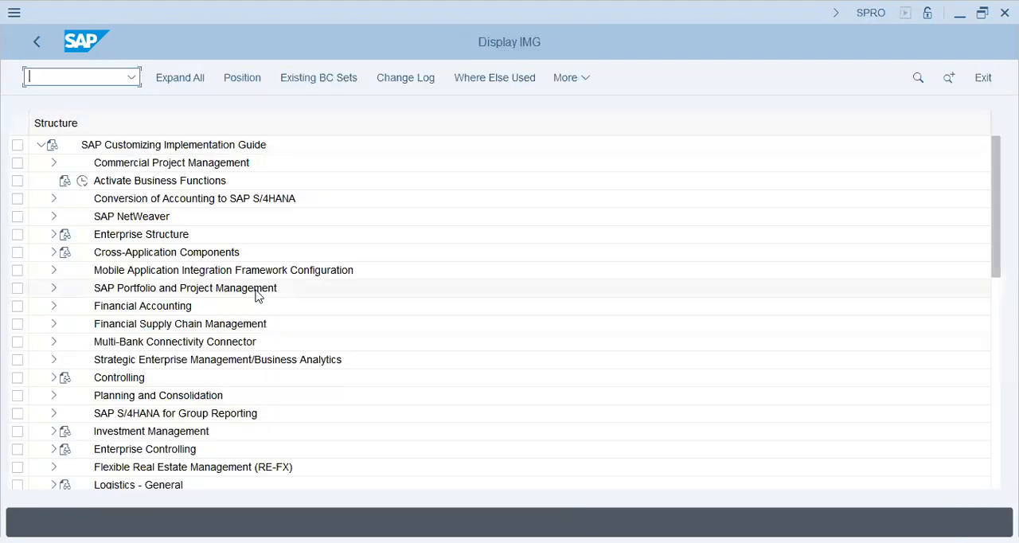
Expand Financial Accounting, Financial Accounting Global Settings and Ledgers in the implementation guide
left_click(143, 305)
left_click(152, 235)
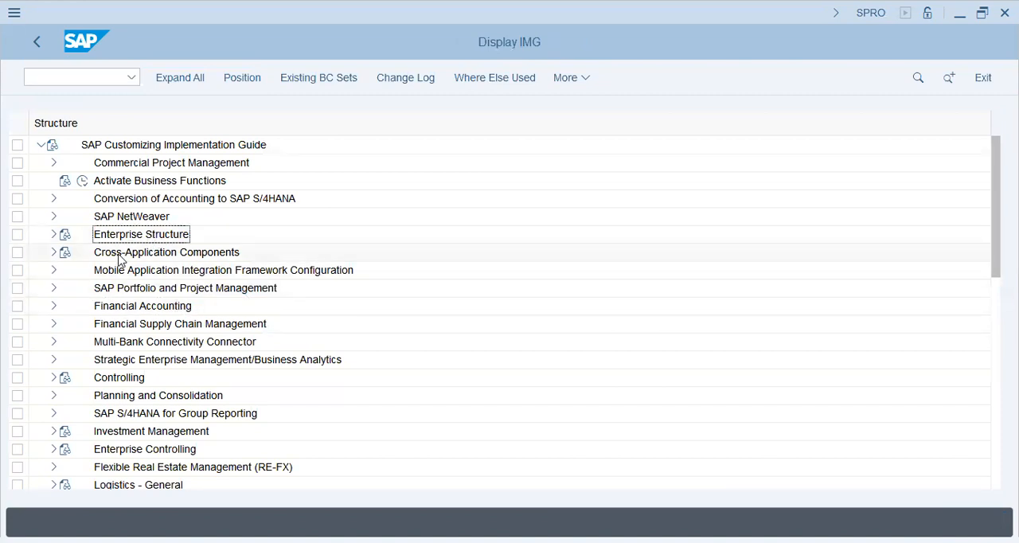
left_click(54, 307)
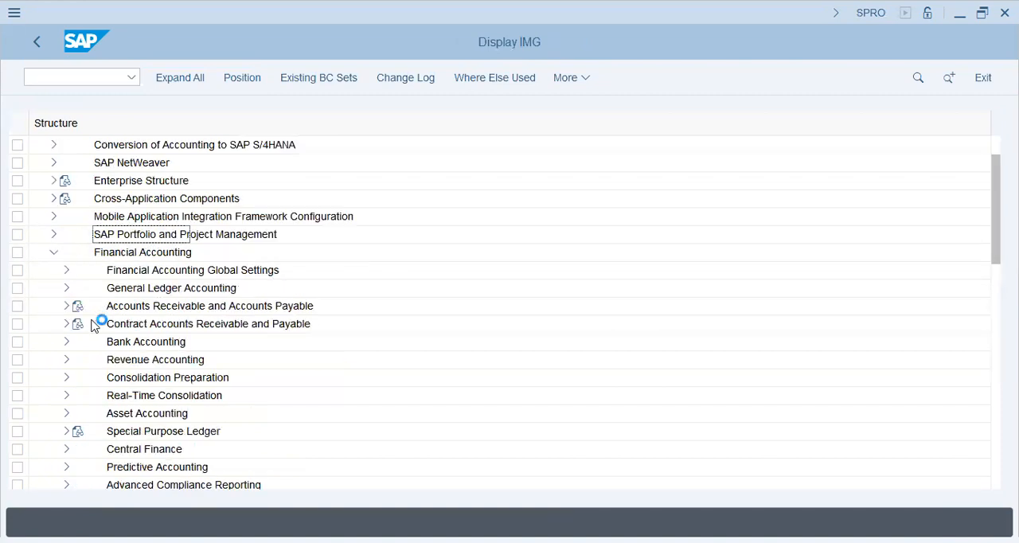
left_click(148, 273)
left_click(66, 271)
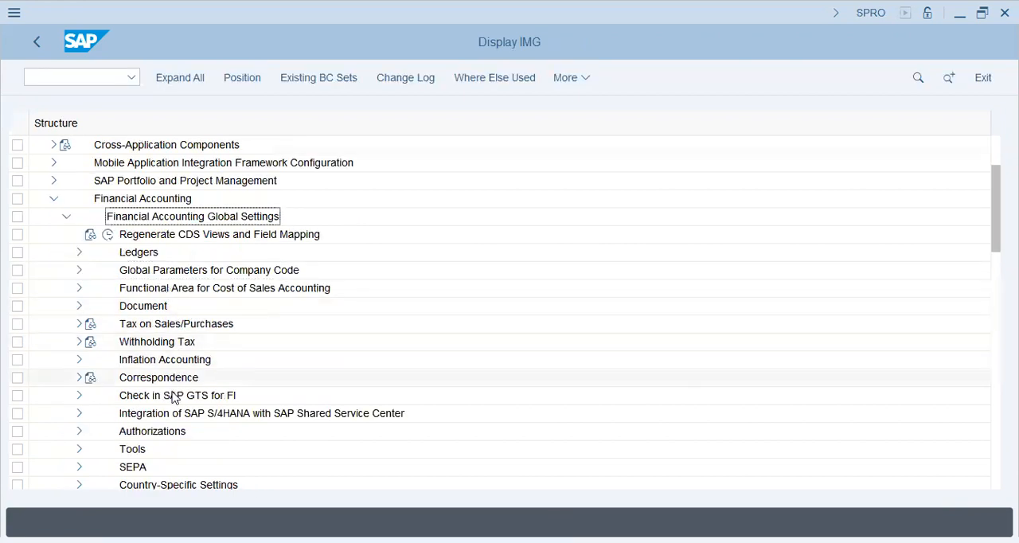
left_click(79, 254)
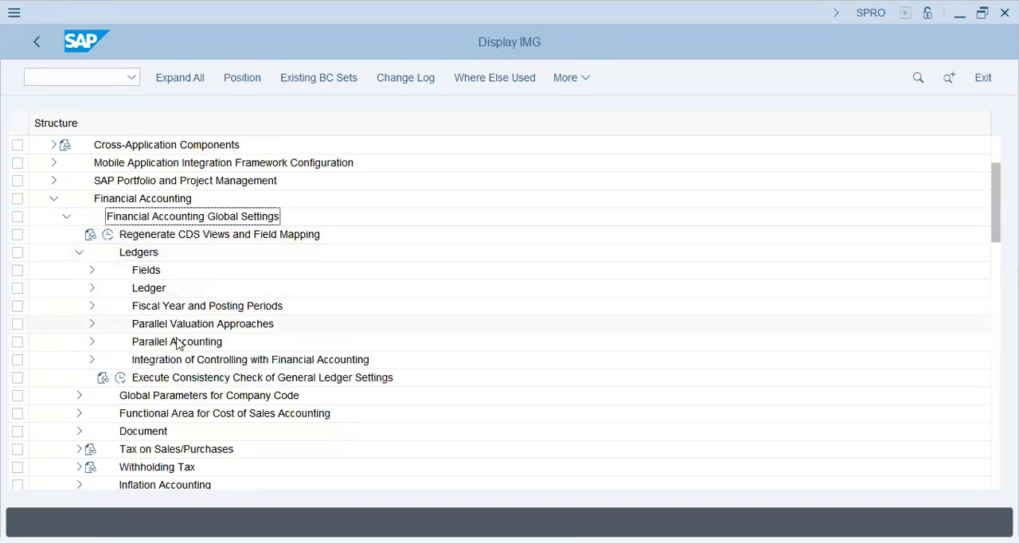
Expand Parallel Valuation Approaches and its Multiple Valuation Approaches/Transfer Prices node under Ledgers
left_click(177, 362)
left_click(207, 326)
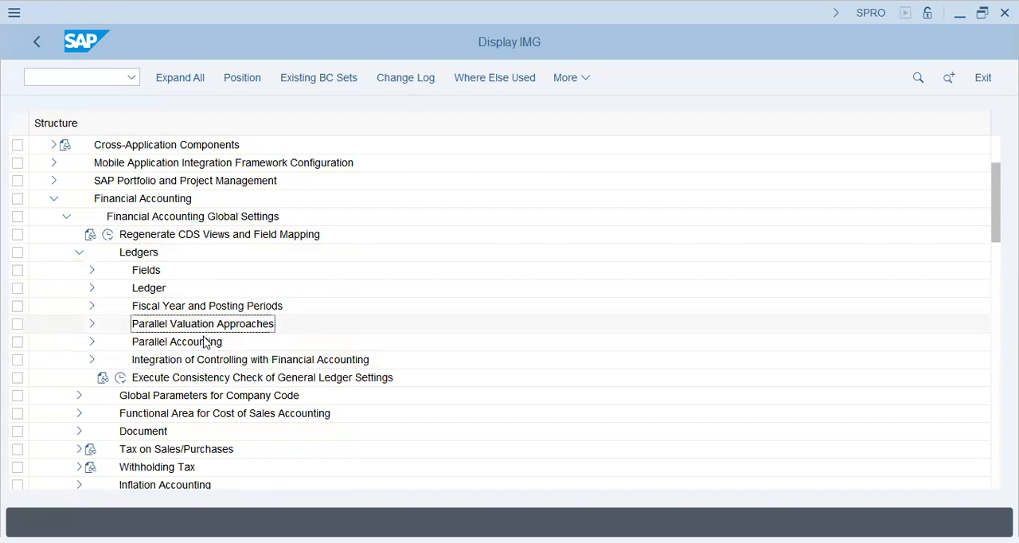
left_click(93, 326)
left_click(194, 342)
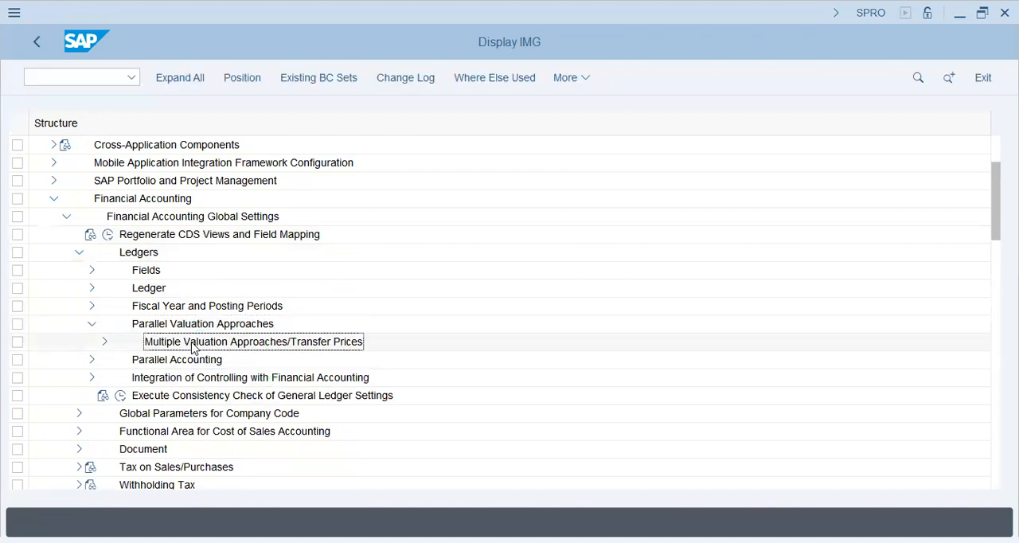
left_click(106, 342)
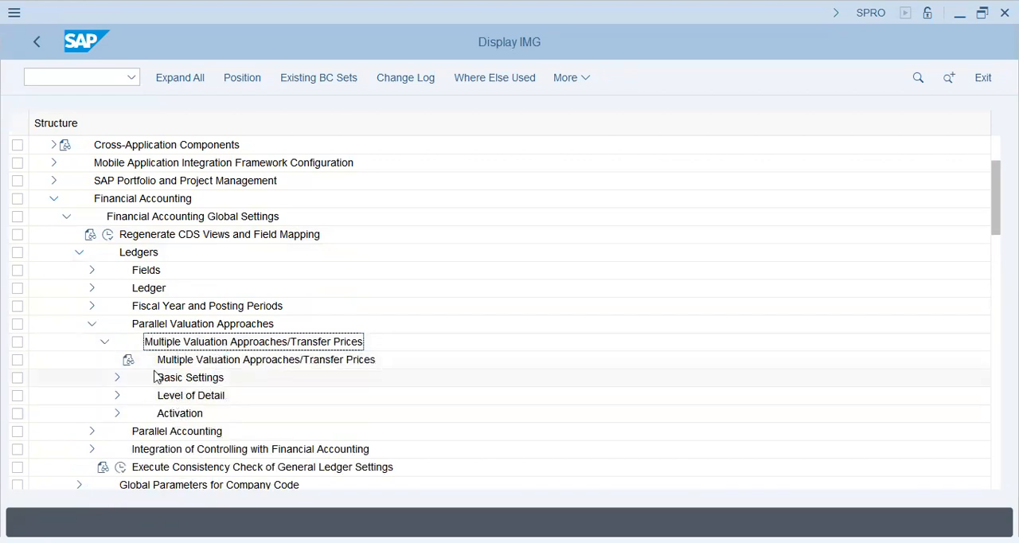
scroll(89, 363, "down", 1)
scroll(89, 362, "down", 2)
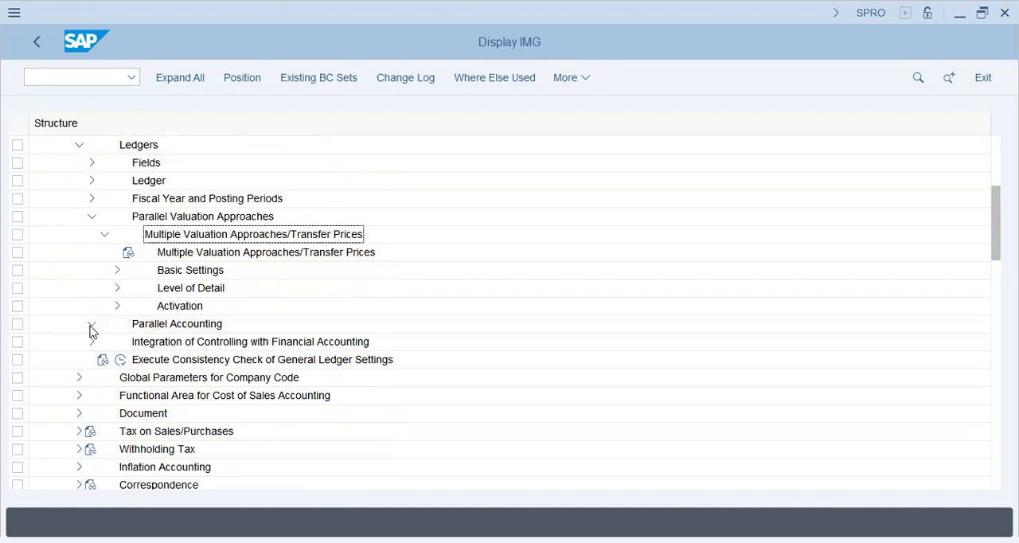
left_click(91, 327)
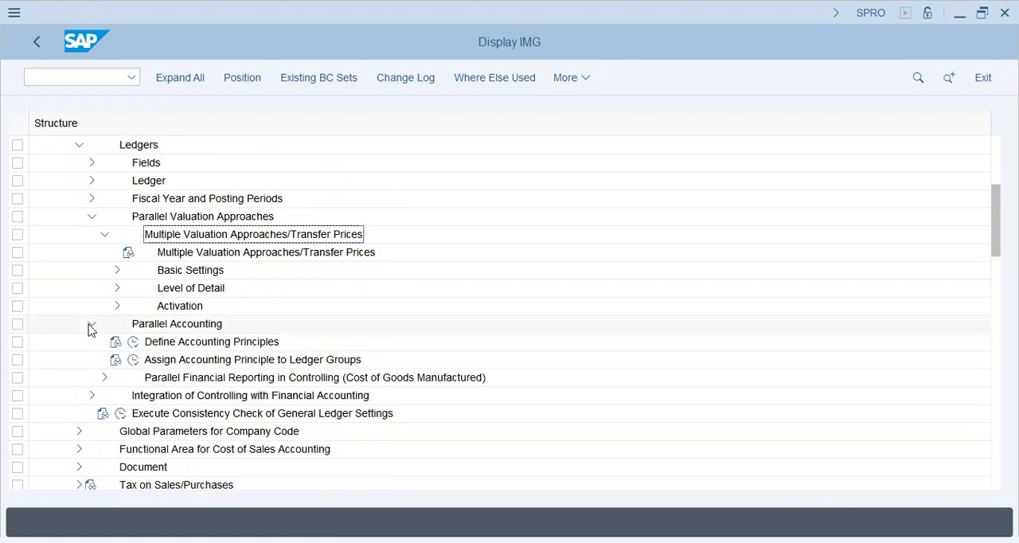
left_click(92, 325)
Open the activity Assign Currency Types and Define Material Ledger Types under Basic Settings, Check Material Ledger Settings
left_click(175, 253)
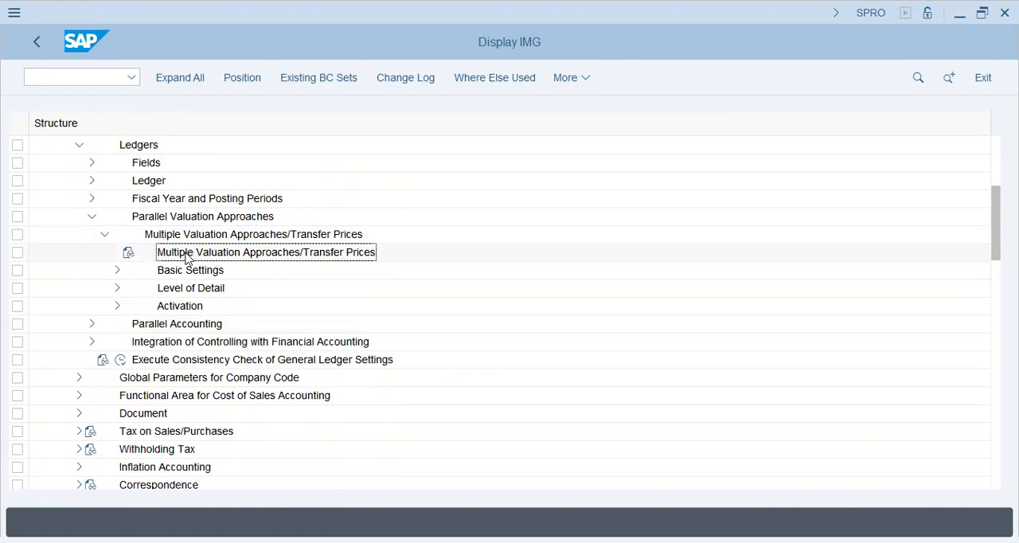
left_click(117, 270)
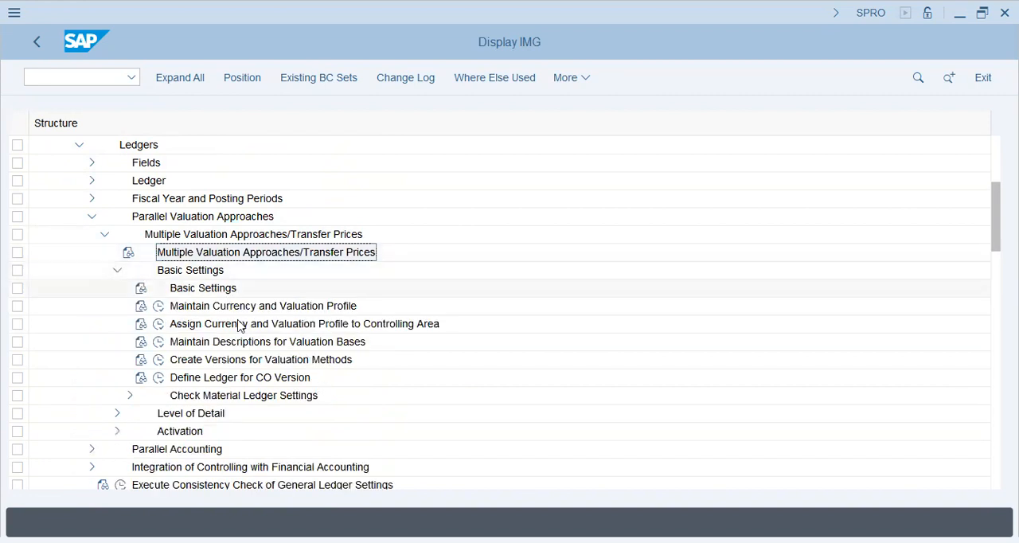
left_click(227, 379)
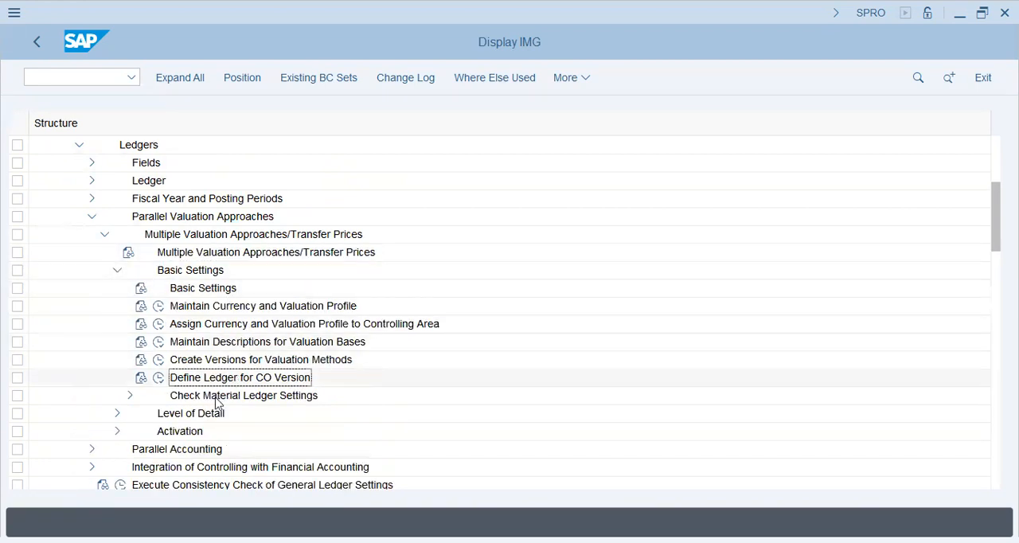
left_click(127, 397)
scroll(300, 360, "down", 4)
left_click(231, 363)
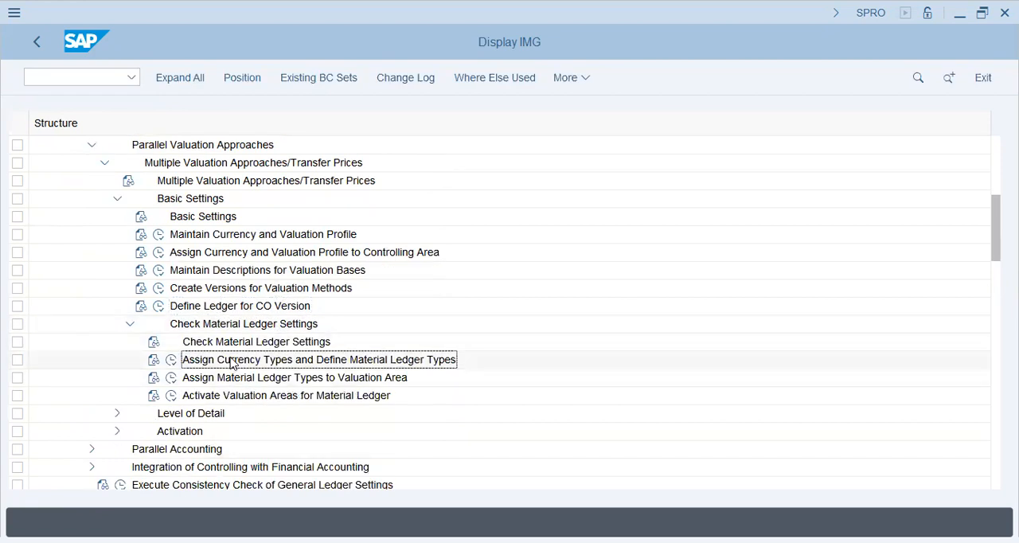
left_click(172, 359)
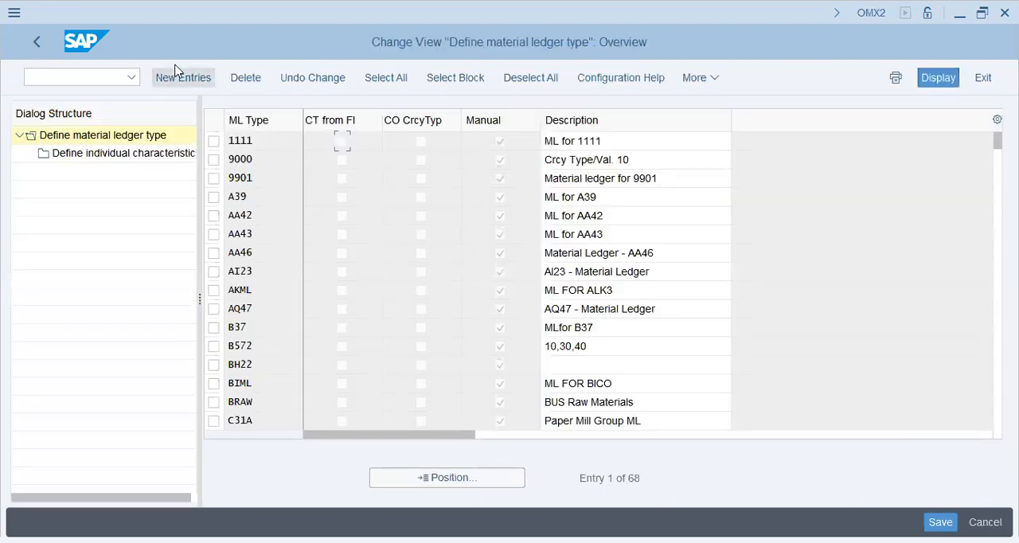
Create a new material ledger type POPG with the description POP-G ML Type
left_click(188, 77)
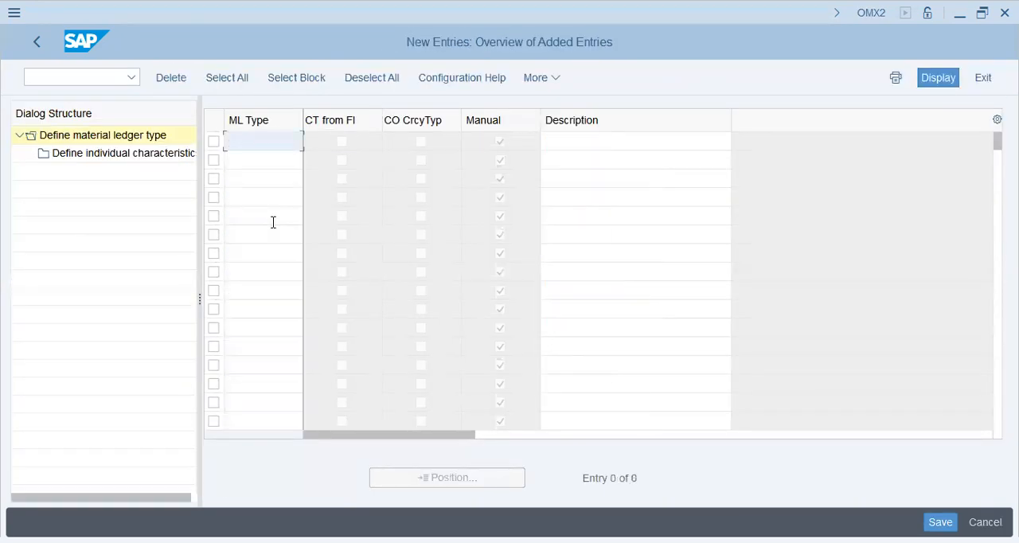
type("popg")
key("Tab")
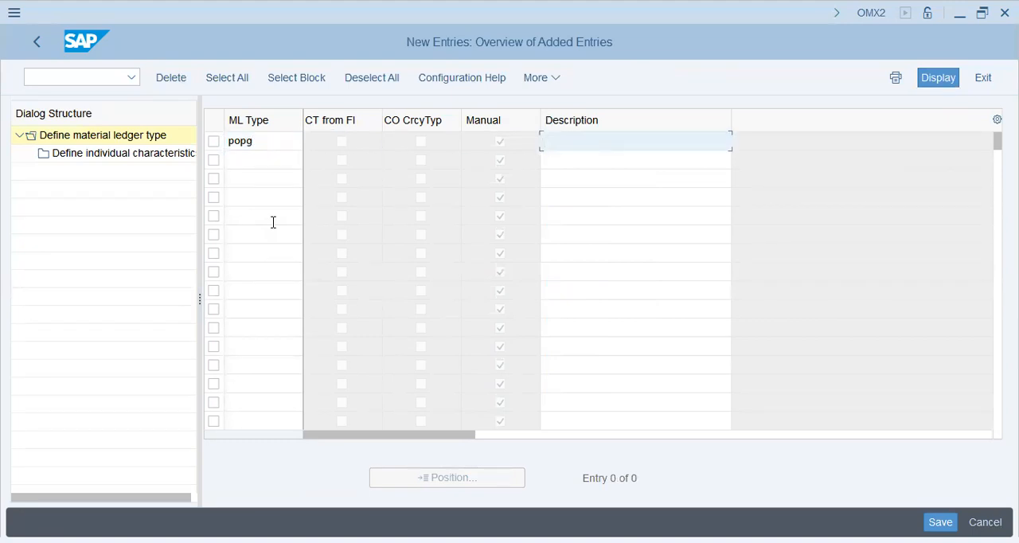
type("ML")
key("BackSpace")
key("BackSpace")
key("BackSpace")
key("BackSpace")
type("e")
key("Return")
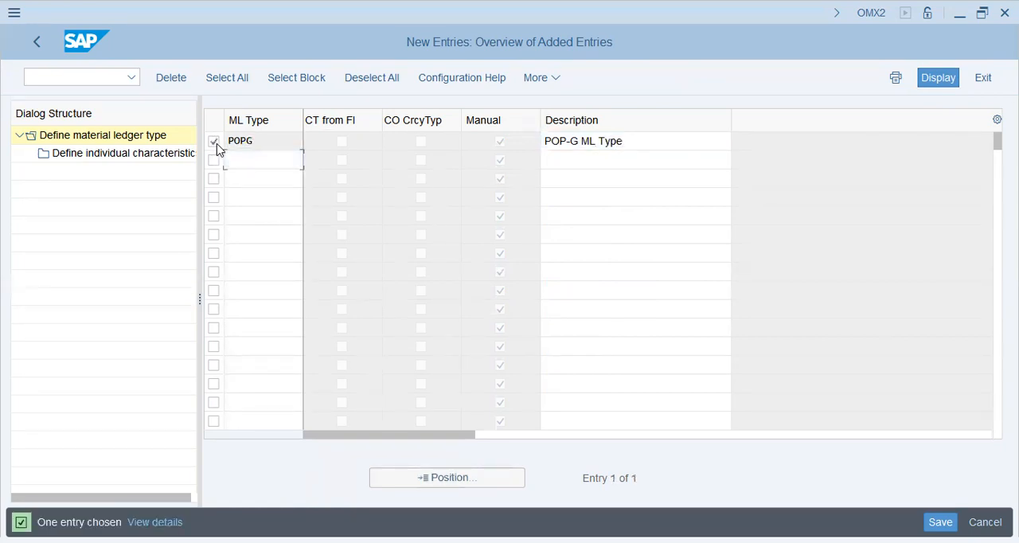
Add currency type 30 (Group currency) to the individual characteristics of ledger type POPG and save it under the proposed customizing request
left_click(164, 153)
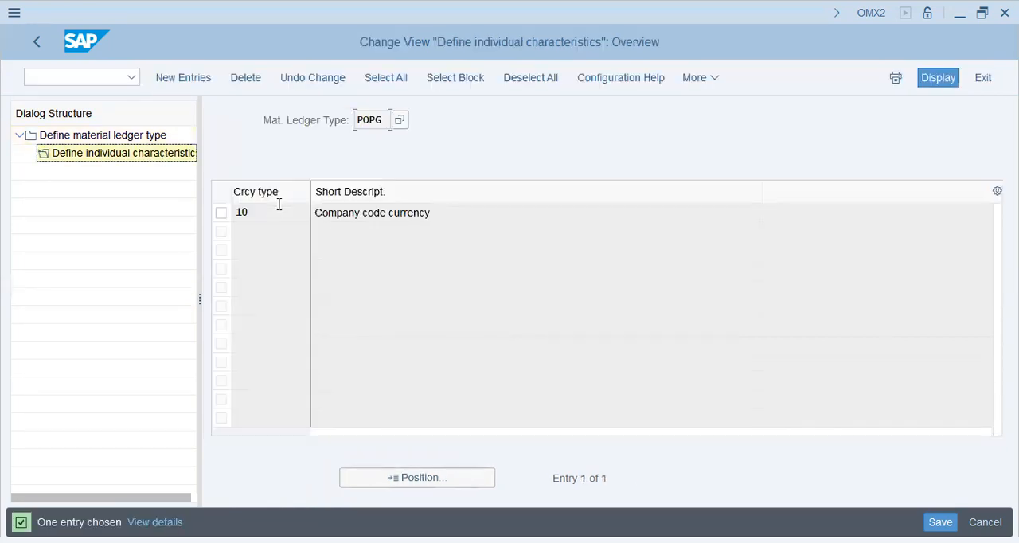
left_click(469, 213)
left_click(206, 80)
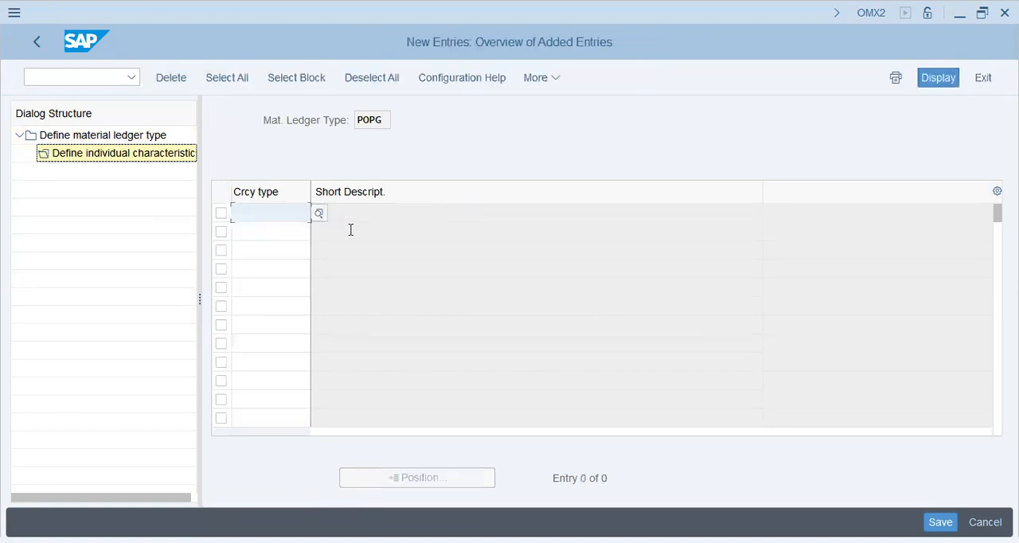
left_click(318, 213)
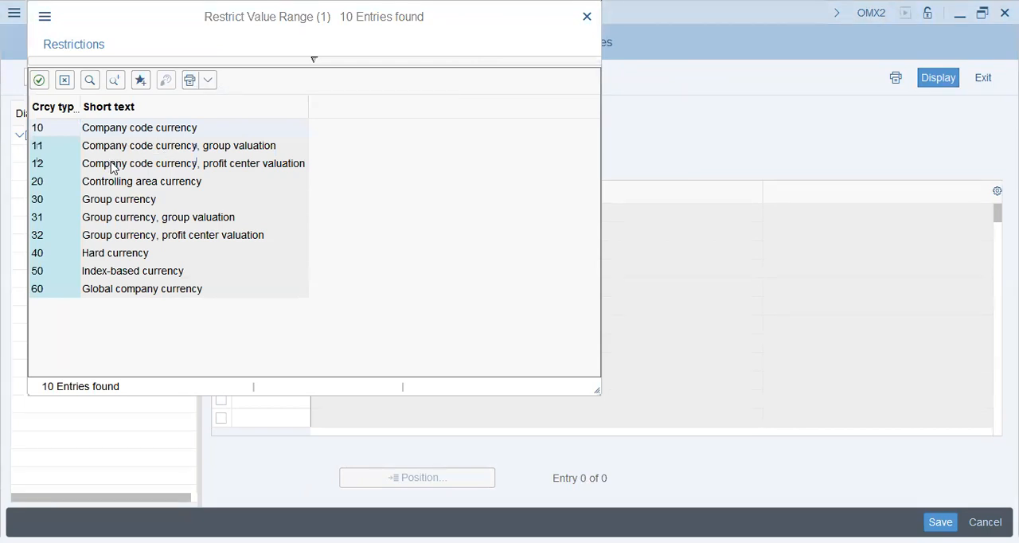
left_click(141, 218)
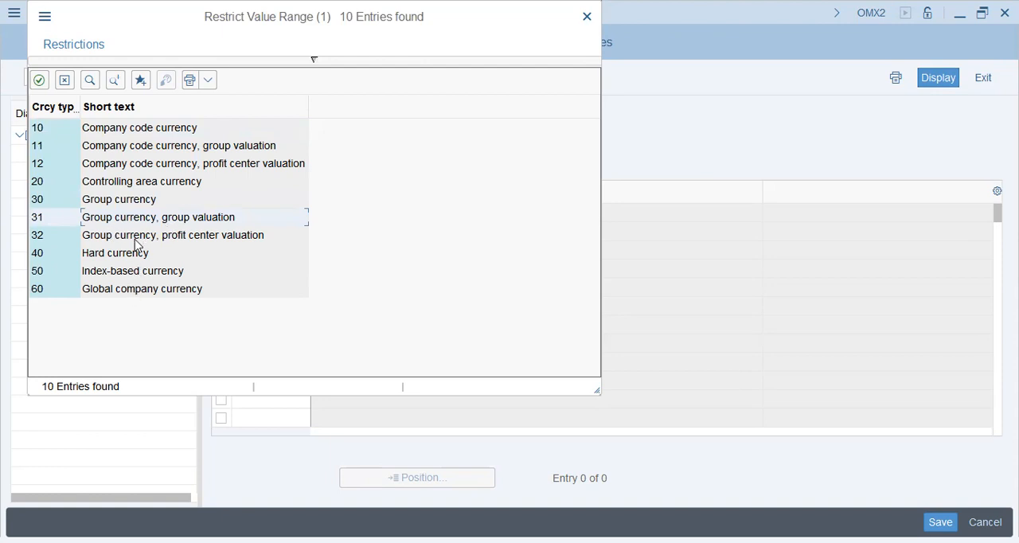
left_click(129, 202)
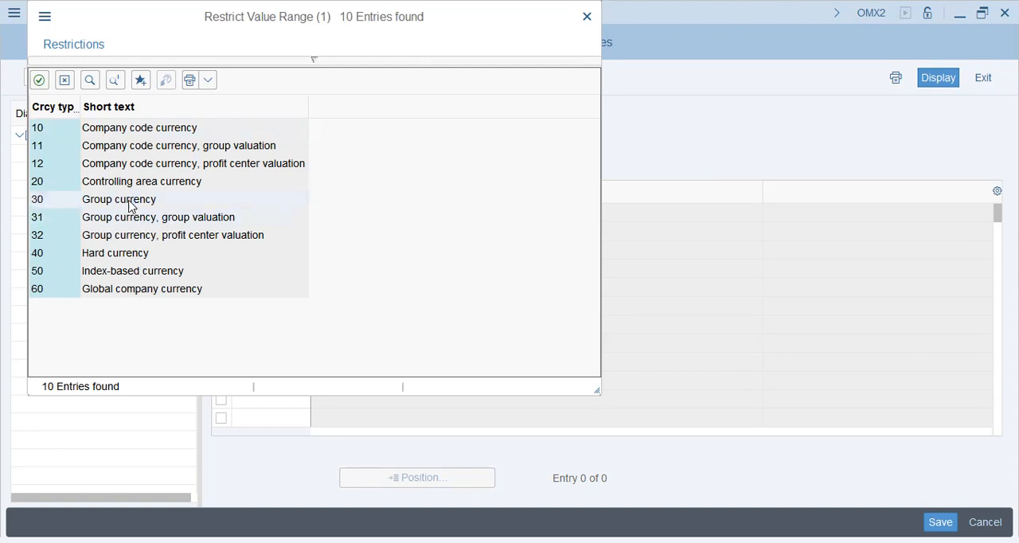
left_click(130, 202)
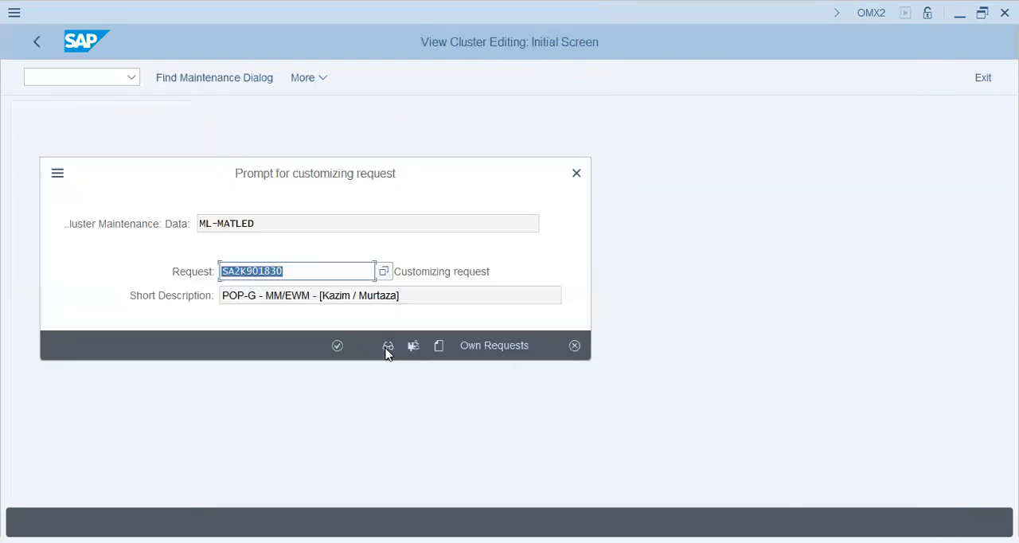
left_click(336, 346)
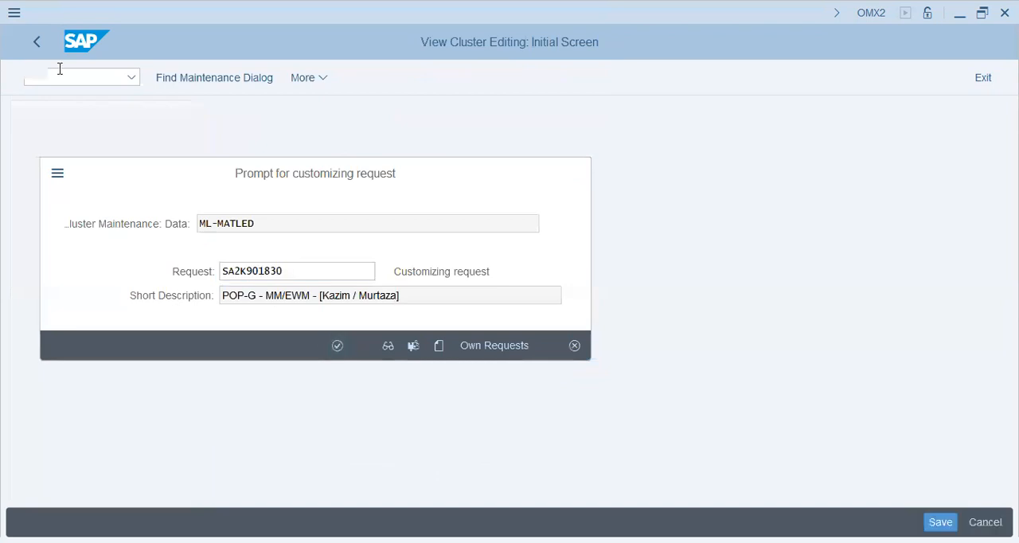
Review the currency types assigned to material ledger type POPG and return to the IMG structure
left_click(37, 43)
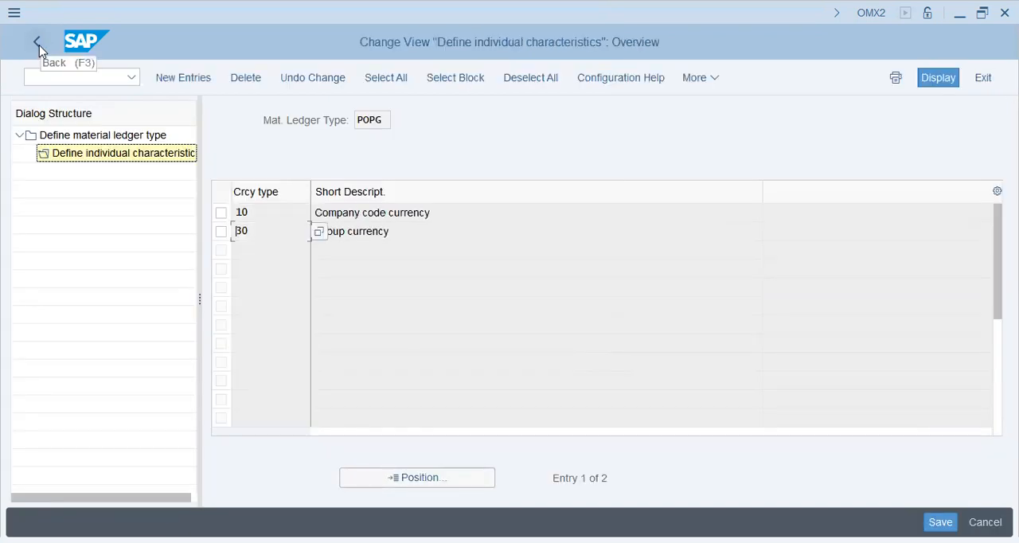
left_click_drag(439, 215, 324, 220)
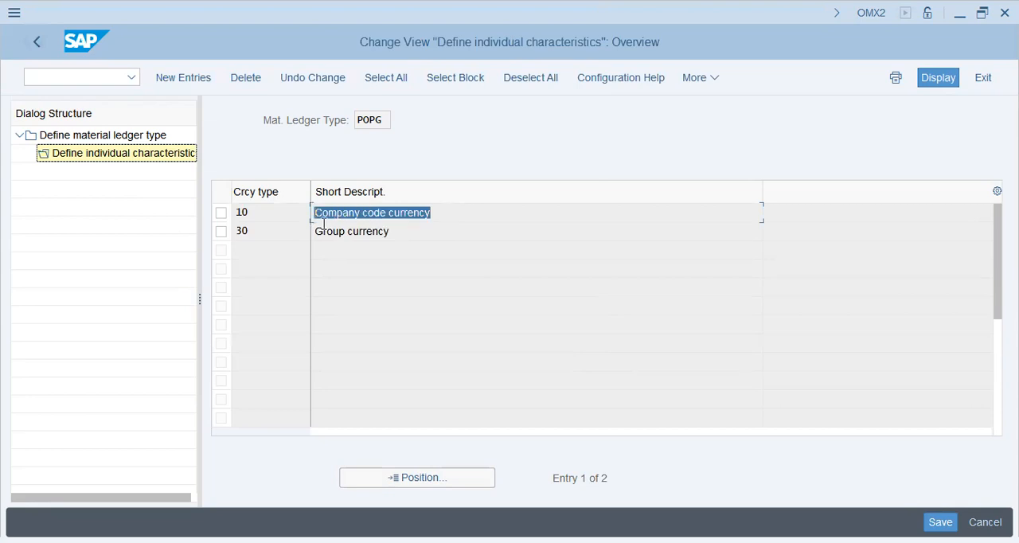
left_click_drag(416, 231, 313, 232)
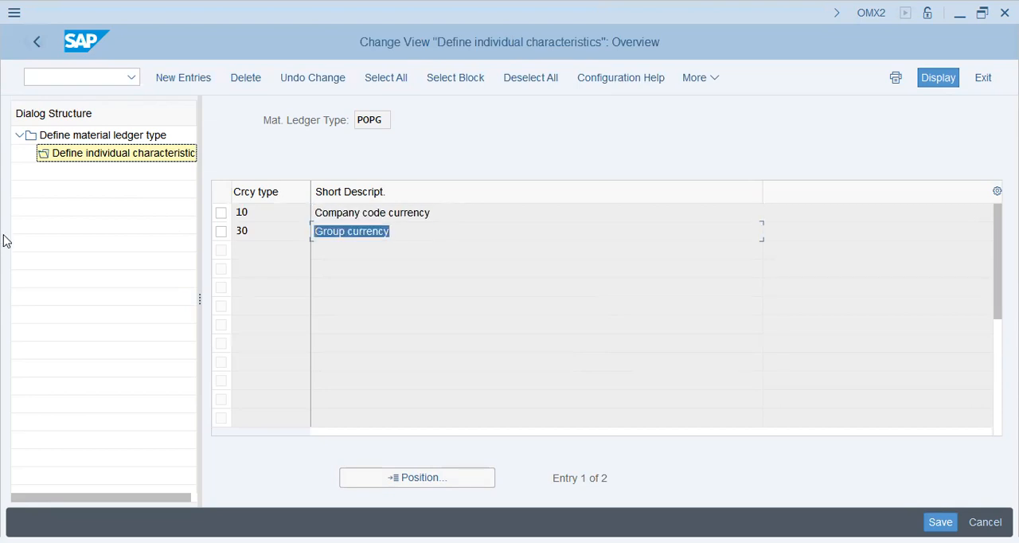
left_click(41, 44)
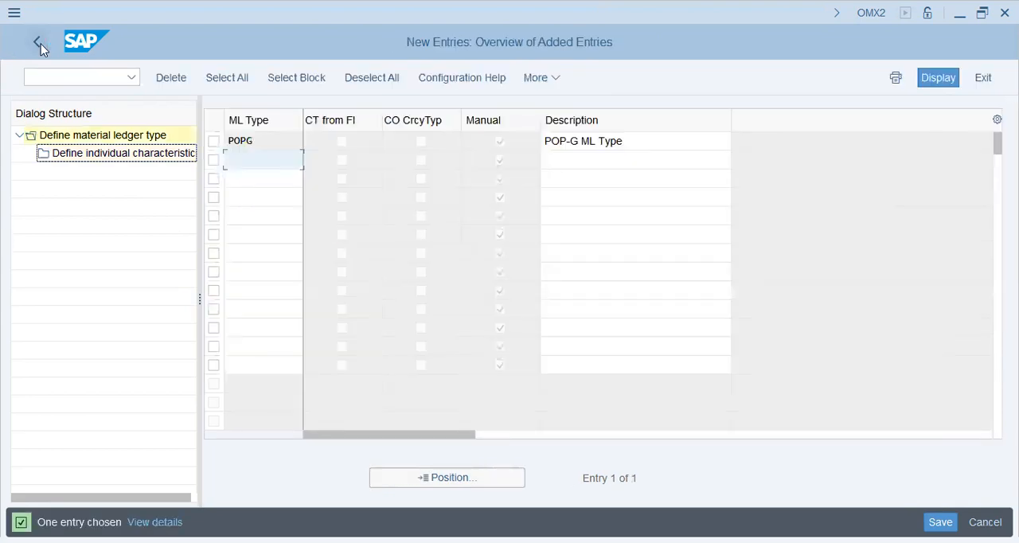
left_click(40, 44)
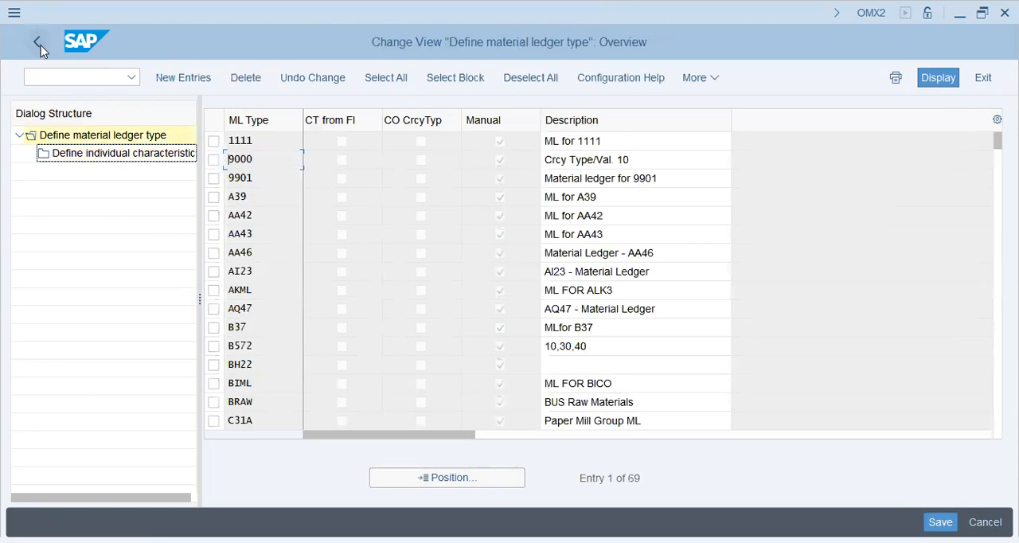
left_click(40, 46)
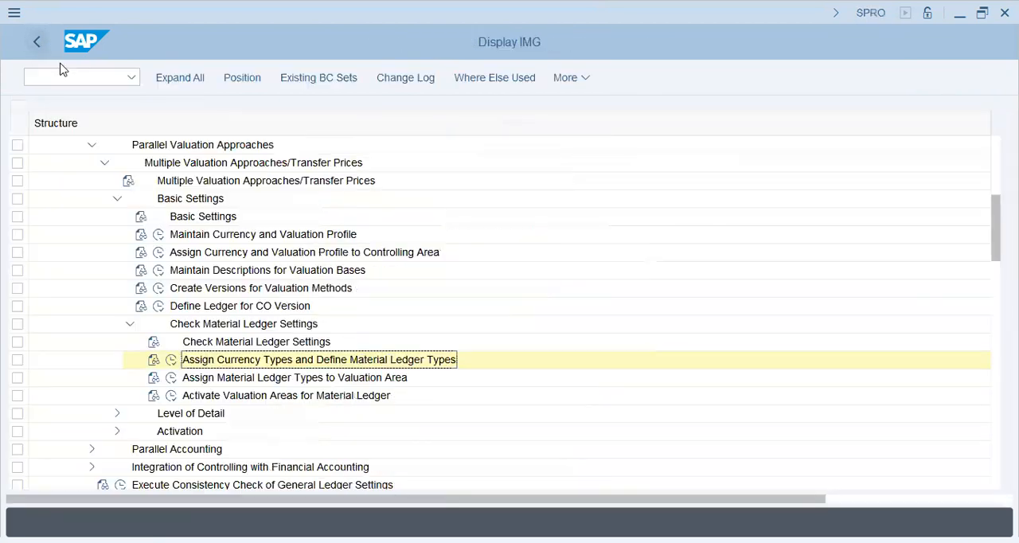
Open Assign Material Ledger Types to Valuation Area and look up valuation area POPG in the list
left_click(169, 379)
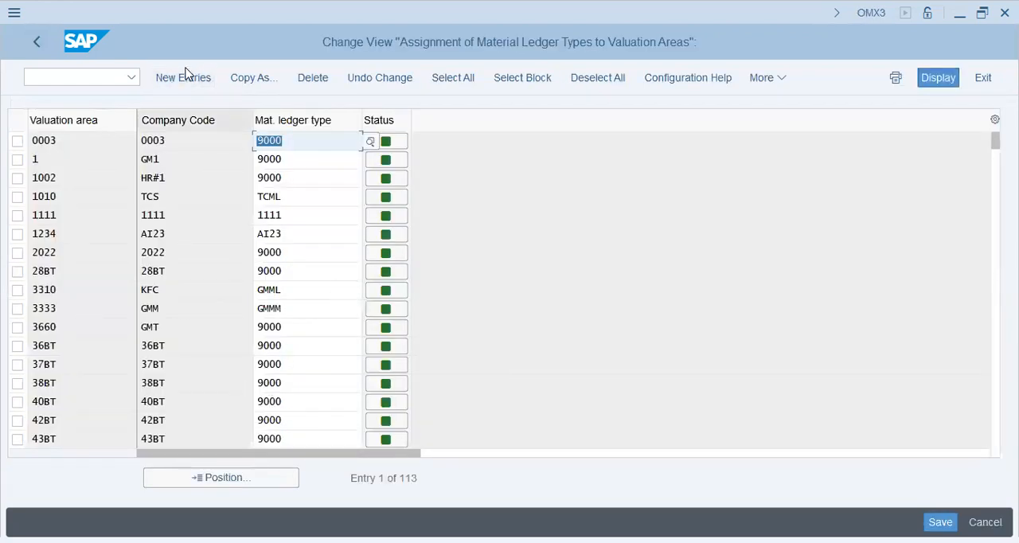
left_click(212, 478)
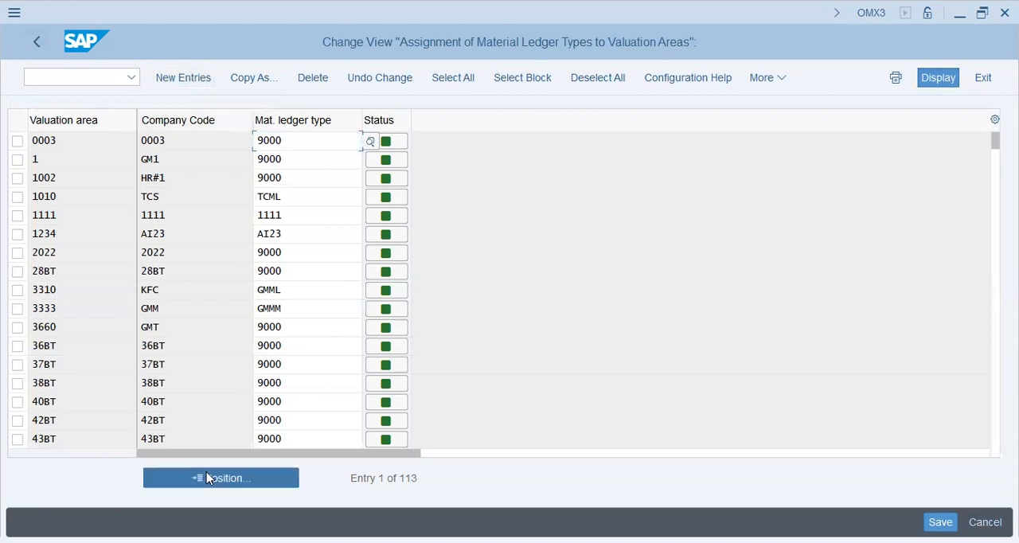
type("pop")
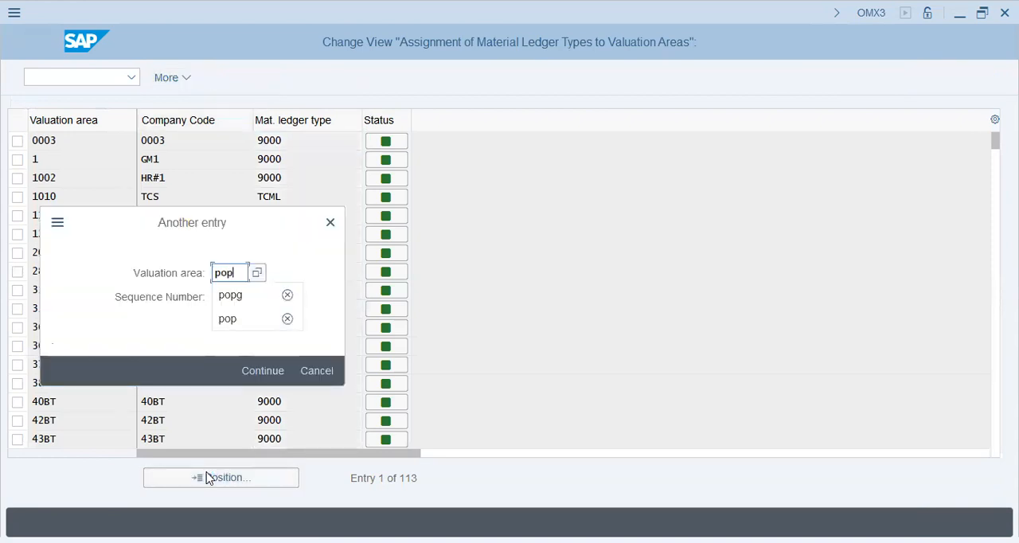
type("g")
key("Return")
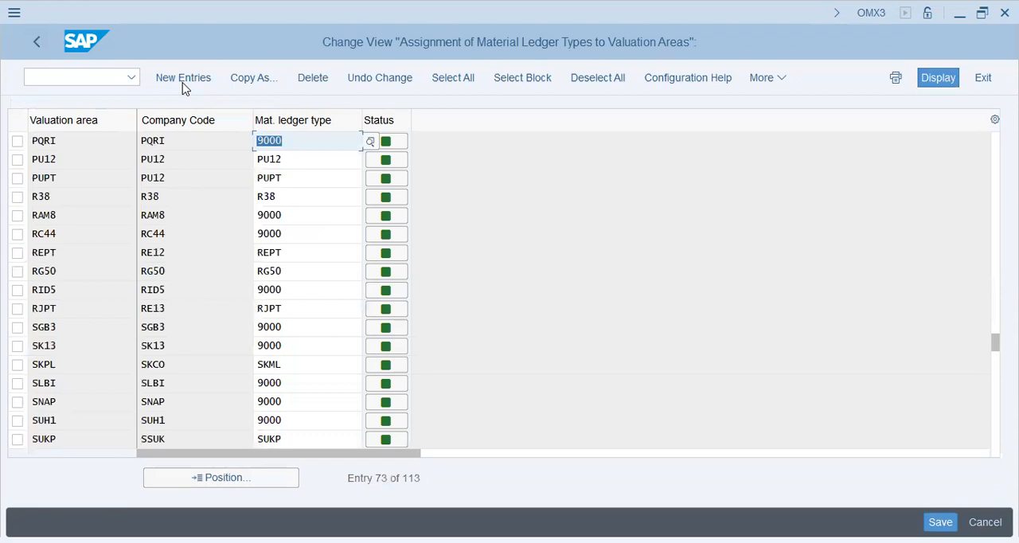
Create a new entry assigning material ledger type POPG to valuation area POPG and save it under the proposed customizing request
left_click(183, 79)
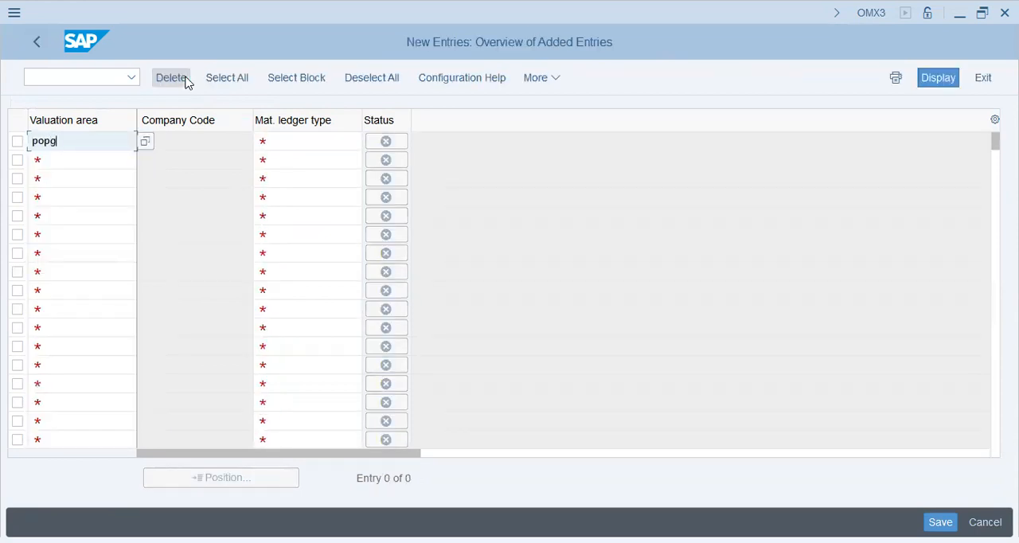
key("Tab")
key("Return")
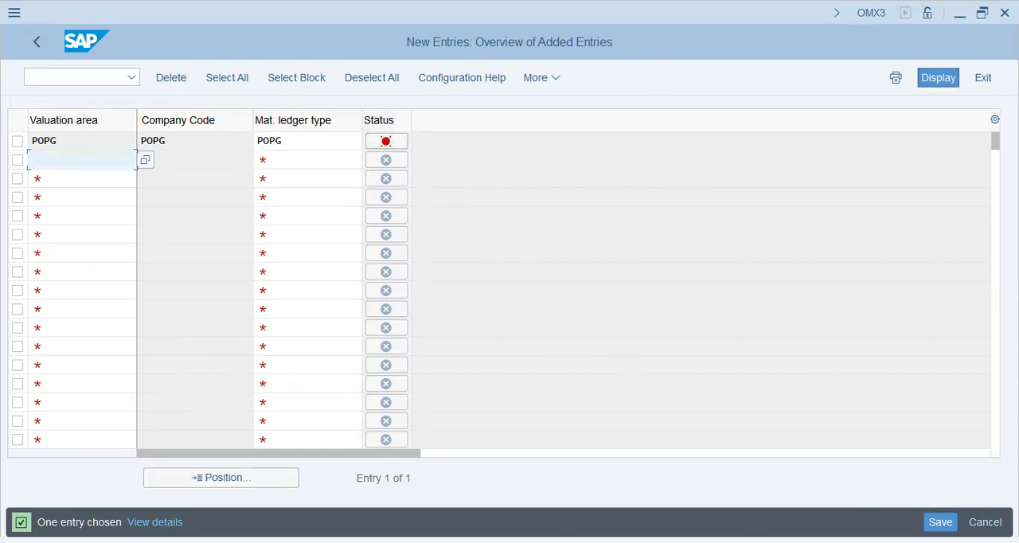
key("ctrl+s")
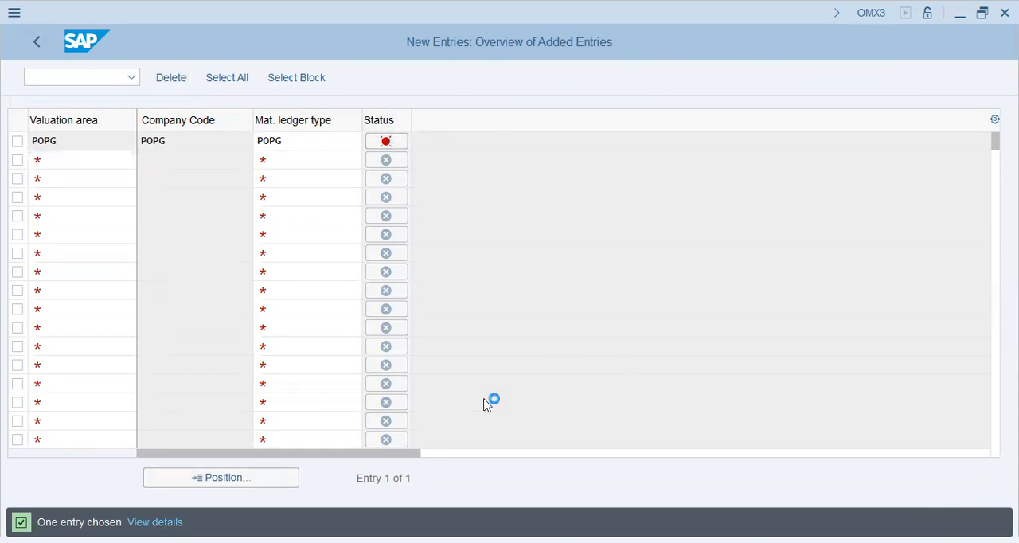
left_click(336, 346)
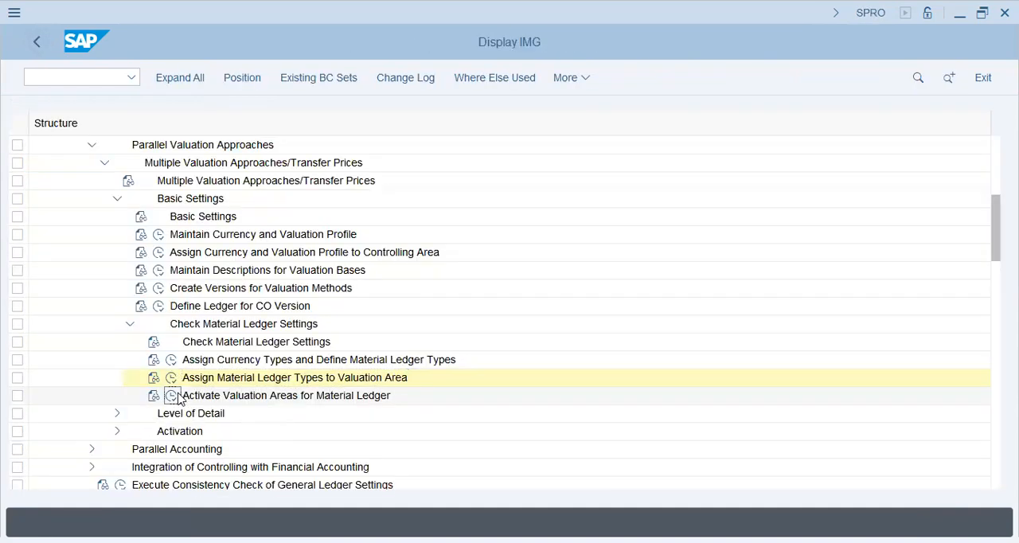
Open the Activate Material Ledger activity under Activate Valuation Areas for Material Ledger and locate valuation area POPG
left_click(171, 396)
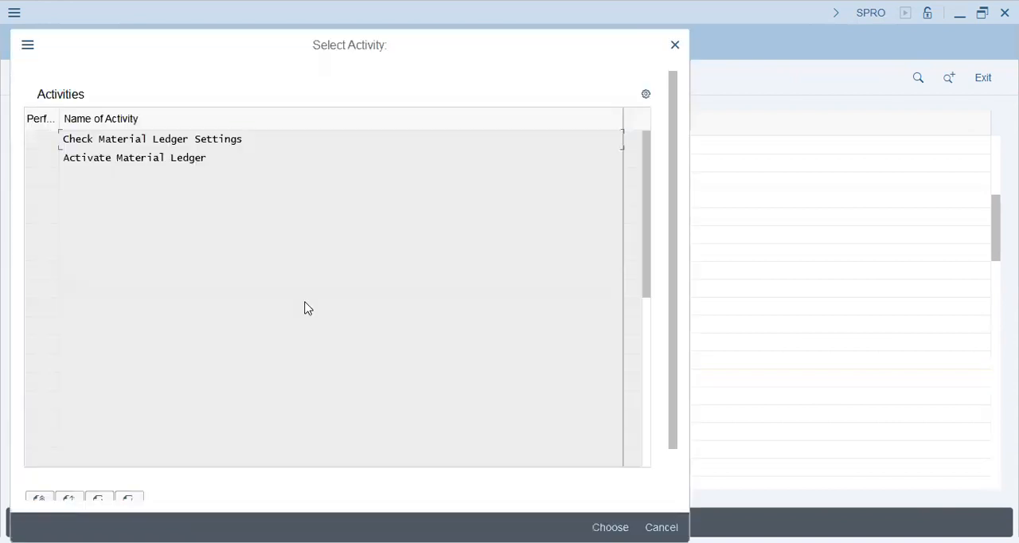
left_click(154, 140)
double_click(143, 163)
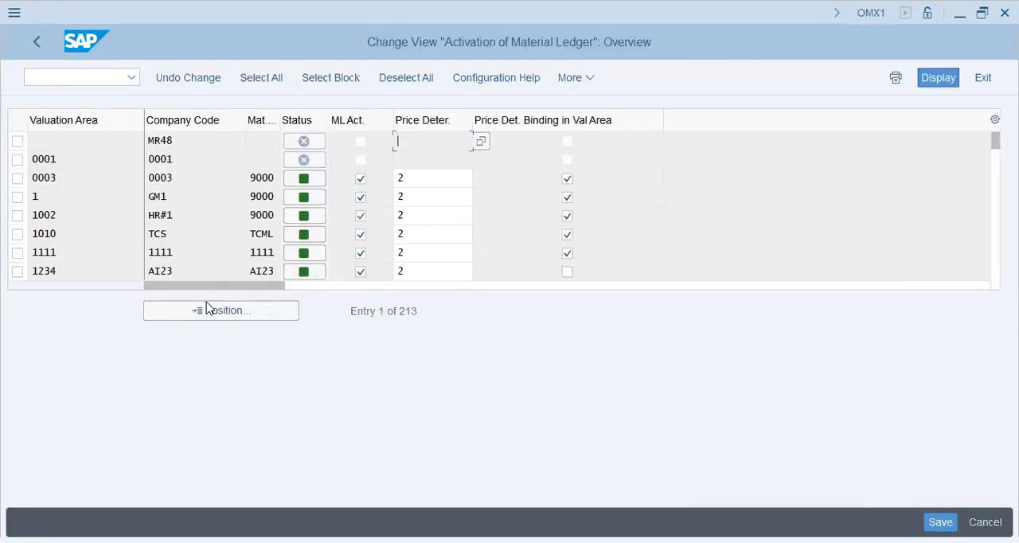
left_click(216, 317)
type("popg")
key("Return")
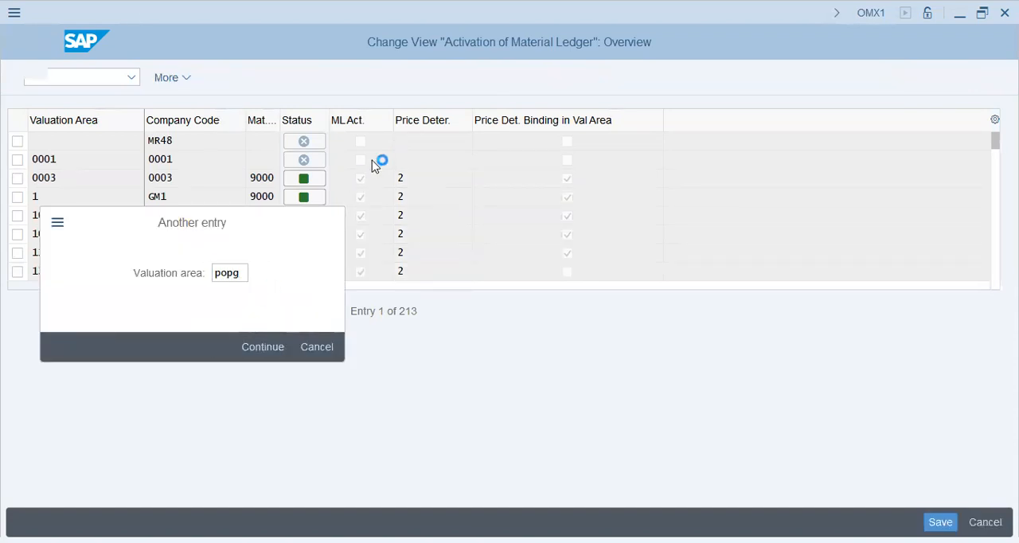
Try to activate the material ledger for valuation area POPG with price determination 2
left_click(418, 140)
left_click(360, 141)
left_click(427, 141)
type("2")
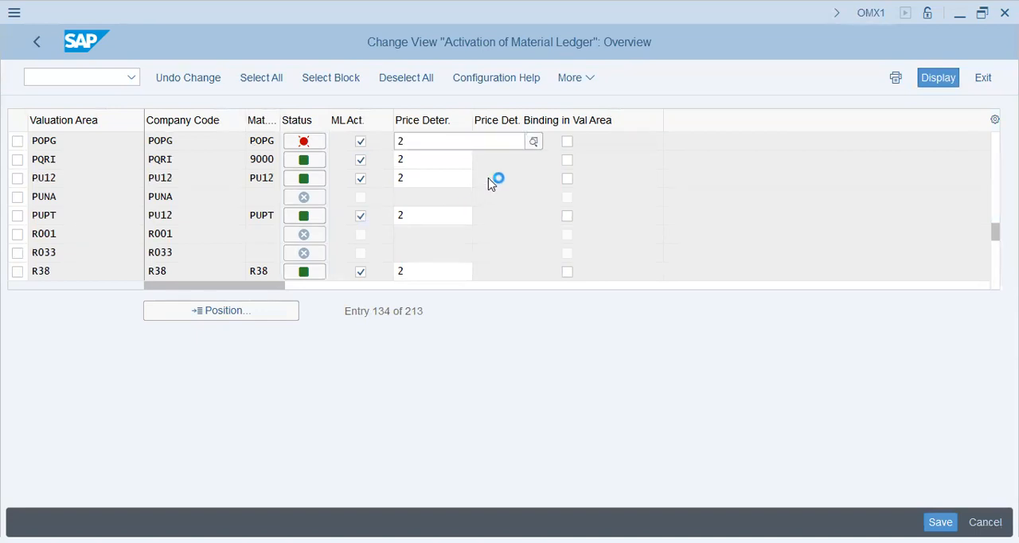
left_click(614, 224)
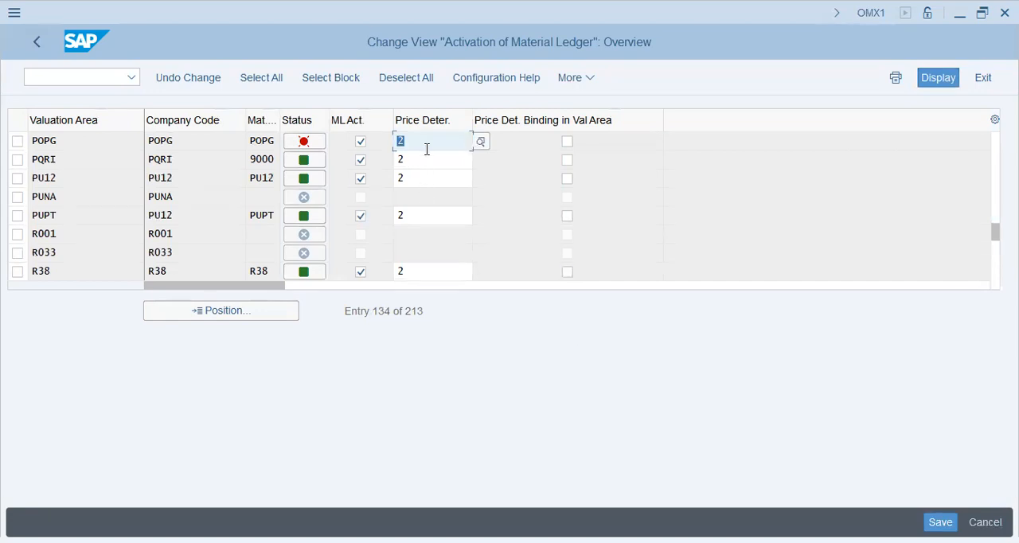
Examine the currency status overview of valuation area POPG and the status explanation for currency type 30
left_click(303, 141)
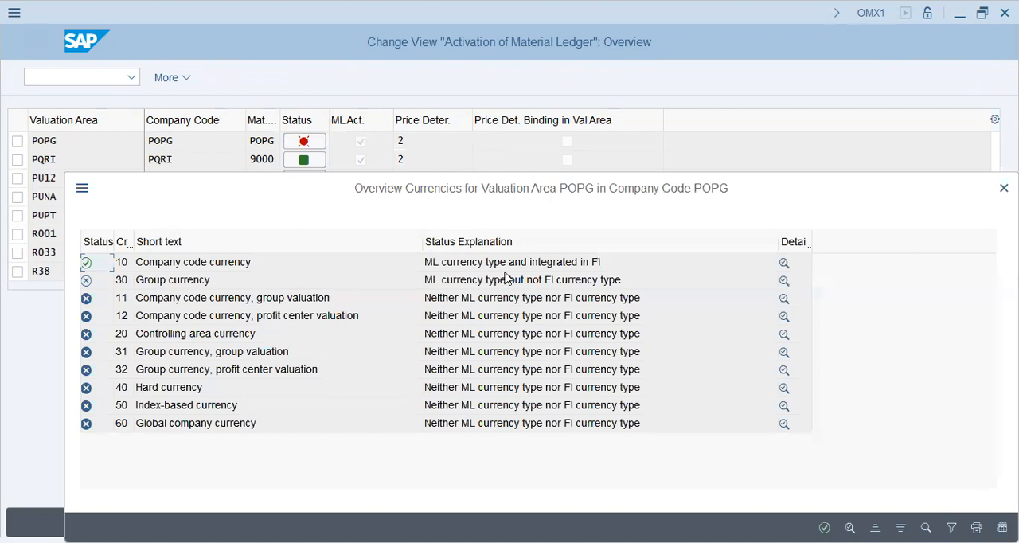
left_click(547, 285)
left_click_drag(600, 195, 397, 195)
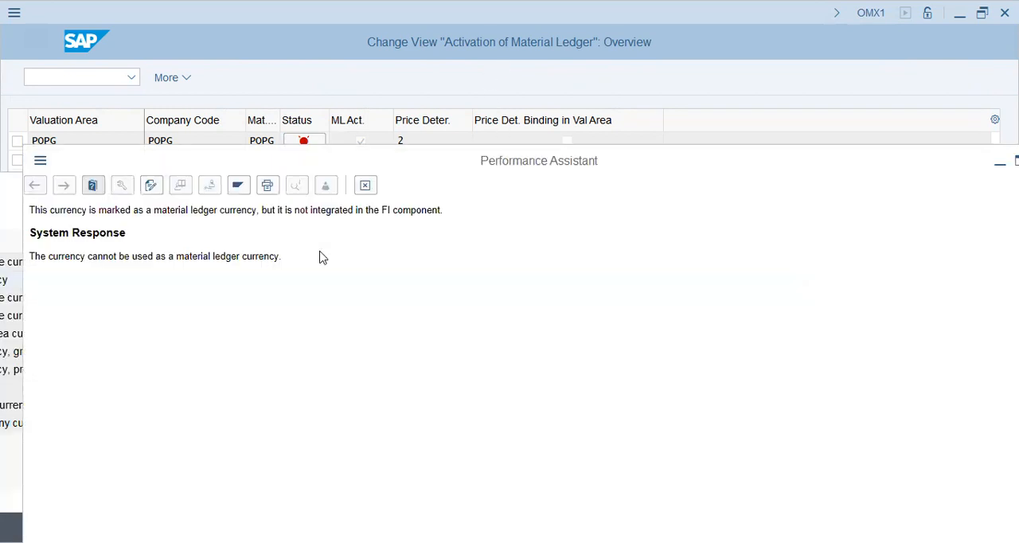
left_click(369, 188)
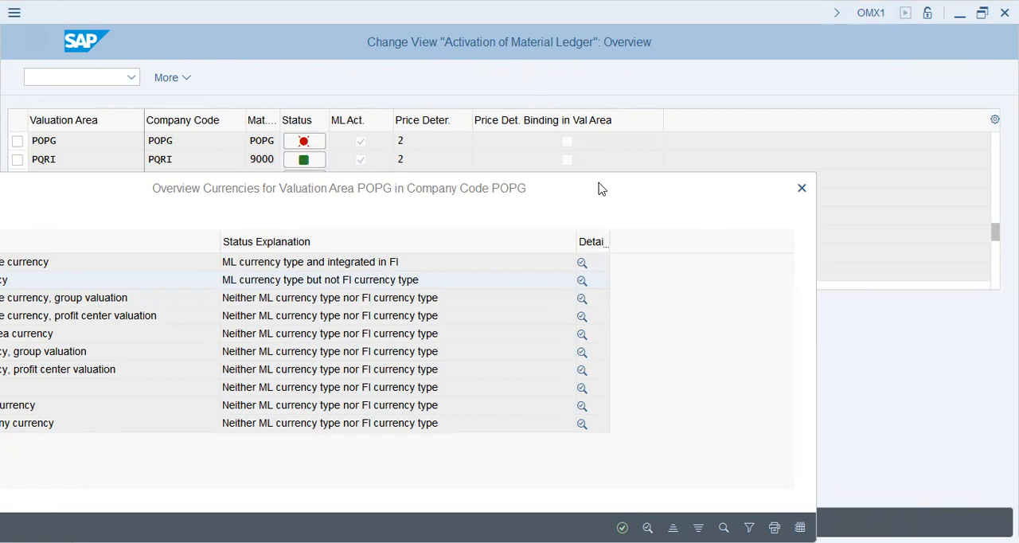
left_click(563, 162)
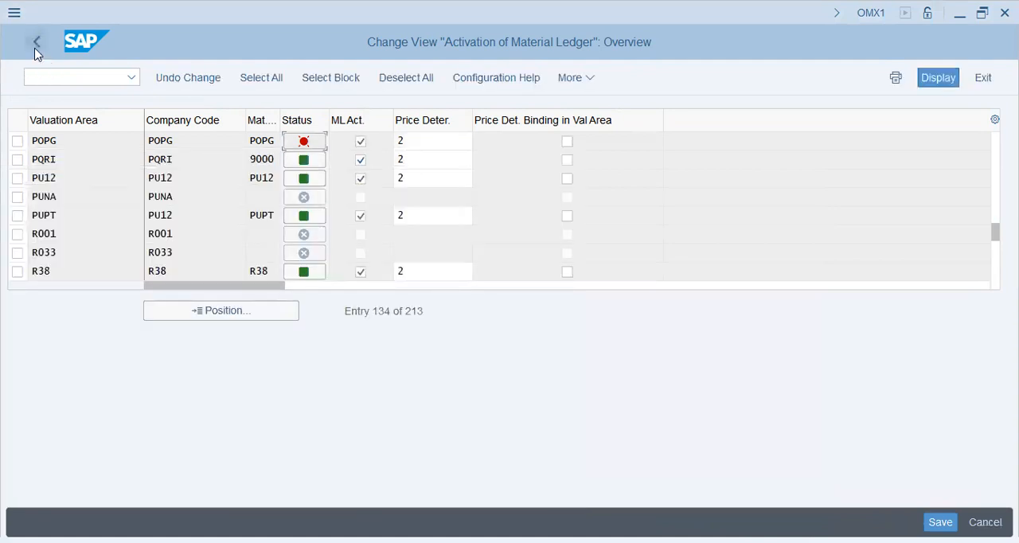
Leave the material ledger activation without saving the changes and close the activity selection
left_click(36, 46)
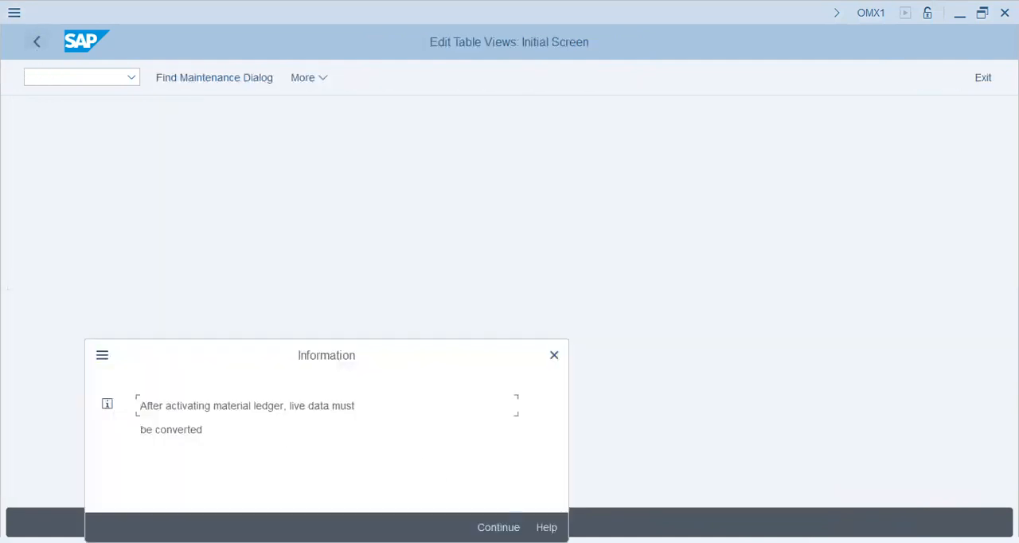
key("Return")
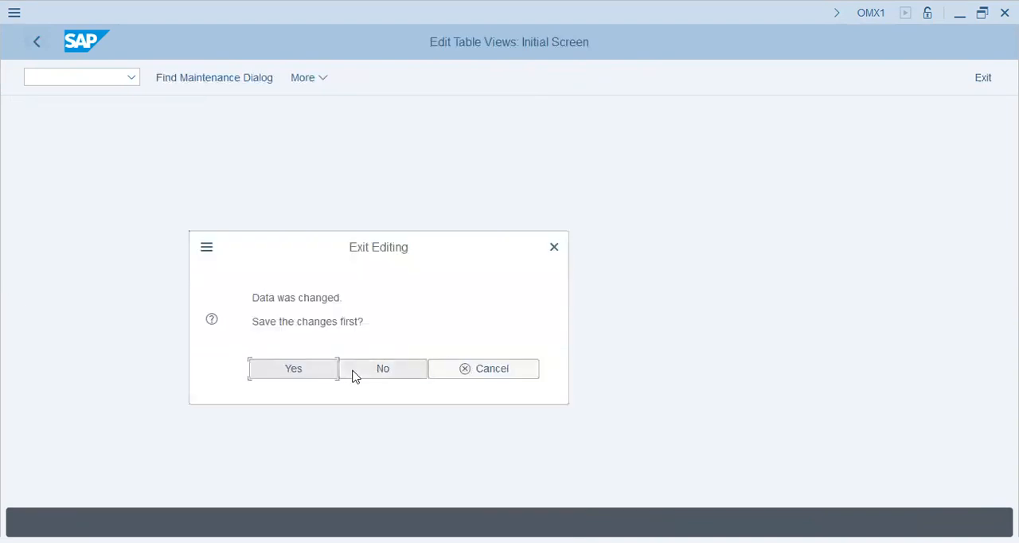
left_click(356, 373)
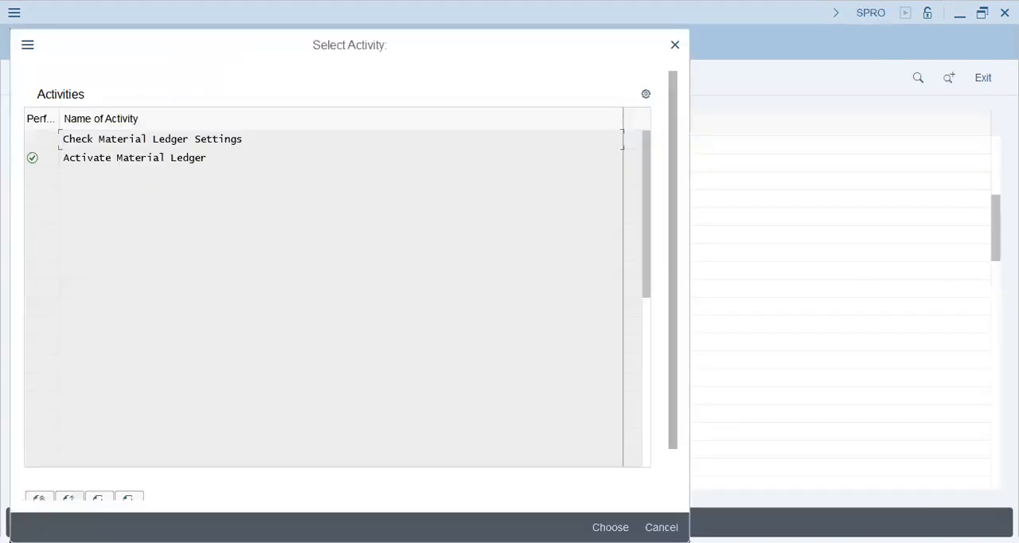
left_click(662, 527)
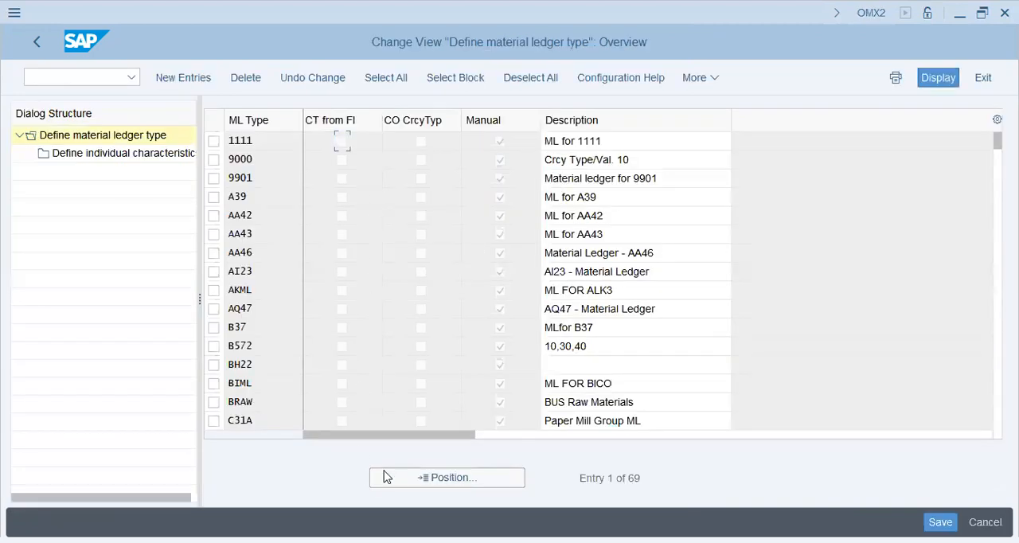
Look up material ledger type POPG in Assign Currency Types and Define Material Ledger Types and open its individual characteristics
left_click(430, 481)
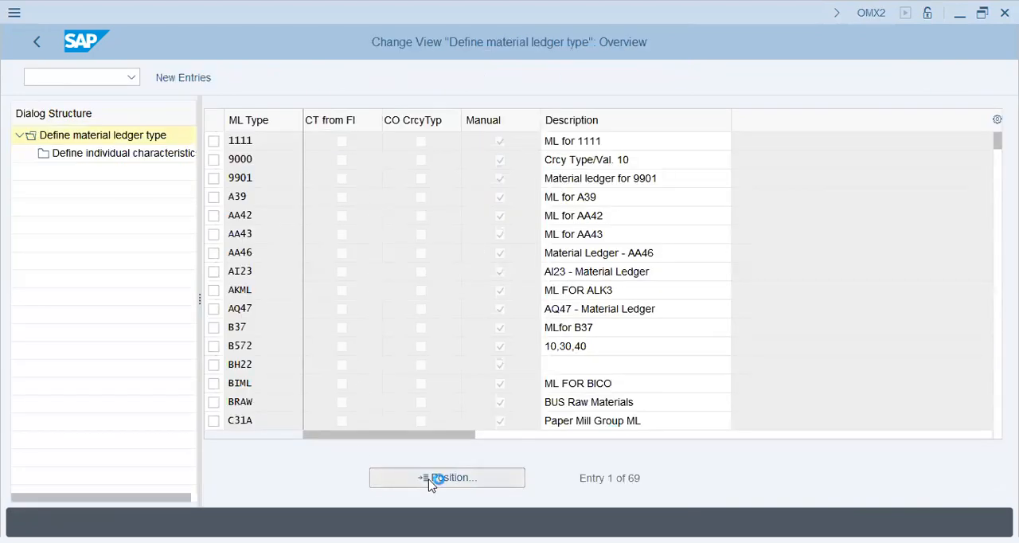
type("poplg")
key("Return")
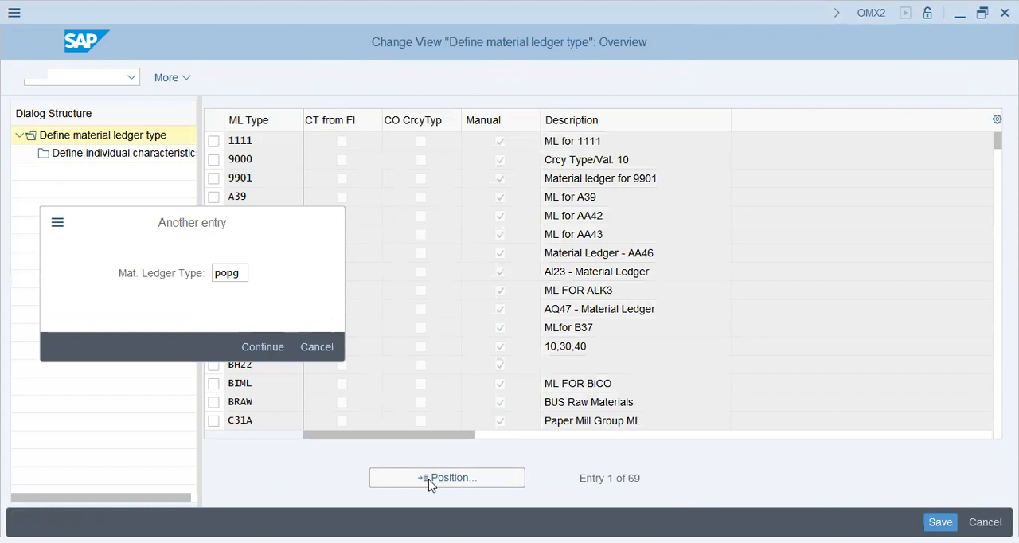
left_click(213, 142)
double_click(132, 157)
Delete currency type 30 (Group currency) from ledger type POPG and save the change under the proposed customizing request
left_click(221, 232)
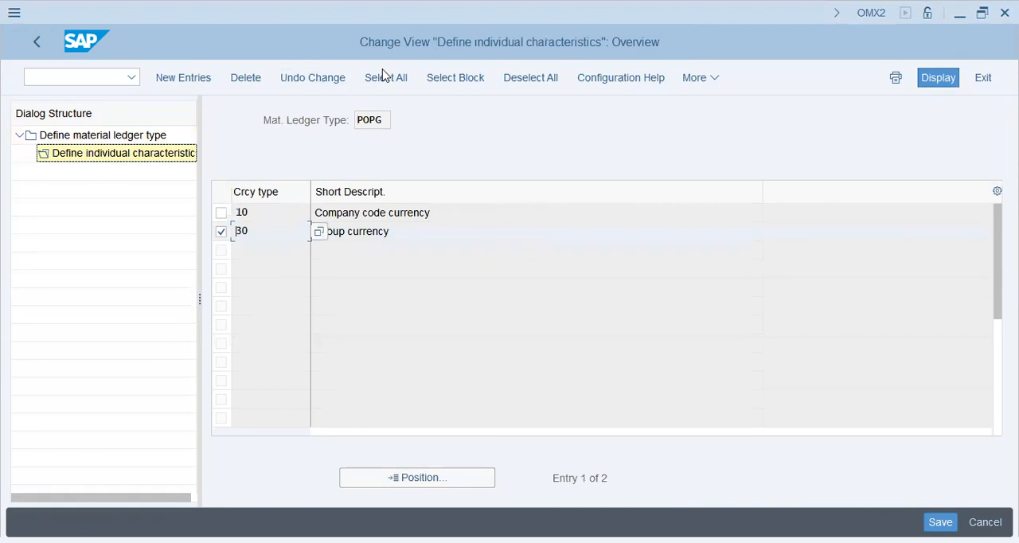
left_click(245, 77)
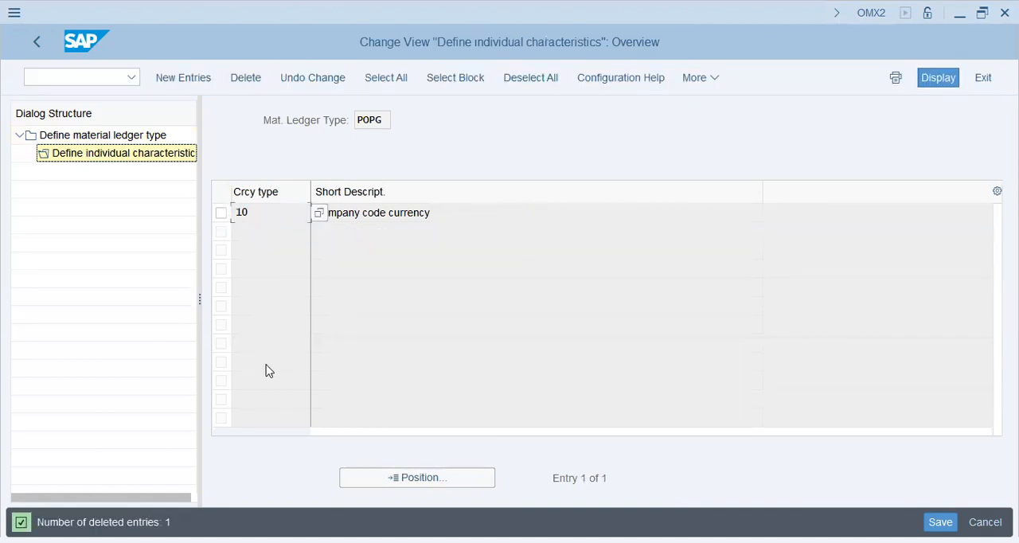
left_click(931, 519)
left_click(338, 346)
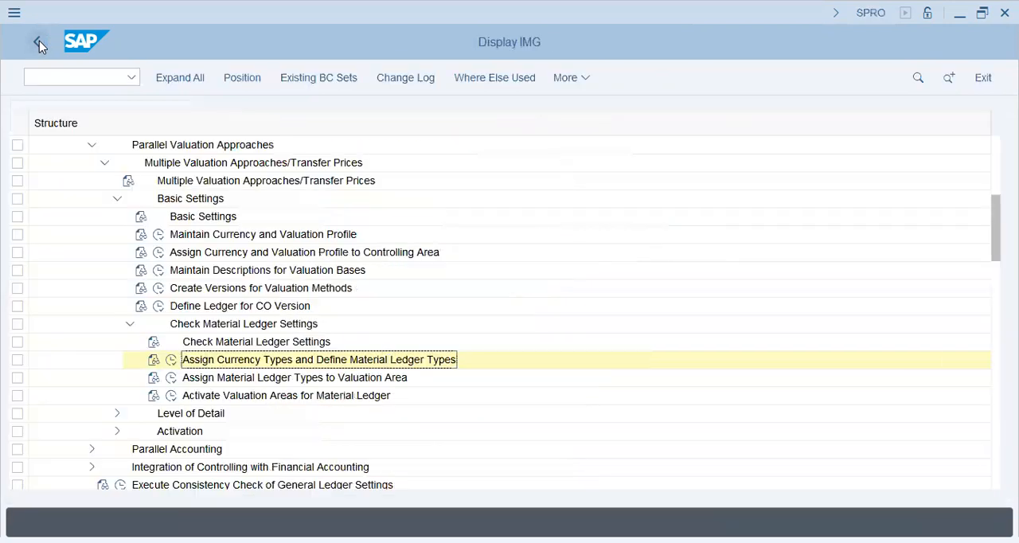
In Activate Valuation Areas for Material Ledger, find valuation area POPG, set its price determination to 2 and mark the material ledger as active
left_click(171, 397)
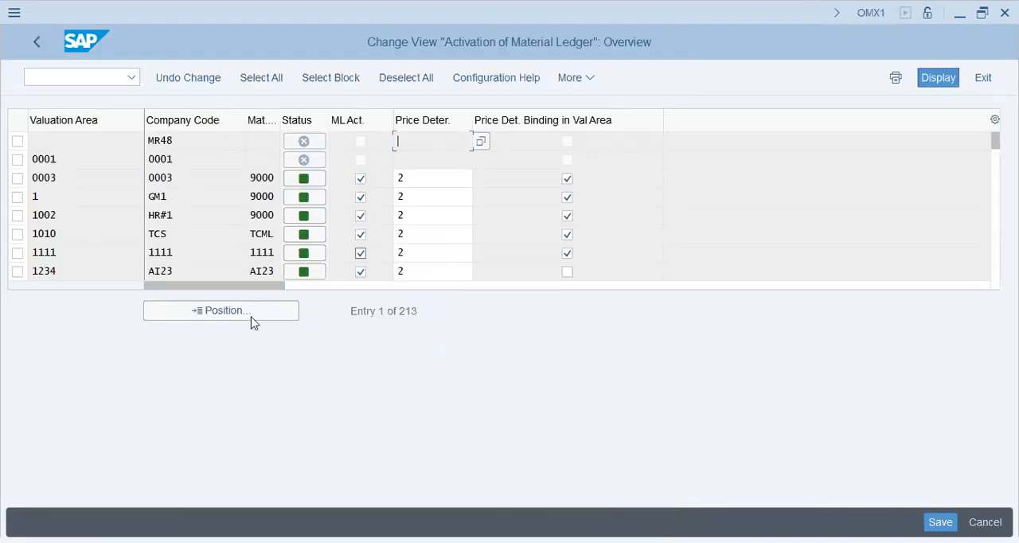
left_click(224, 312)
type("popg")
key("Return")
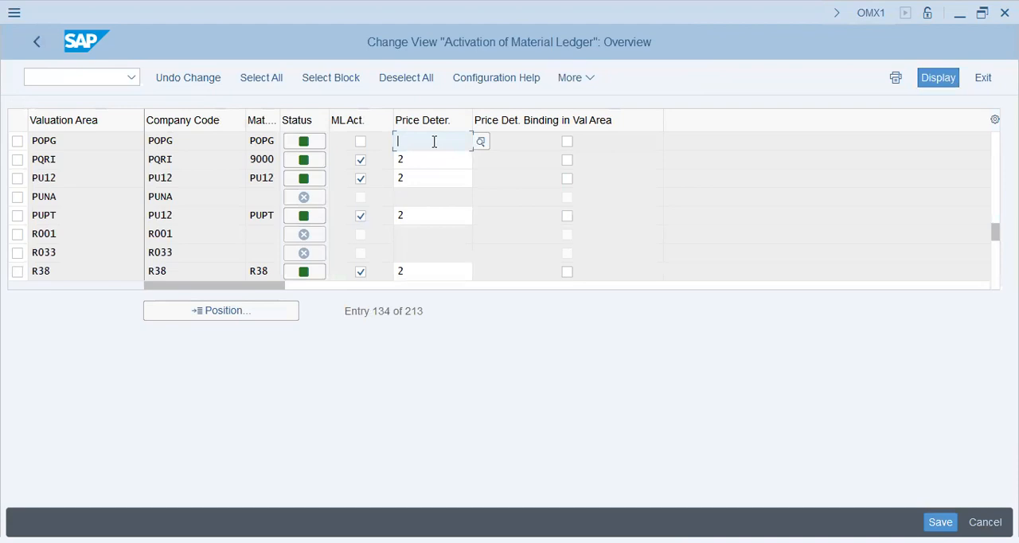
type("2")
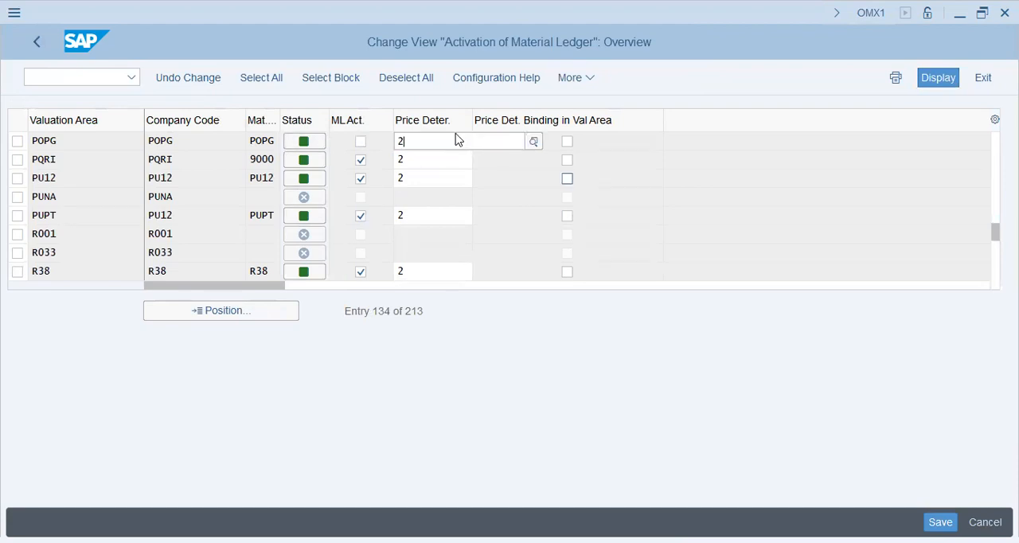
left_click(540, 236)
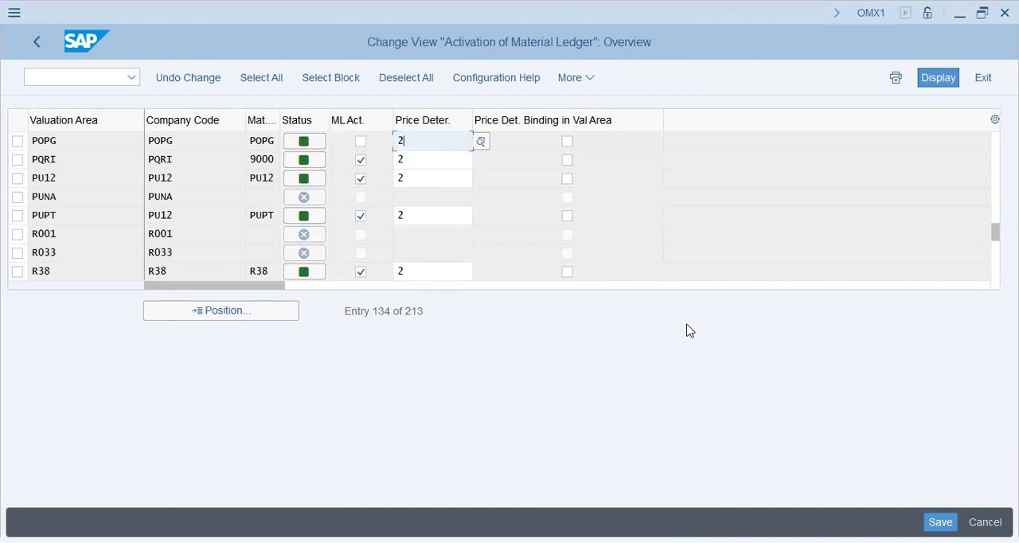
left_click(360, 141)
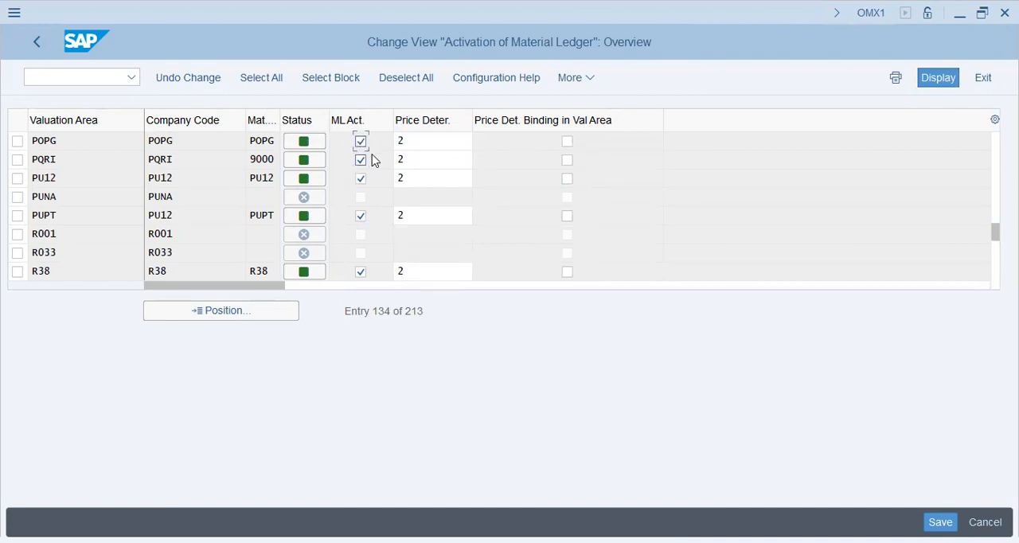
left_click_drag(373, 313, 477, 325)
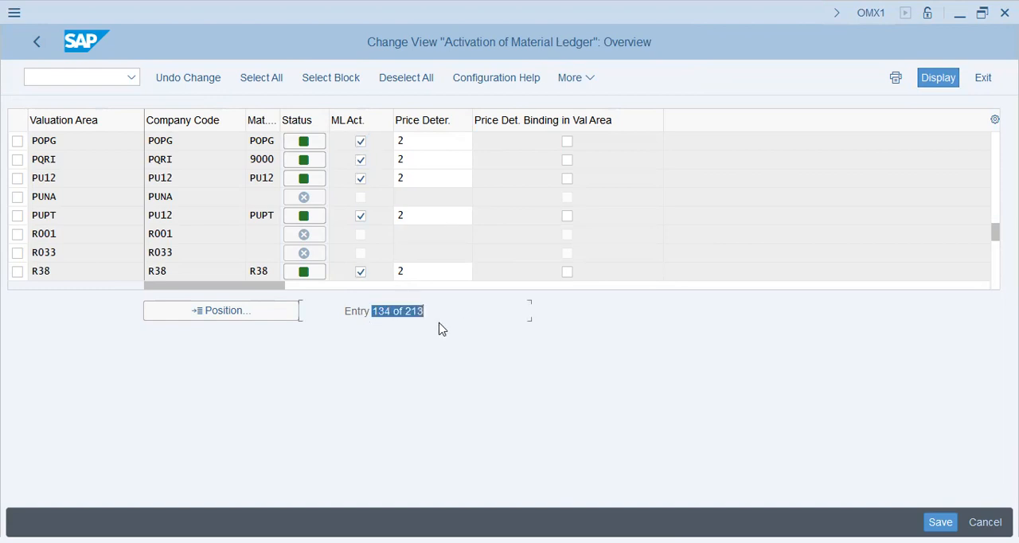
left_click(434, 140)
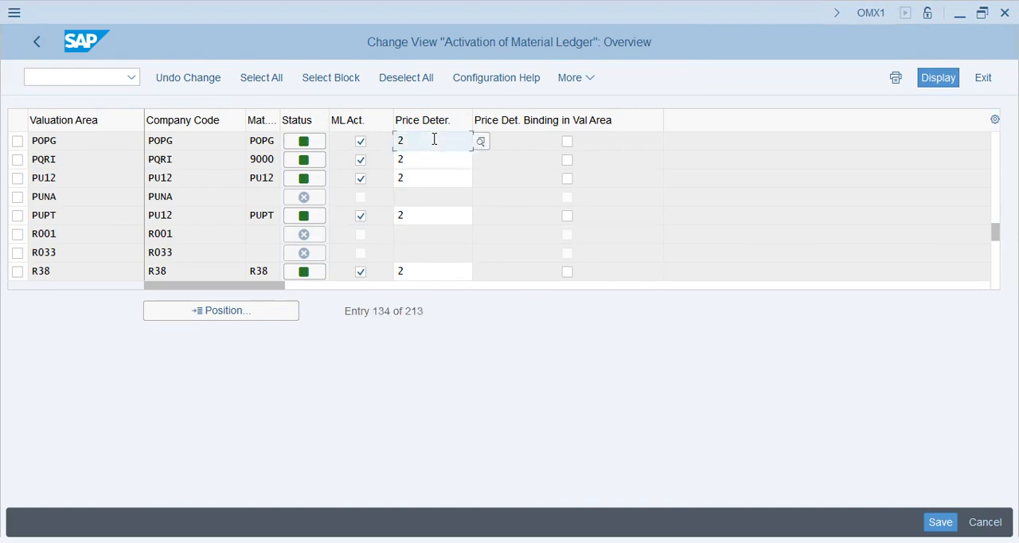
left_click(422, 311)
left_click(373, 315)
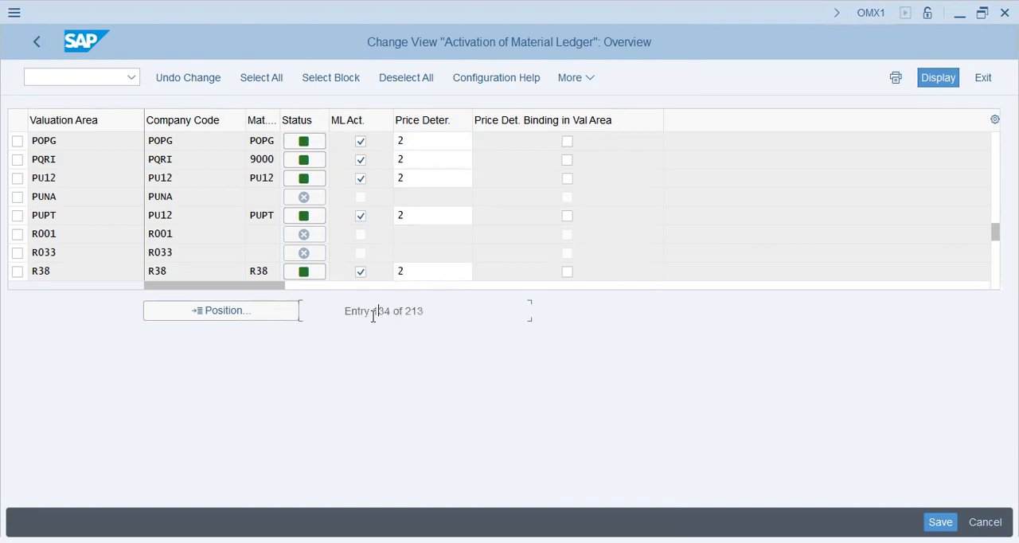
left_click_drag(377, 316, 416, 314)
left_click(425, 313)
left_click_drag(344, 316, 468, 318)
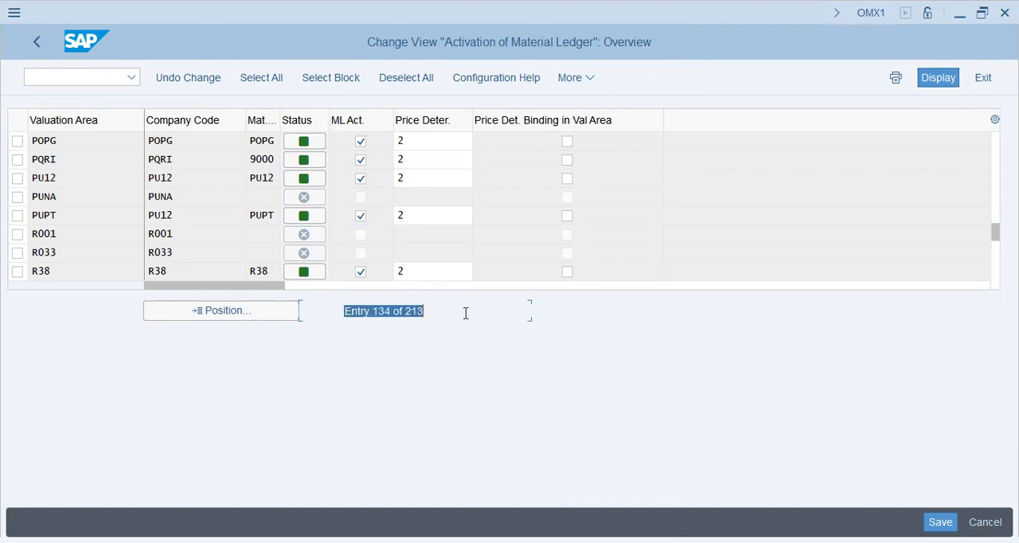
left_click(443, 139)
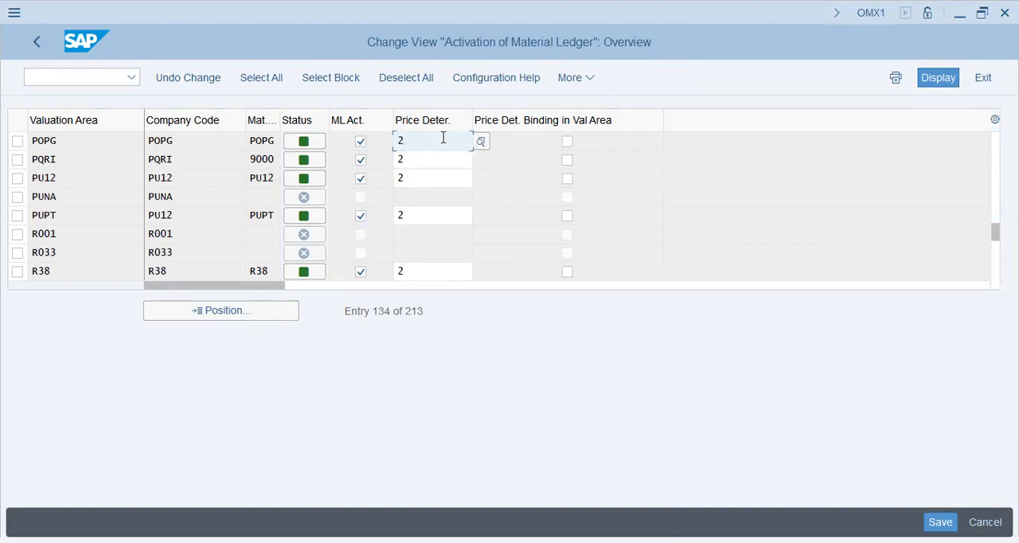
left_click_drag(426, 313, 348, 310)
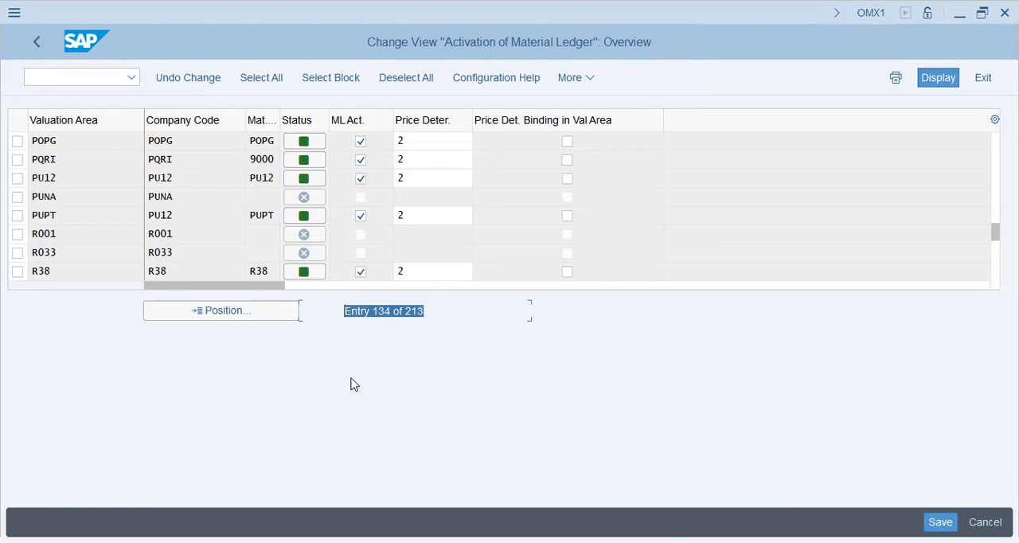
Save the material ledger activation of valuation area POPG under the proposed customizing request
key("F3")
key("Return")
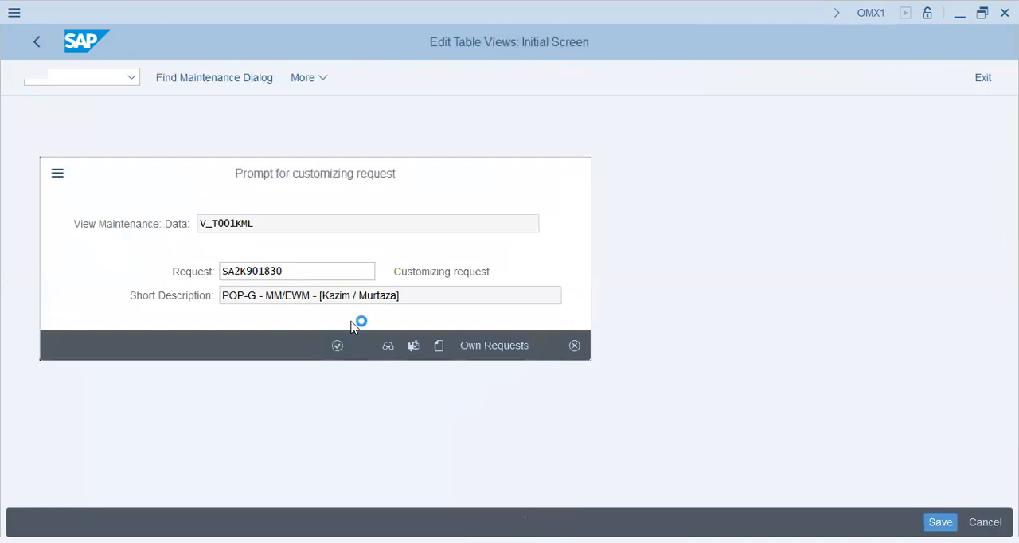
key("Return")
Start transaction MM01 and deselect the MRP 1 to MRP 4 and Warehouse Management 1 views for the raw material
left_click(86, 76)
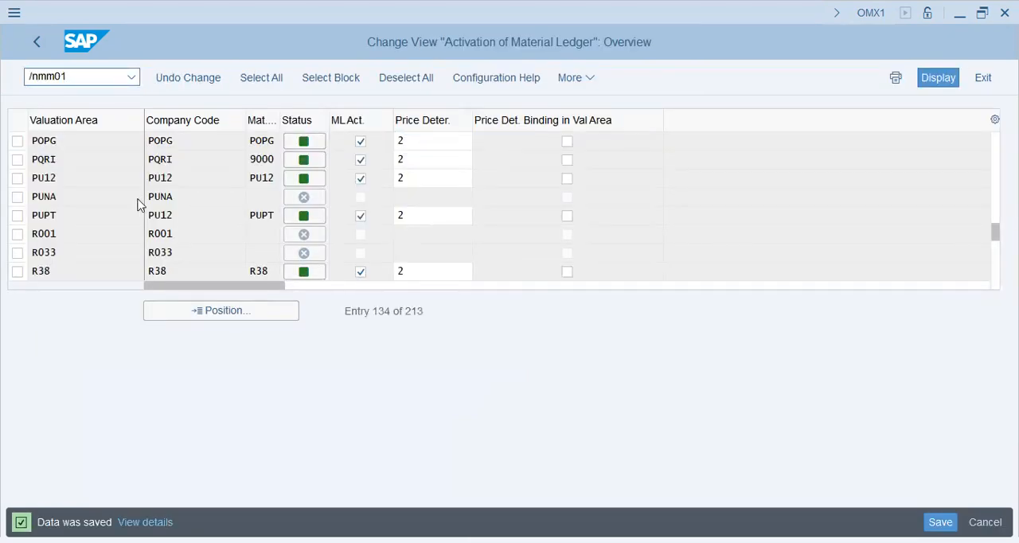
type("/nmm01")
key("Return")
left_click(189, 81)
left_click(325, 340)
left_click(325, 359)
left_click(325, 378)
left_click(325, 396)
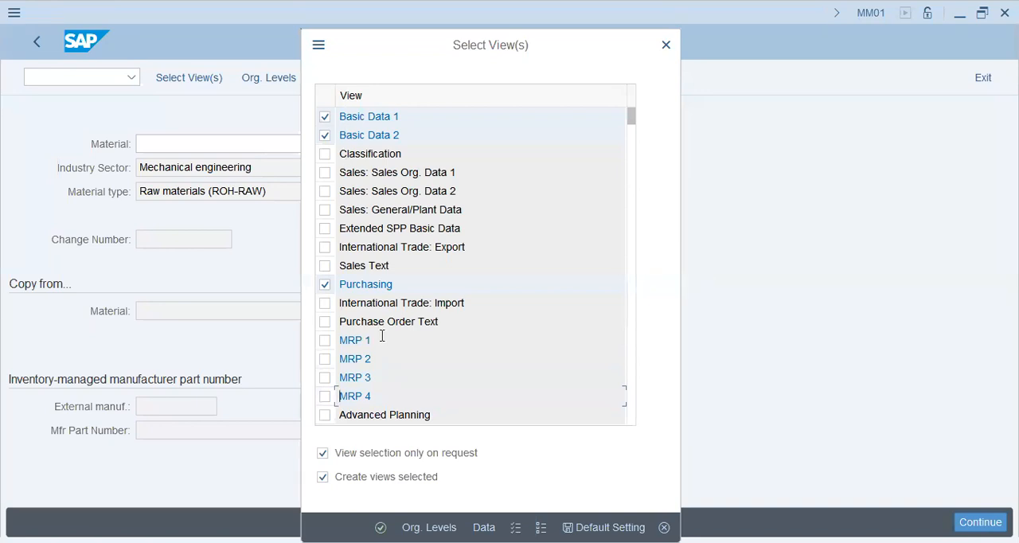
scroll(383, 336, "down", 3)
left_click(325, 340)
scroll(325, 378, "down", 3)
left_click(324, 209)
Try to continue the material creation with plant POPG and storage location SHJ, then close the organizational levels
left_click(429, 528)
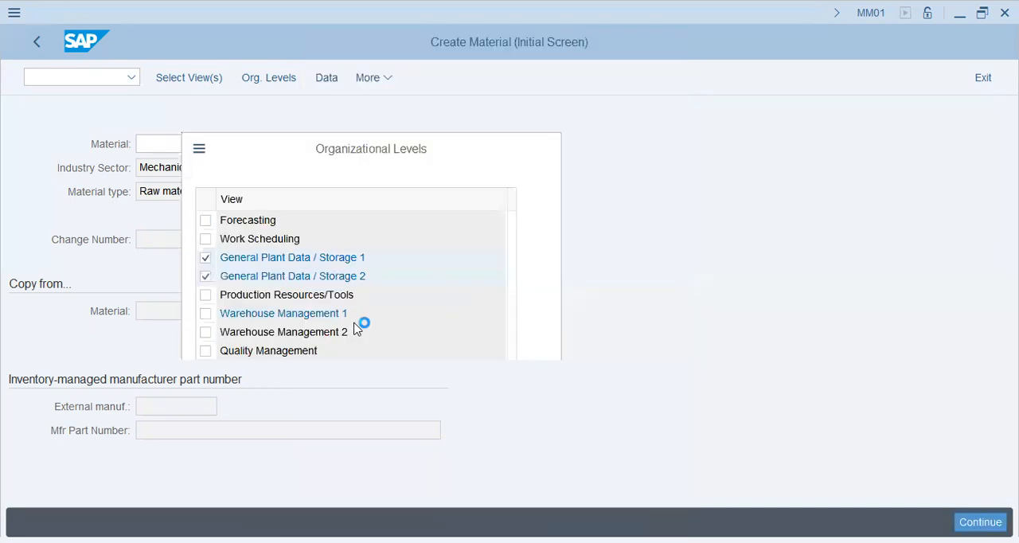
type("popg")
key("Tab")
type("shj")
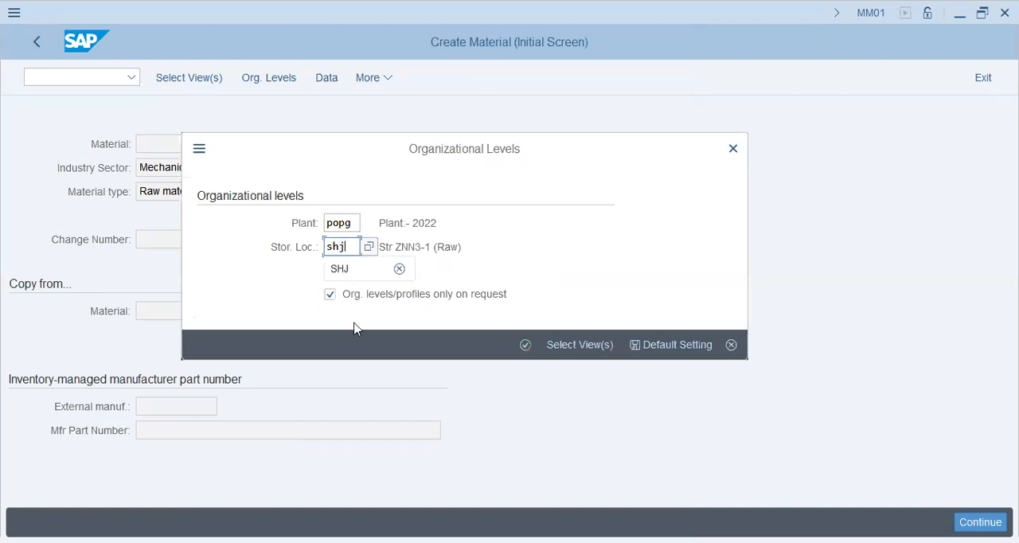
key("Return")
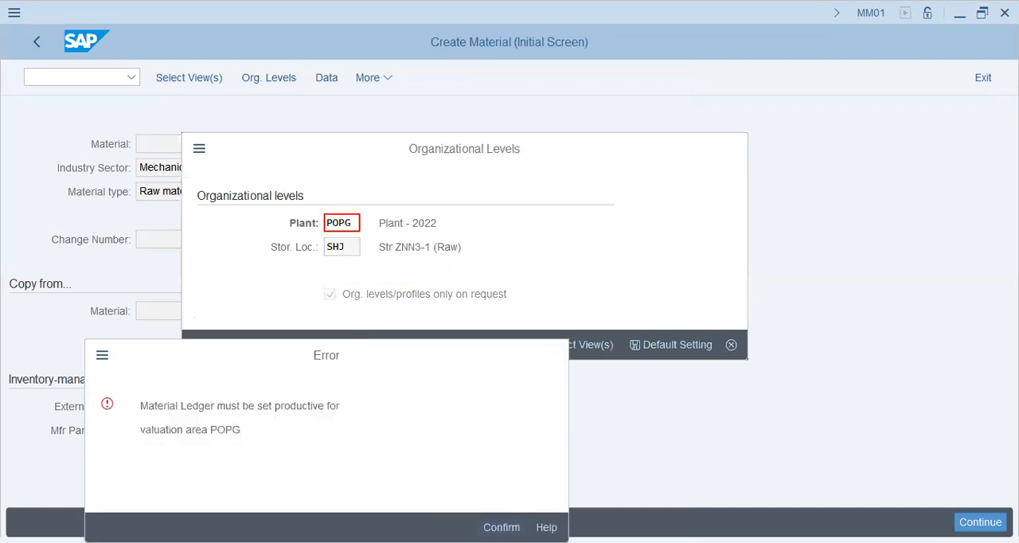
left_click(501, 527)
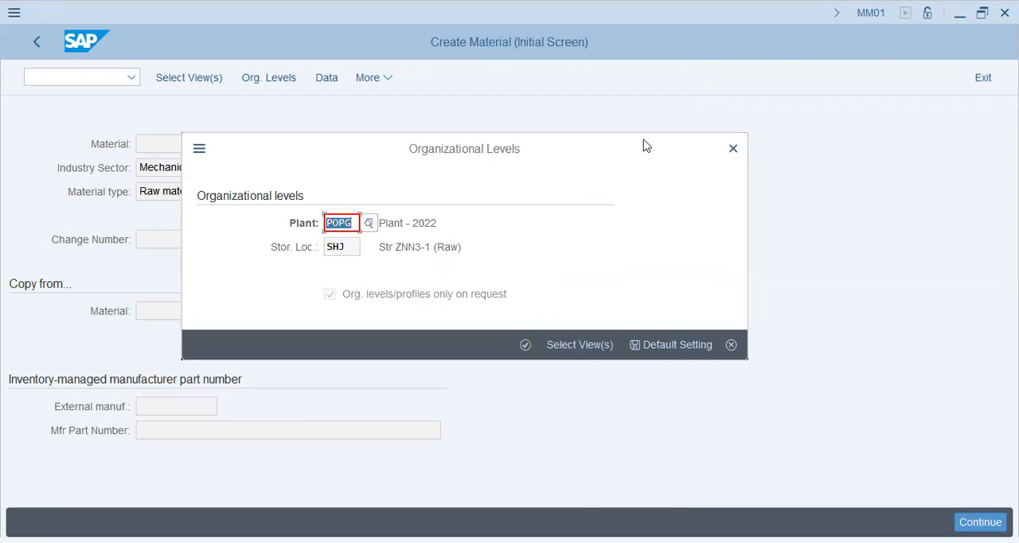
left_click_drag(437, 152, 291, 168)
key("Escape")
Leave MM01, open the SAP Reference IMG and expand Financial Accounting Global Settings, Ledgers and Parallel Valuation Approaches down to Multiple Valuation Approaches/Transfer Prices
left_click(70, 82)
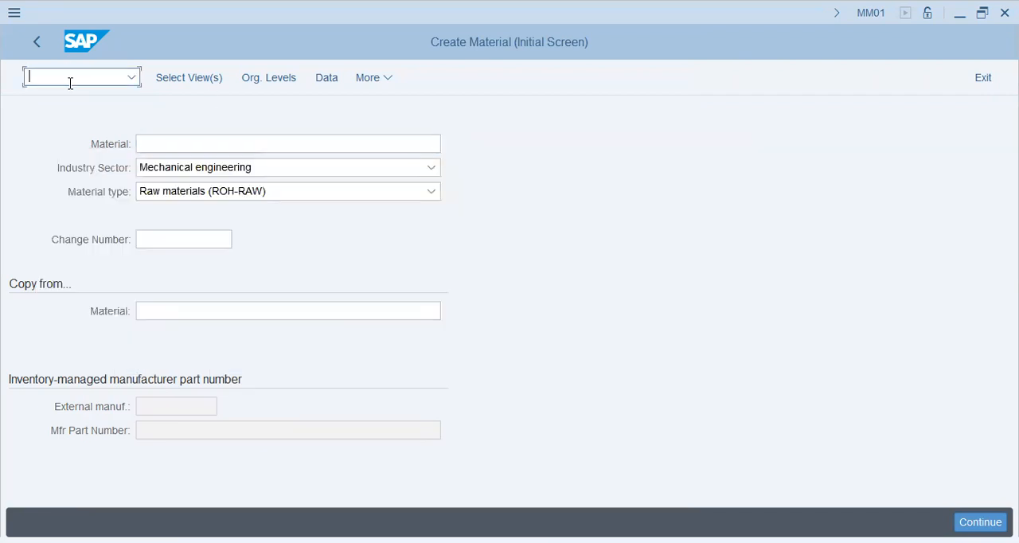
type("/nspro")
key("Return")
key("F5")
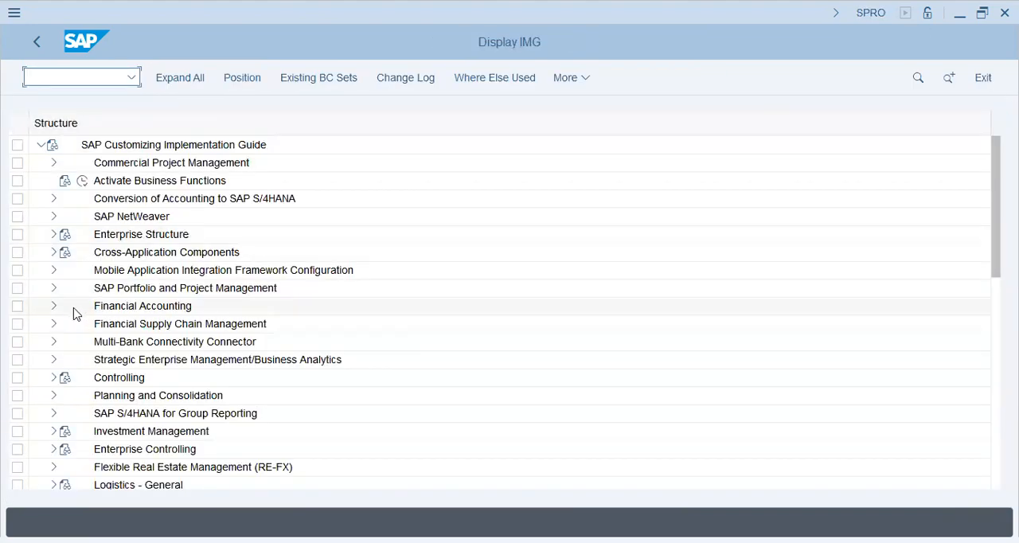
left_click(54, 305)
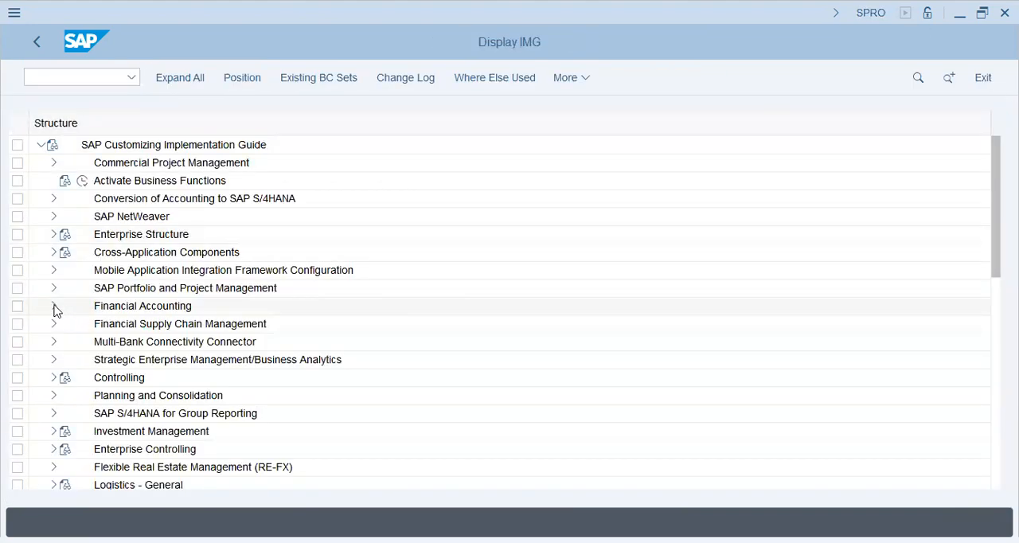
left_click(67, 270)
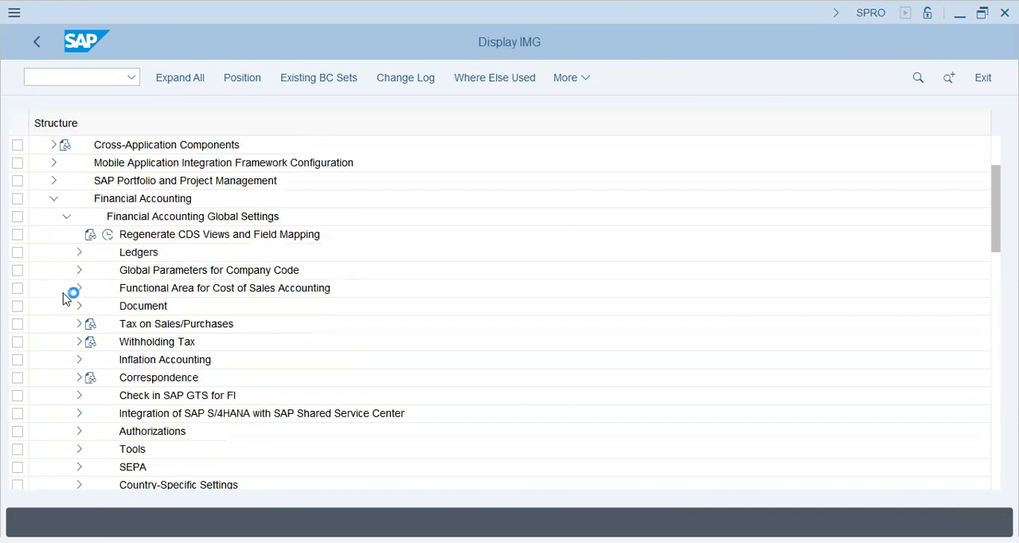
left_click(76, 251)
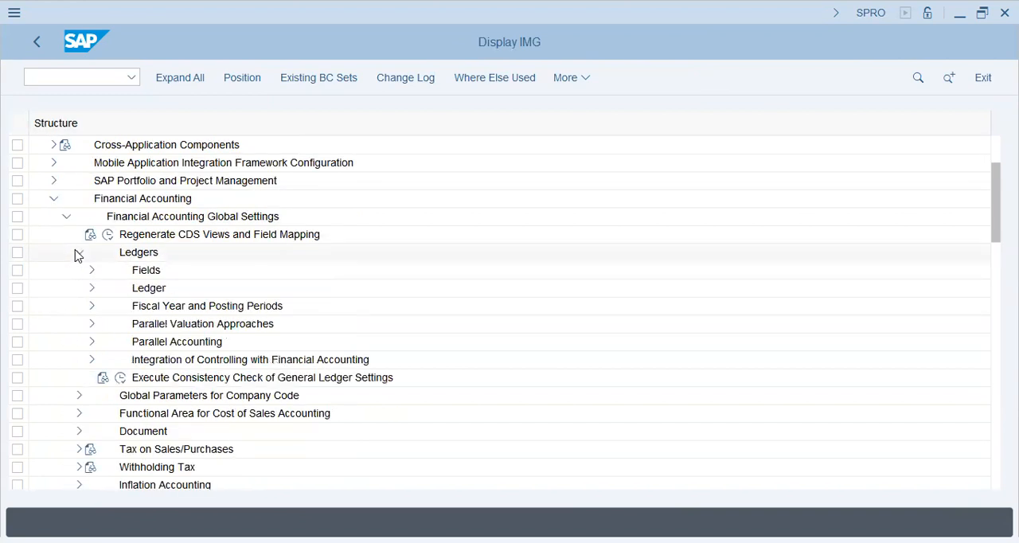
left_click(93, 343)
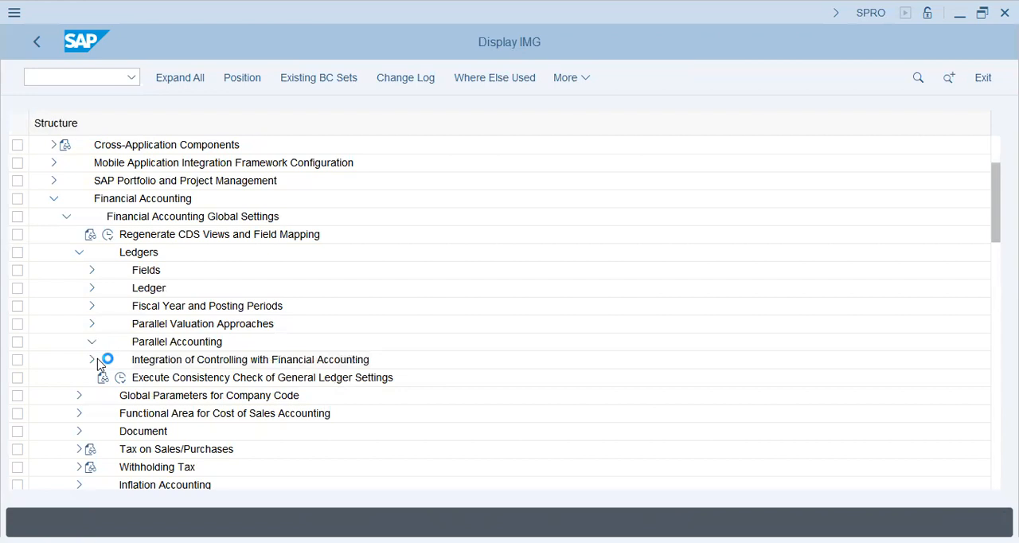
left_click(186, 404)
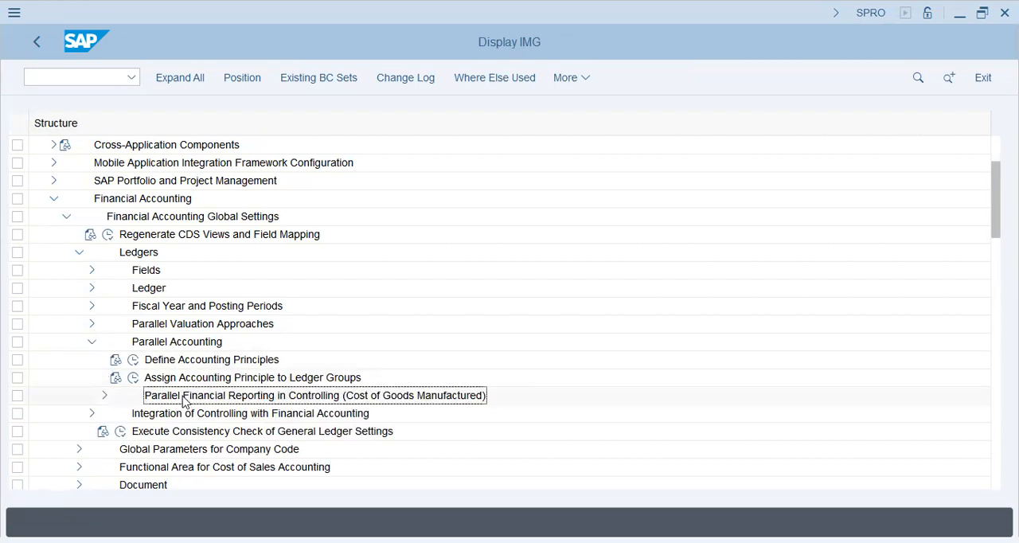
left_click(90, 342)
left_click(91, 325)
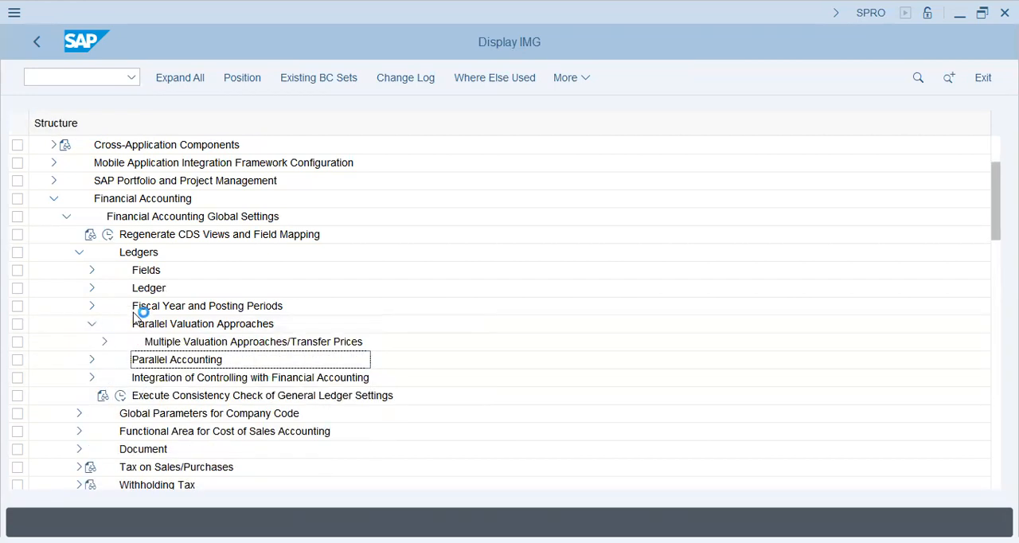
left_click(105, 343)
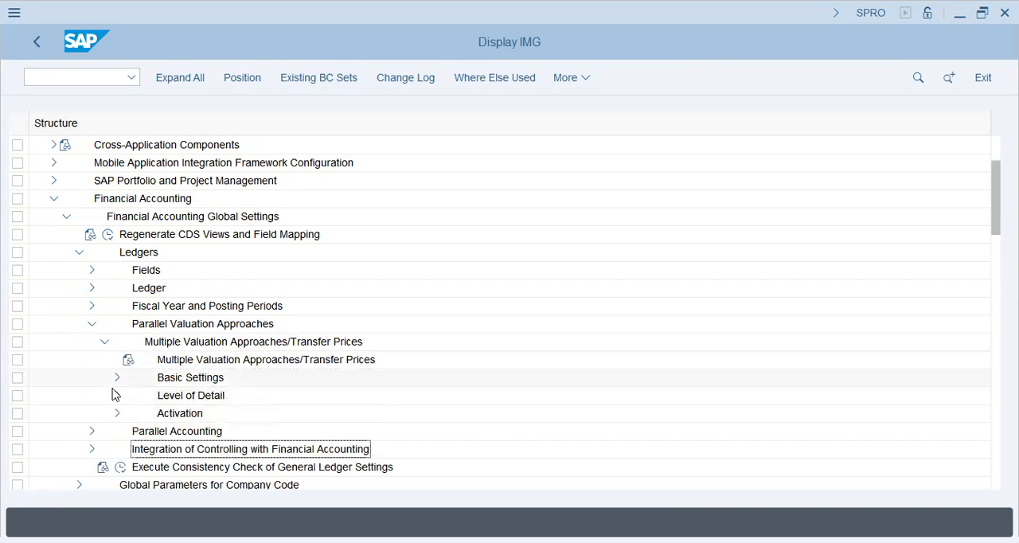
Examine the customizing activities under Activation and Level of Detail of the multiple valuation approaches
left_click(116, 414)
left_click(202, 416)
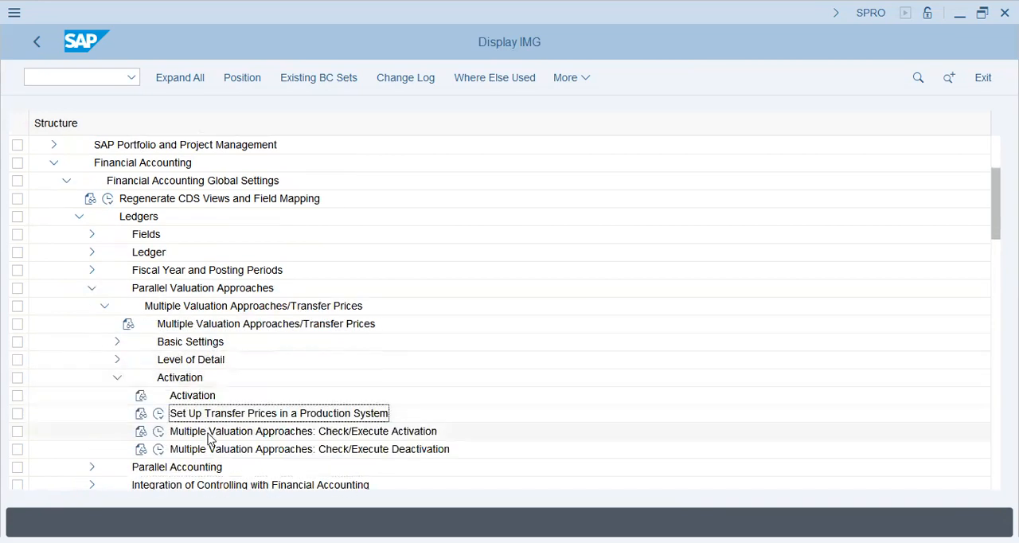
left_click(117, 378)
left_click(116, 359)
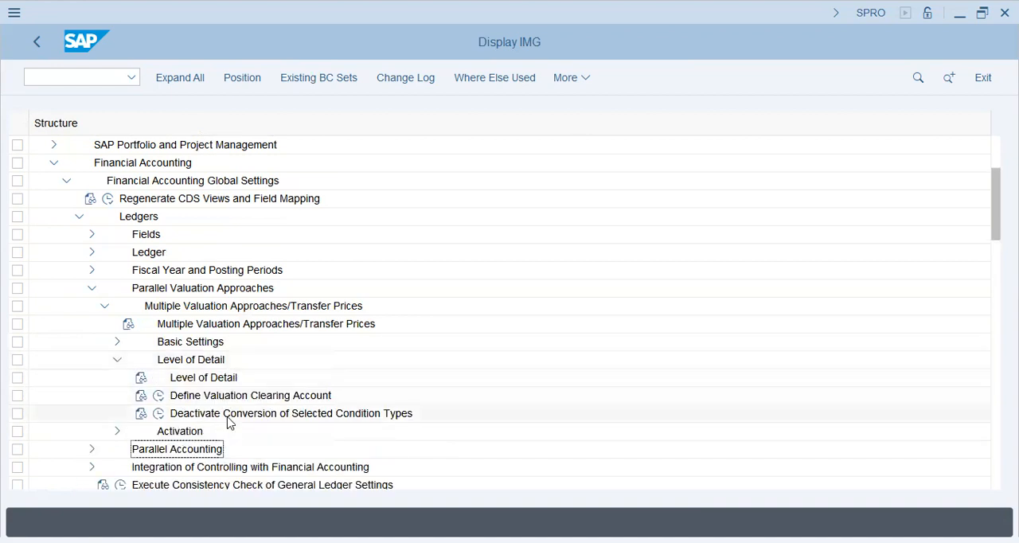
left_click(231, 397)
left_click(118, 359)
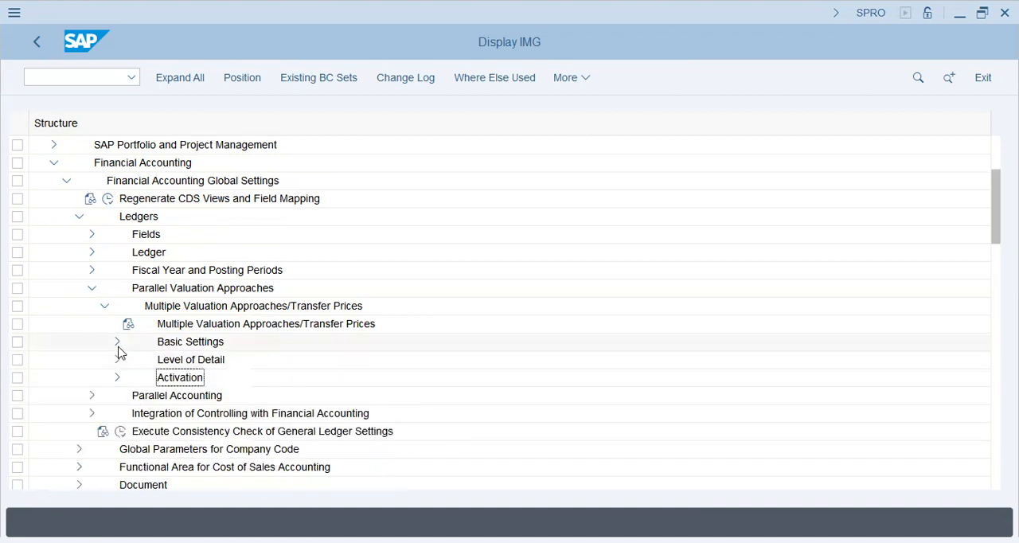
Expand Basic Settings under Multiple Valuation Approaches/Transfer Prices and open the Maintain Currency and Valuation Profile activity
left_click(117, 342)
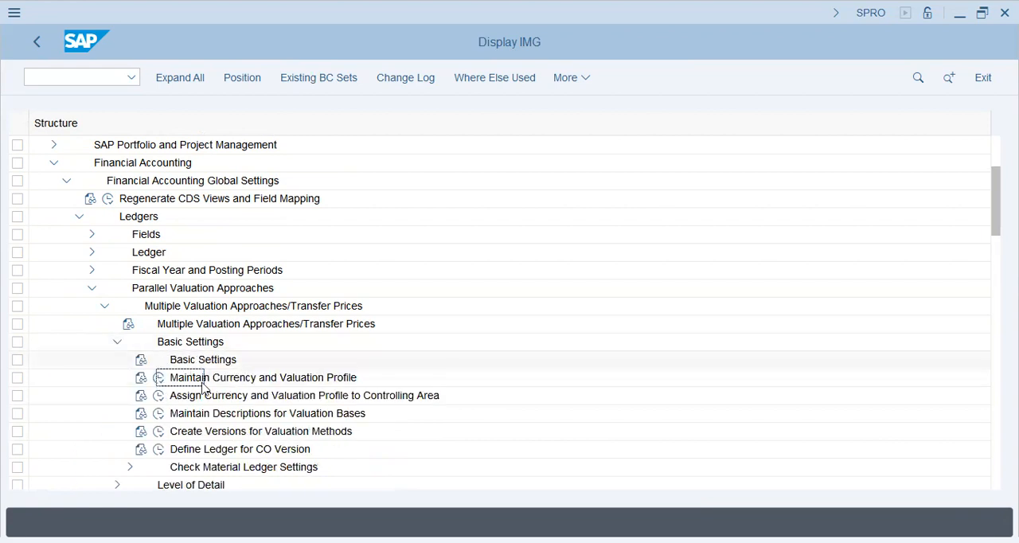
left_click(236, 450)
scroll(242, 428, "down", 1)
left_click(231, 379)
left_click(199, 360)
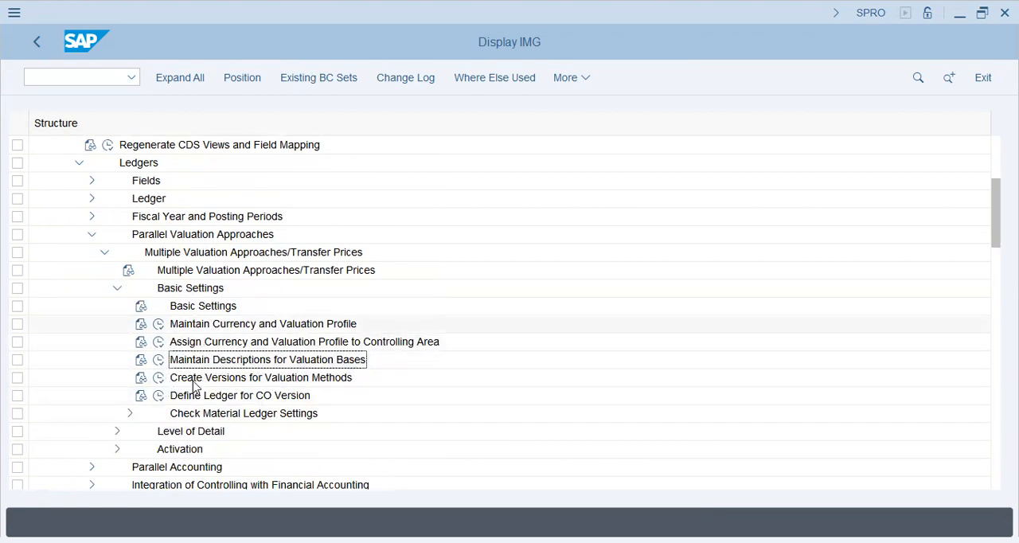
left_click(159, 323)
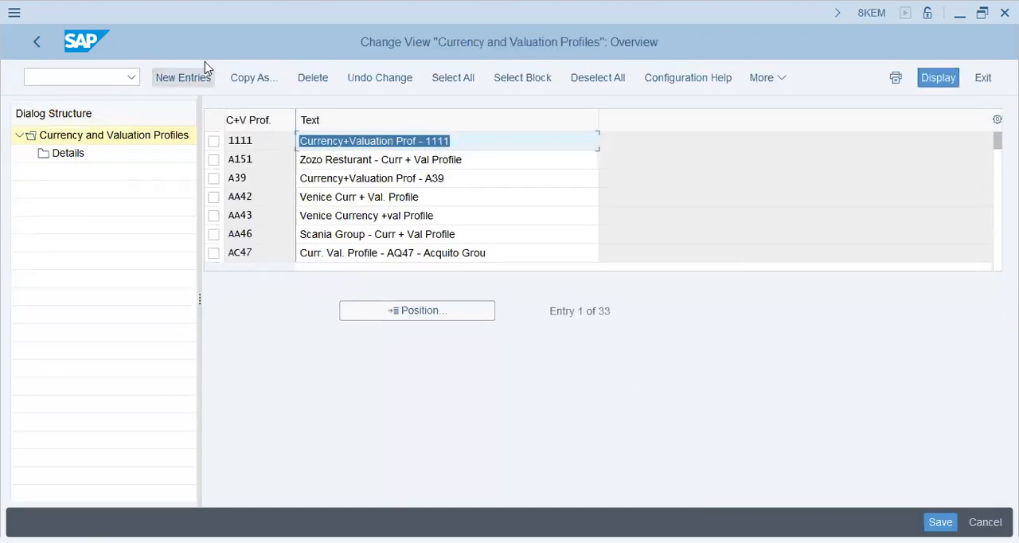
Create a new currency and valuation profile POPG with the text POP-G Curr. Val Profile
left_click(191, 73)
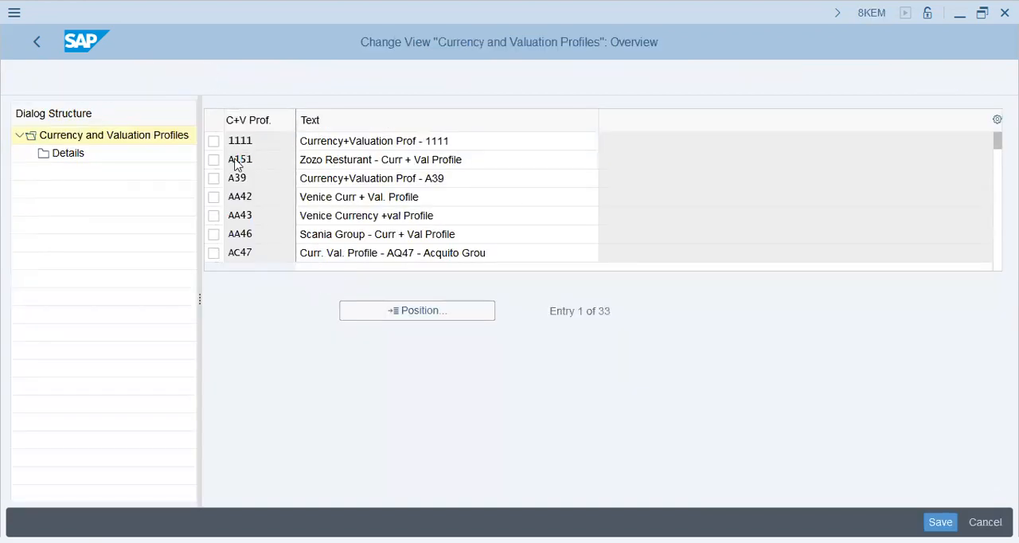
key("Tab")
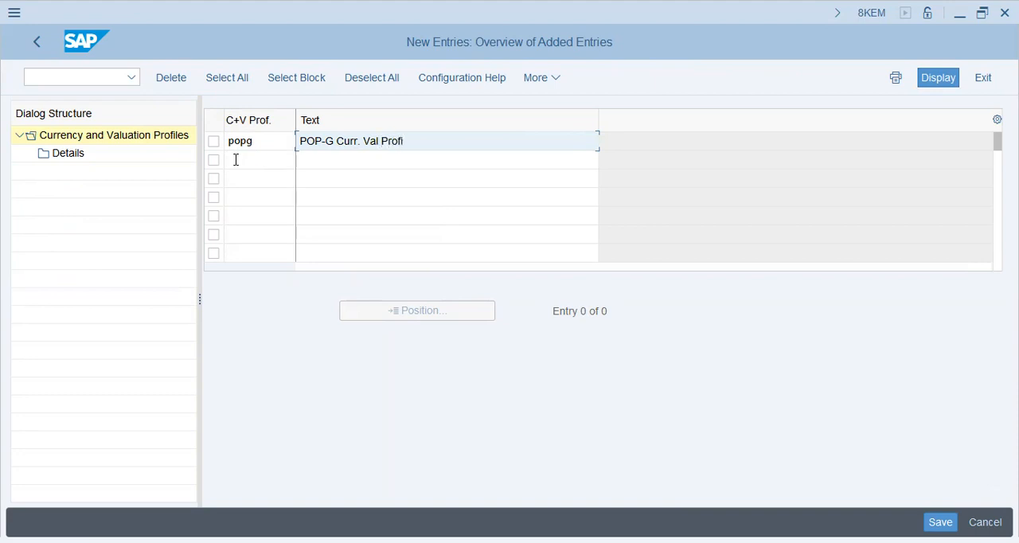
type("le")
key("Return")
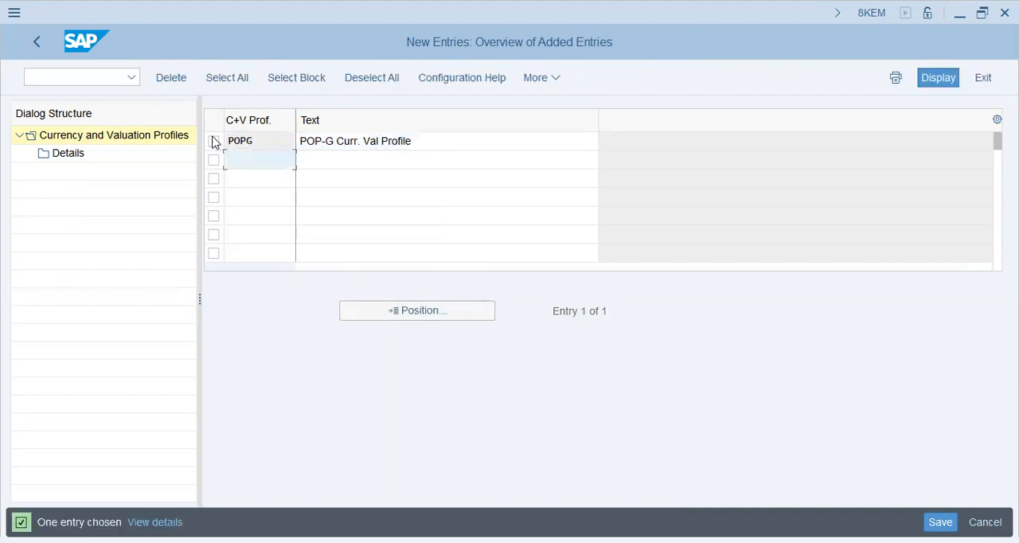
Open the details of profile POPG and save the company code currency line (type 10) with Legal Valuation
left_click(213, 141)
left_click(68, 154)
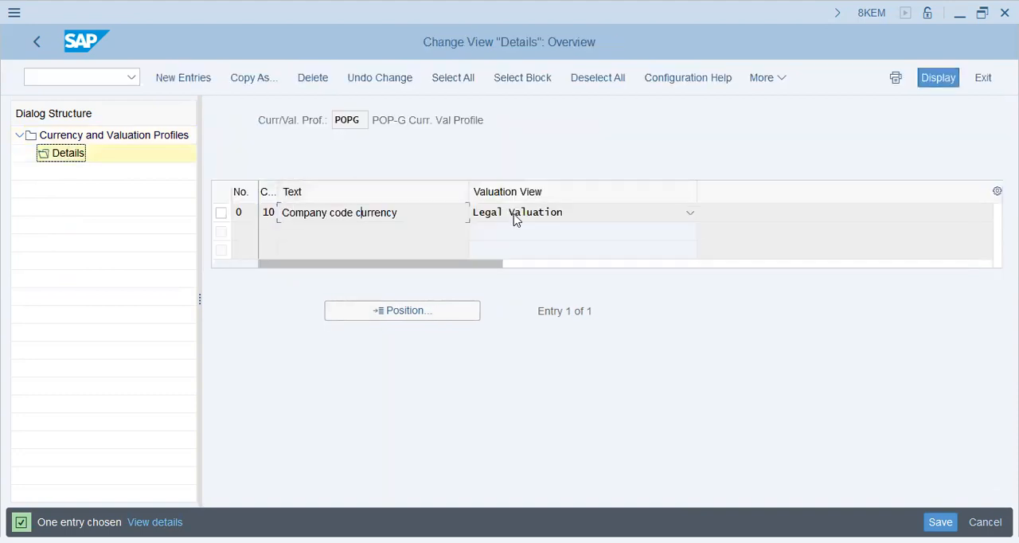
left_click(519, 220)
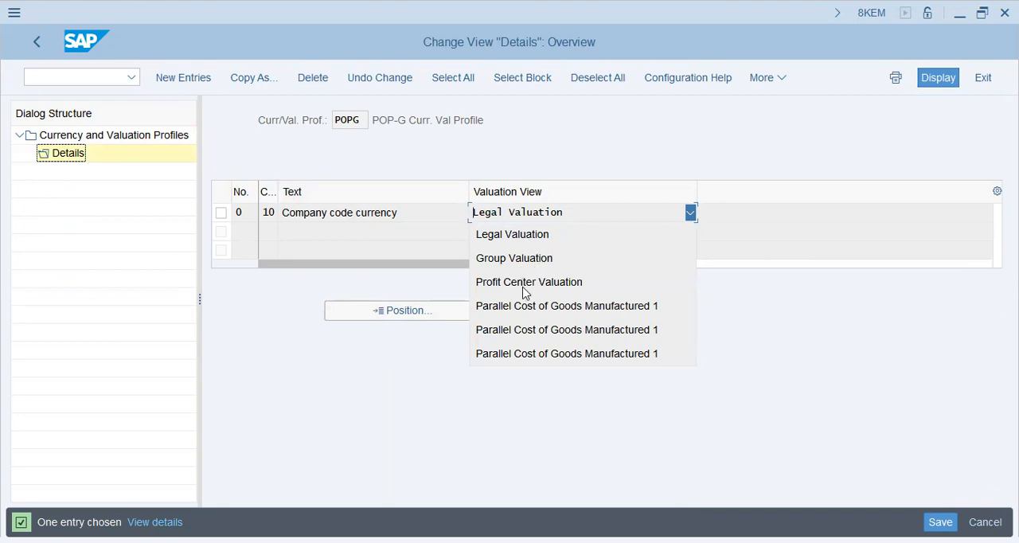
key("ctrl+s")
left_click(340, 347)
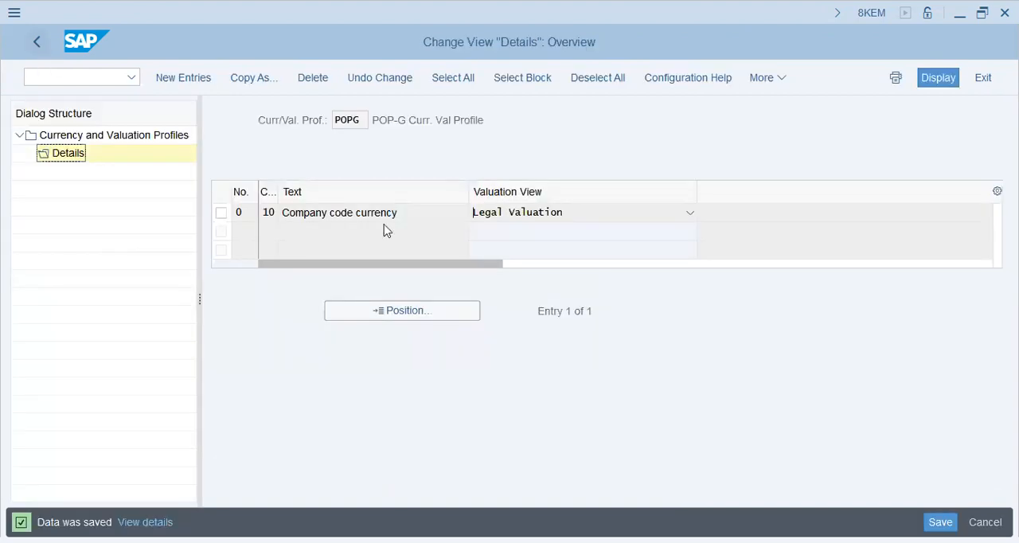
Add line 1 with currency type 30 and Group Valuation to profile POPG, save it and return to the IMG
left_click(173, 77)
key("Tab")
left_click(286, 215)
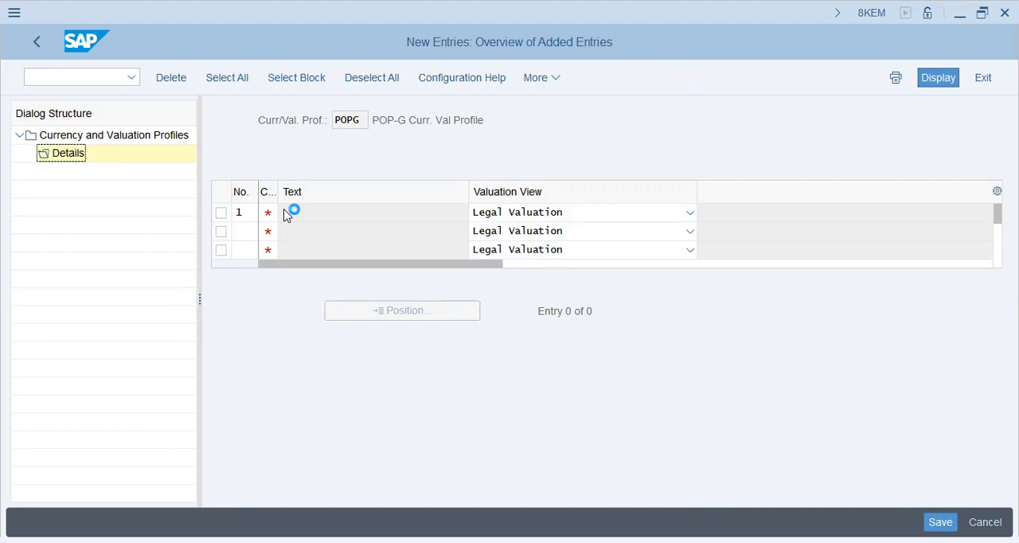
left_click(286, 215)
left_click(292, 219)
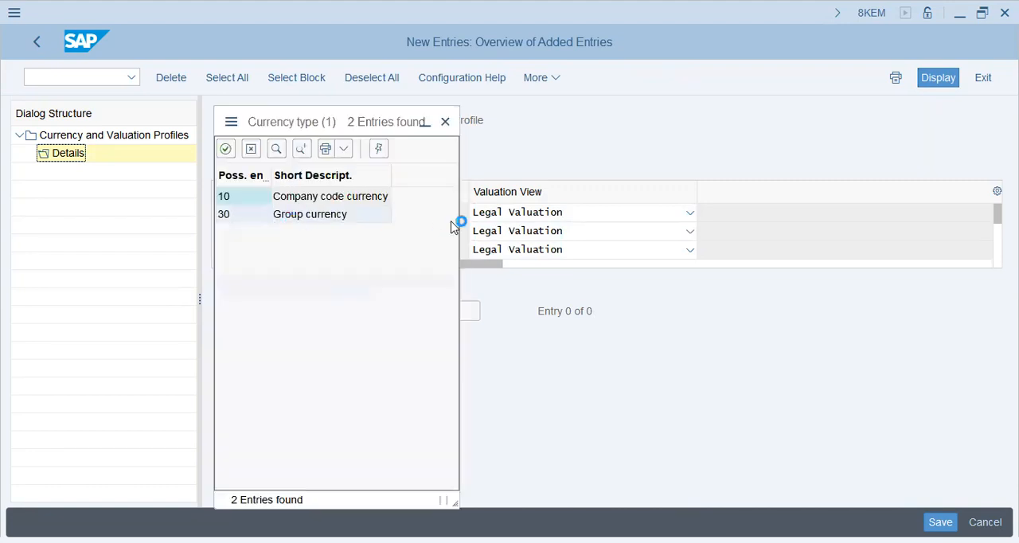
left_click(544, 215)
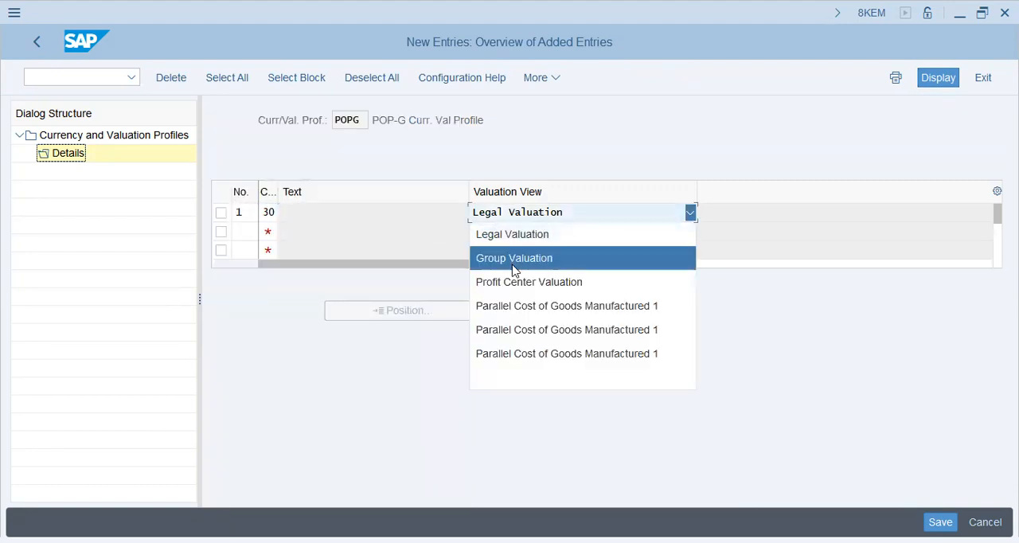
left_click(515, 259)
key("Return")
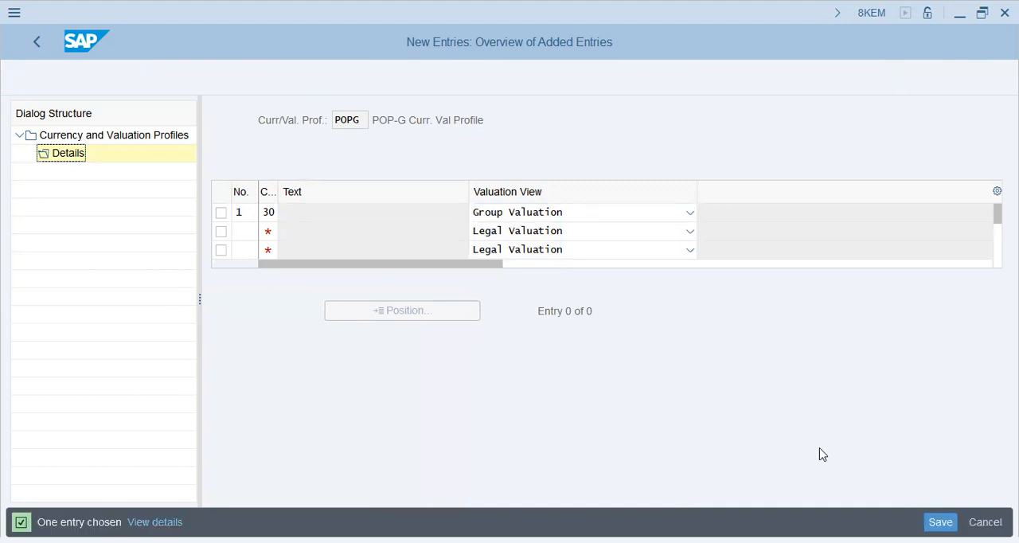
key("ctrl+s")
left_click(30, 42)
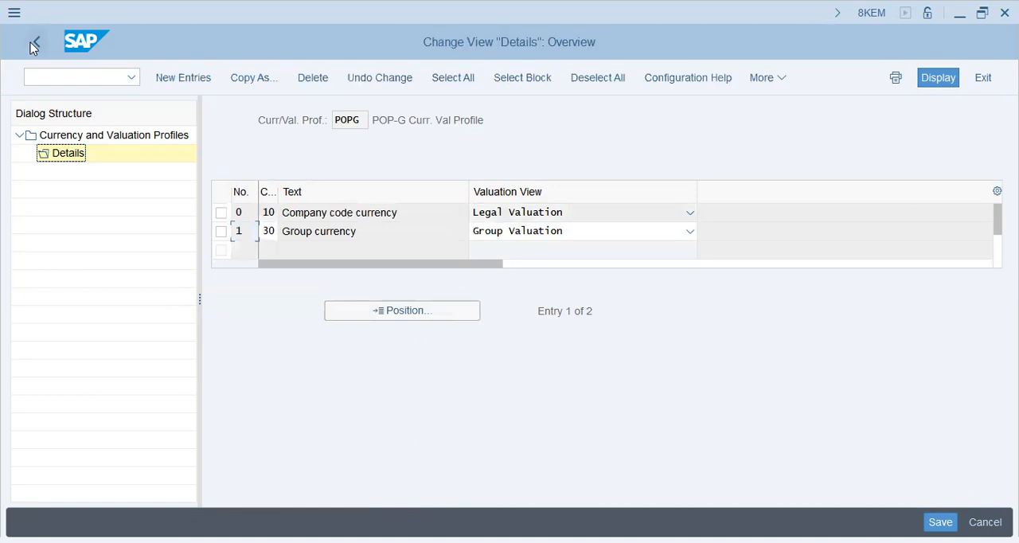
left_click(33, 44)
left_click(33, 44)
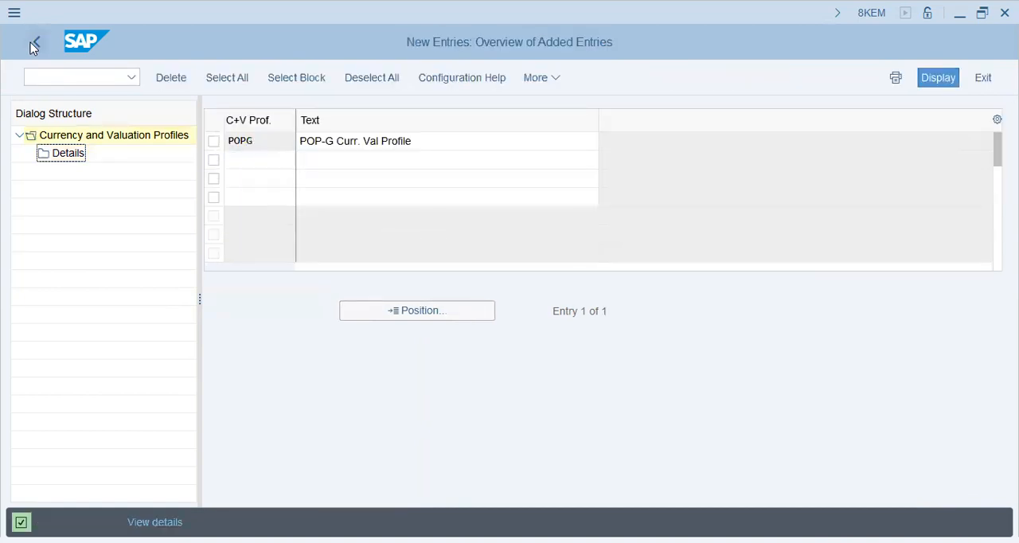
left_click(34, 44)
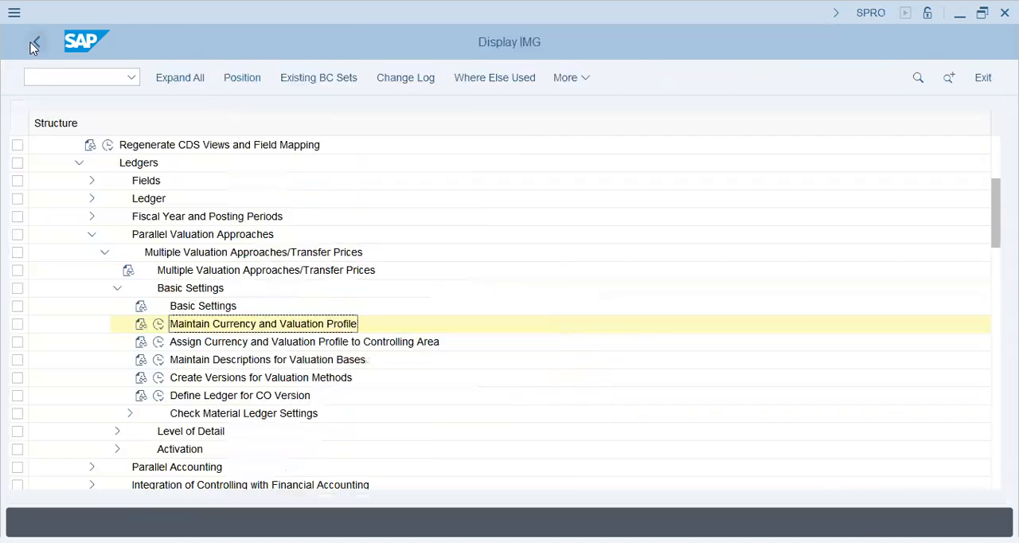
Open Assign Currency and Valuation Profile to Controlling Area and look up POPG in the list of controlling areas
left_click(160, 342)
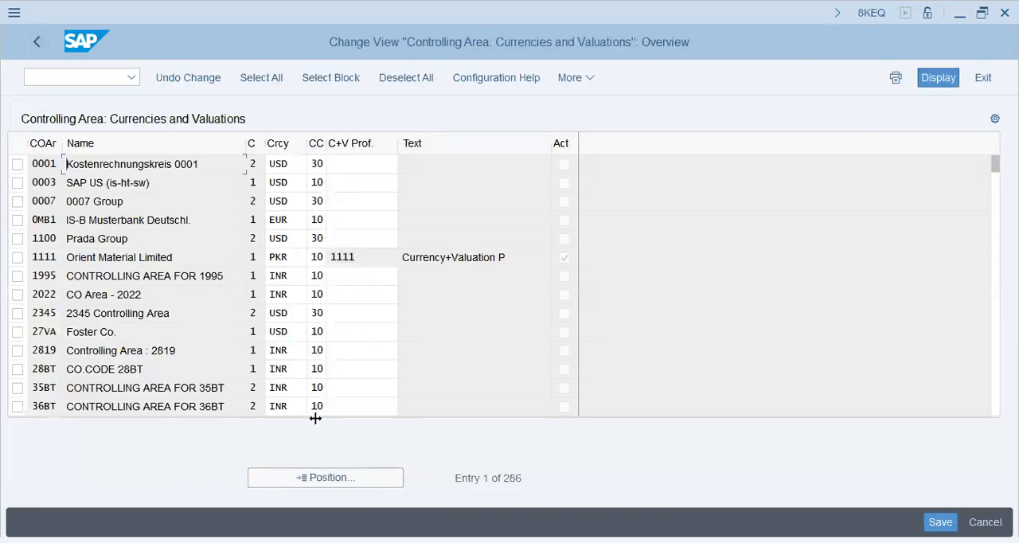
left_click(299, 478)
type("popg")
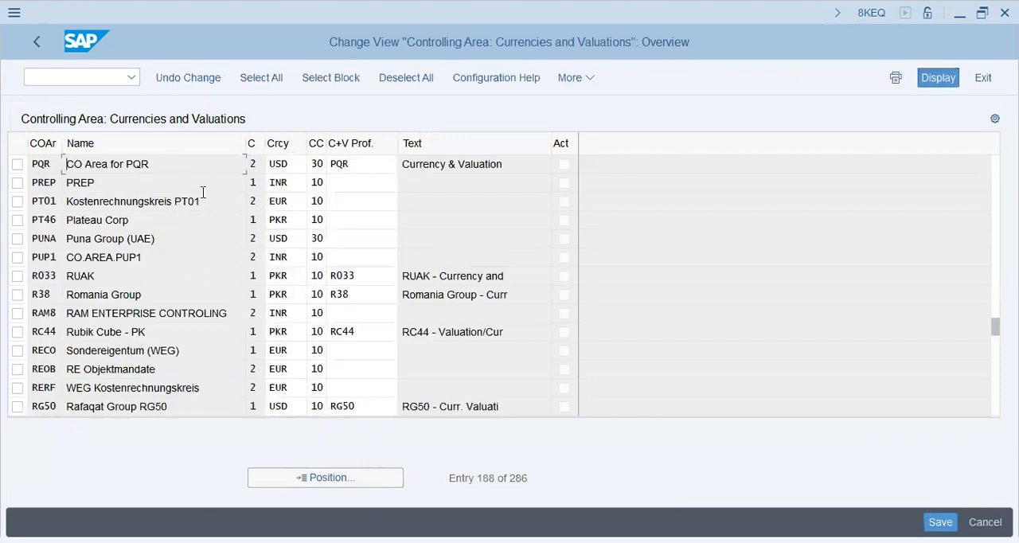
left_click(355, 166)
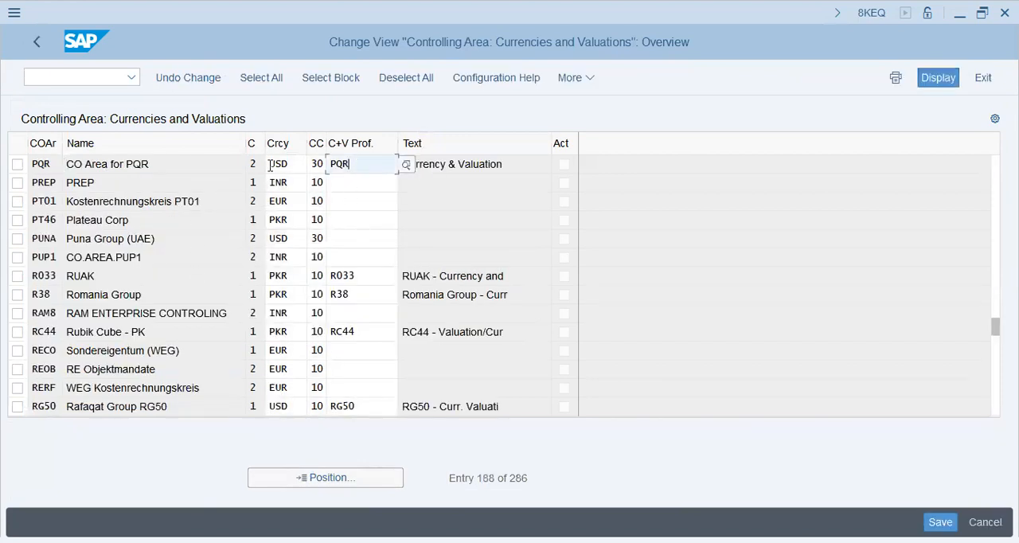
left_click(297, 157)
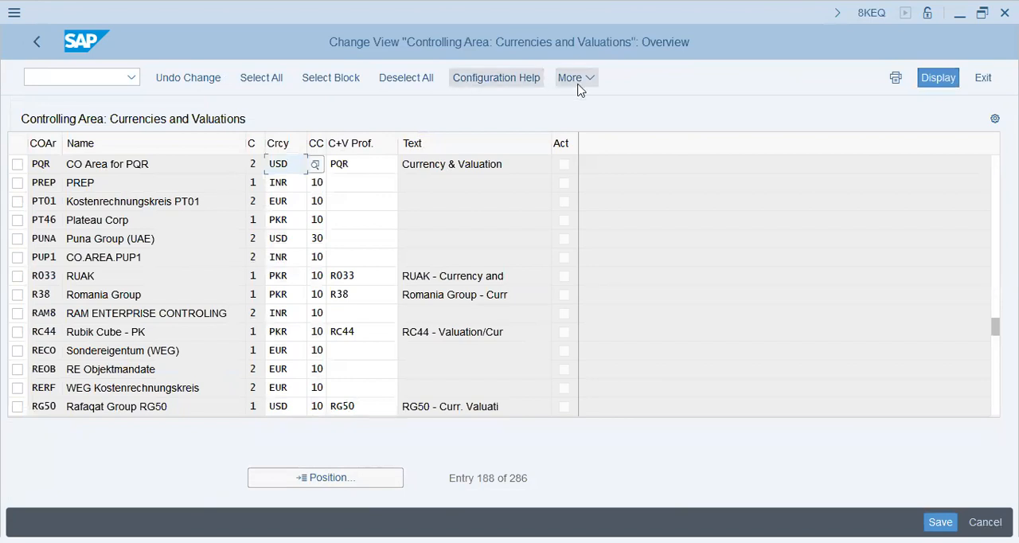